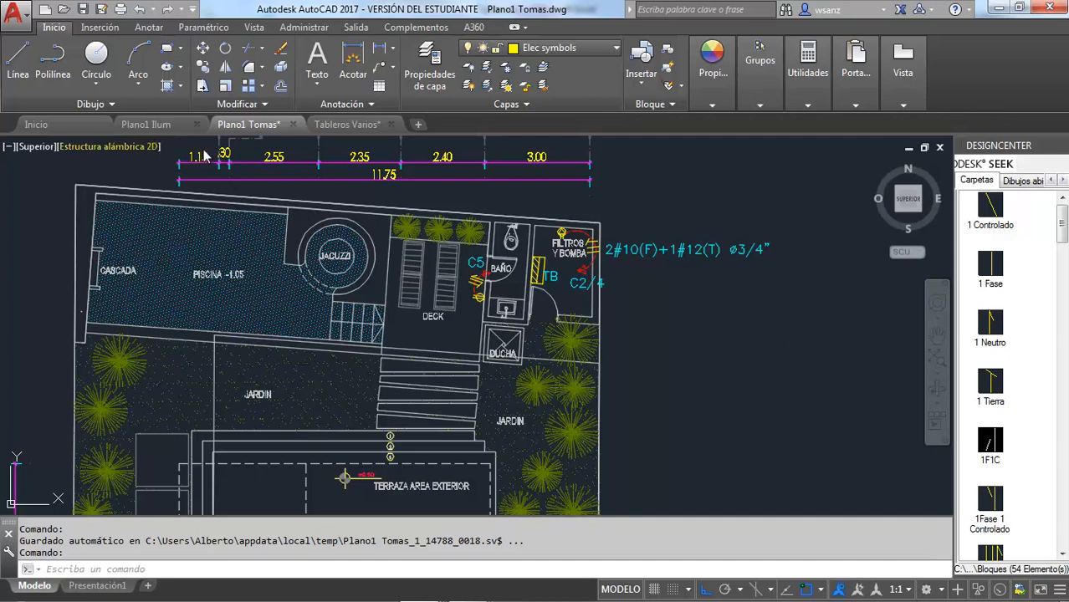
{"action": "mouse_move", "coordinate": [349, 128]}
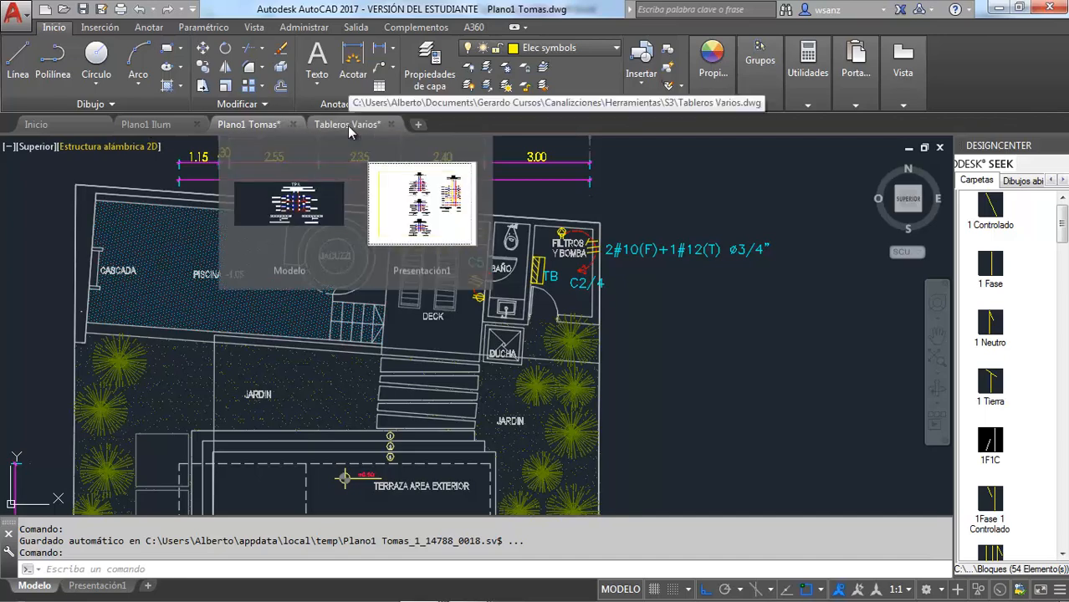
{"action": "left_click", "coordinate": [373, 220]}
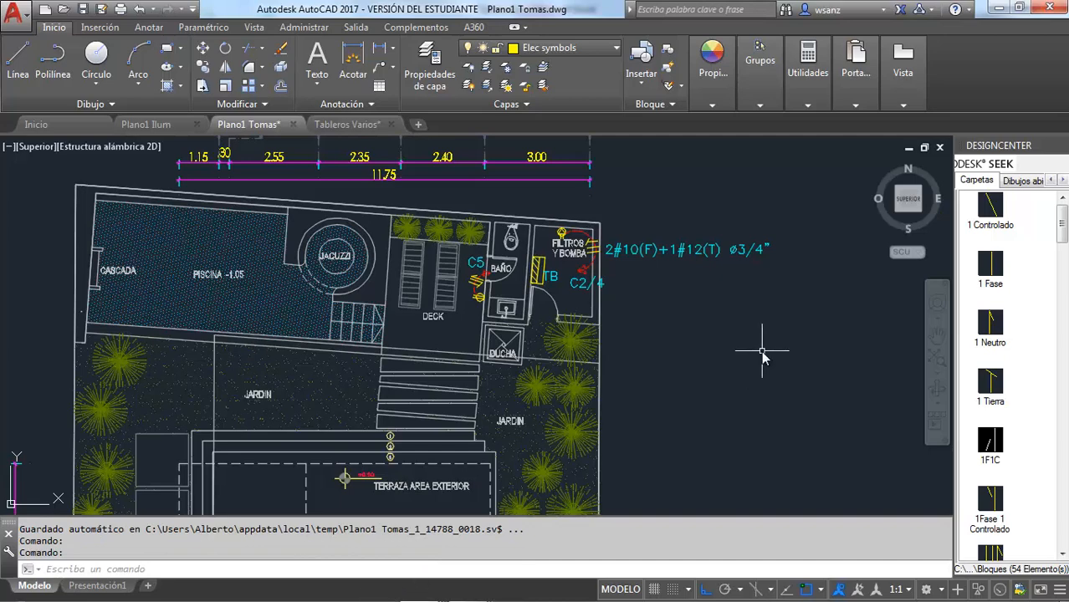
{"action": "left_click", "coordinate": [732, 319]}
{"action": "key", "text": "Escape"}
{"action": "key", "text": "Escape"}
{"action": "key", "text": "Escape"}
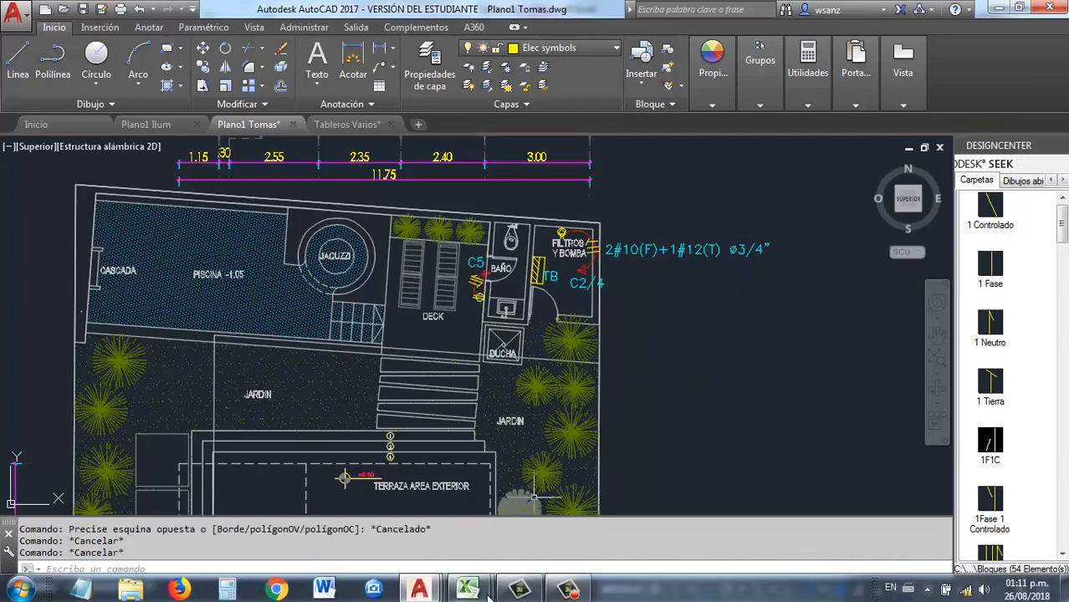
Switch to Excel and review the TB panel schedule in Tableros.xlsx and the motor current table in Tablas.xlsx
{"action": "mouse_move", "coordinate": [479, 591]}
{"action": "left_click", "coordinate": [401, 502]}
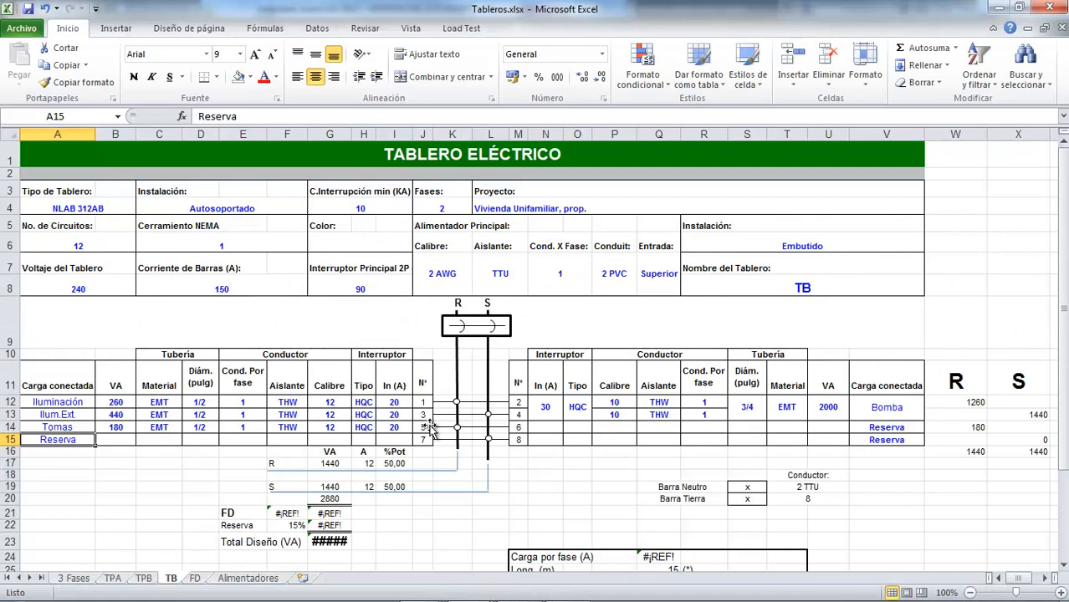
{"action": "mouse_move", "coordinate": [465, 591]}
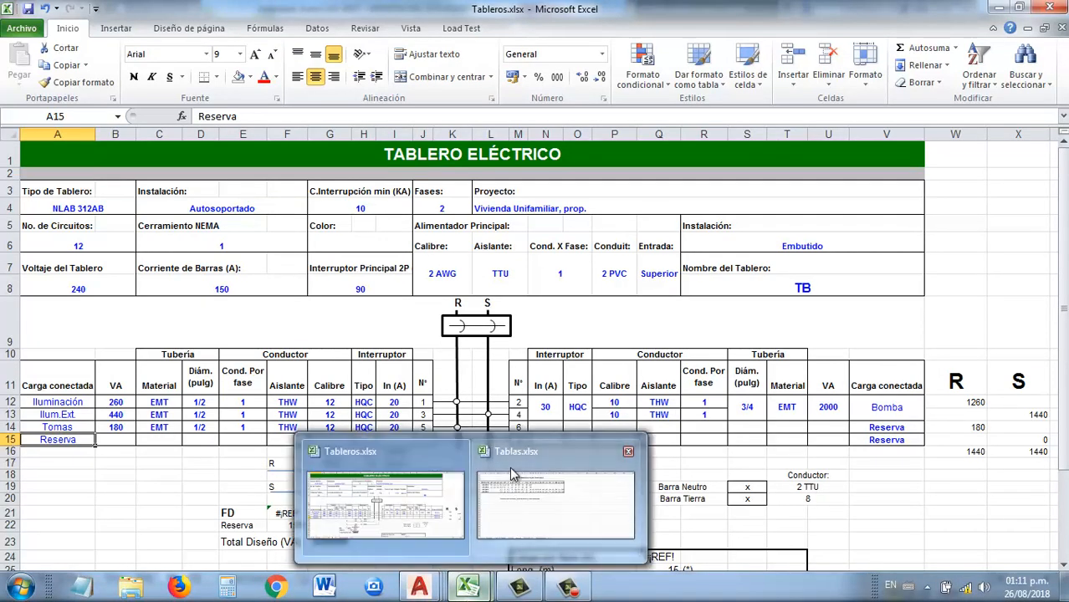
{"action": "left_click", "coordinate": [519, 455]}
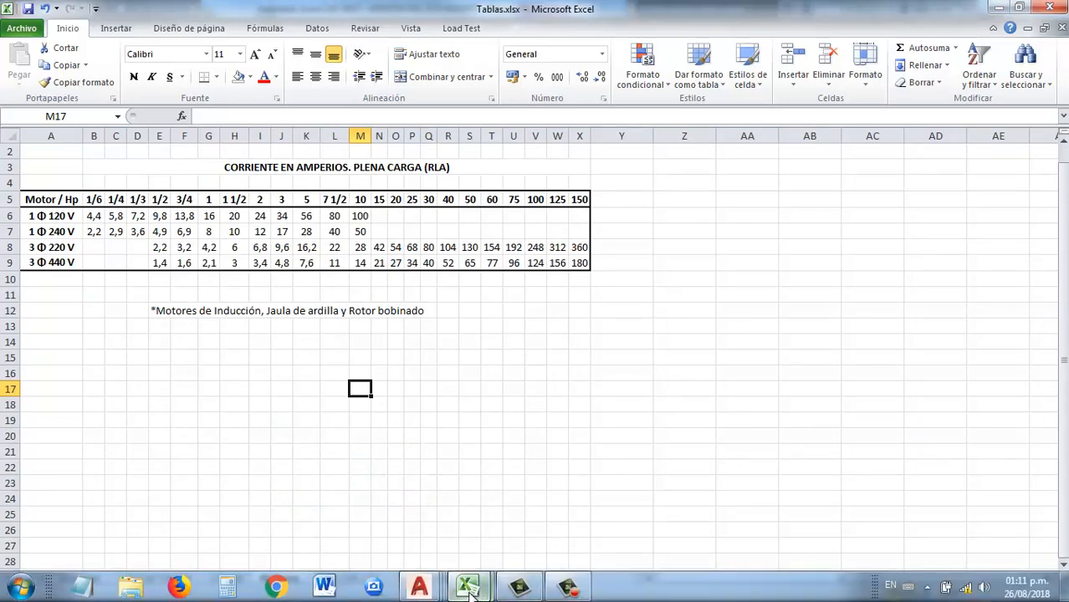
{"action": "mouse_move", "coordinate": [470, 590]}
{"action": "left_click", "coordinate": [391, 461]}
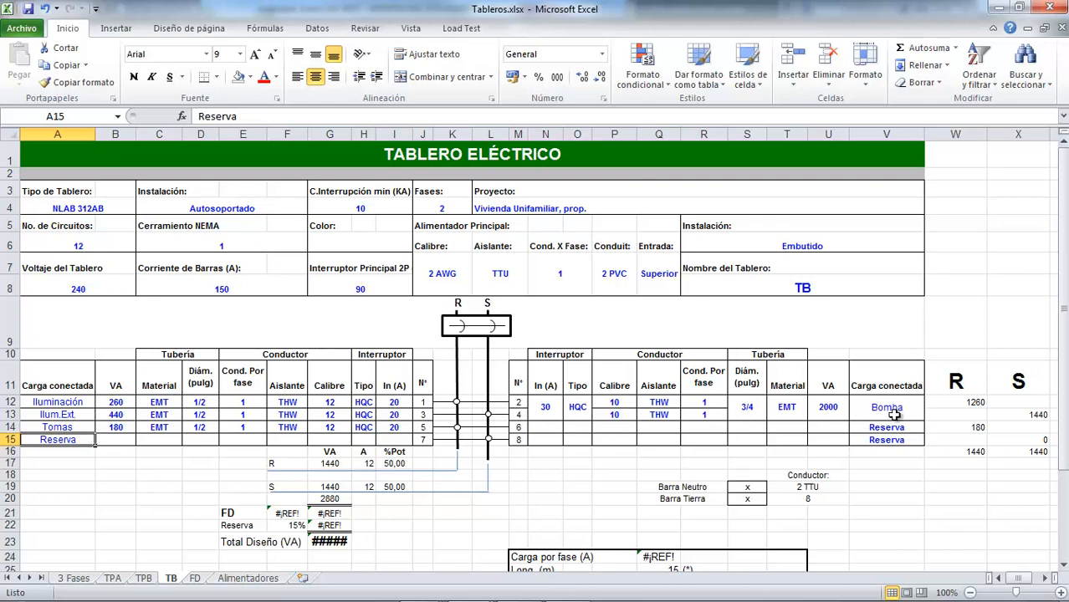
Switch to the Plano1 Tomas drawing in AutoCAD and examine the pump circuit C2/4 in the Filtros y Bomba room
{"action": "mouse_move", "coordinate": [493, 589]}
{"action": "mouse_move", "coordinate": [428, 588]}
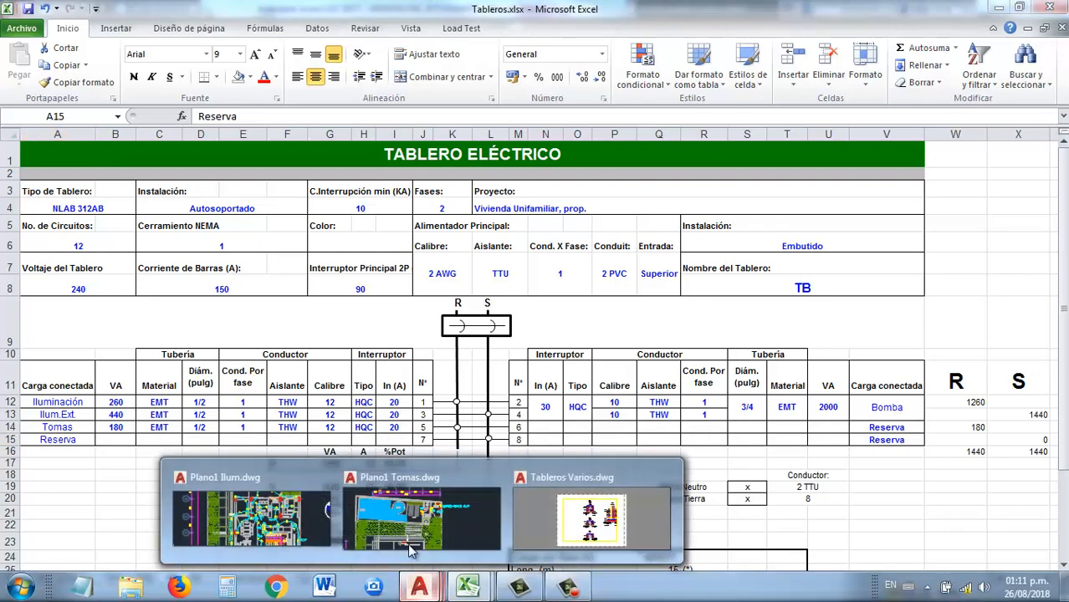
{"action": "left_click", "coordinate": [421, 491]}
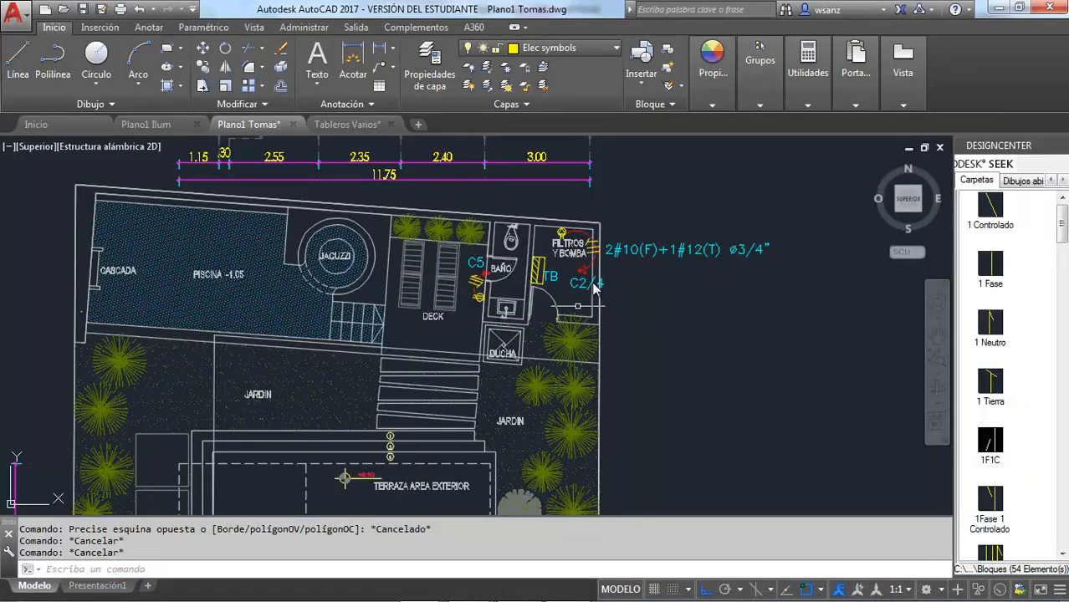
{"action": "scroll", "coordinate": [603, 267], "scroll_direction": "up", "scroll_amount": 2}
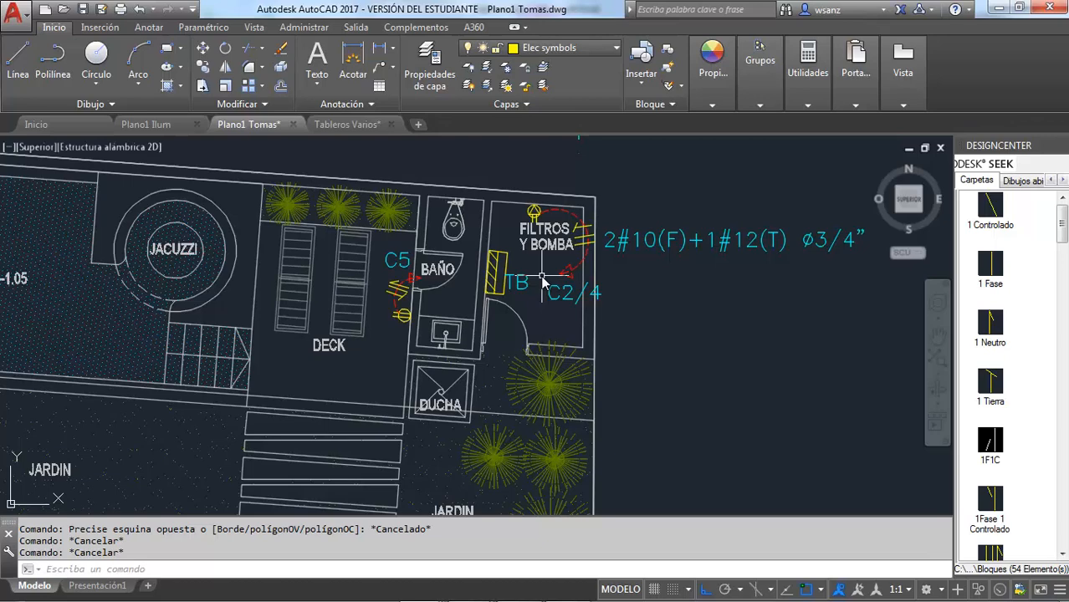
{"action": "scroll", "coordinate": [541, 283], "scroll_direction": "down", "scroll_amount": 2}
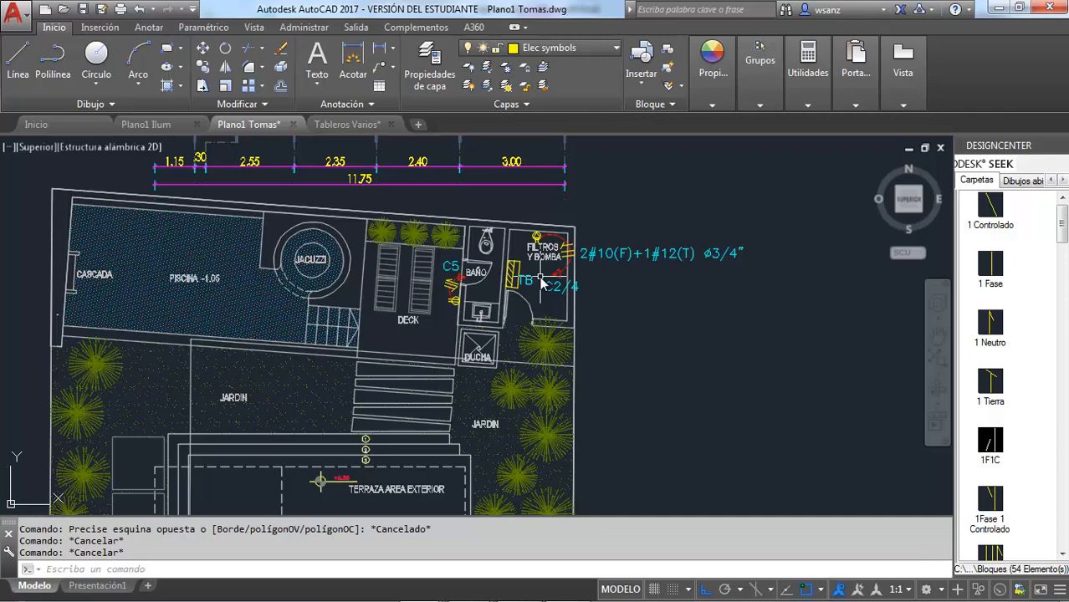
{"action": "scroll", "coordinate": [541, 284], "scroll_direction": "up", "scroll_amount": 3}
{"action": "scroll", "coordinate": [544, 282], "scroll_direction": "down", "scroll_amount": 5}
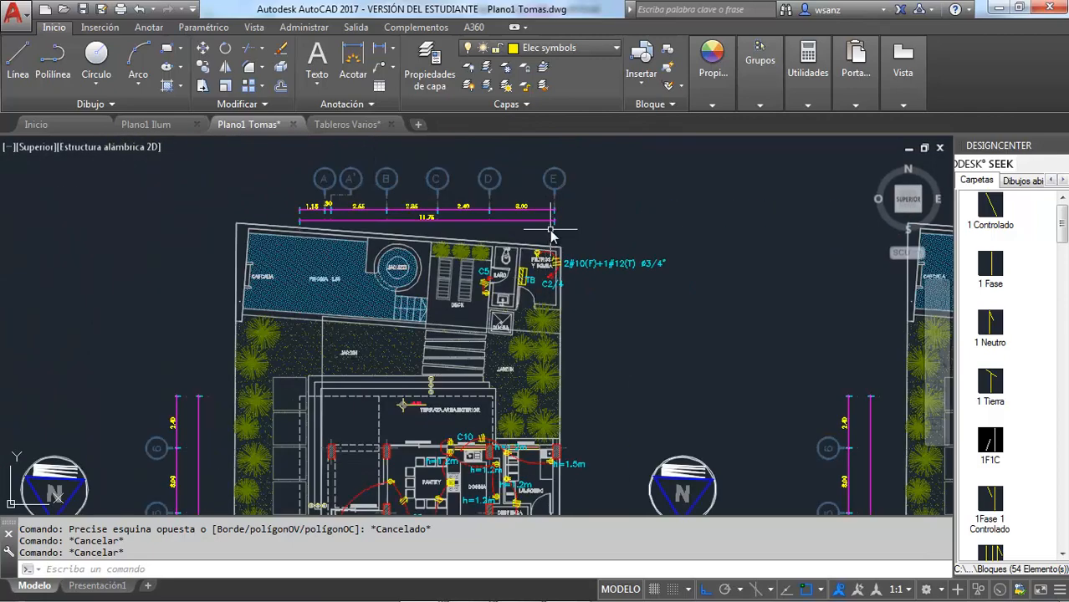
{"action": "scroll", "coordinate": [550, 237], "scroll_direction": "up", "scroll_amount": 2}
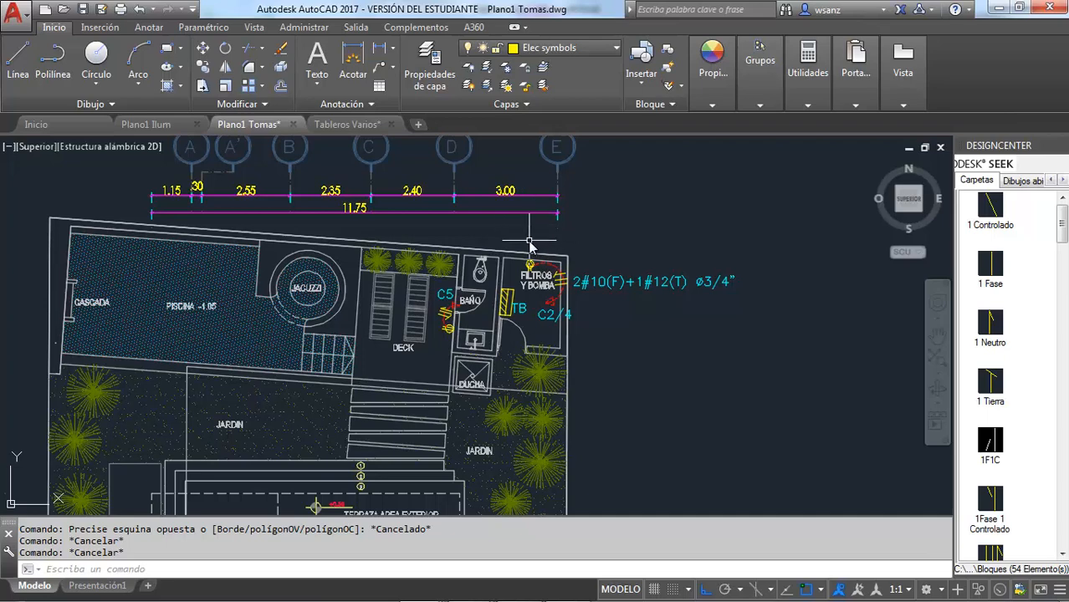
{"action": "scroll", "coordinate": [540, 289], "scroll_direction": "up", "scroll_amount": 4}
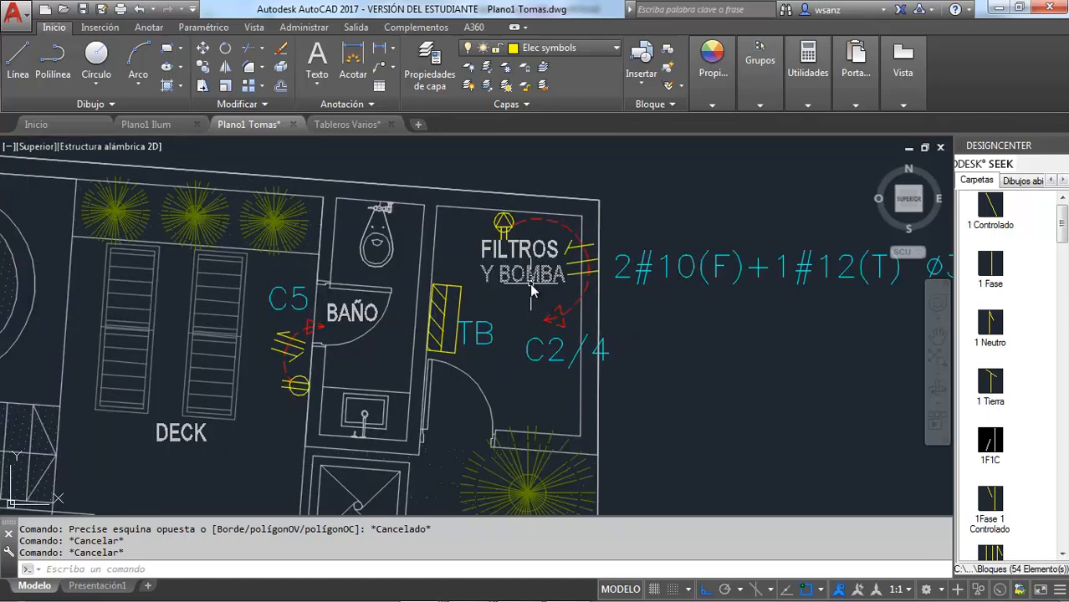
{"action": "mouse_move", "coordinate": [529, 281]}
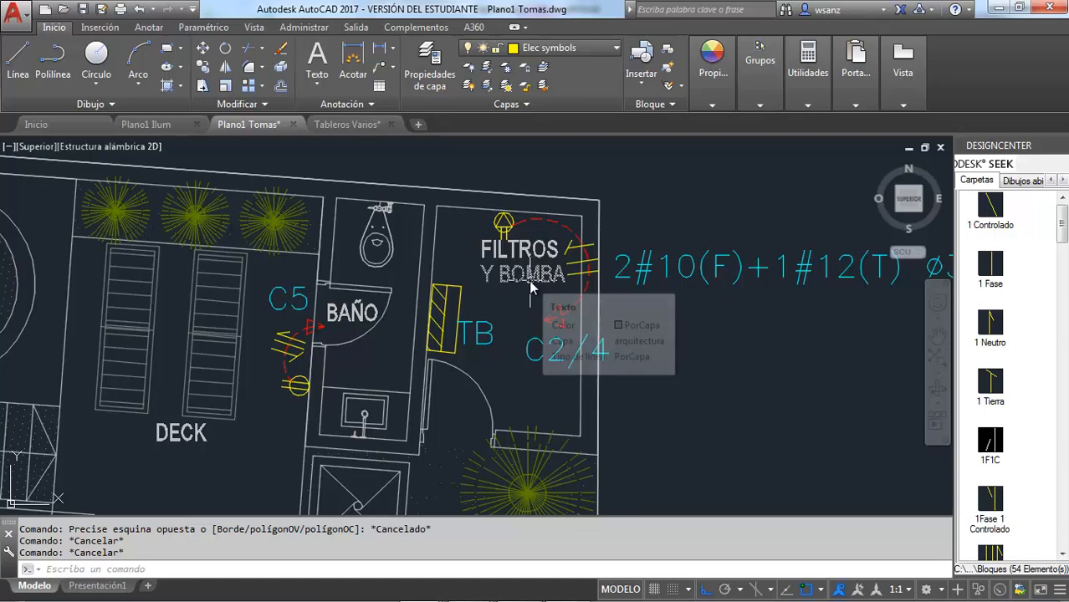
{"action": "scroll", "coordinate": [530, 285], "scroll_direction": "down", "scroll_amount": 2}
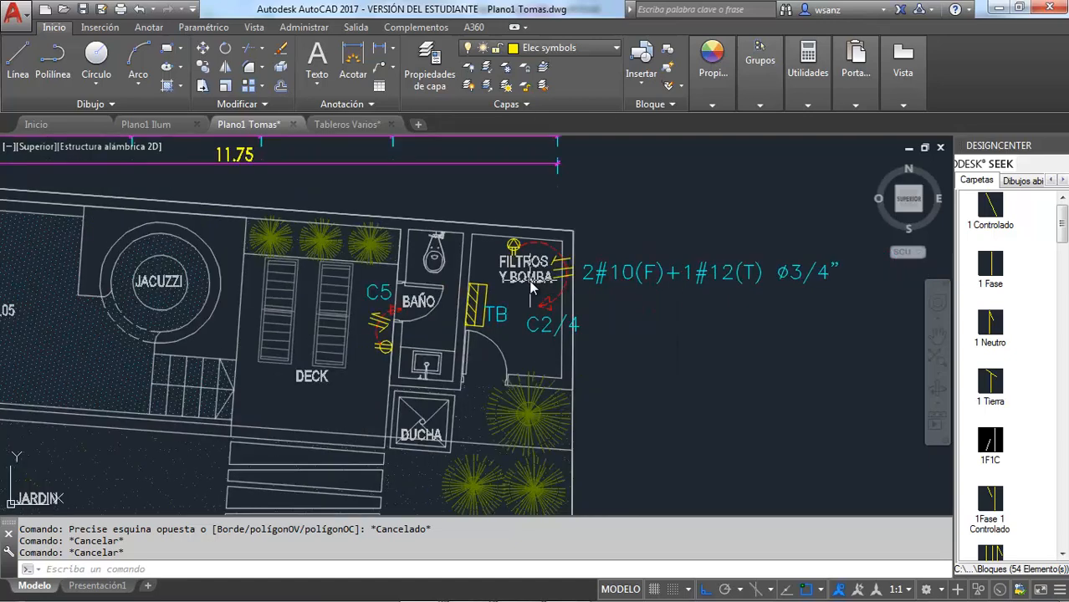
Switch to Tablas.xlsx in Excel and fill the 3 Hp column and the 1 Φ 240 V row of the Motores sheet with yellow
{"action": "key", "text": "alt+Tab"}
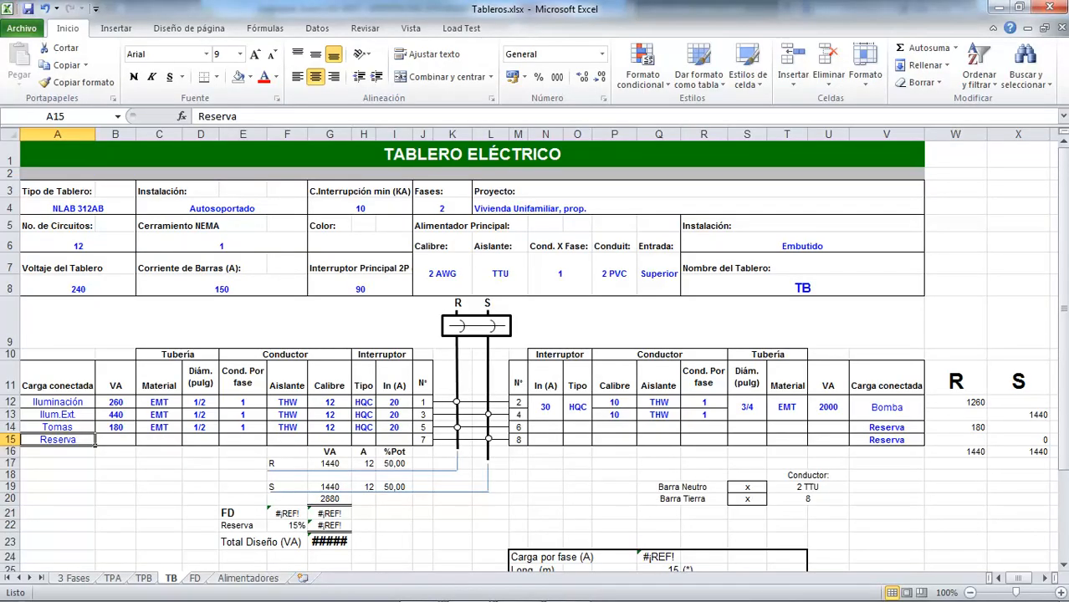
{"action": "mouse_move", "coordinate": [396, 589]}
{"action": "mouse_move", "coordinate": [477, 591]}
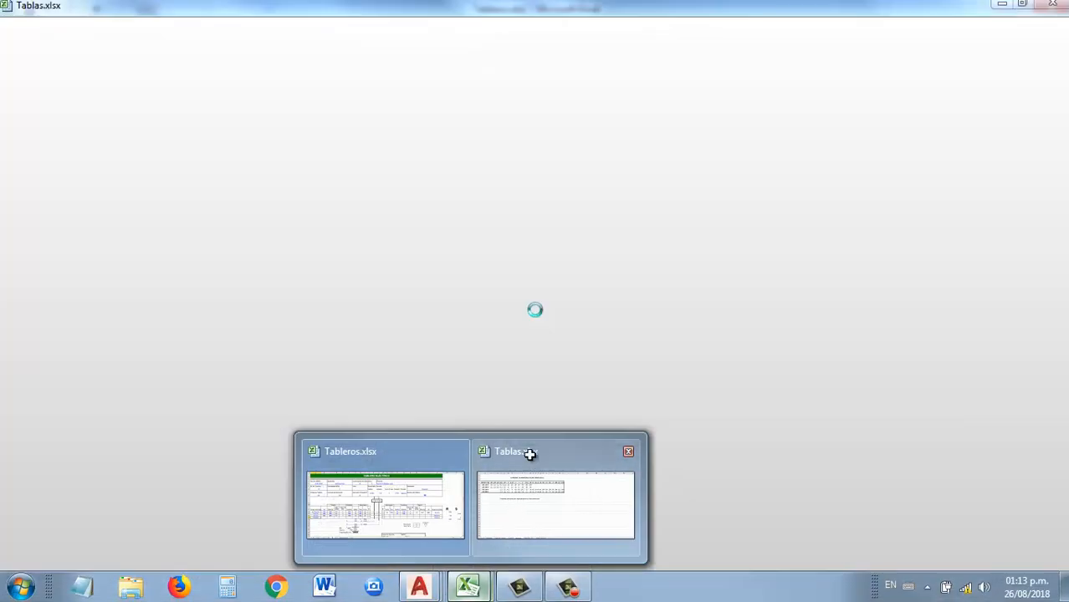
{"action": "left_click", "coordinate": [530, 455]}
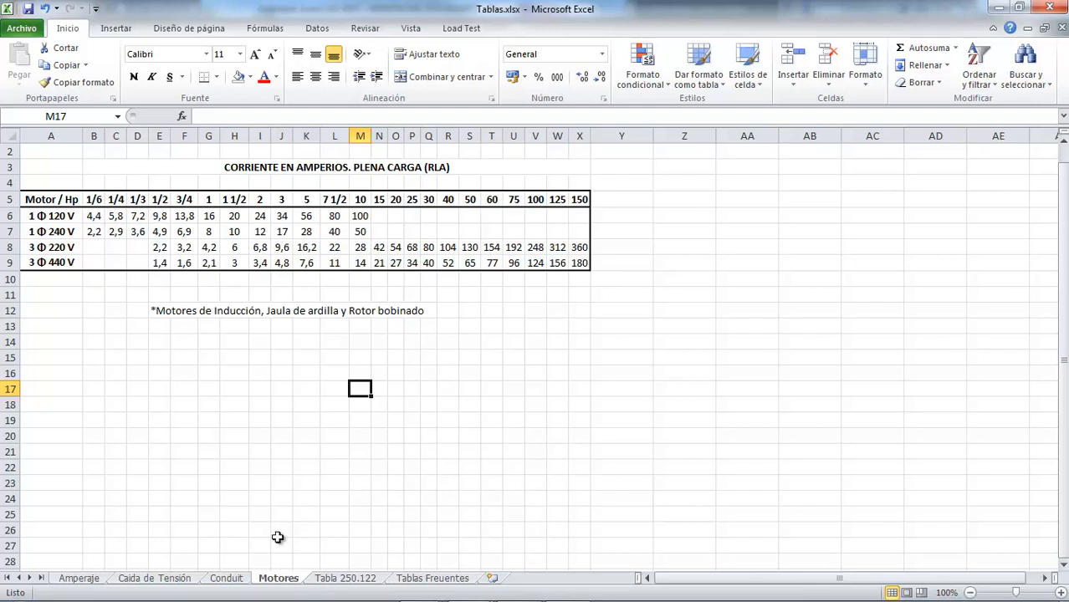
{"action": "left_click", "coordinate": [282, 134]}
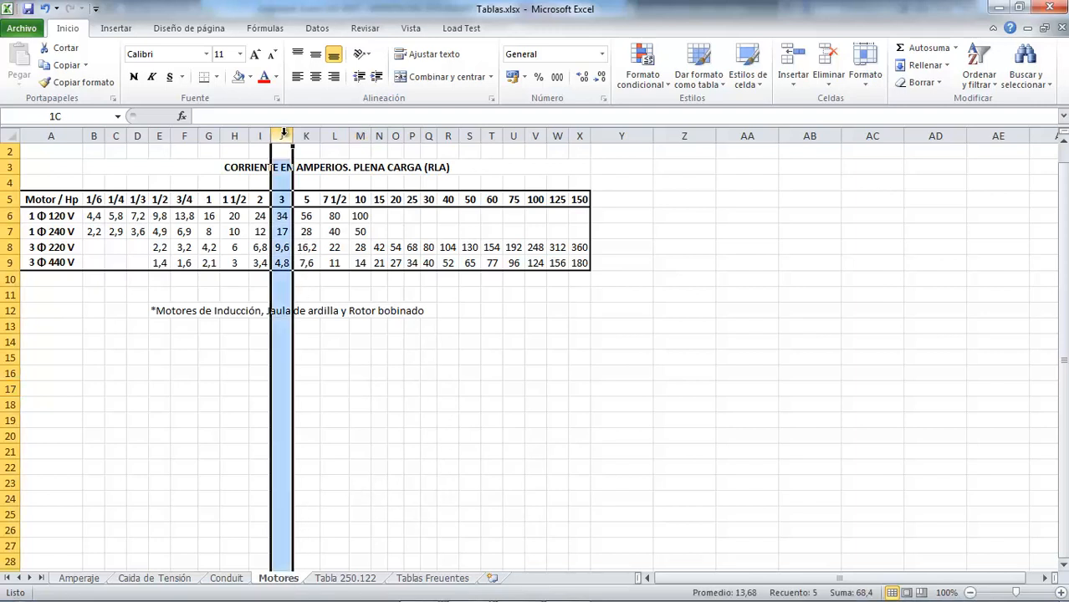
{"action": "left_click", "coordinate": [249, 77]}
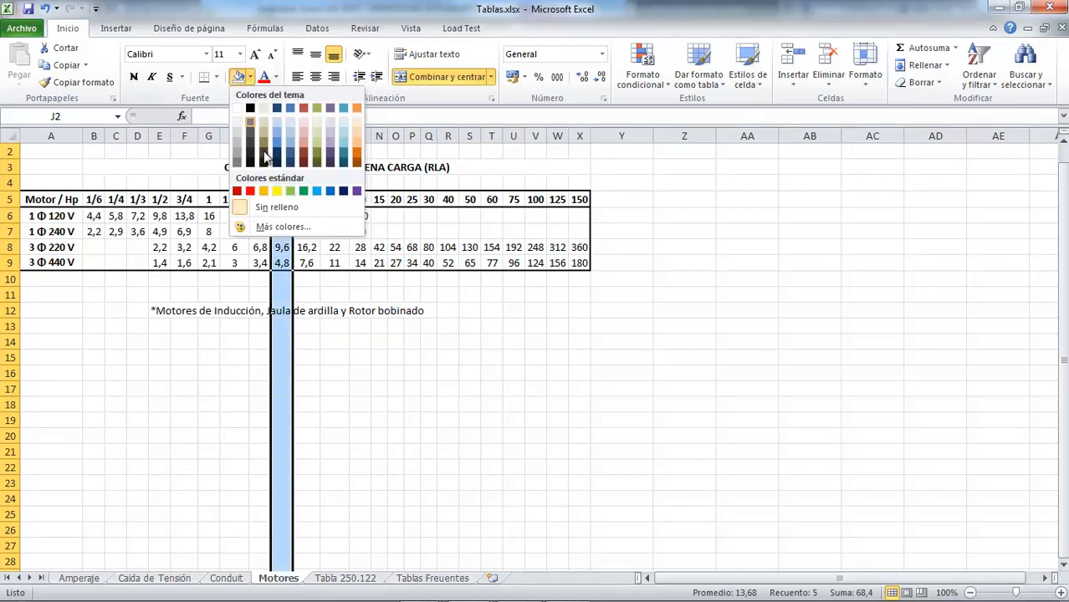
{"action": "left_click", "coordinate": [282, 188]}
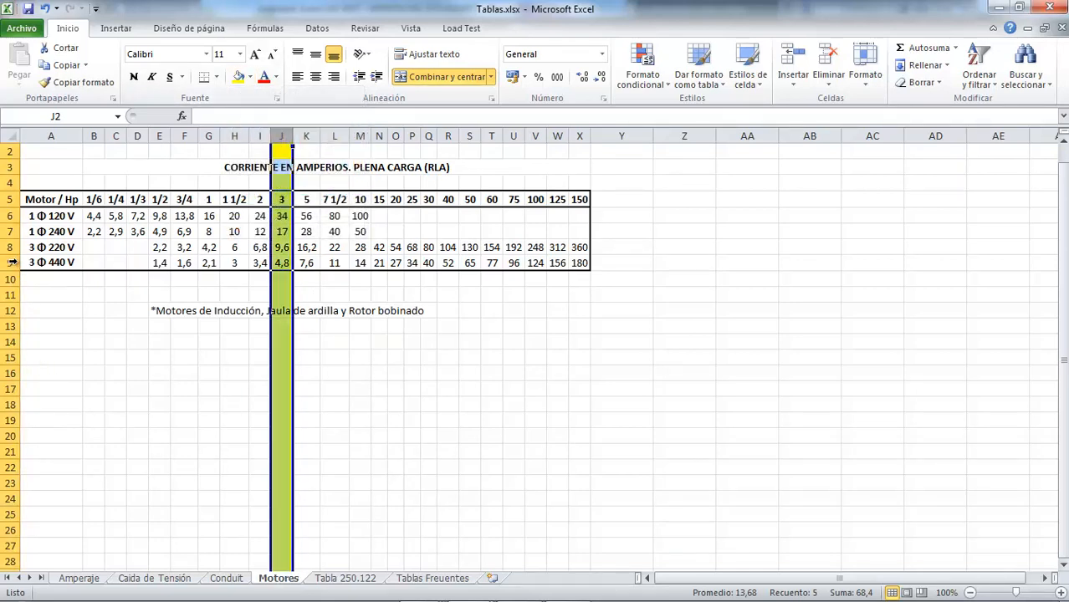
{"action": "left_click", "coordinate": [10, 231]}
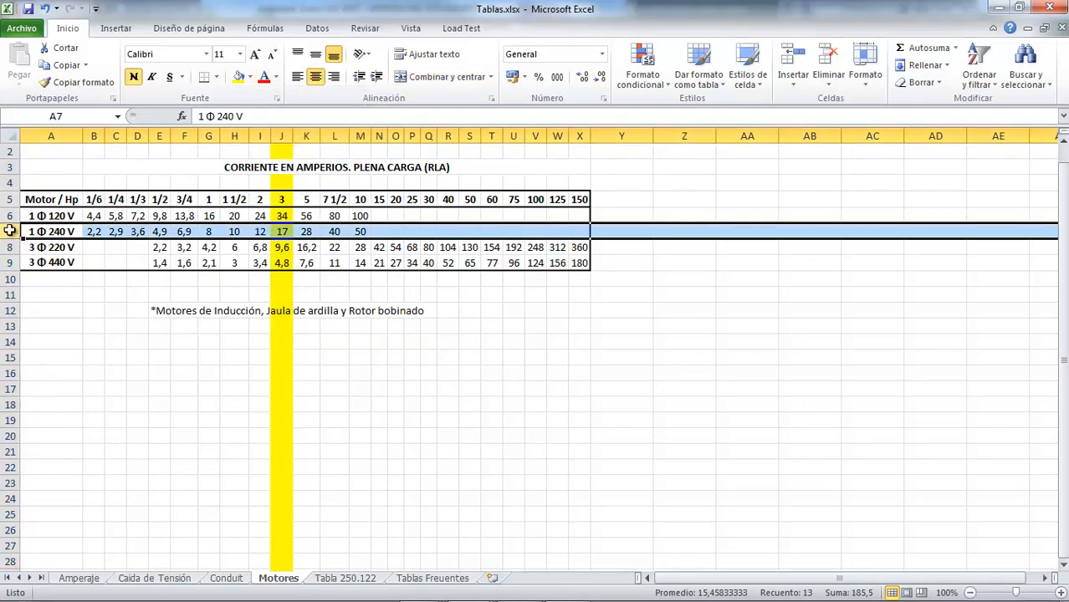
{"action": "left_click", "coordinate": [238, 77]}
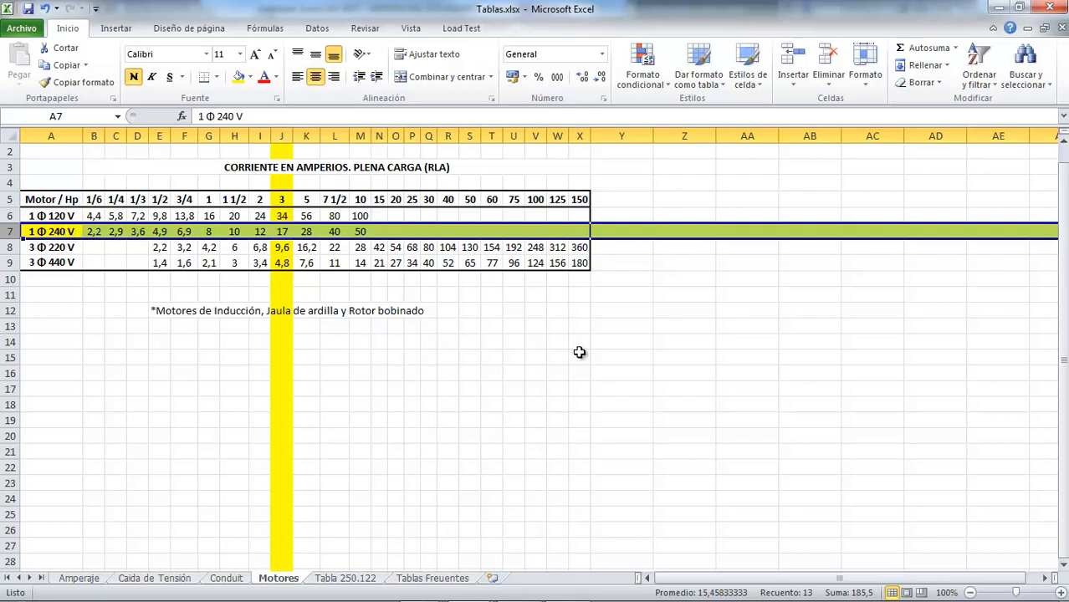
Convert the 3 Hp motor's 240 V current to 208 V in cell Y14 with the formula =J7*240/208
{"action": "left_click", "coordinate": [614, 344]}
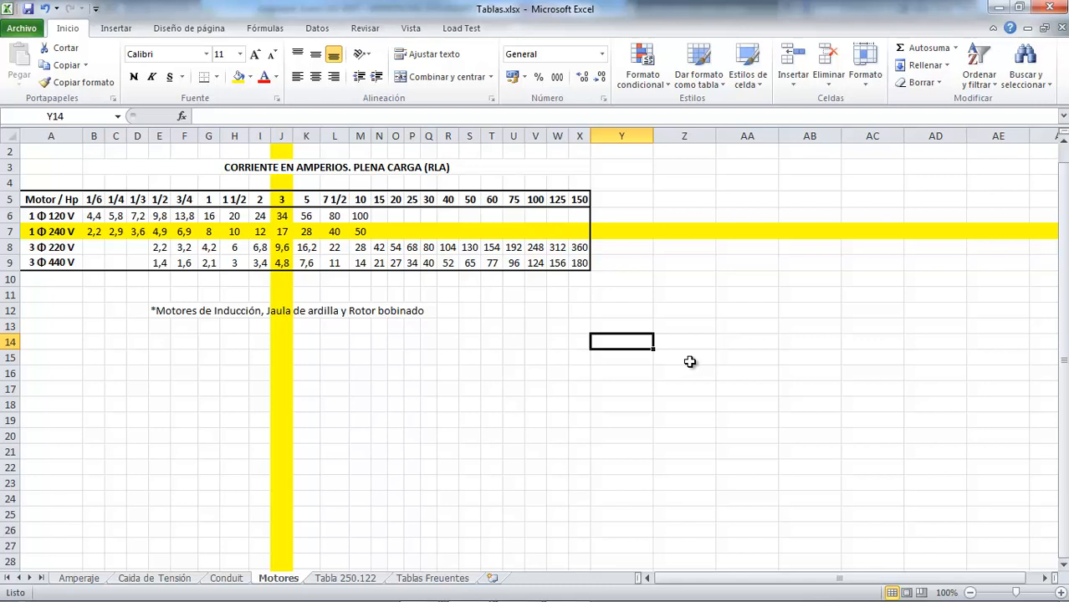
{"action": "type", "text": "="}
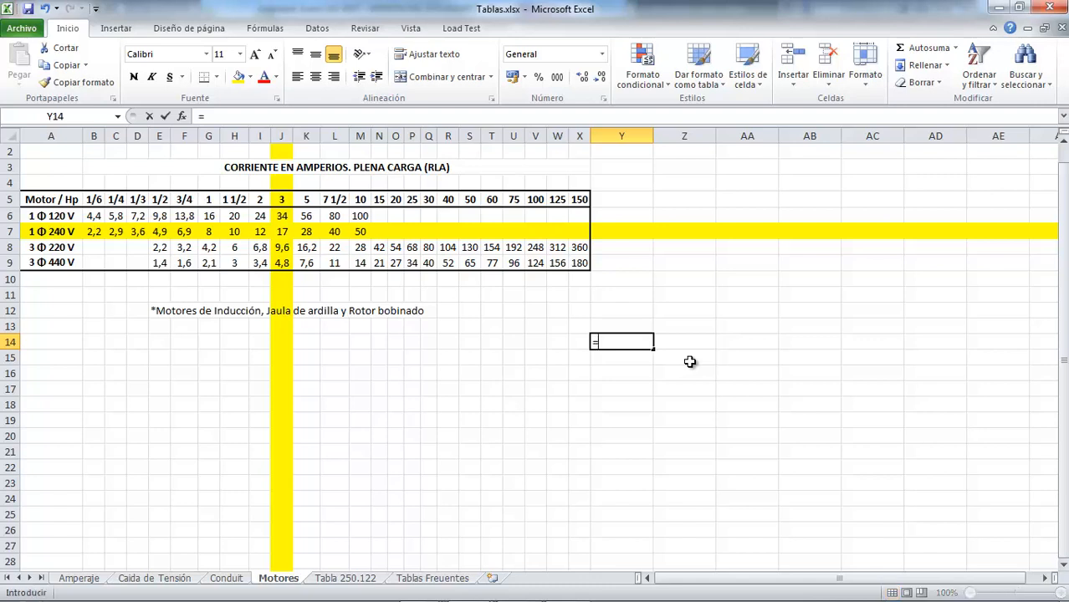
{"action": "left_click", "coordinate": [283, 232]}
{"action": "type", "text": "*"}
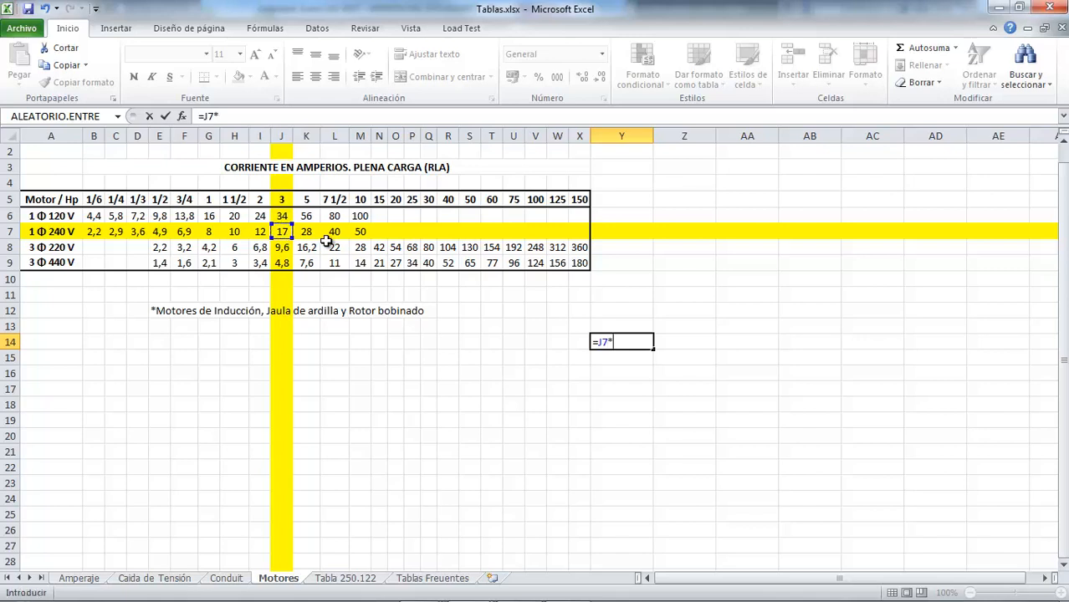
{"action": "type", "text": "240/208"}
{"action": "key", "text": "Return"}
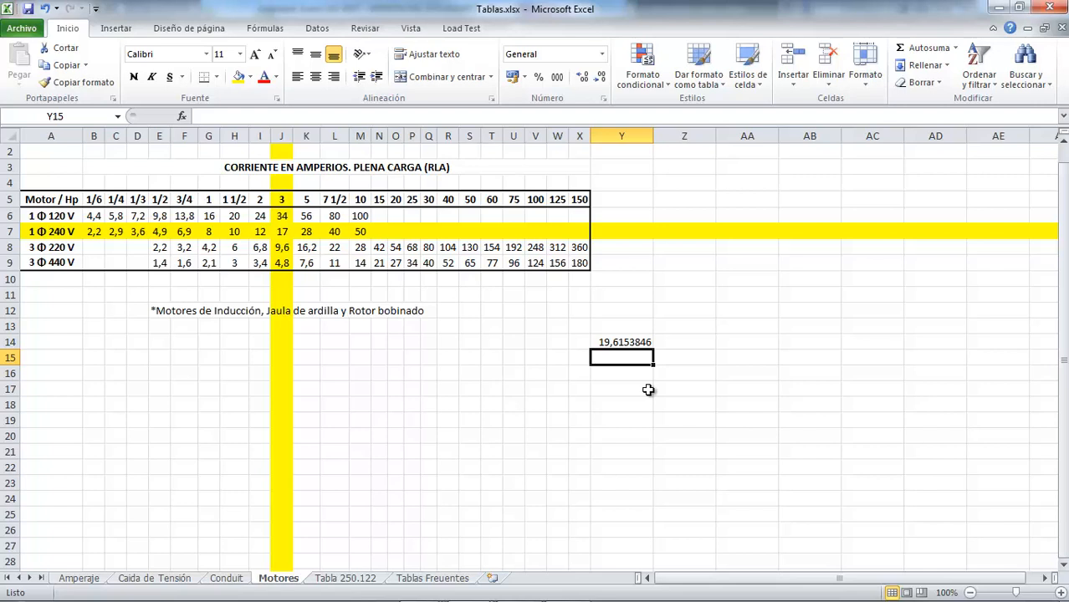
Calculate 125% of the converted motor current in cell Y15 with the formula =Y14*1,25
{"action": "type", "text": "="}
{"action": "key", "text": "Up"}
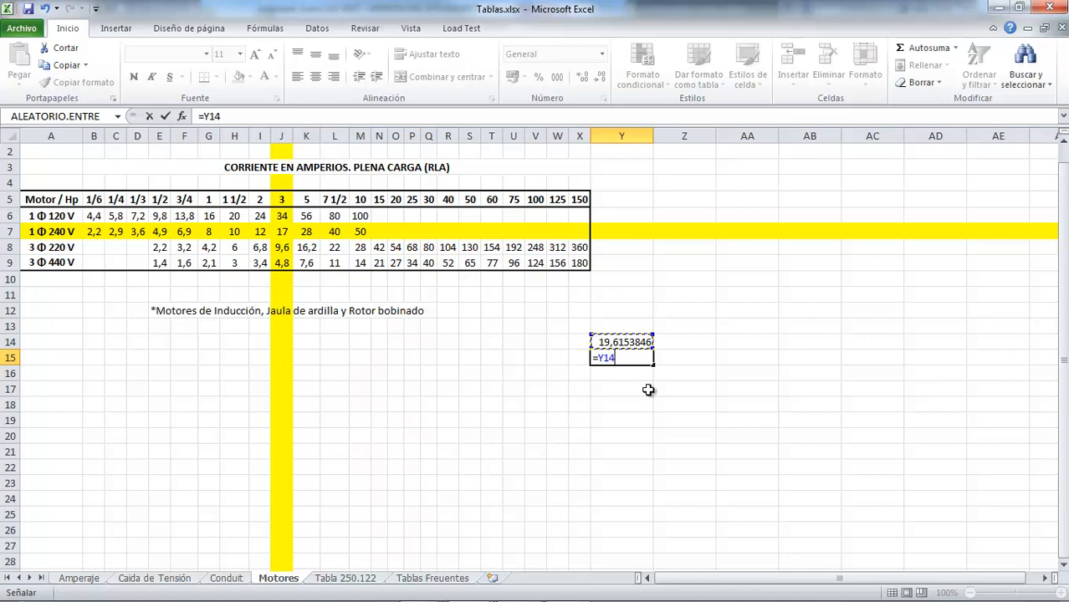
{"action": "type", "text": "*1,25"}
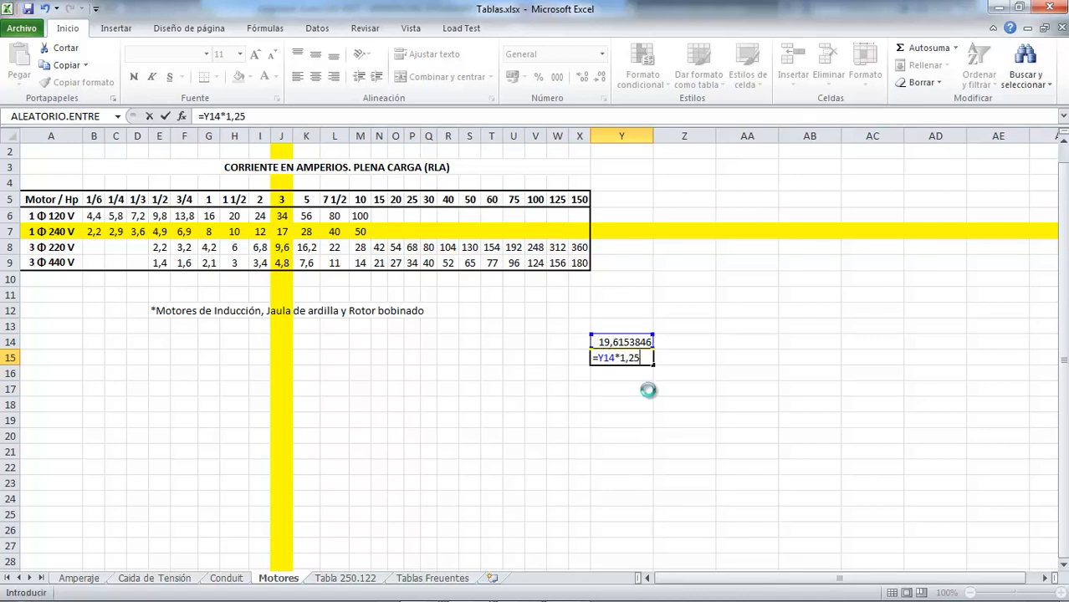
{"action": "key", "text": "Return"}
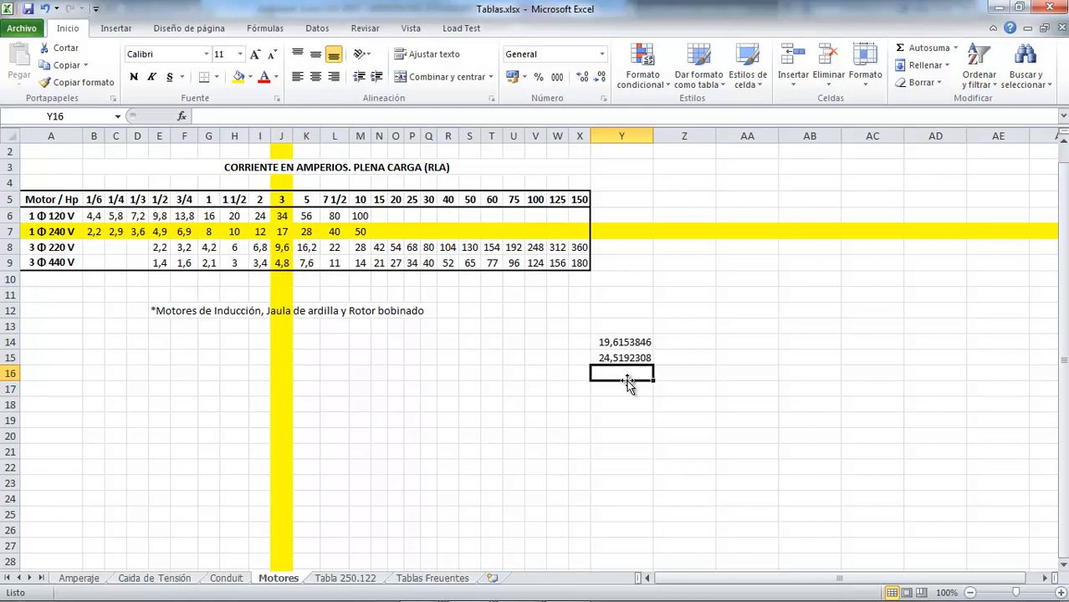
Calculate 150% of the converted motor current in cell Y16 with the formula =Y14*1,5
{"action": "type", "text": "="}
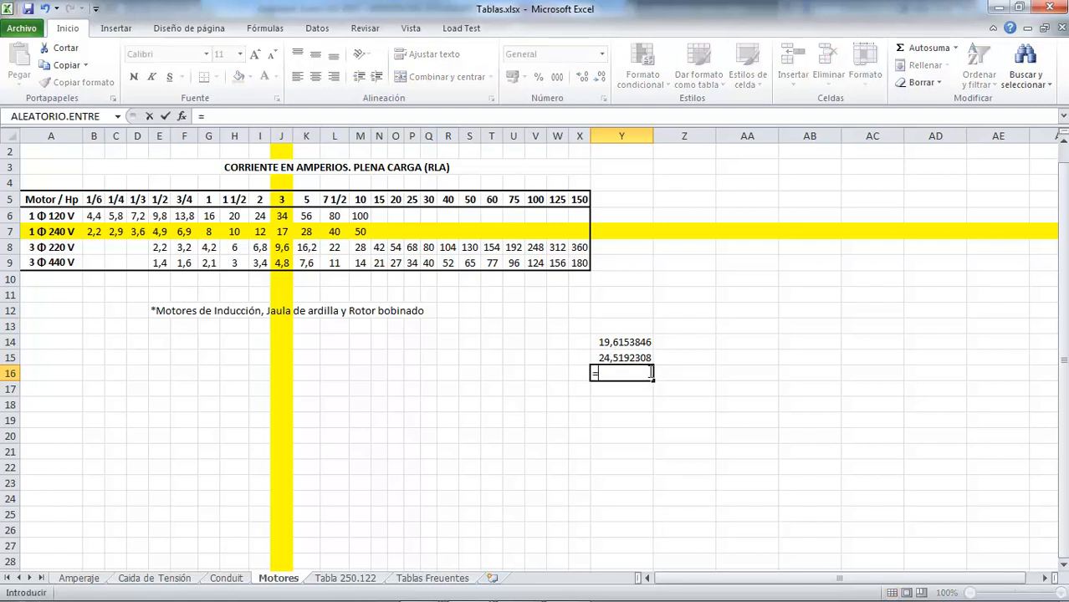
{"action": "key", "text": "Up"}
{"action": "key", "text": "Up"}
{"action": "type", "text": "*1,5"}
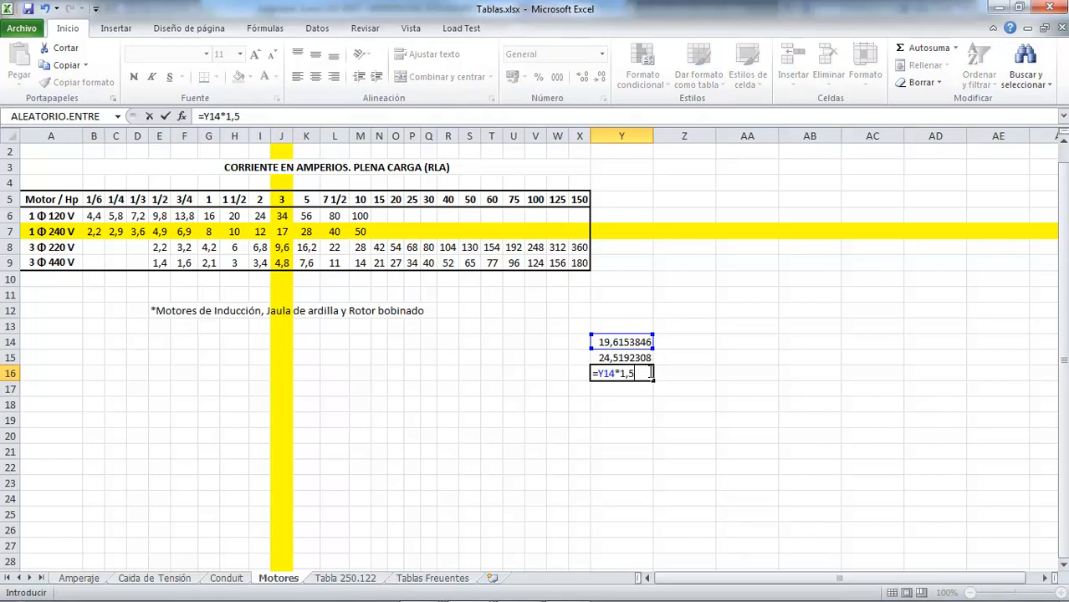
{"action": "key", "text": "Return"}
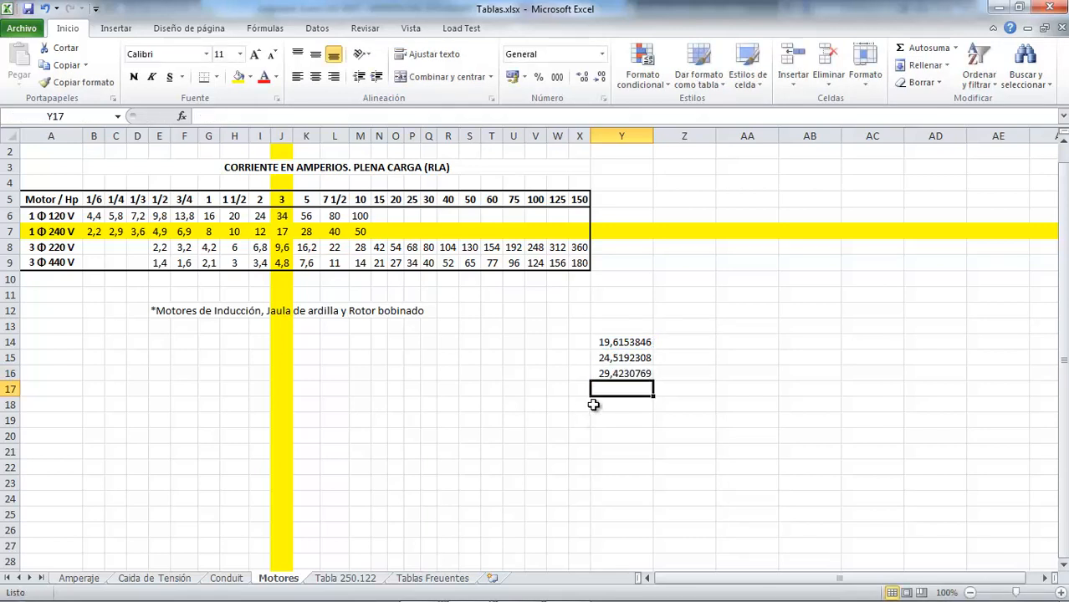
Label the 150% current in cell Z16 as Ip and the 125% current in cell Z15 as Ic
{"action": "left_click", "coordinate": [680, 374]}
{"action": "type", "text": "Ip"}
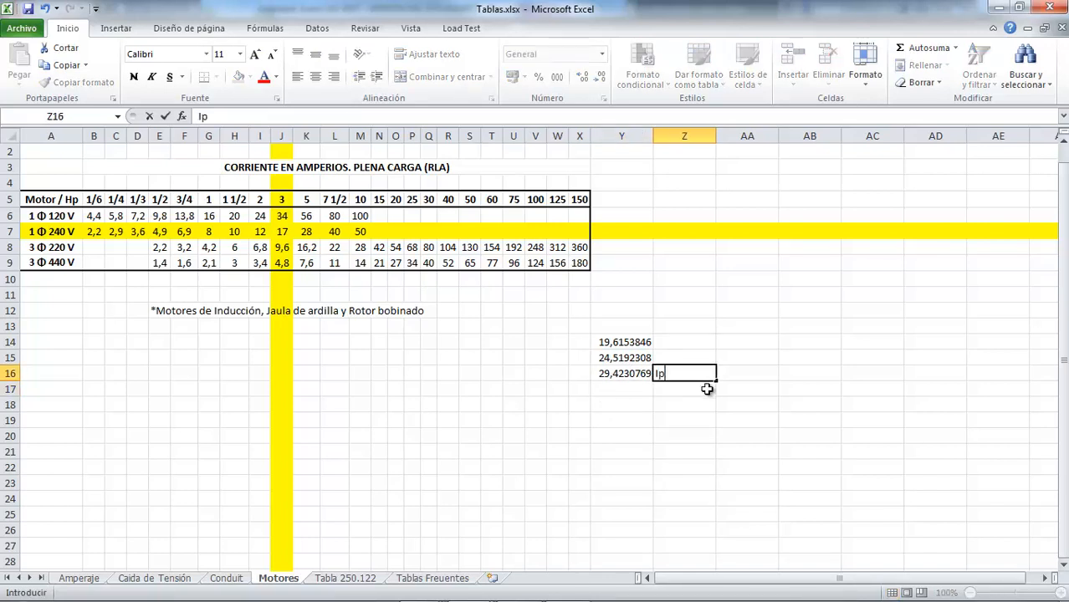
{"action": "key", "text": "Return"}
{"action": "key", "text": "Up"}
{"action": "key", "text": "Up"}
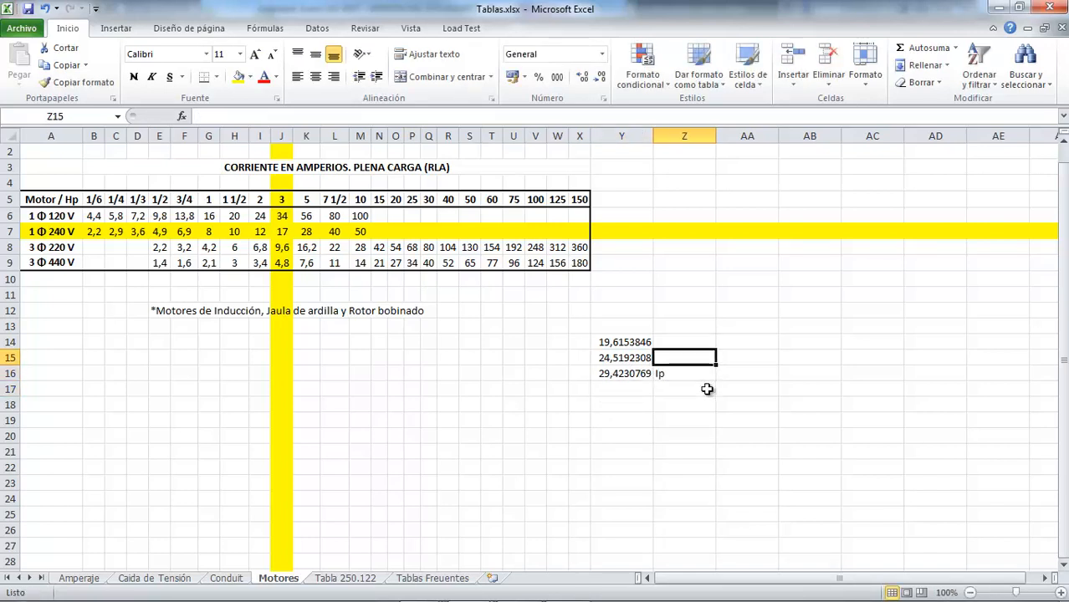
{"action": "type", "text": "Ic"}
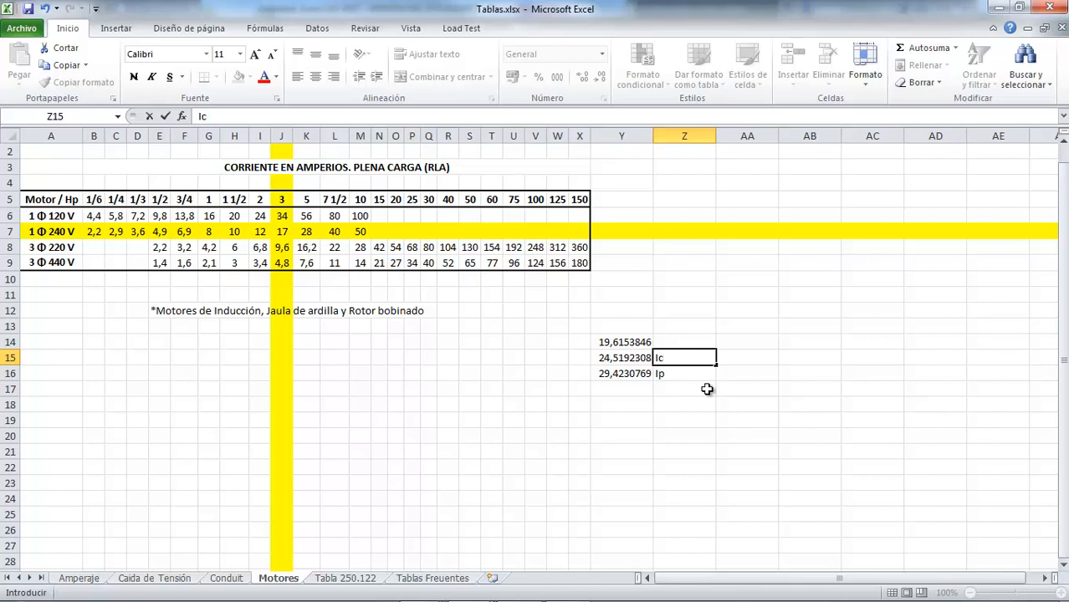
{"action": "key", "text": "Return"}
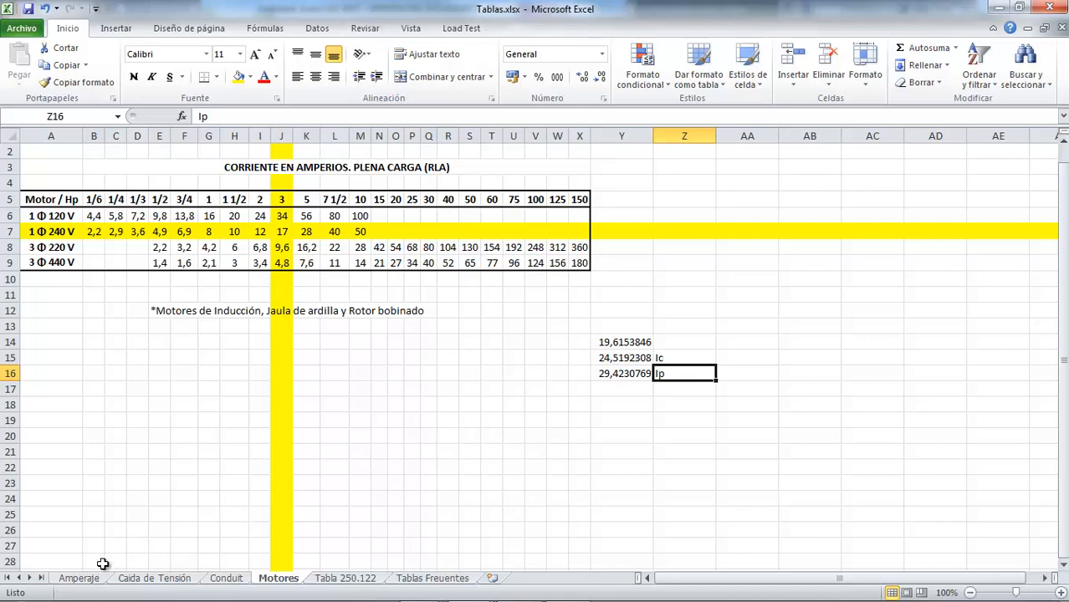
Check the 10 AWG THW ampacity for 1 to 3 cables on the Amperaje sheet, and review the Motores formulas in Y15 and Y14
{"action": "left_click", "coordinate": [77, 578]}
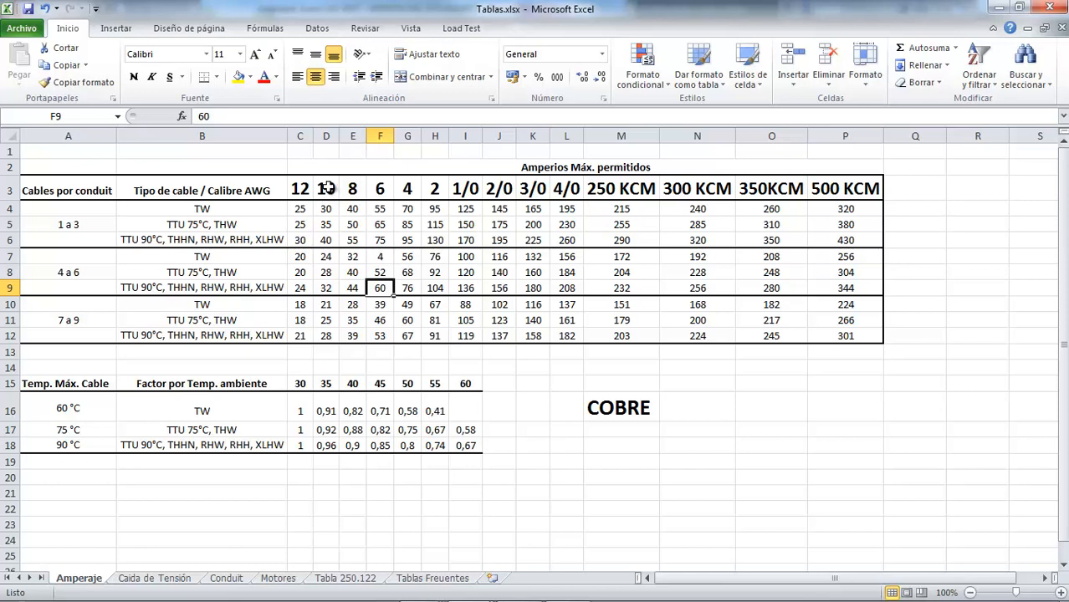
{"action": "left_click", "coordinate": [330, 222]}
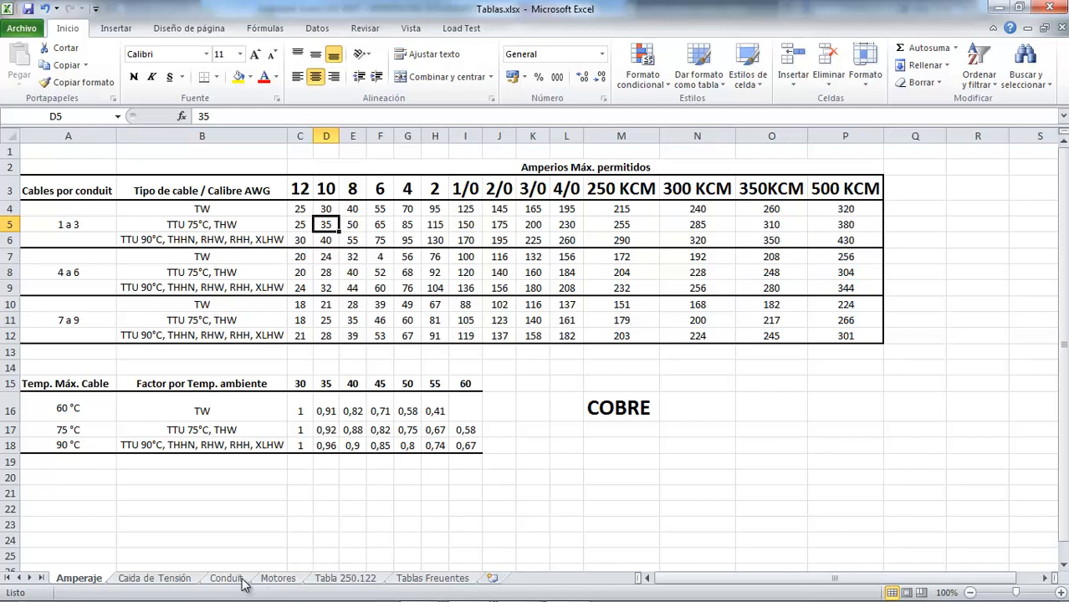
{"action": "left_click", "coordinate": [280, 579]}
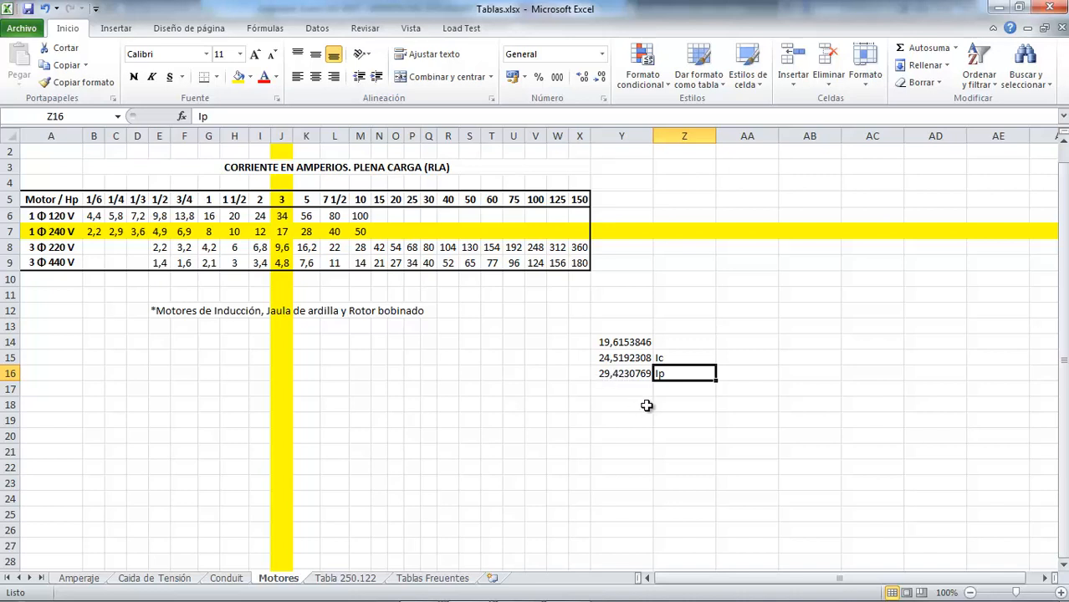
{"action": "left_click", "coordinate": [600, 360]}
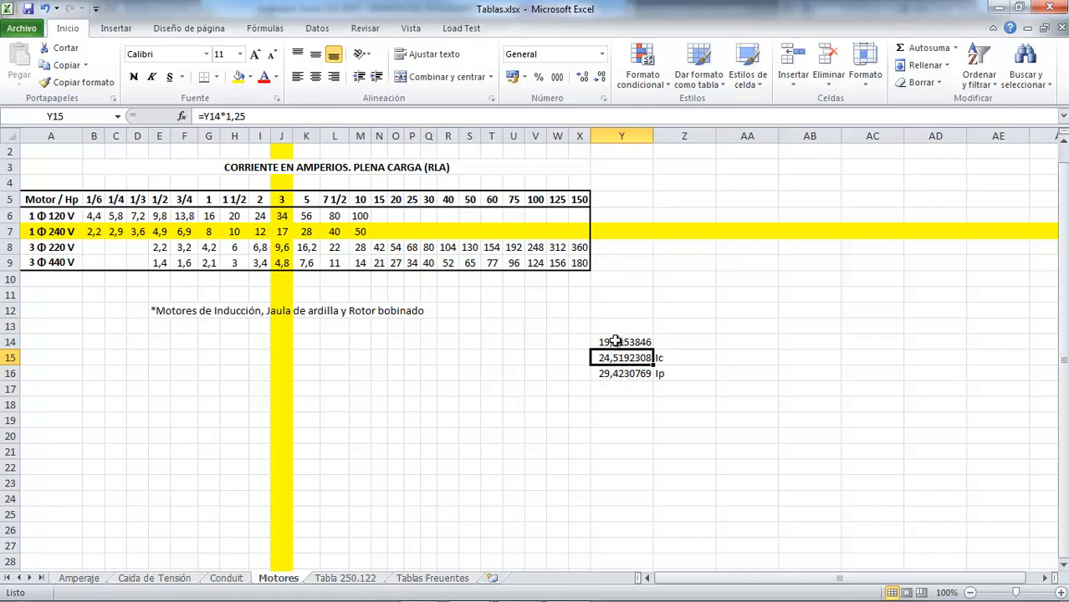
{"action": "left_click", "coordinate": [616, 341]}
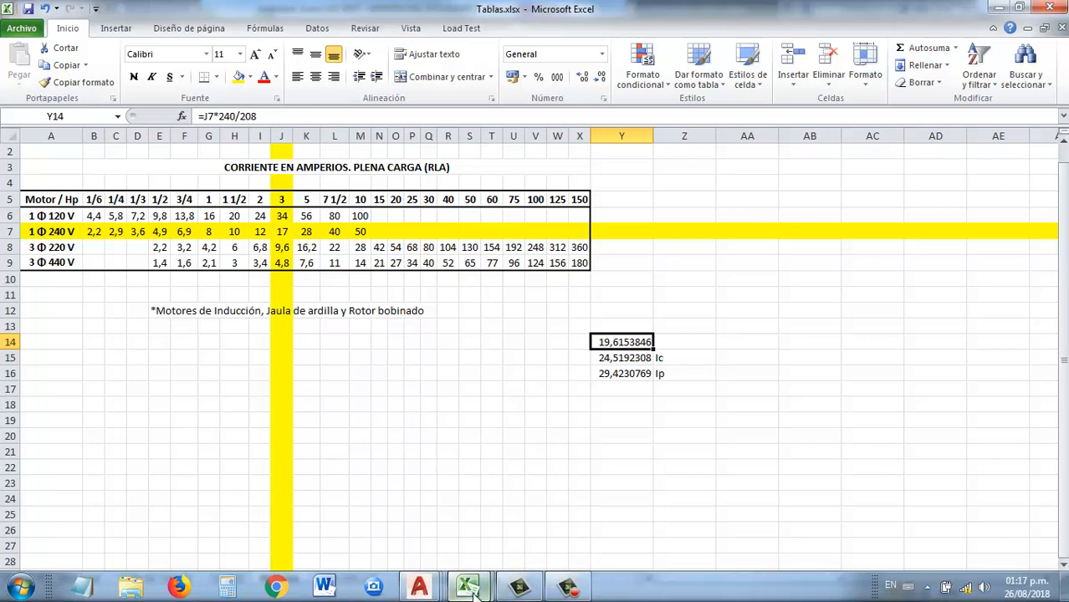
Switch to Tableros.xlsx and set the Bomba circuit's VA in cell U12 of sheet TB with the formula =19,6*208
{"action": "mouse_move", "coordinate": [462, 587]}
{"action": "left_click", "coordinate": [430, 552]}
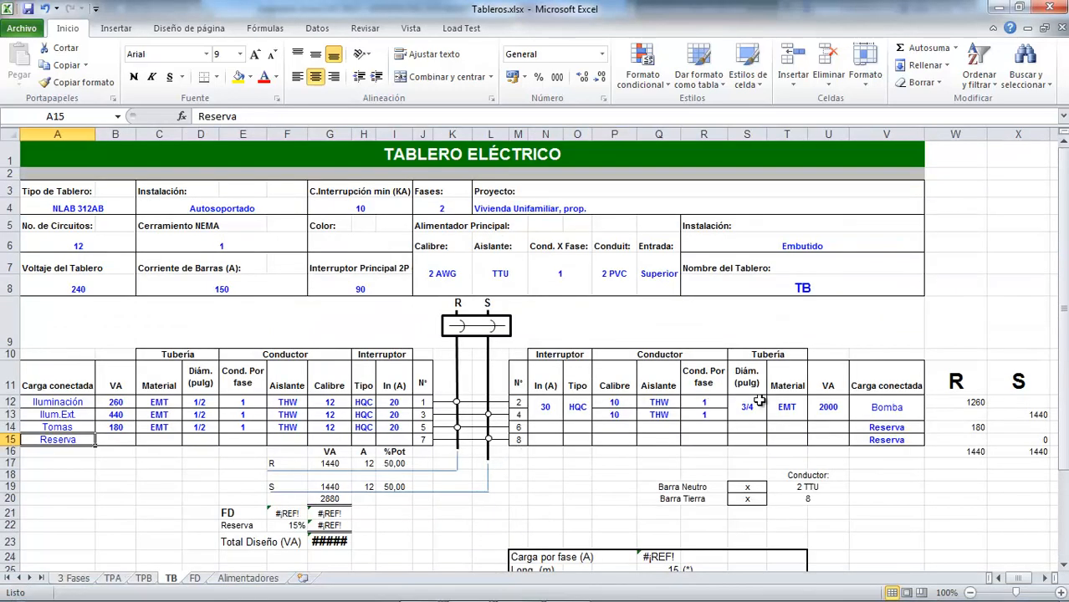
{"action": "left_click", "coordinate": [829, 407]}
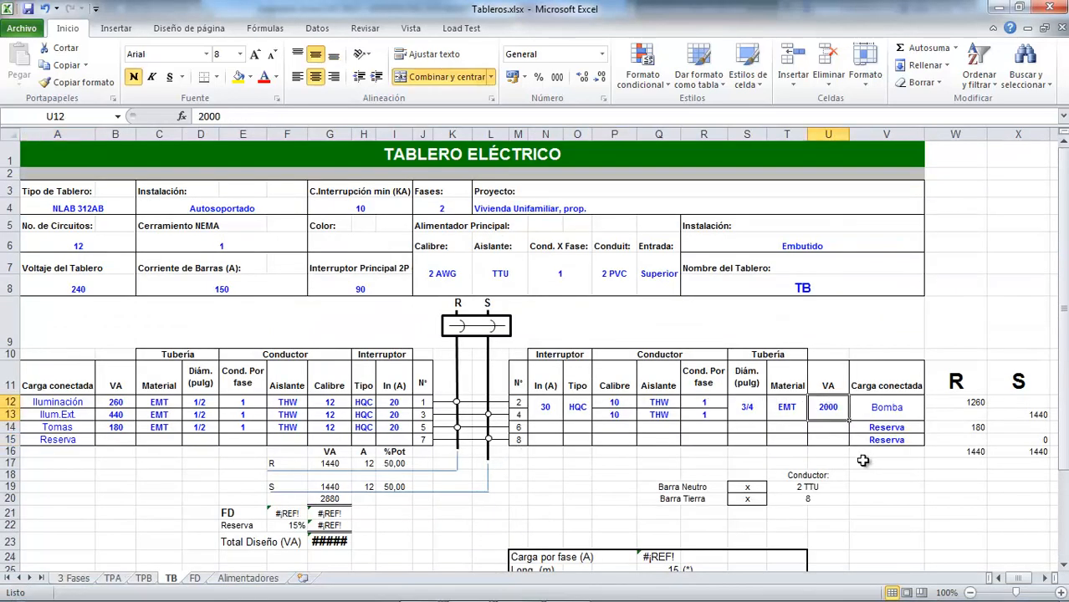
{"action": "type", "text": "="}
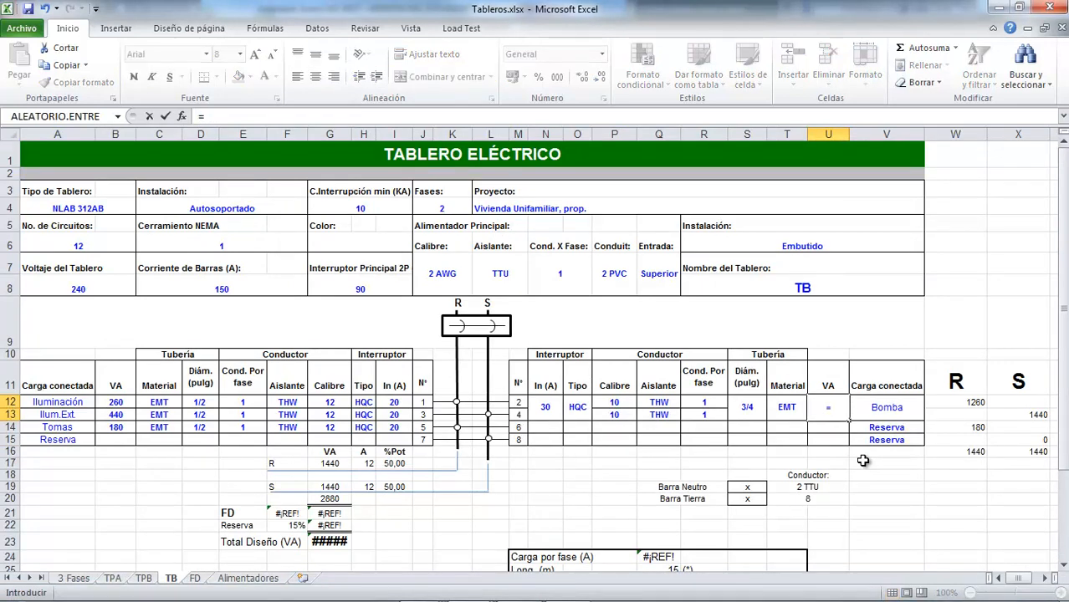
{"action": "type", "text": "19,6*208"}
{"action": "key", "text": "Return"}
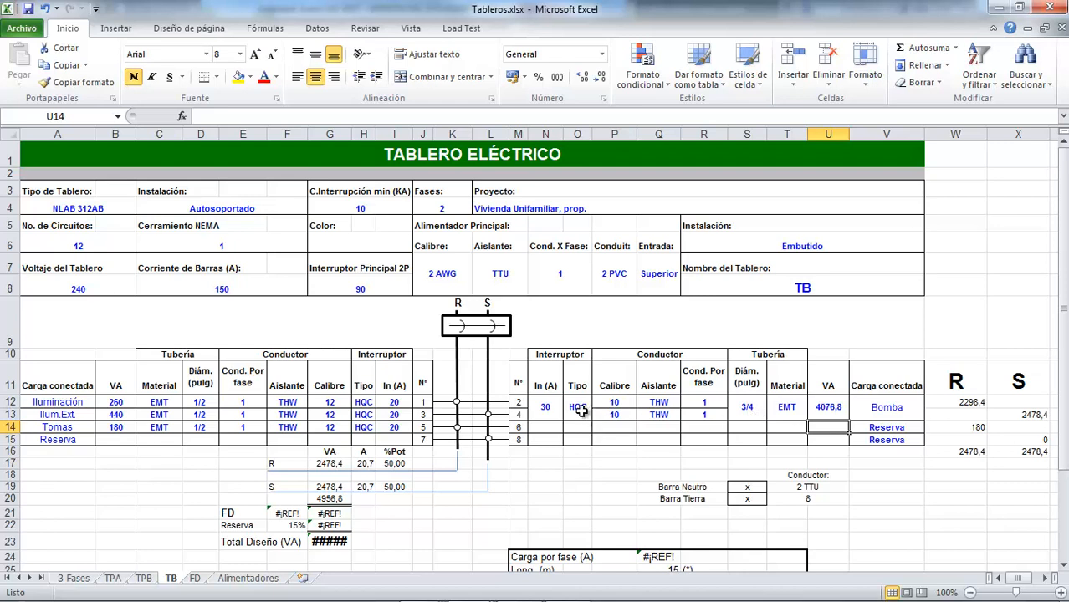
{"action": "left_click", "coordinate": [552, 409]}
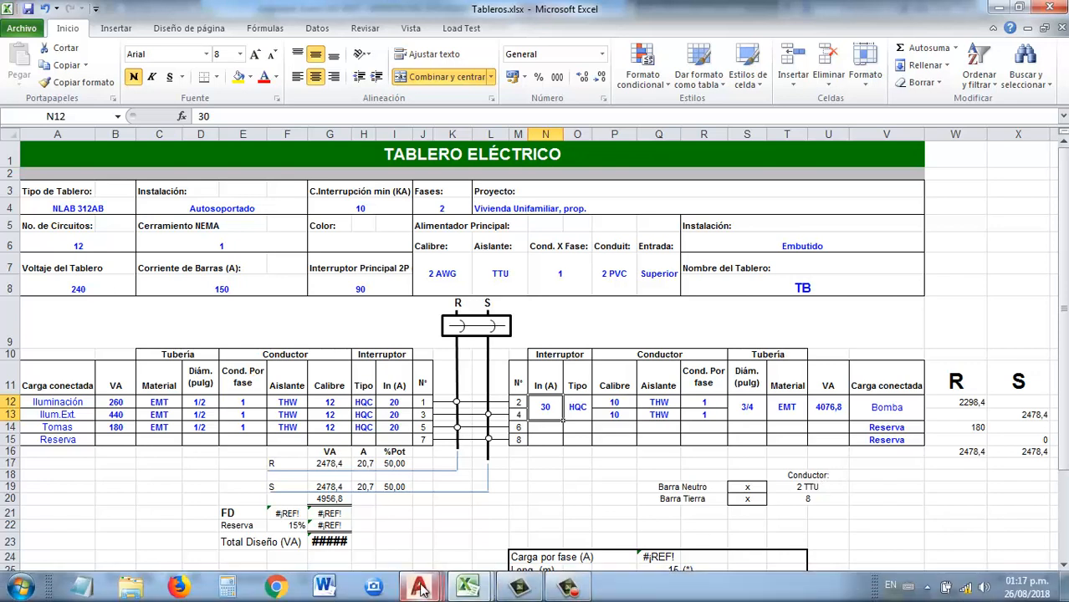
Switch to Plano1 Tomas in AutoCAD and paste a copy of the C2/4 label above the pump symbol with object snap off
{"action": "mouse_move", "coordinate": [422, 590]}
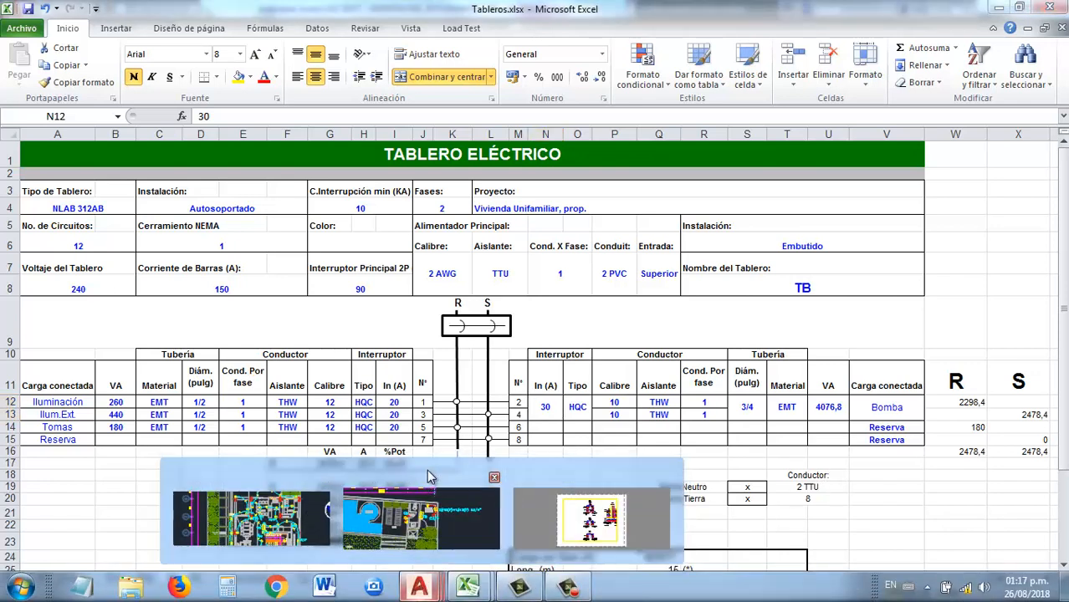
{"action": "left_click", "coordinate": [422, 510]}
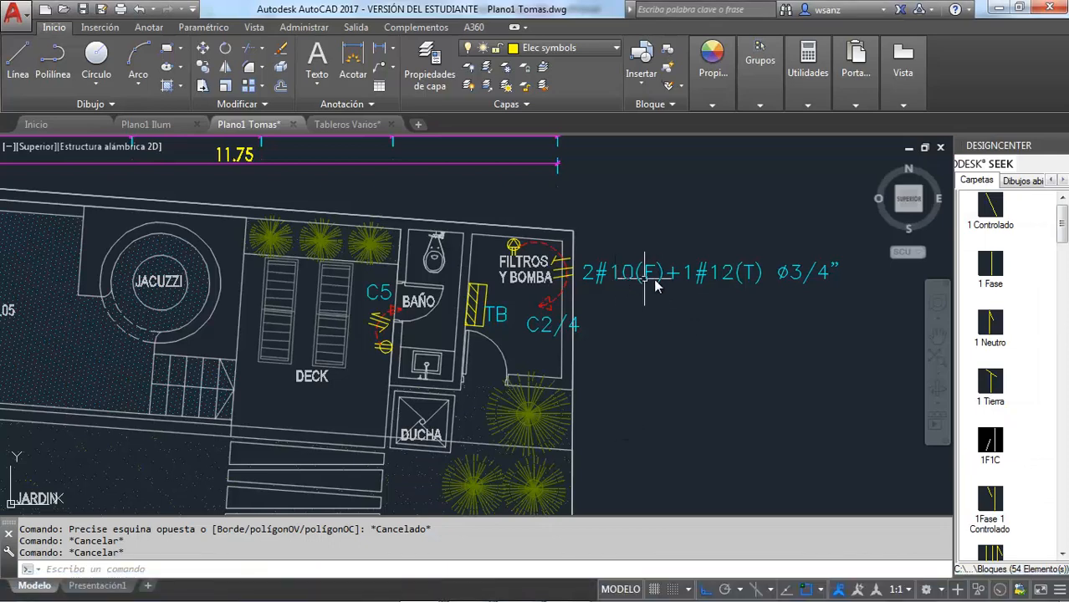
{"action": "left_click", "coordinate": [547, 323]}
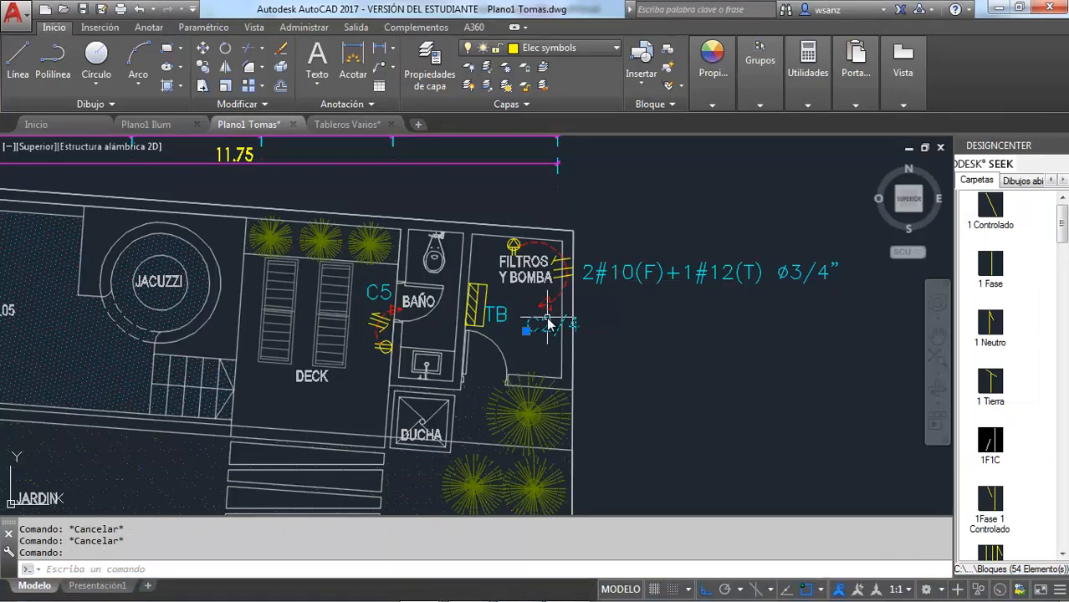
{"action": "key", "text": "ctrl+c"}
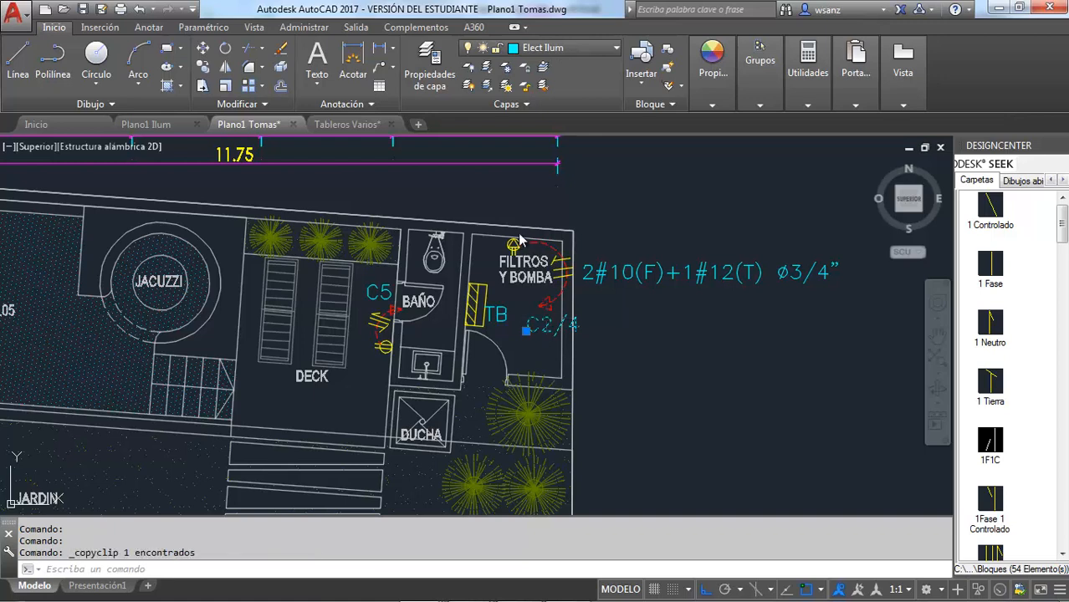
{"action": "key", "text": "ctrl+v"}
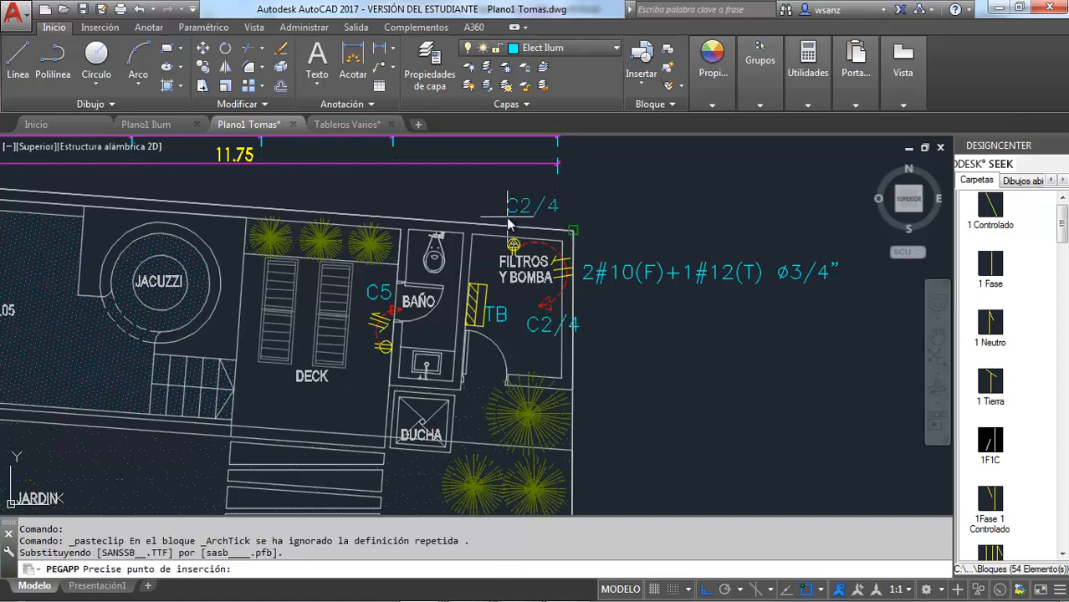
{"action": "key", "text": "F3"}
{"action": "left_click", "coordinate": [516, 211]}
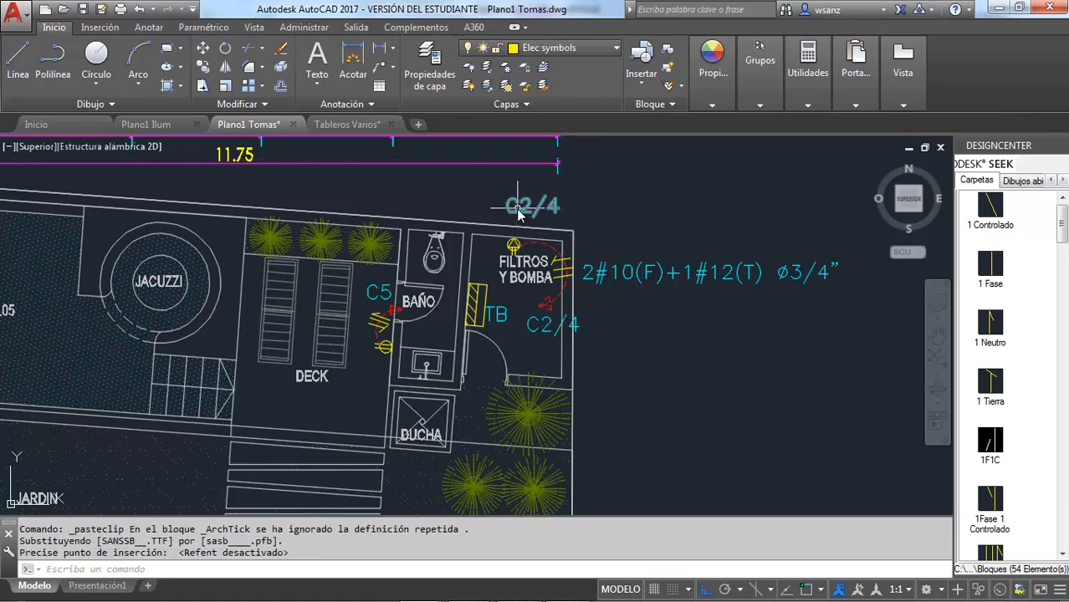
Change the text of the copied label above the FILTROS Y BOMBA room to 3 Hp
{"action": "left_click", "coordinate": [517, 213]}
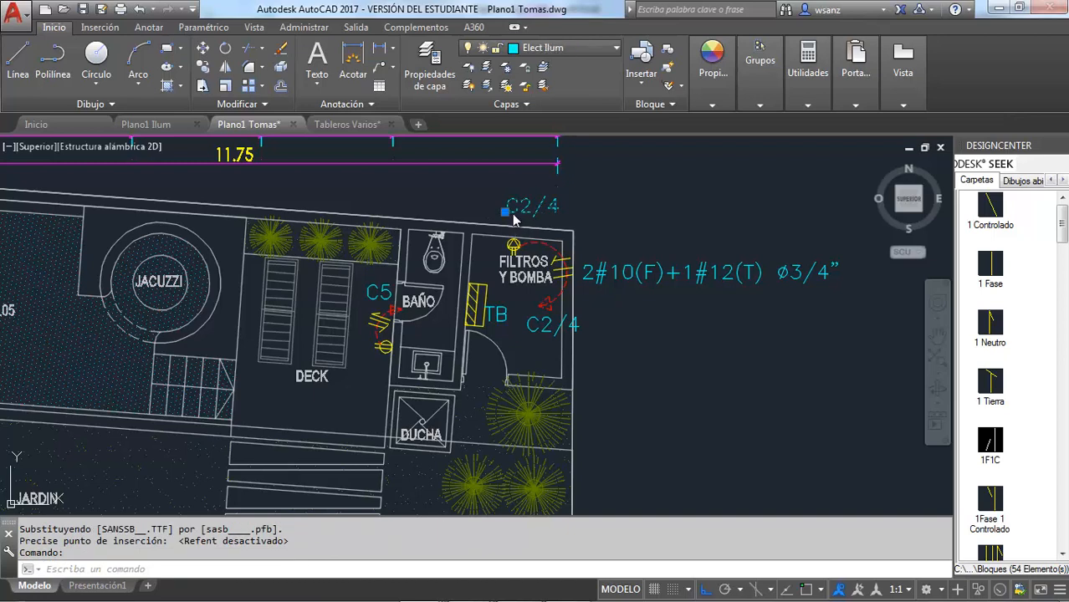
{"action": "double_click", "coordinate": [516, 209]}
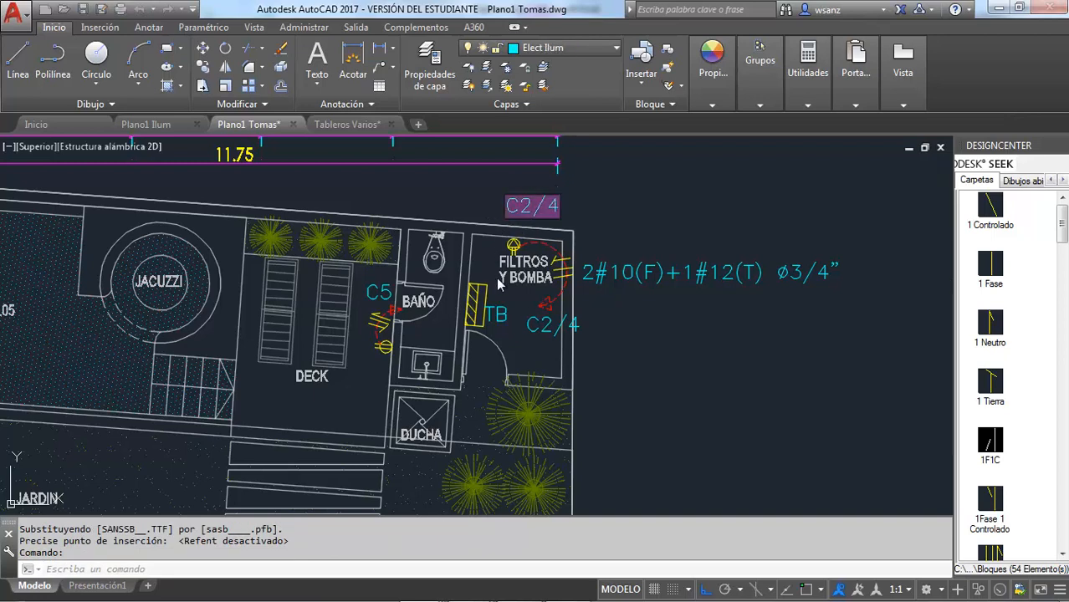
{"action": "key", "text": "Delete"}
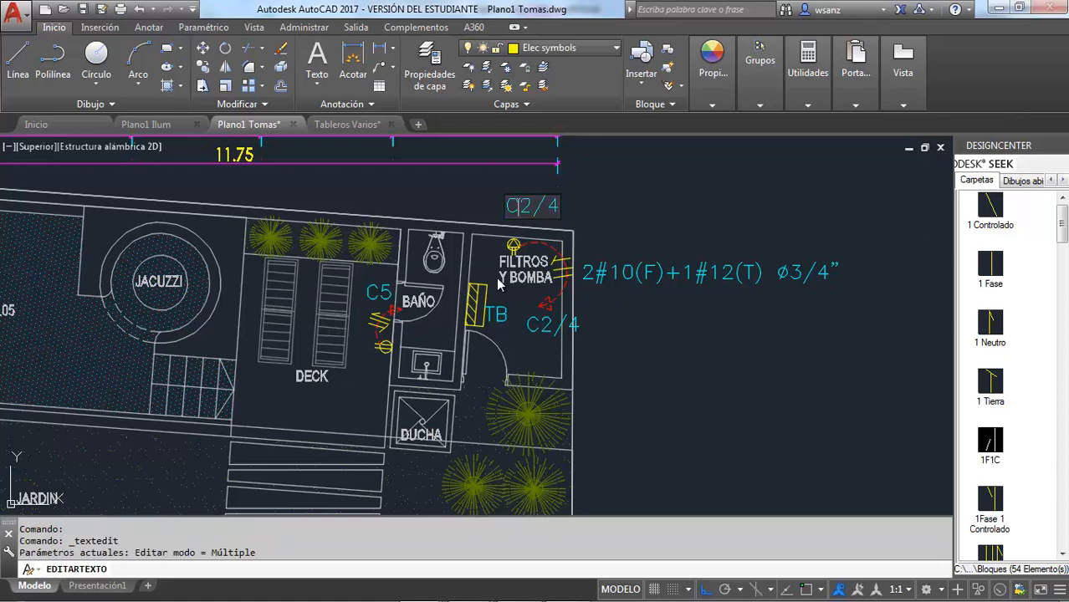
{"action": "type", "text": "3 Hp"}
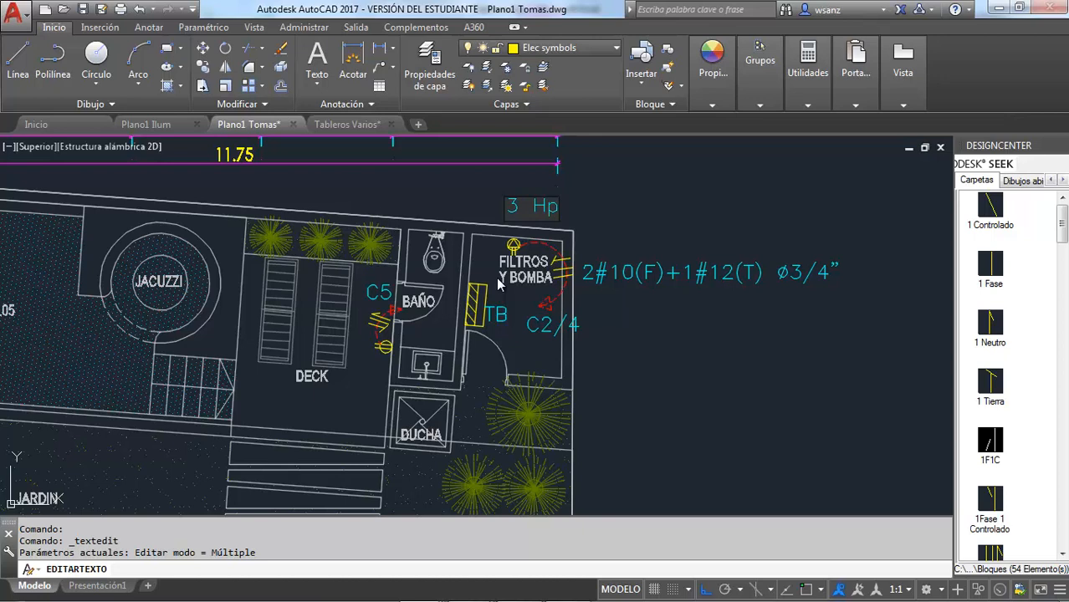
{"action": "left_click", "coordinate": [632, 241]}
{"action": "key", "text": "Escape"}
Move the 3 Hp label slightly down, closer to the pump symbol
{"action": "key", "text": "Escape"}
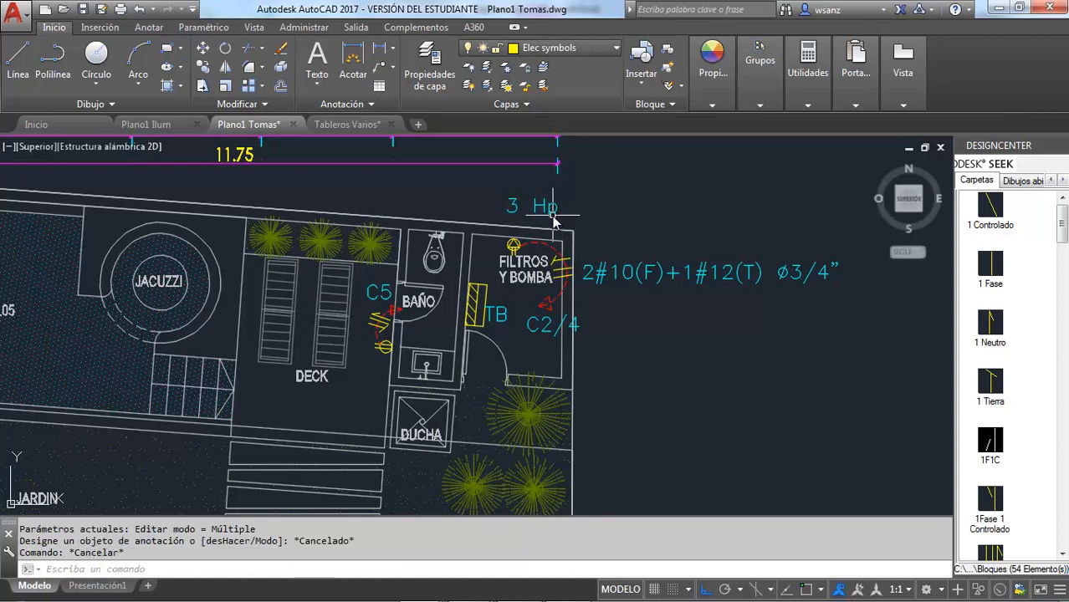
{"action": "left_click", "coordinate": [551, 222]}
{"action": "key", "text": "Escape"}
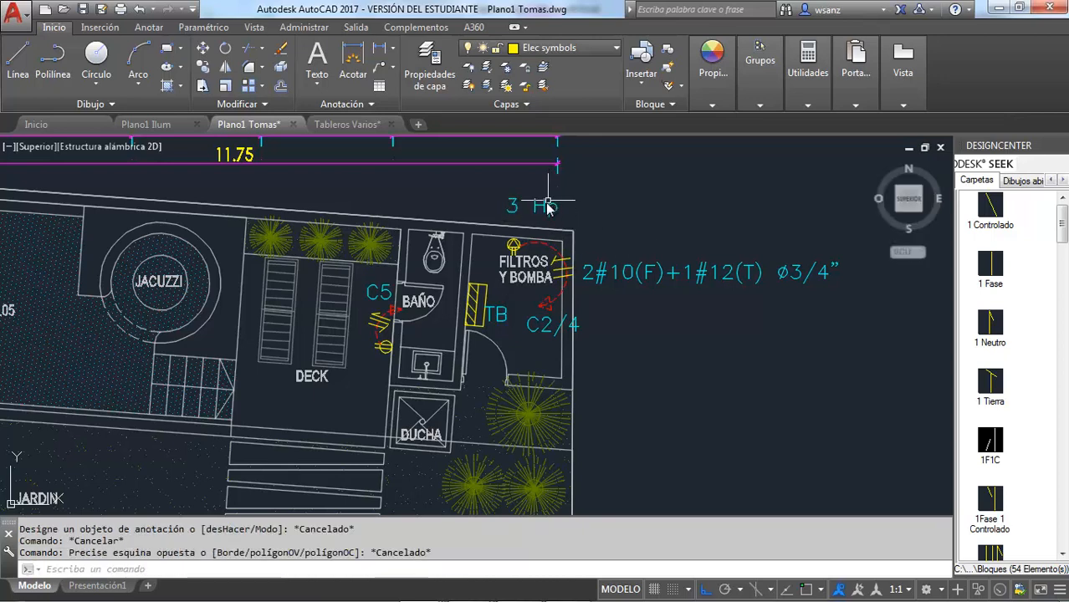
{"action": "key", "text": "Escape"}
{"action": "left_click", "coordinate": [544, 207]}
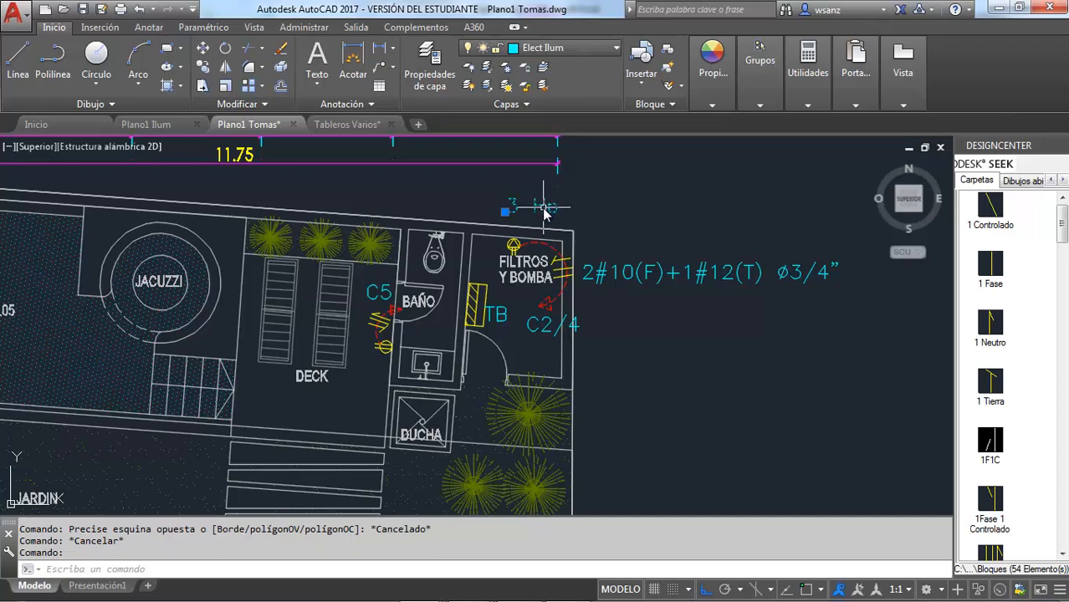
{"action": "left_click", "coordinate": [545, 210]}
{"action": "left_click_drag", "start_coordinate": [545, 211], "coordinate": [542, 220]}
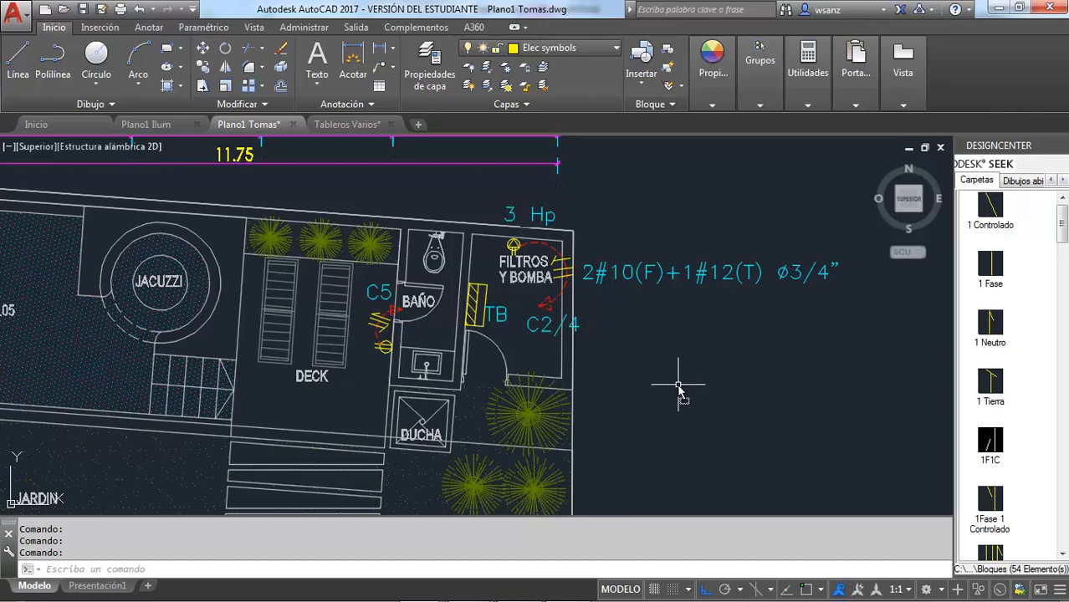
Switch back to Tableros.xlsx in Excel and examine the phase R and S load formulas in cells W12 and X13 of sheet TB
{"action": "key", "text": "alt+Tab"}
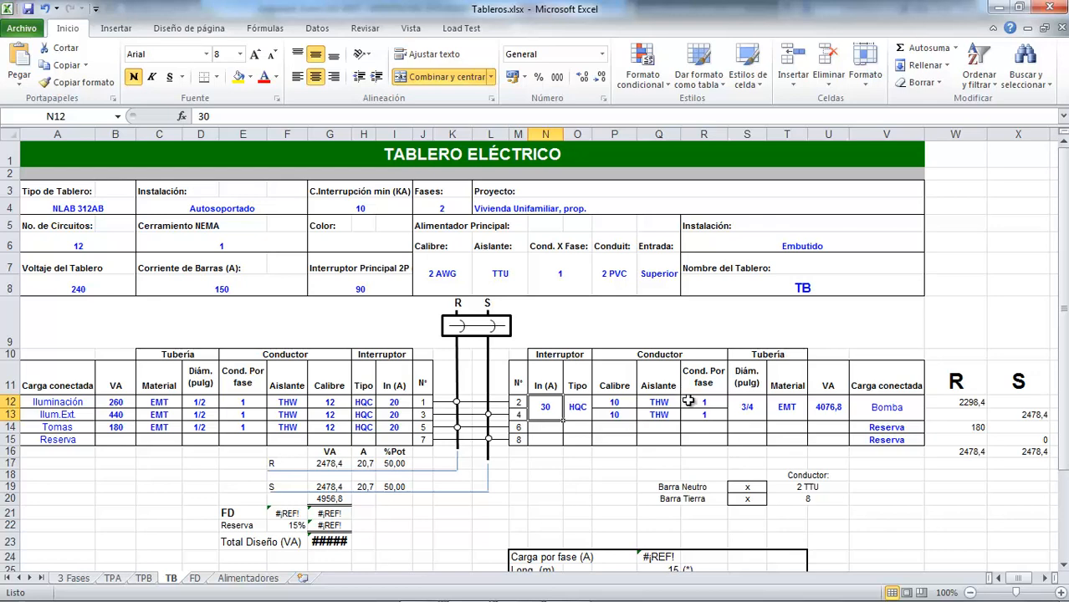
{"action": "scroll", "coordinate": [705, 420], "scroll_direction": "down", "scroll_amount": 1}
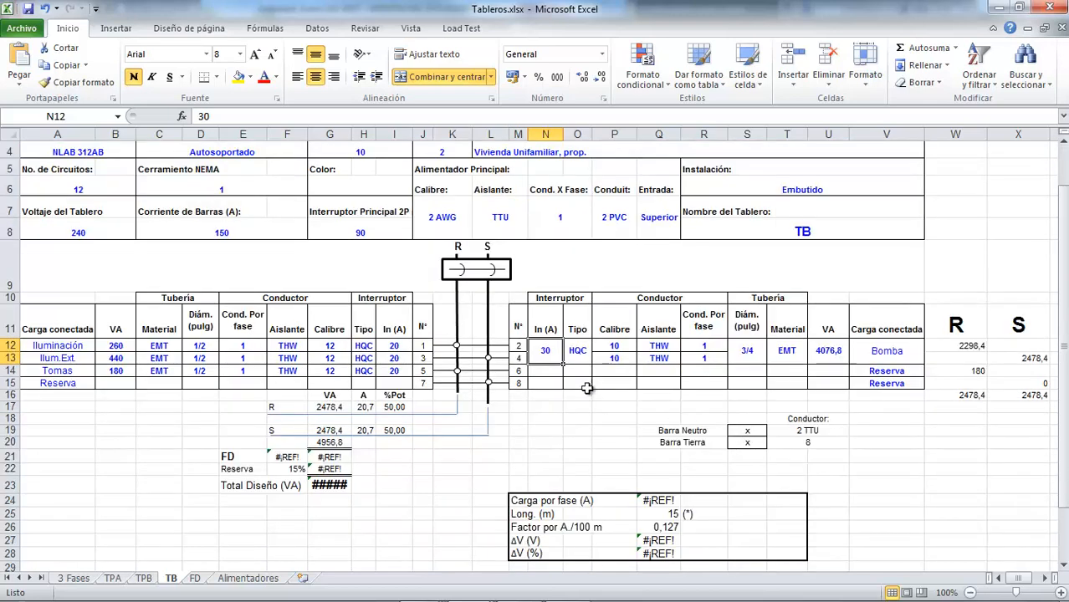
{"action": "scroll", "coordinate": [577, 383], "scroll_direction": "down", "scroll_amount": 1}
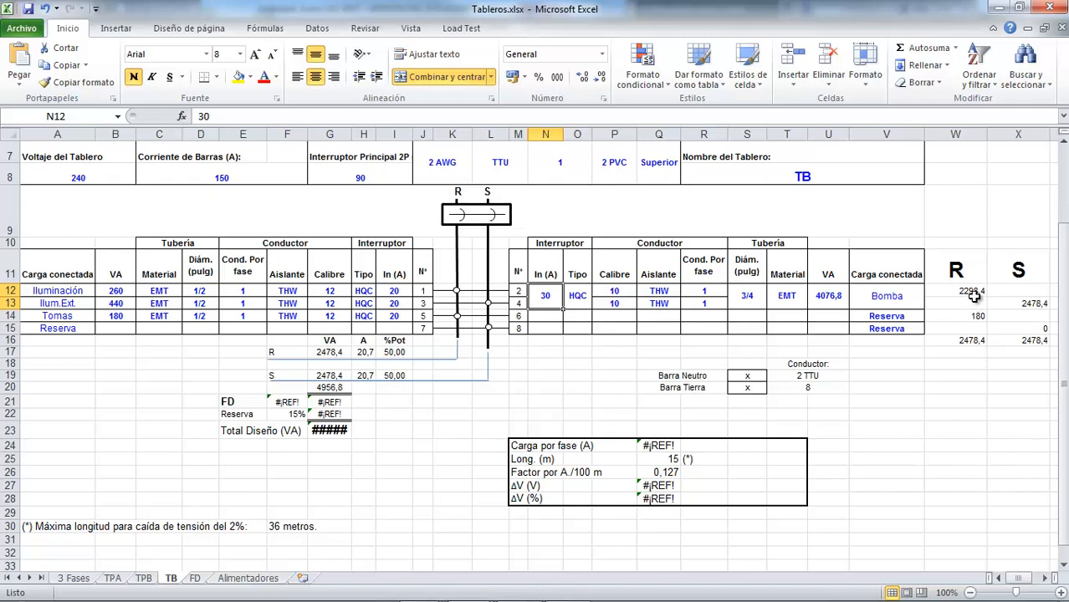
{"action": "left_click", "coordinate": [972, 292]}
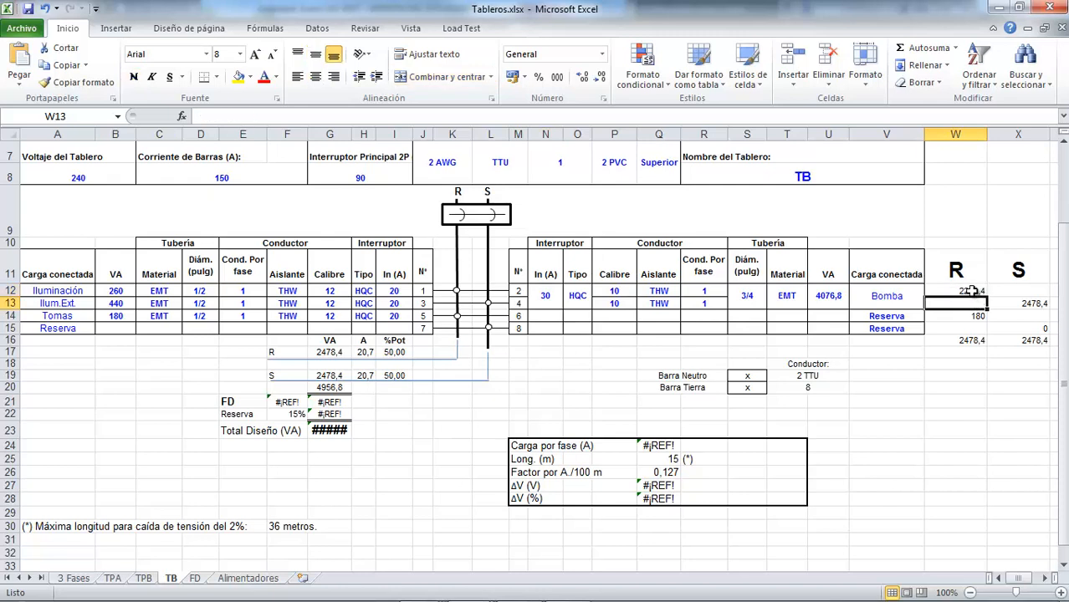
{"action": "double_click", "coordinate": [975, 291]}
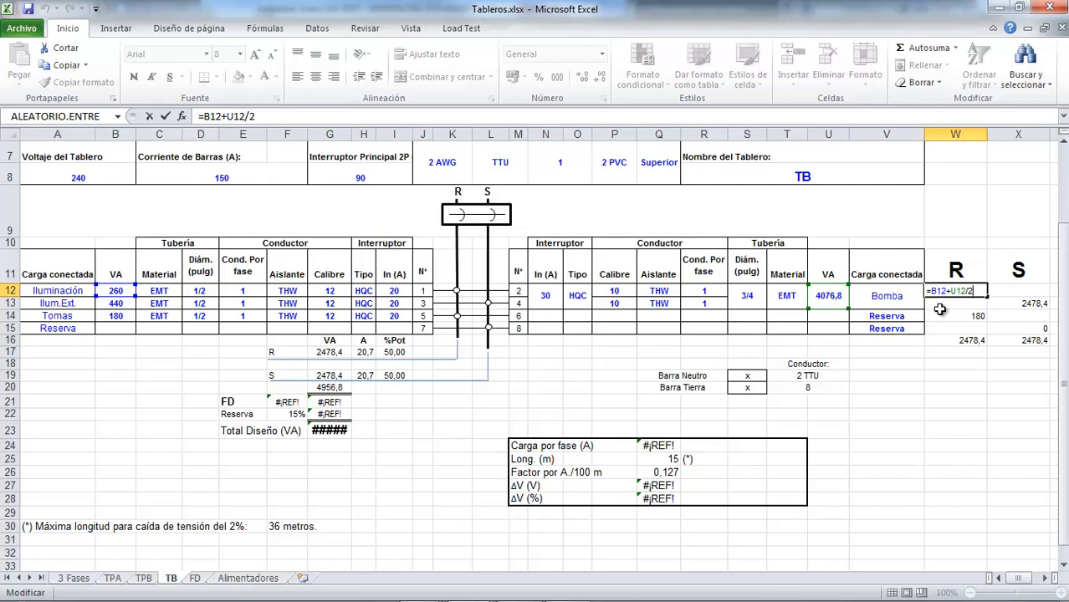
{"action": "key", "text": "ctrl+Return"}
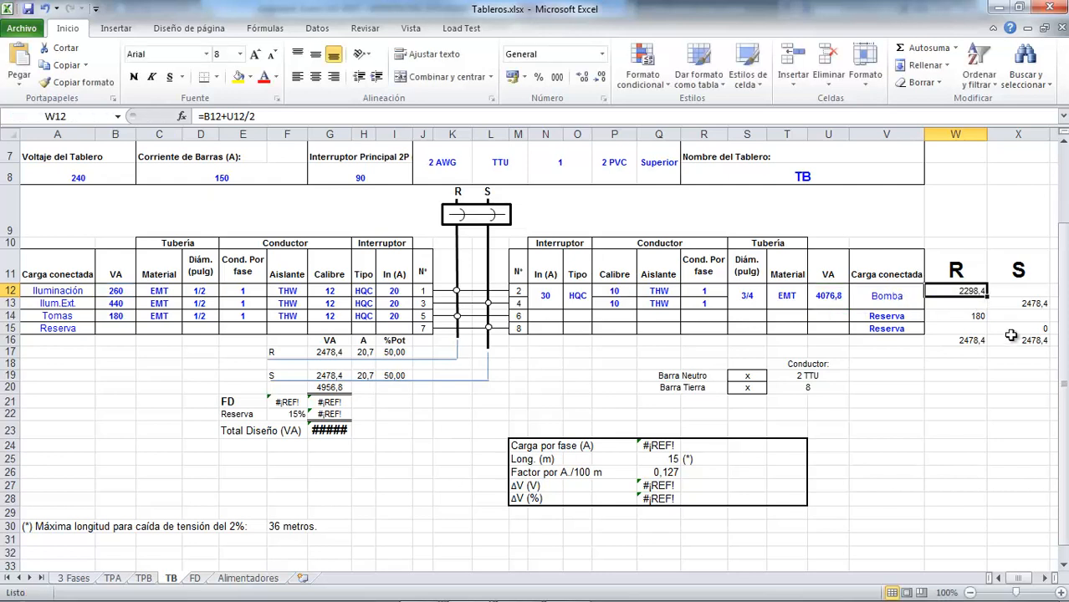
{"action": "left_click", "coordinate": [1030, 306]}
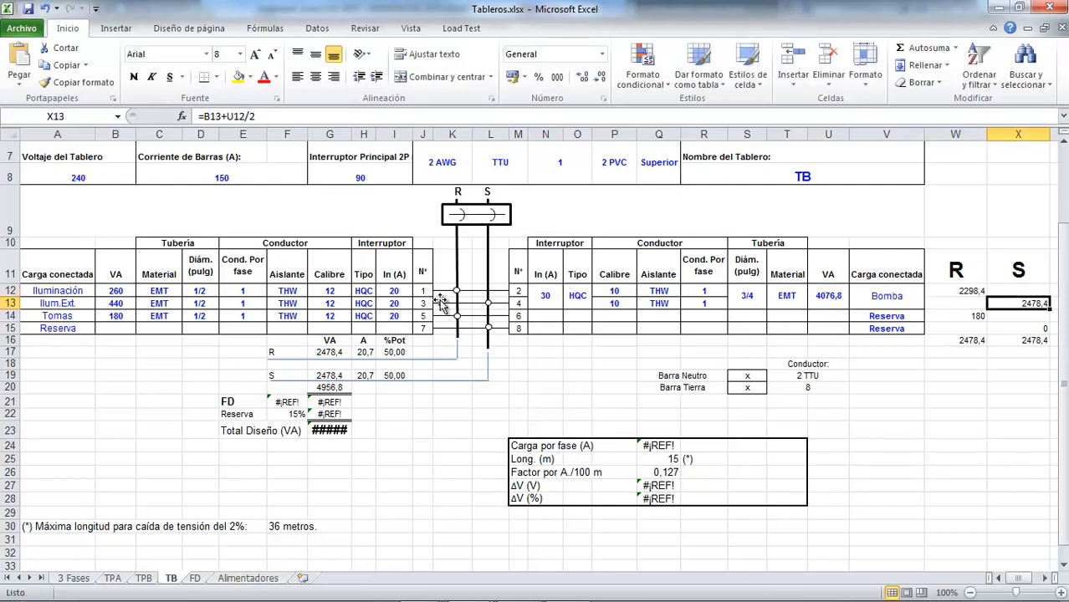
Examine the circuit load formulas in cell X13 for phase S and cell W14 for phase R
{"action": "double_click", "coordinate": [1033, 304]}
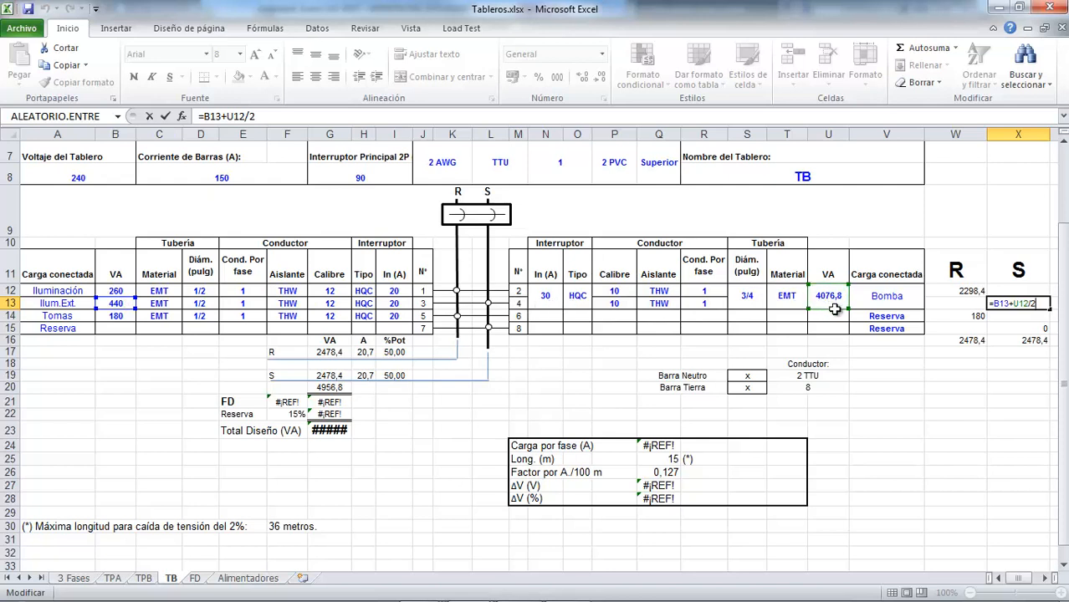
{"action": "key", "text": "Escape"}
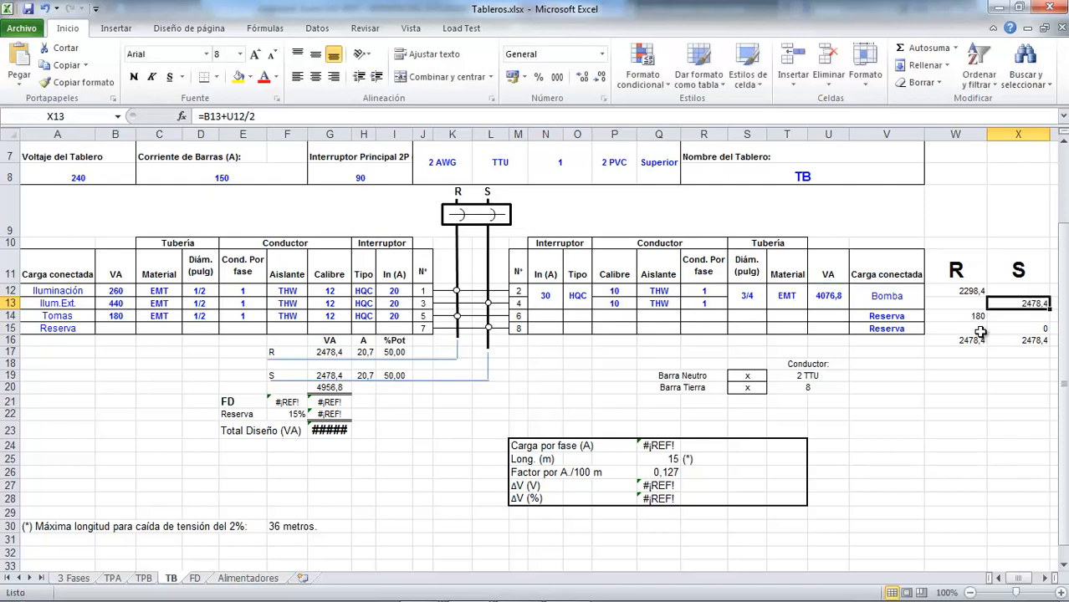
{"action": "left_click", "coordinate": [978, 316]}
{"action": "double_click", "coordinate": [979, 317]}
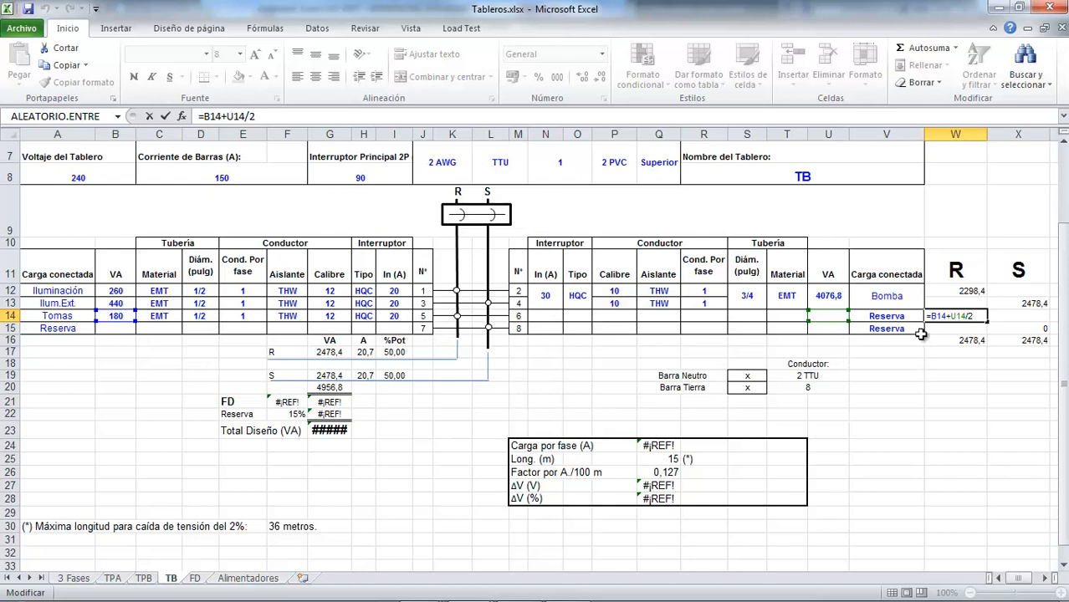
{"action": "key", "text": "ctrl+Return"}
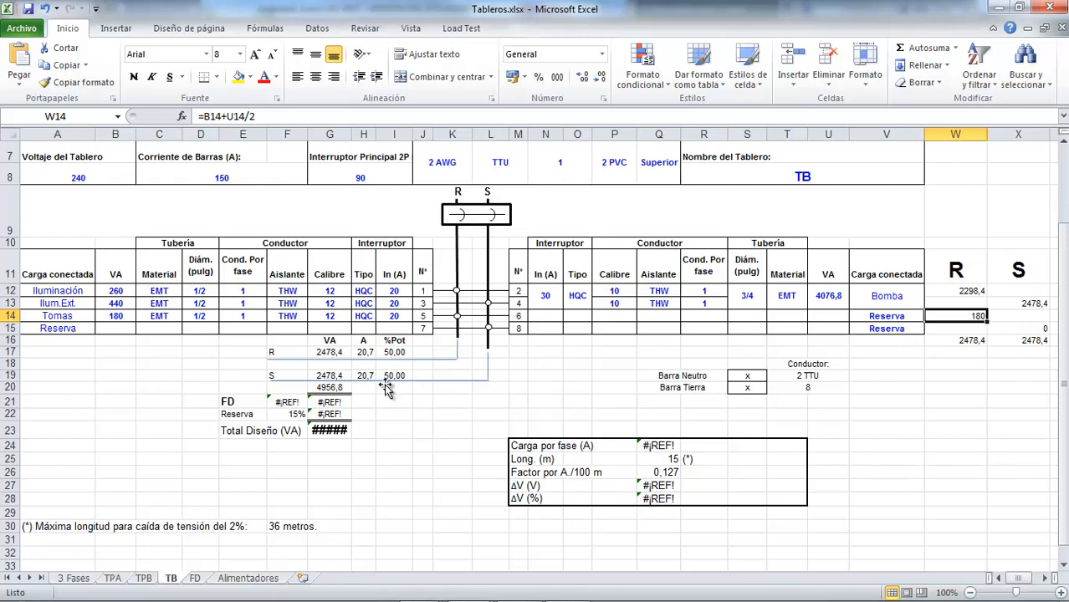
Examine the SUMA formulas in cells W16 and X16 that total the phase R and S loads
{"action": "left_click", "coordinate": [973, 343]}
{"action": "key", "text": "alt+equal"}
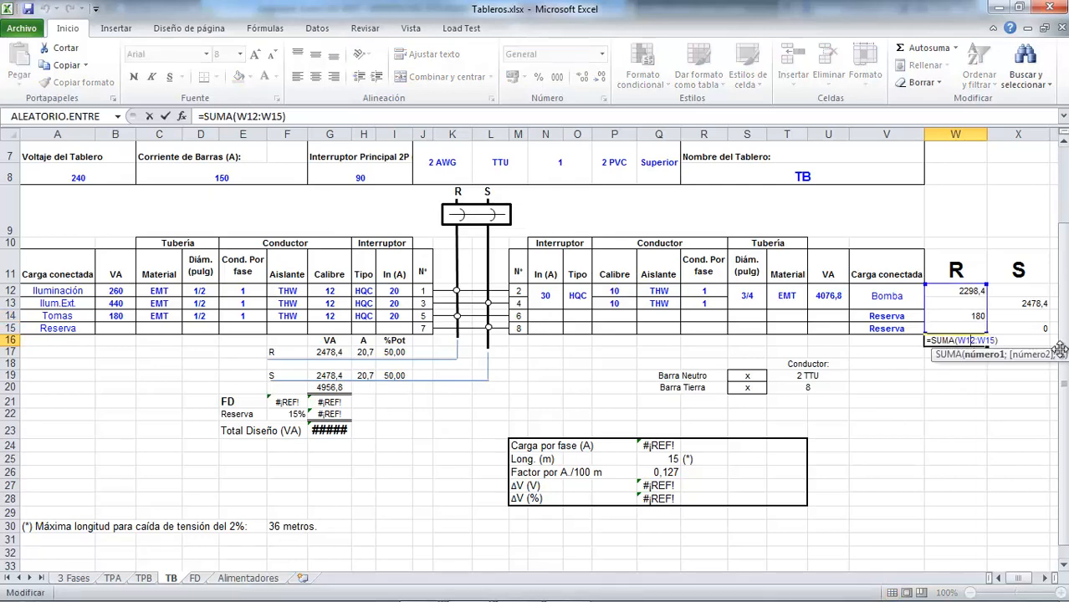
{"action": "key", "text": "Return"}
{"action": "left_click", "coordinate": [1028, 341]}
{"action": "key", "text": "alt+equal"}
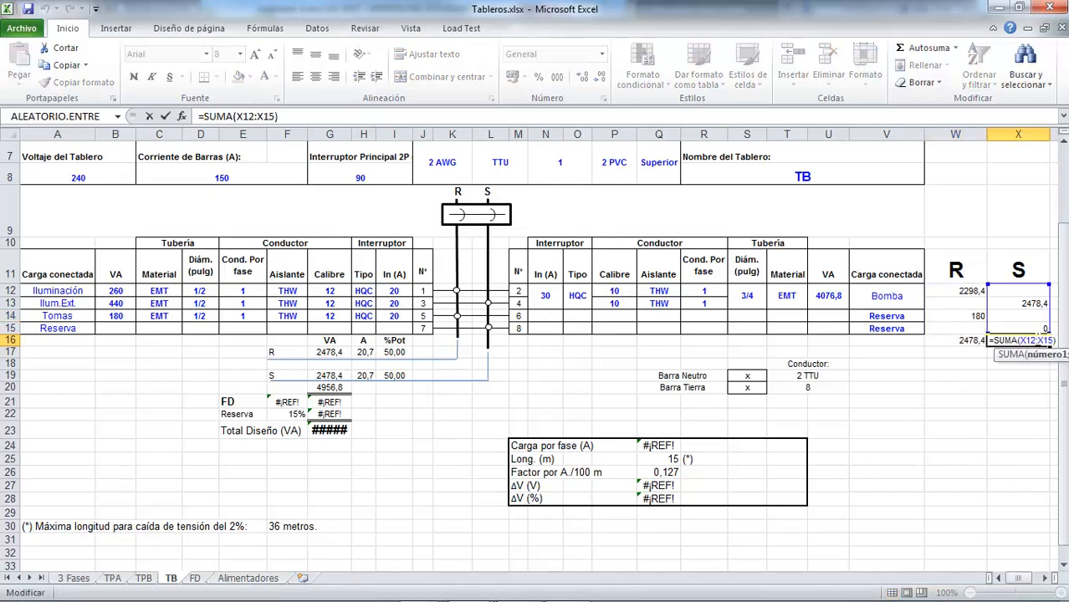
{"action": "key", "text": "Return"}
Examine the formulas for the phase loads in G17 and G19 and the phase R current in H17
{"action": "left_click", "coordinate": [326, 352]}
{"action": "type", "text": "=W16"}
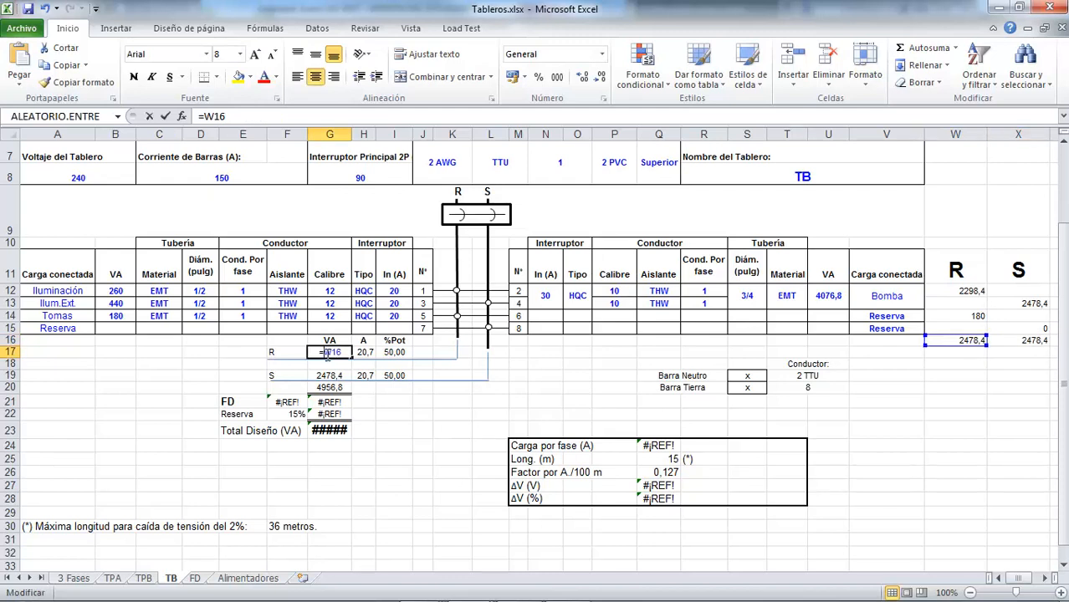
{"action": "key", "text": "ctrl+Return"}
{"action": "left_click", "coordinate": [326, 375]}
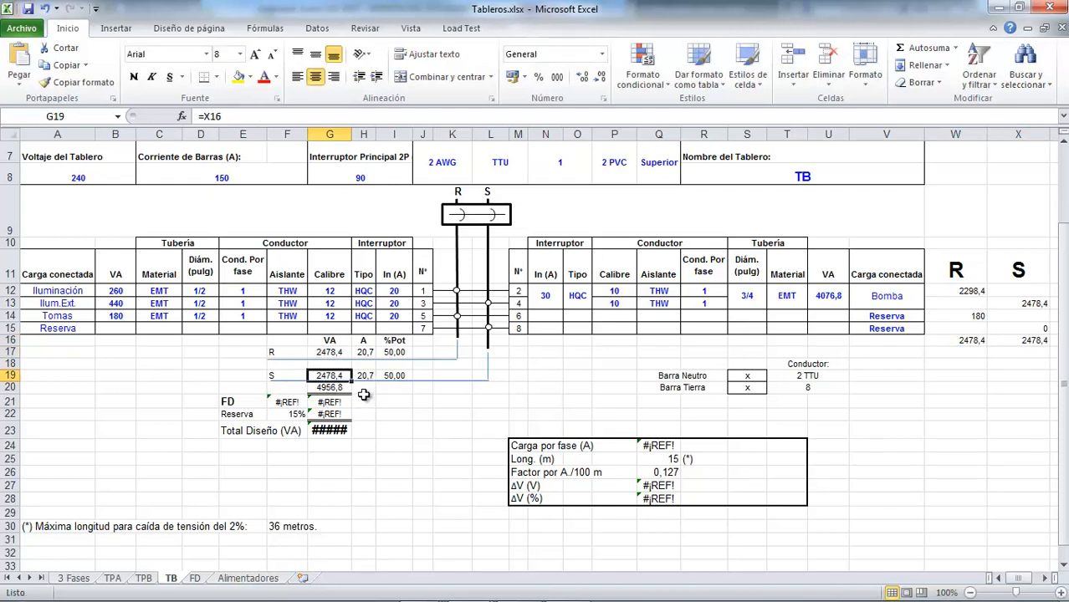
{"action": "left_click", "coordinate": [364, 352]}
{"action": "type", "text": "=G17/120"}
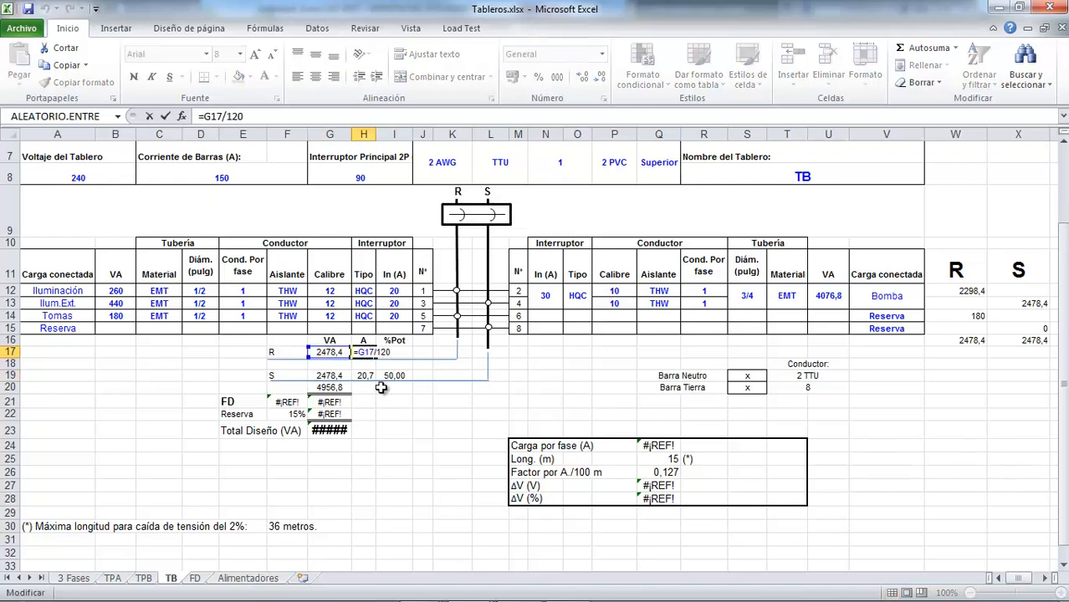
{"action": "key", "text": "ctrl+Return"}
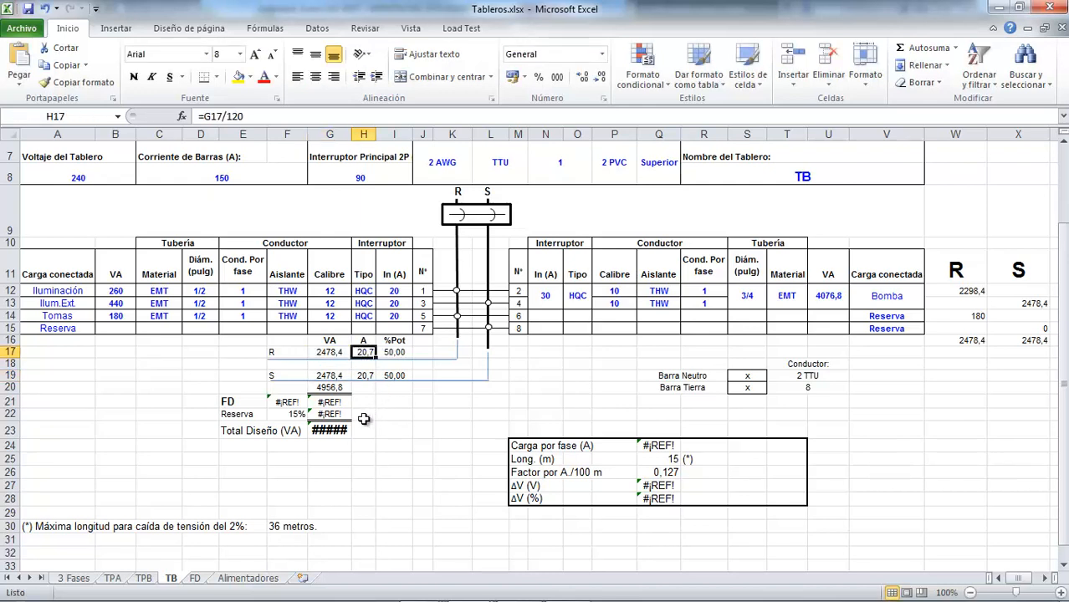
Review the TB panel schedule from its header down to the FD, Reserva and Total Diseño rows
{"action": "left_click", "coordinate": [235, 403]}
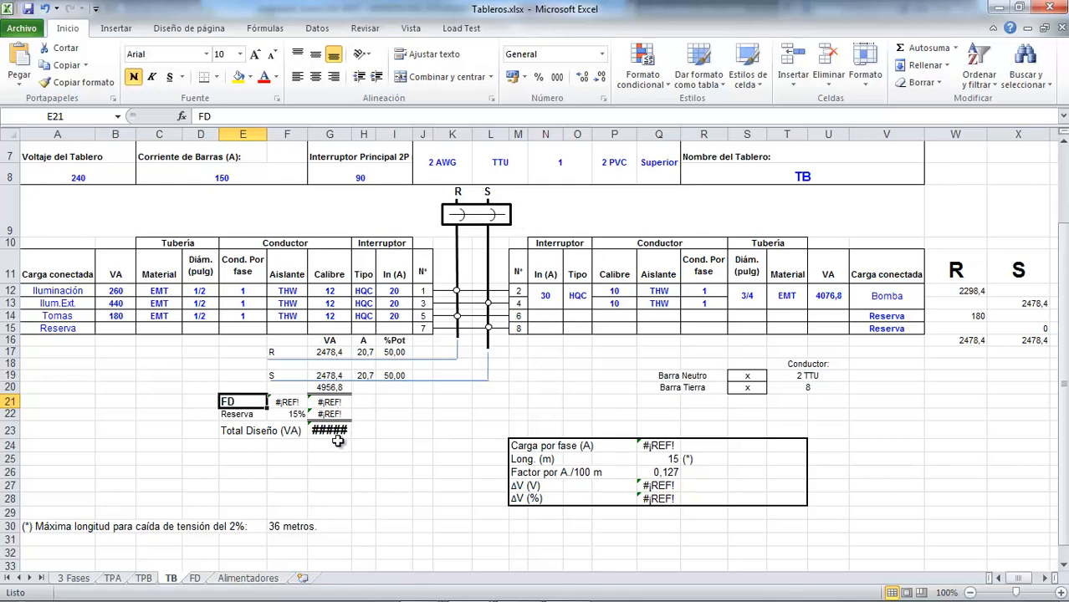
{"action": "scroll", "coordinate": [337, 441], "scroll_direction": "up", "scroll_amount": 2}
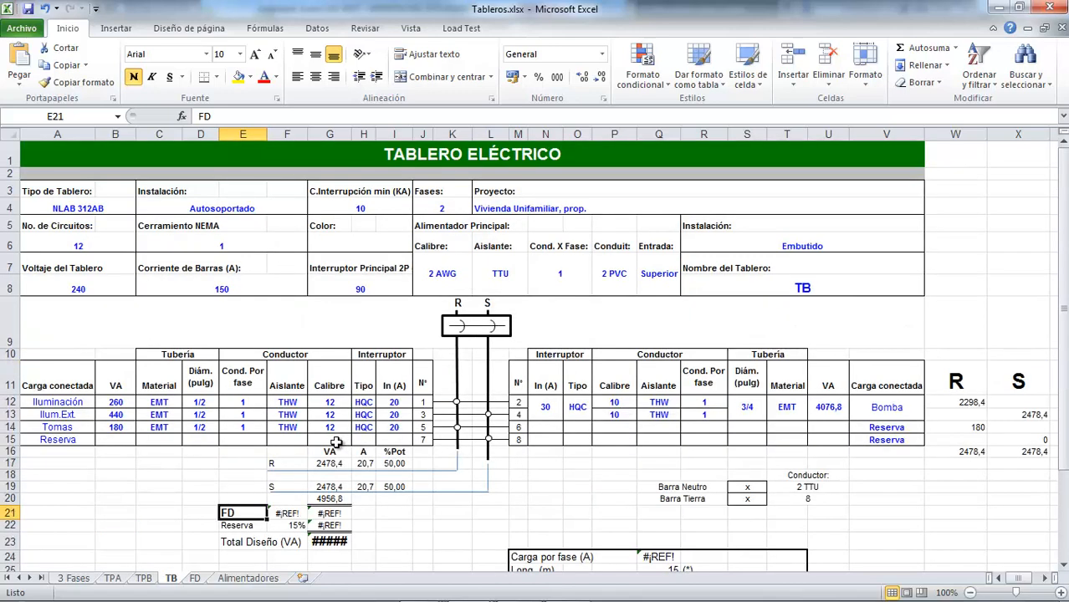
{"action": "scroll", "coordinate": [327, 446], "scroll_direction": "down", "scroll_amount": 1}
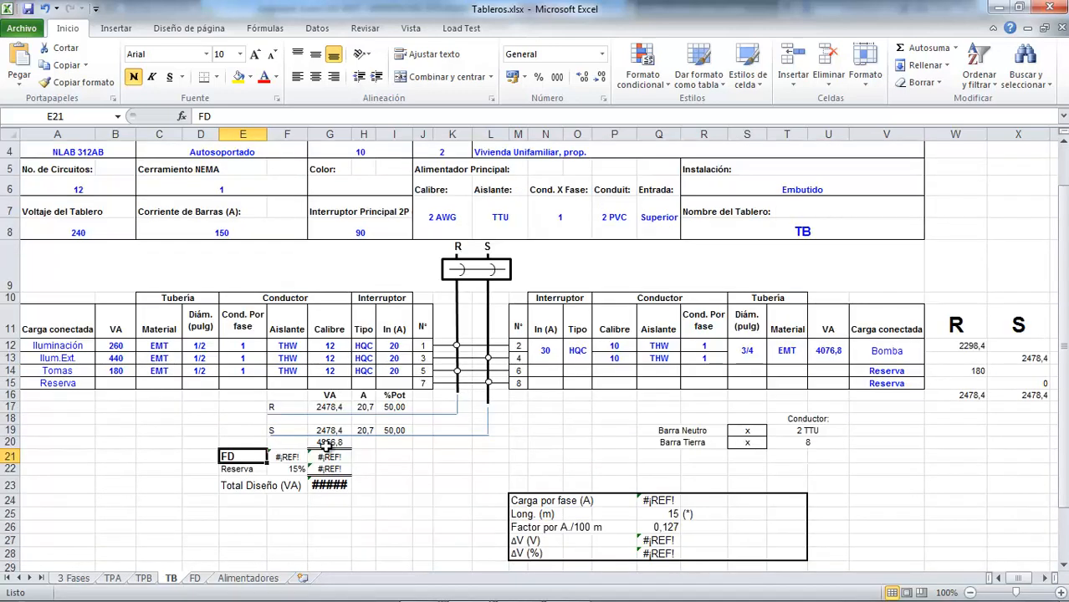
{"action": "scroll", "coordinate": [325, 446], "scroll_direction": "up", "scroll_amount": 1}
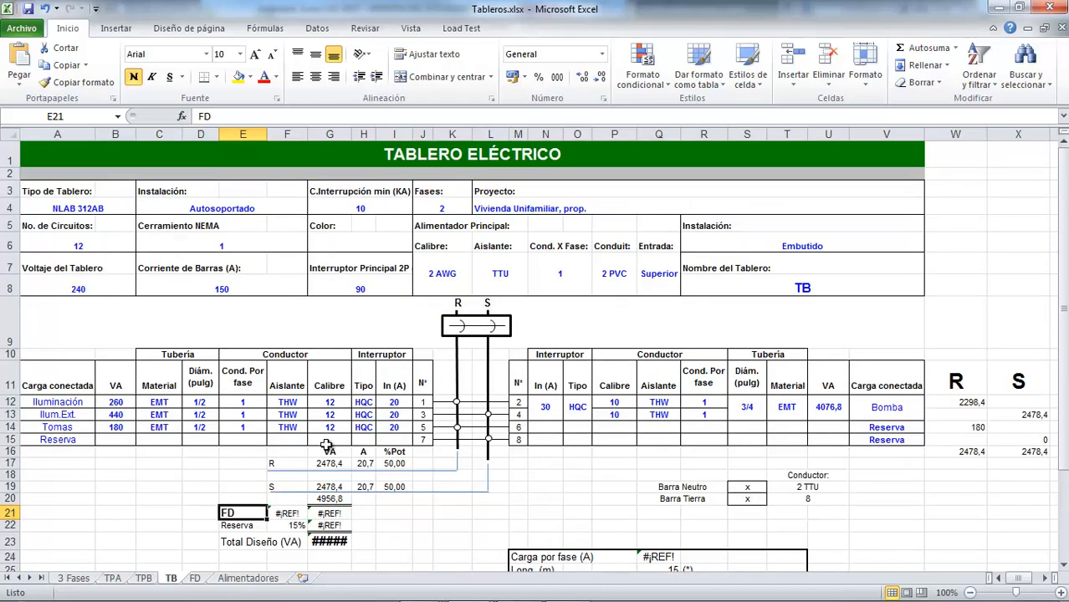
{"action": "scroll", "coordinate": [323, 446], "scroll_direction": "down", "scroll_amount": 3}
{"action": "scroll", "coordinate": [322, 446], "scroll_direction": "up", "scroll_amount": 2}
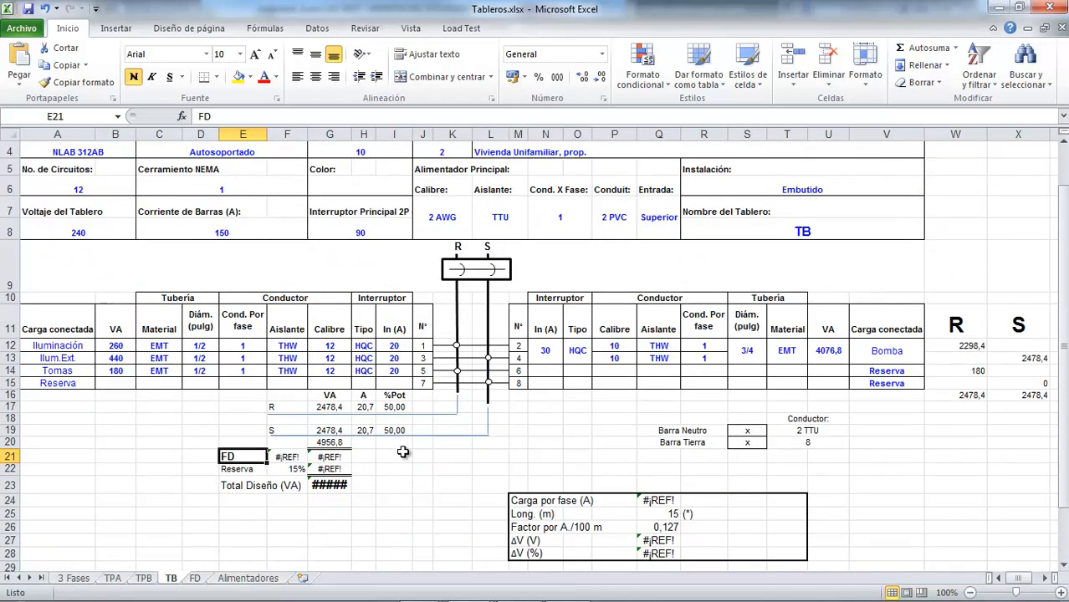
{"action": "scroll", "coordinate": [381, 461], "scroll_direction": "up", "scroll_amount": 1}
{"action": "scroll", "coordinate": [381, 461], "scroll_direction": "down", "scroll_amount": 2}
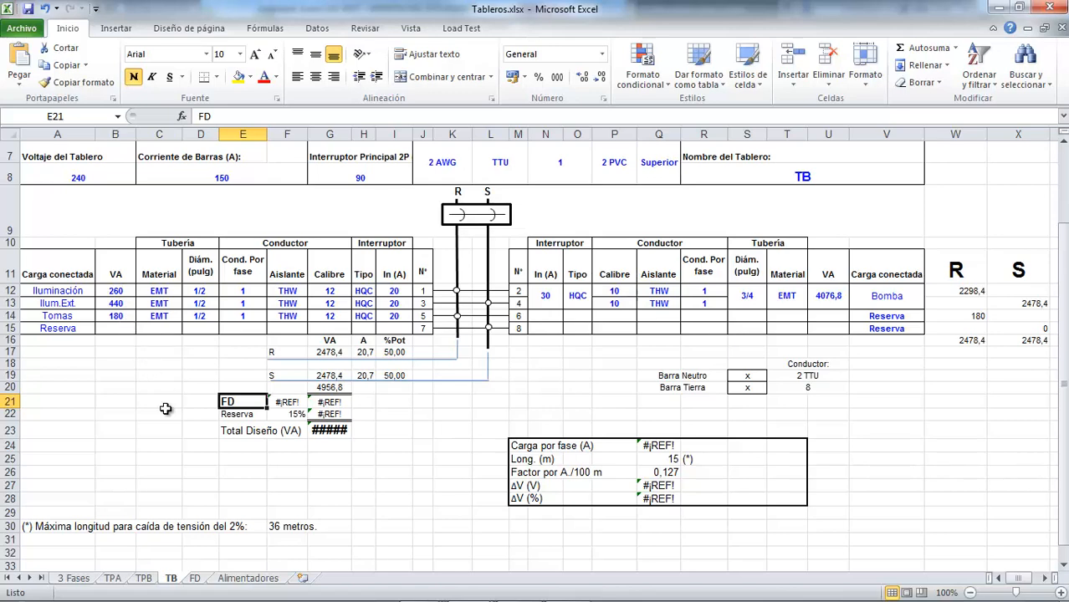
Consult the lighting demand factors of Tabla 220.42 and the panel schedule on sheet TPA
{"action": "left_click", "coordinate": [115, 578]}
{"action": "scroll", "coordinate": [209, 502], "scroll_direction": "down", "scroll_amount": 7}
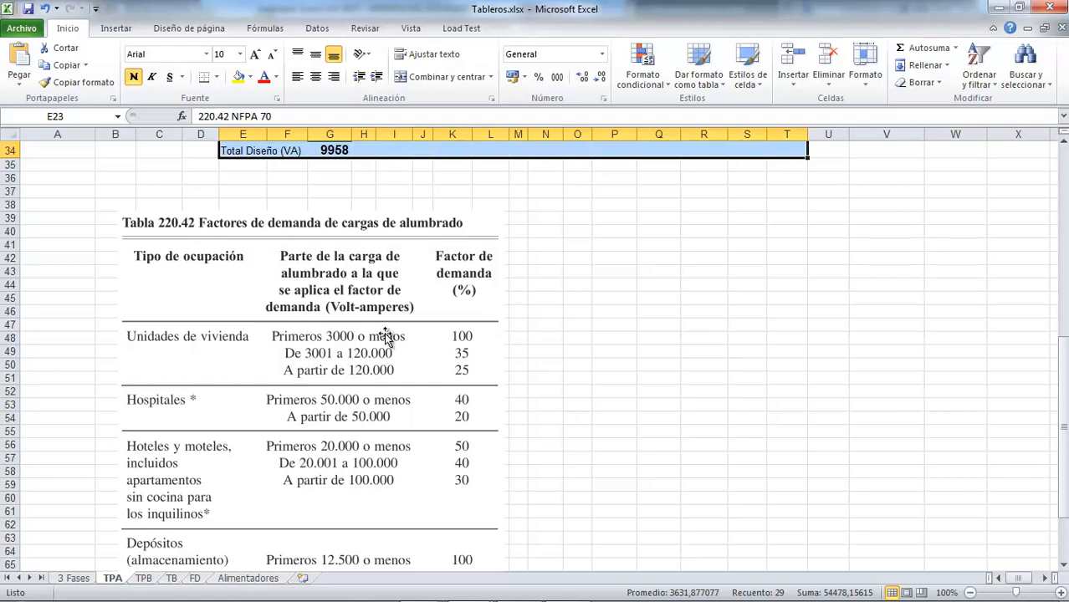
{"action": "scroll", "coordinate": [410, 357], "scroll_direction": "up", "scroll_amount": 6}
{"action": "scroll", "coordinate": [410, 357], "scroll_direction": "up", "scroll_amount": 5}
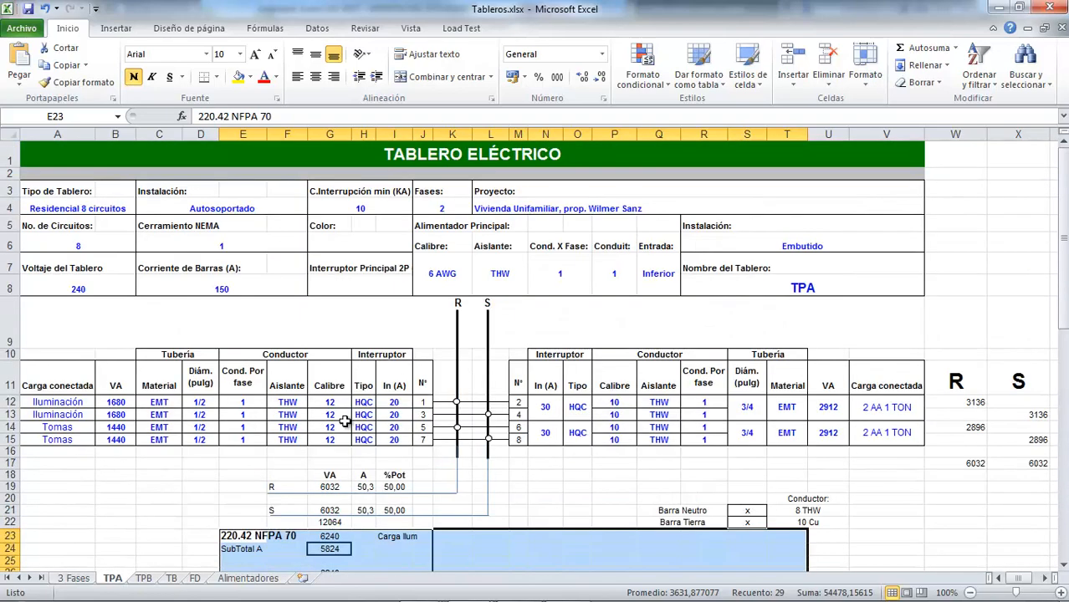
Return to sheet TB, clear the FD label in cell E21 and select the factor cell F21
{"action": "left_click", "coordinate": [171, 578]}
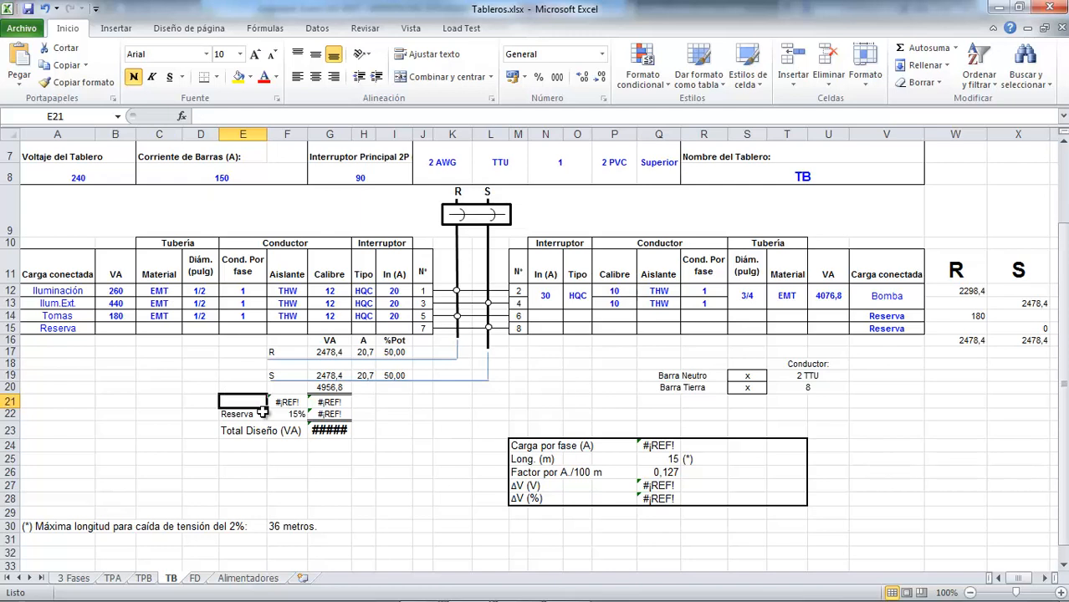
{"action": "key", "text": "Right"}
{"action": "key", "text": "Right"}
{"action": "key", "text": "Left"}
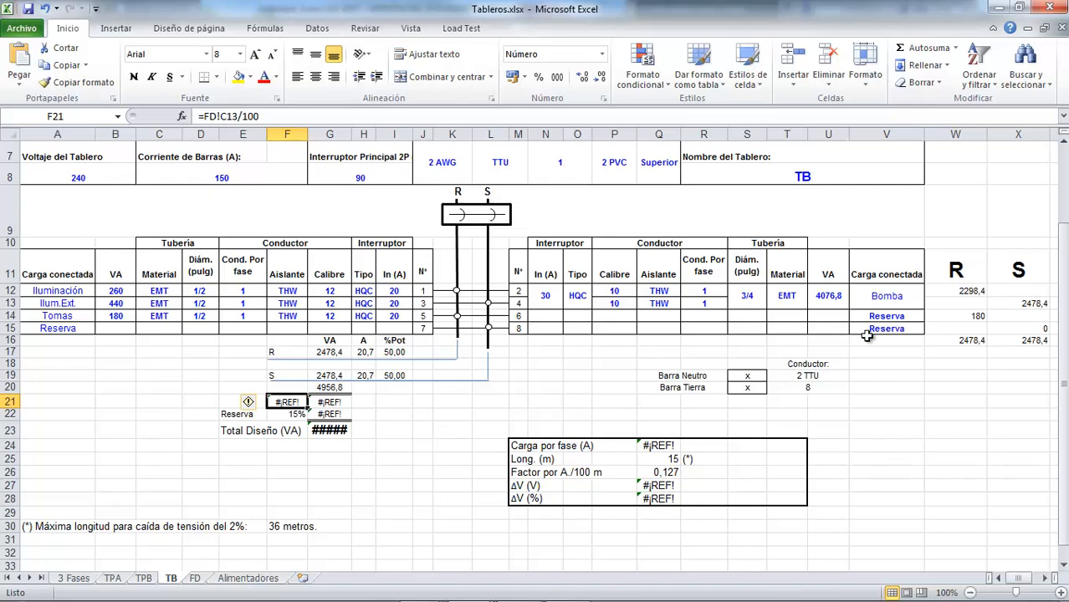
Switch to Plano1 Tomas in AutoCAD and examine the pool, deck and pump room area fed by panel TB
{"action": "left_click", "coordinate": [421, 588]}
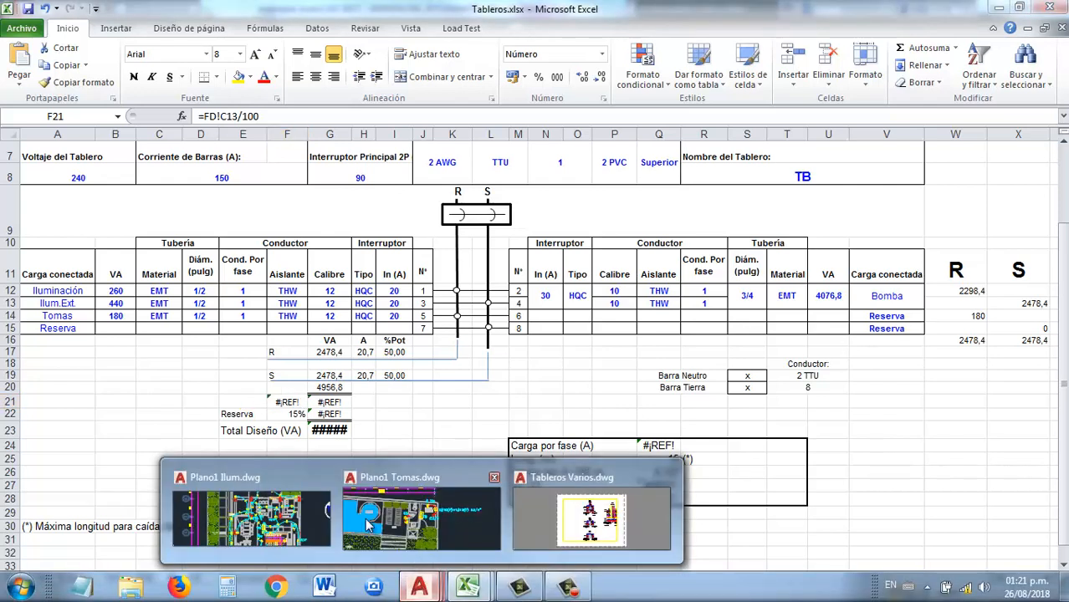
{"action": "left_click", "coordinate": [394, 475]}
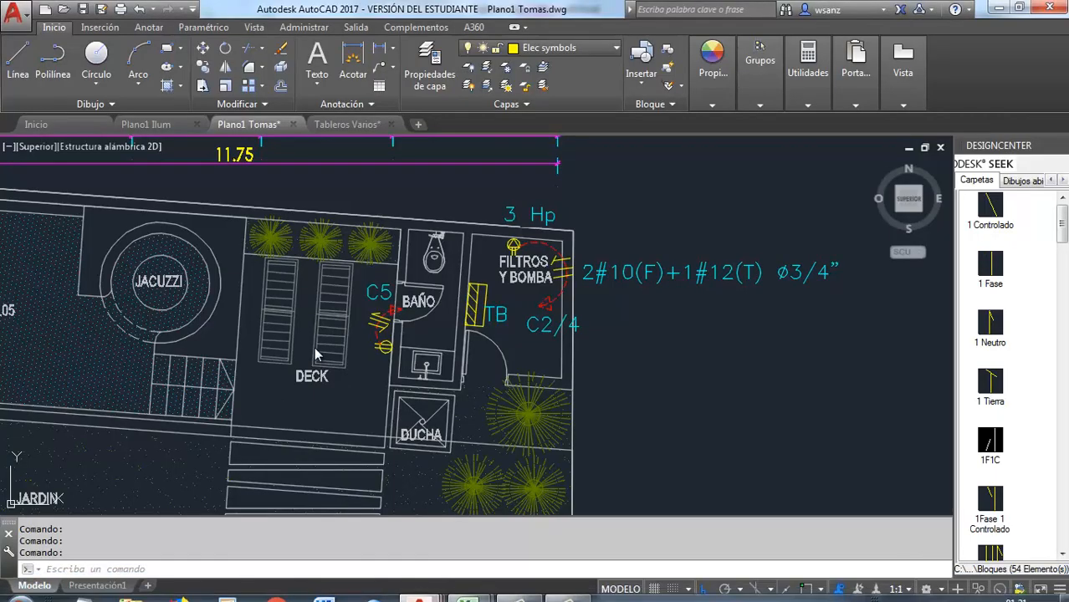
{"action": "scroll", "coordinate": [549, 367], "scroll_direction": "down", "scroll_amount": 2}
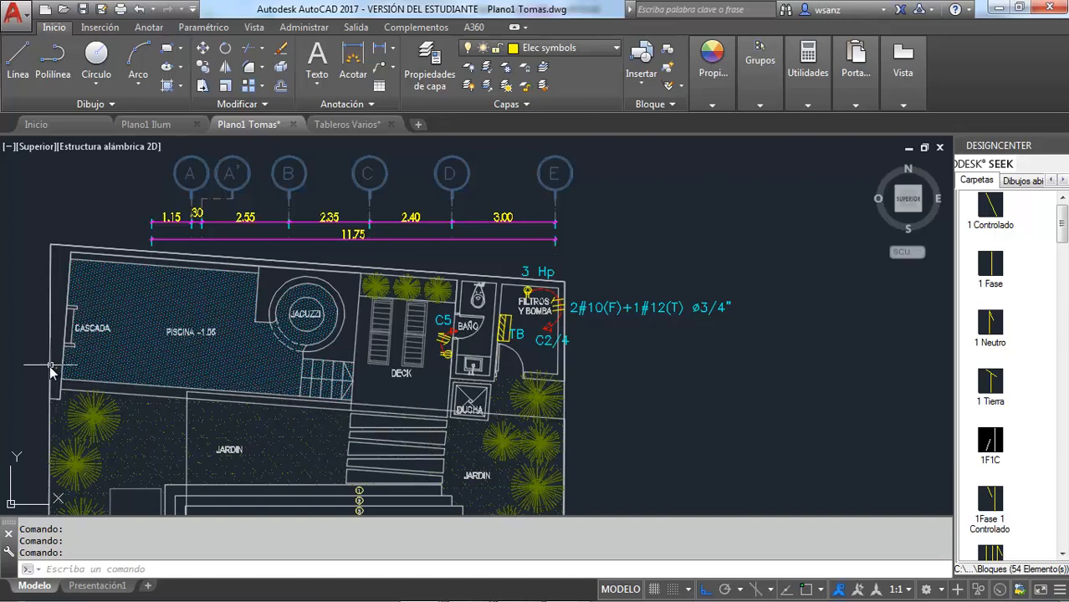
{"action": "scroll", "coordinate": [51, 374], "scroll_direction": "up", "scroll_amount": 4}
{"action": "scroll", "coordinate": [52, 374], "scroll_direction": "down", "scroll_amount": 2}
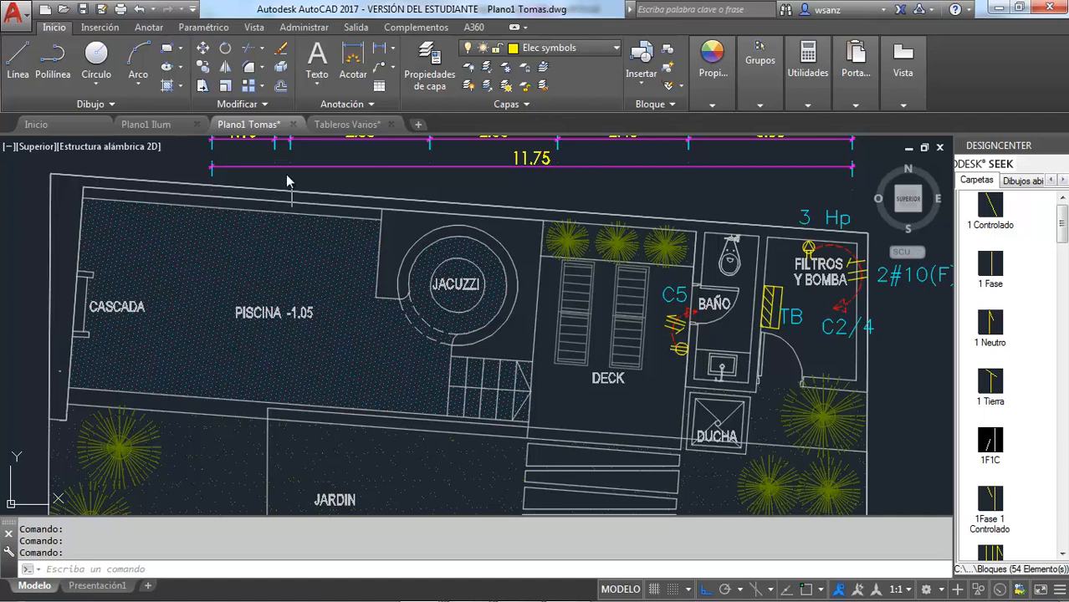
View the lighting layout in the model space of Plano1 Ilum and return to Plano1 Tomas
{"action": "mouse_move", "coordinate": [169, 132]}
{"action": "left_click", "coordinate": [282, 282]}
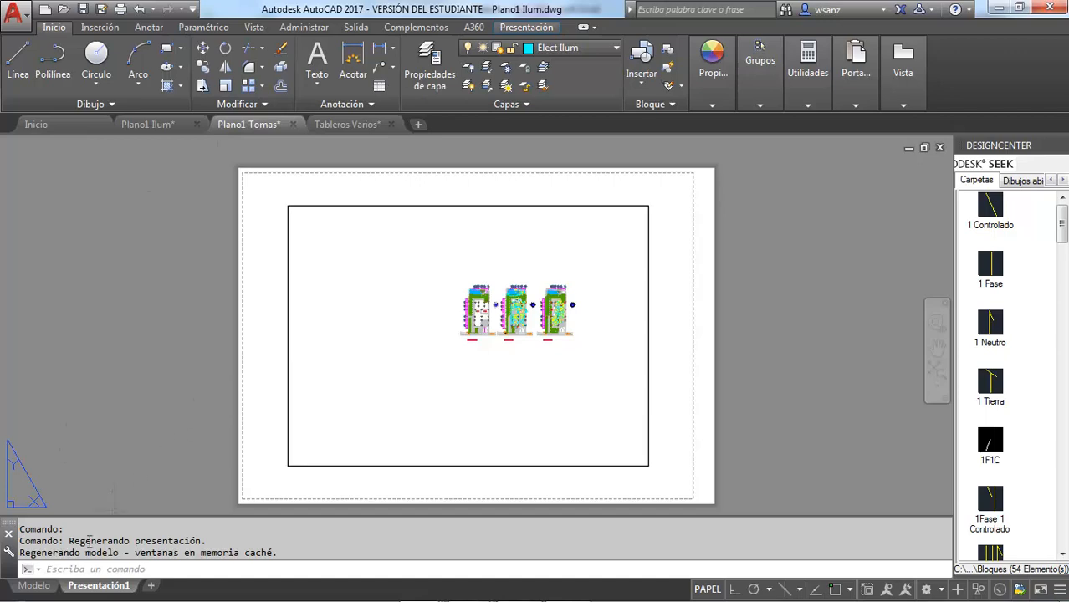
{"action": "left_click", "coordinate": [41, 587]}
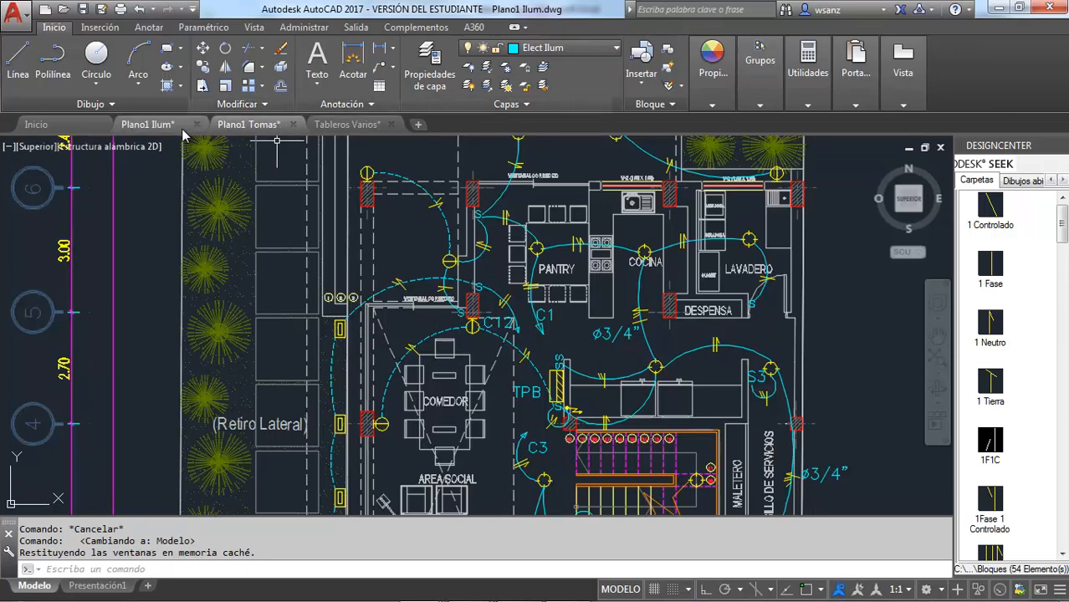
{"action": "mouse_move", "coordinate": [179, 134]}
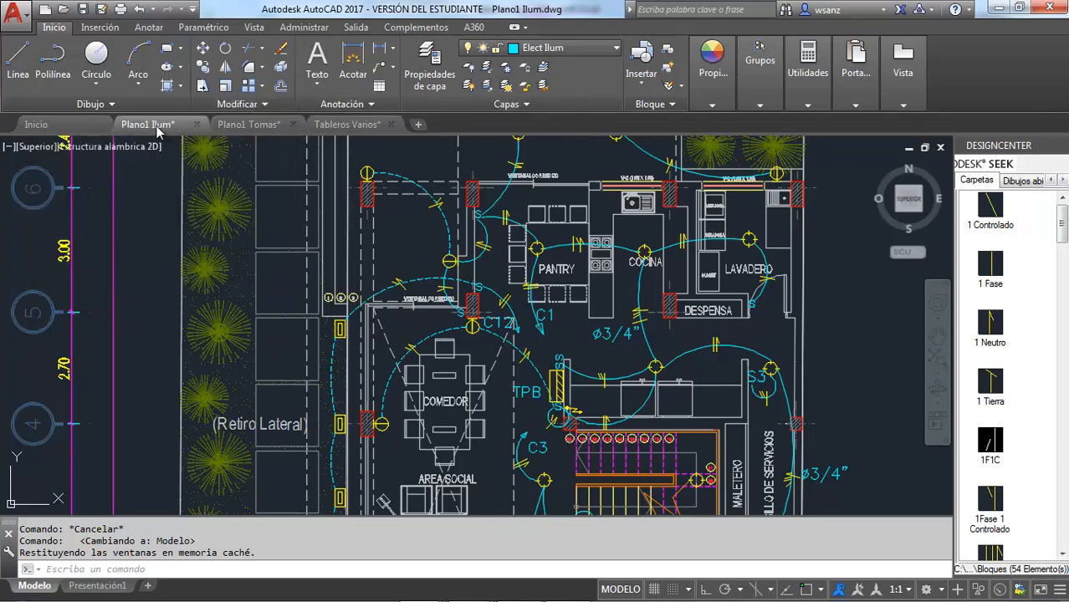
{"action": "left_click", "coordinate": [269, 127]}
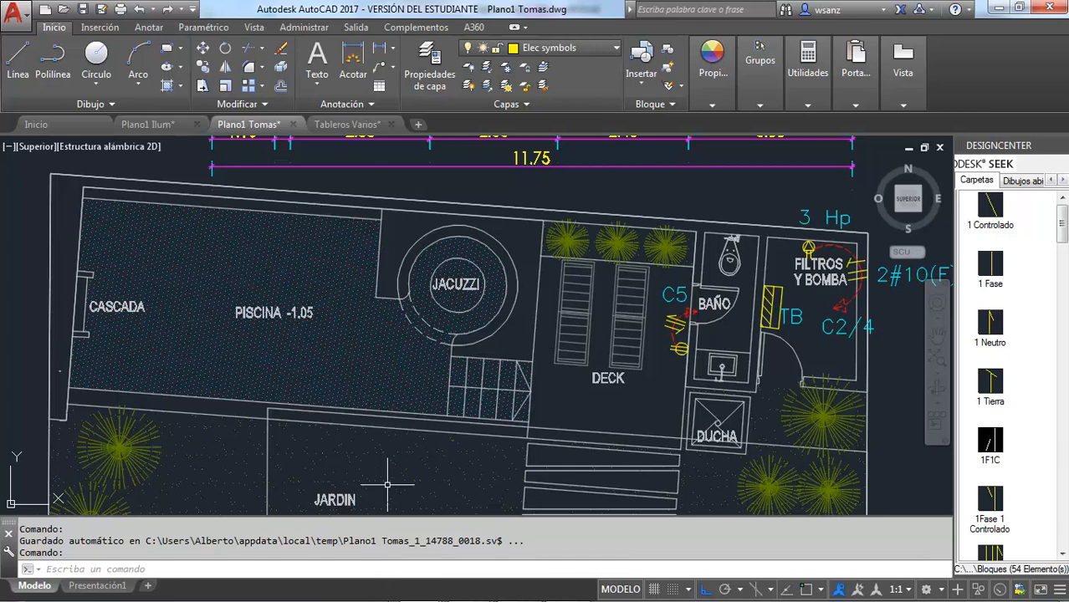
Switch back to Tableros.xlsx in Excel and clear the demand factor cells F21 and G21 of sheet TB
{"action": "mouse_move", "coordinate": [466, 587]}
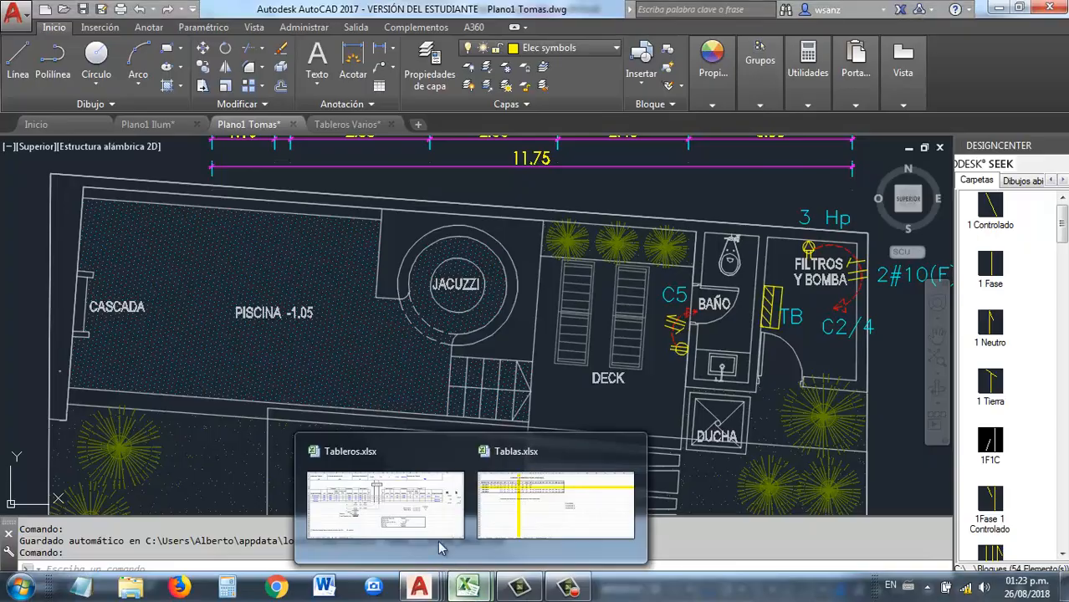
{"action": "left_click", "coordinate": [438, 493]}
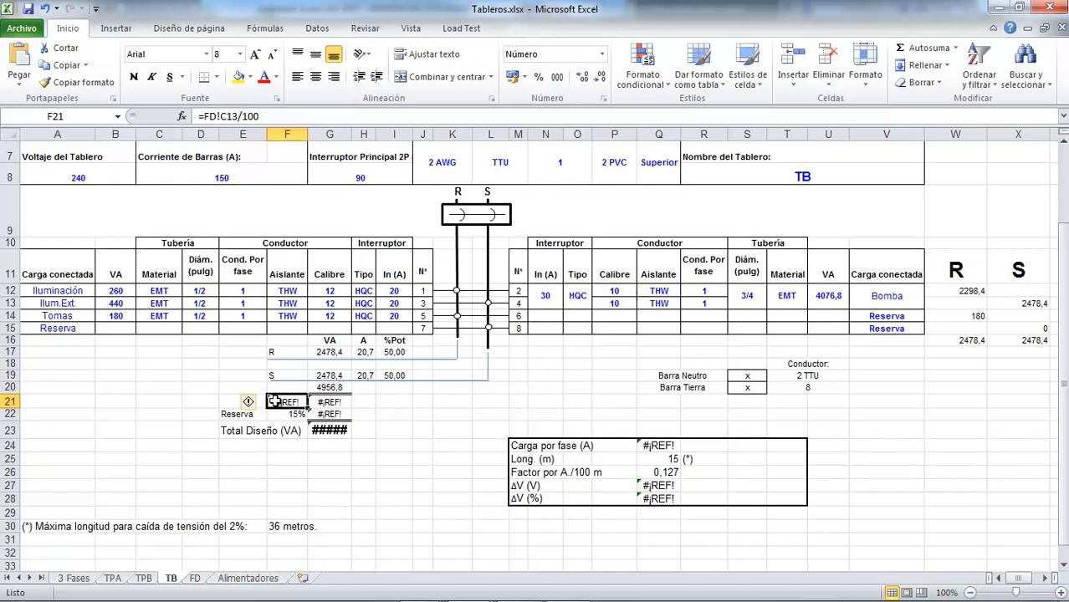
{"action": "key", "text": "Delete"}
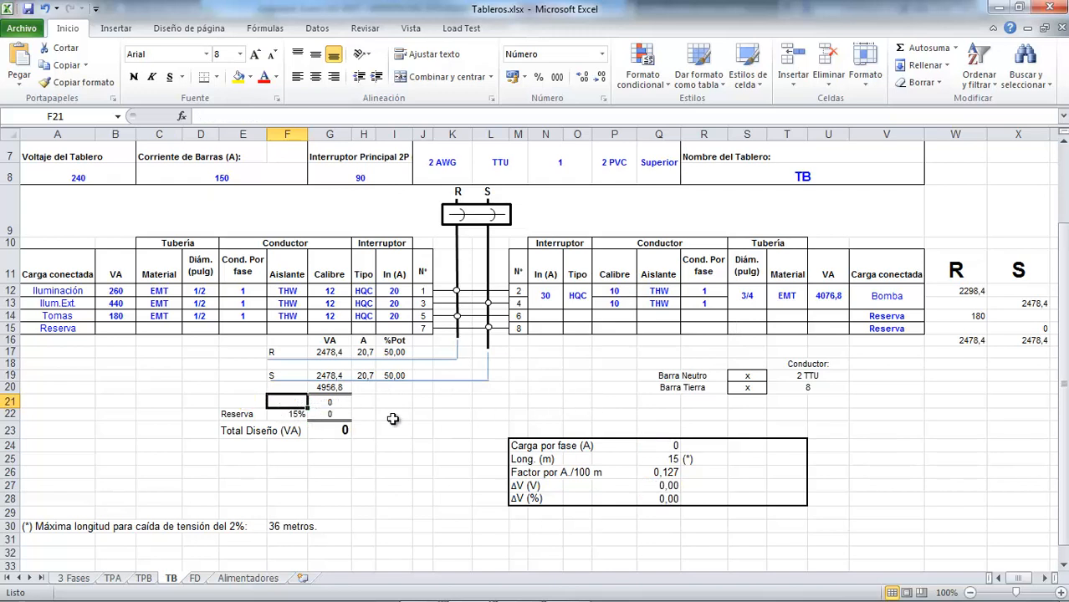
{"action": "key", "text": "Right"}
{"action": "key", "text": "Delete"}
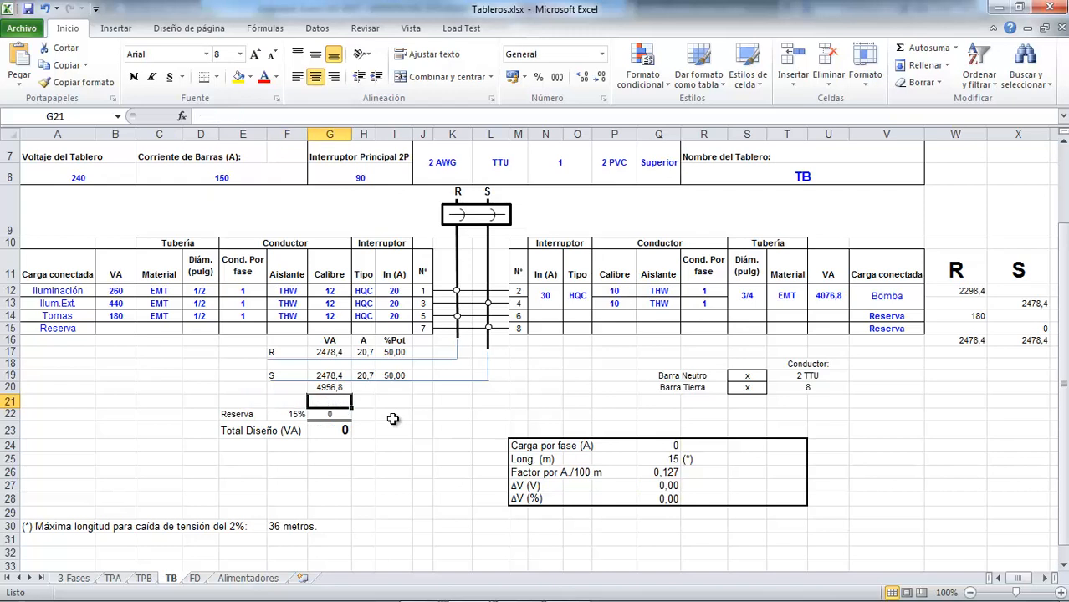
Delete the emptied demand factor row 21 from sheet TB
{"action": "key", "text": "Left"}
{"action": "key", "text": "Left"}
{"action": "key", "text": "Left"}
{"action": "key", "text": "Left"}
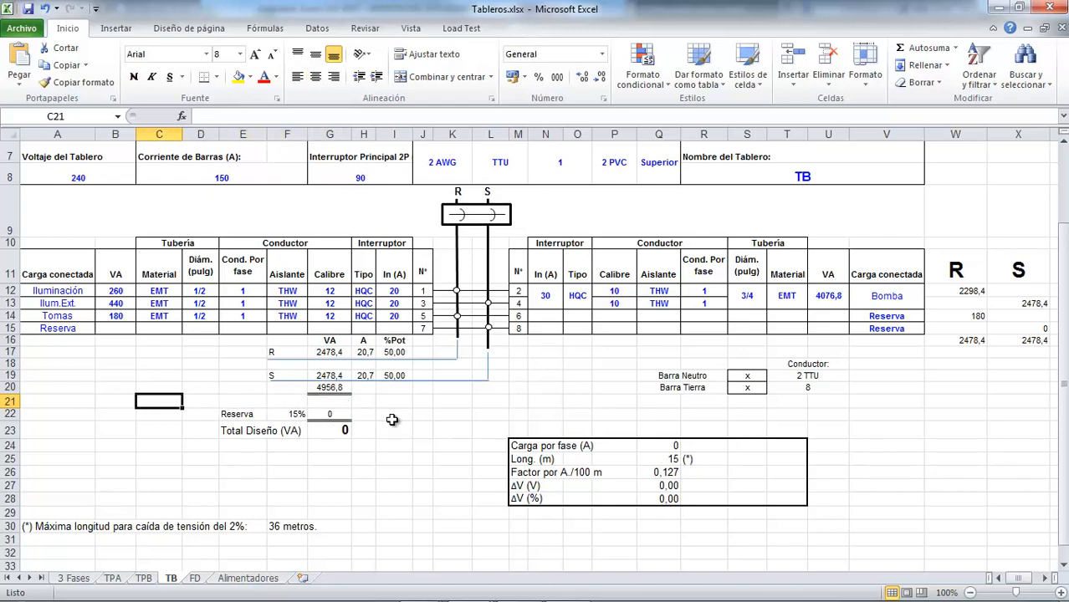
{"action": "left_click", "coordinate": [6, 402]}
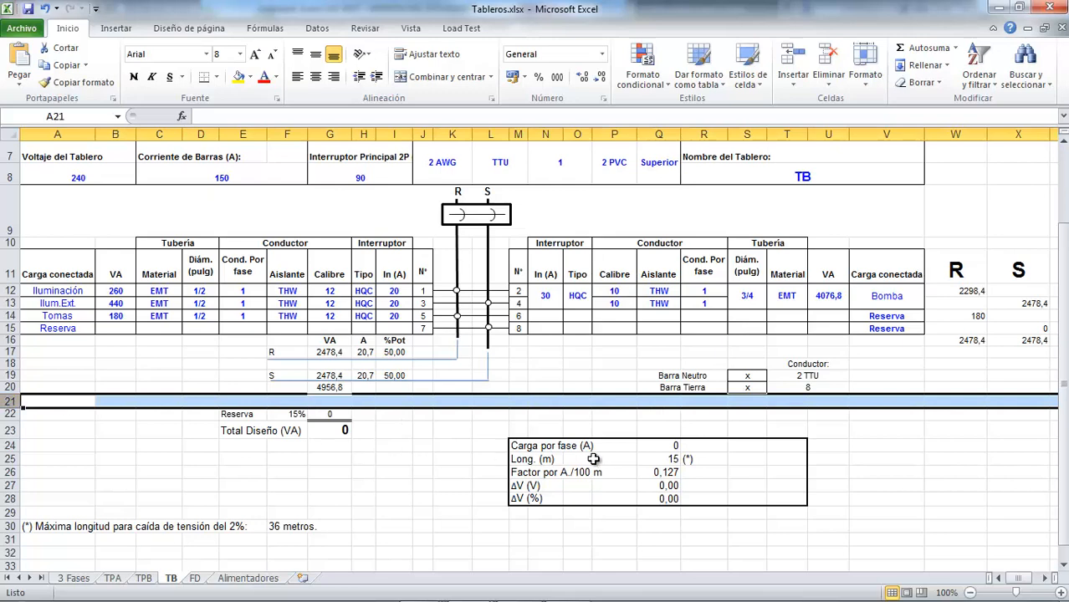
{"action": "key", "text": "ctrl+minus"}
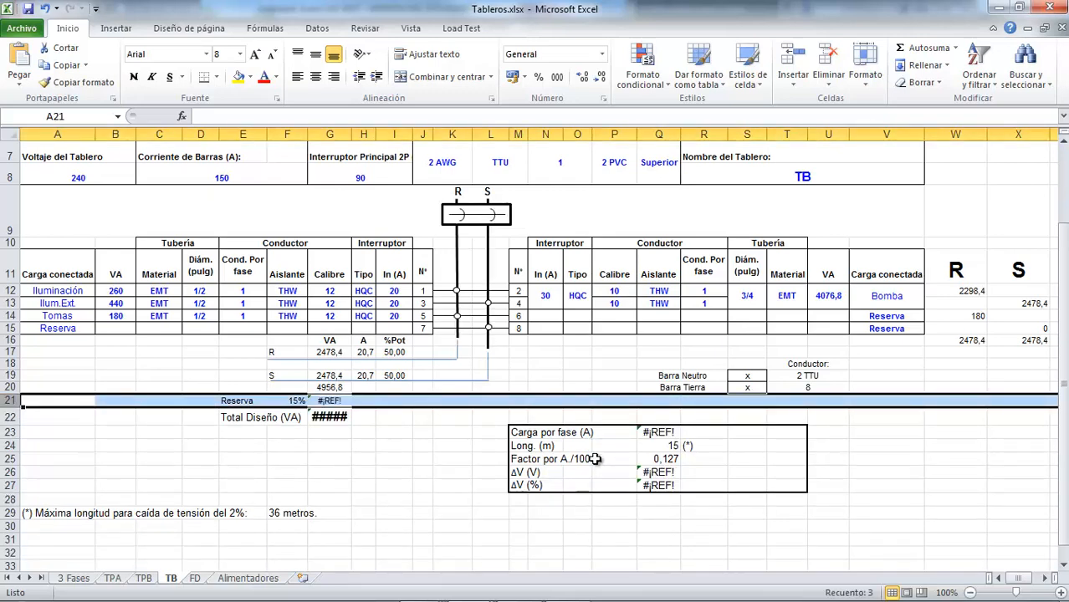
Clear all borders from the reserve cell G21 and give it a double bottom border
{"action": "left_click", "coordinate": [395, 462]}
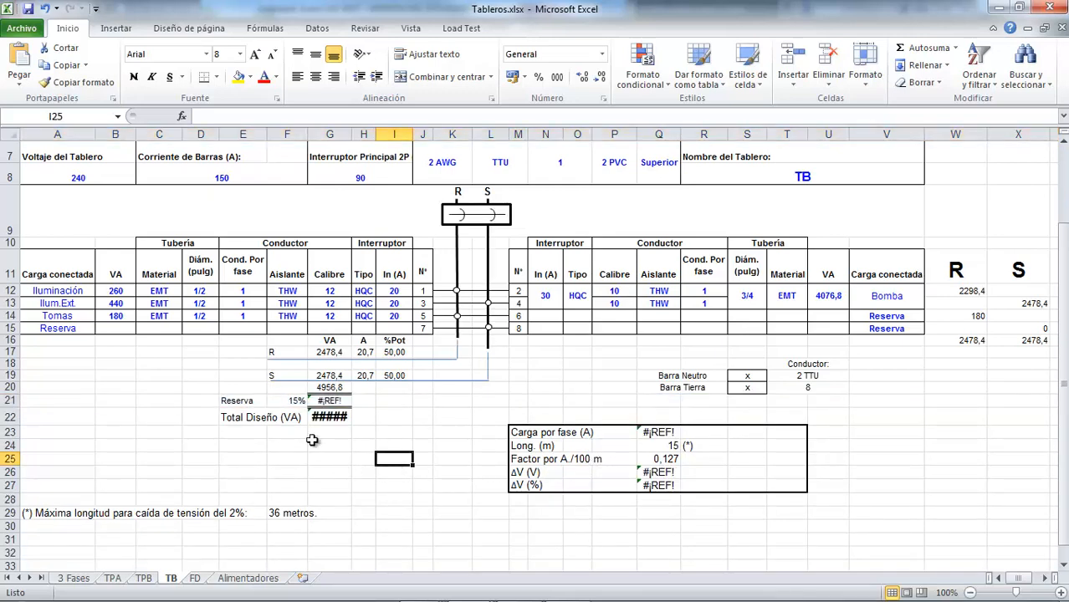
{"action": "left_click", "coordinate": [329, 388]}
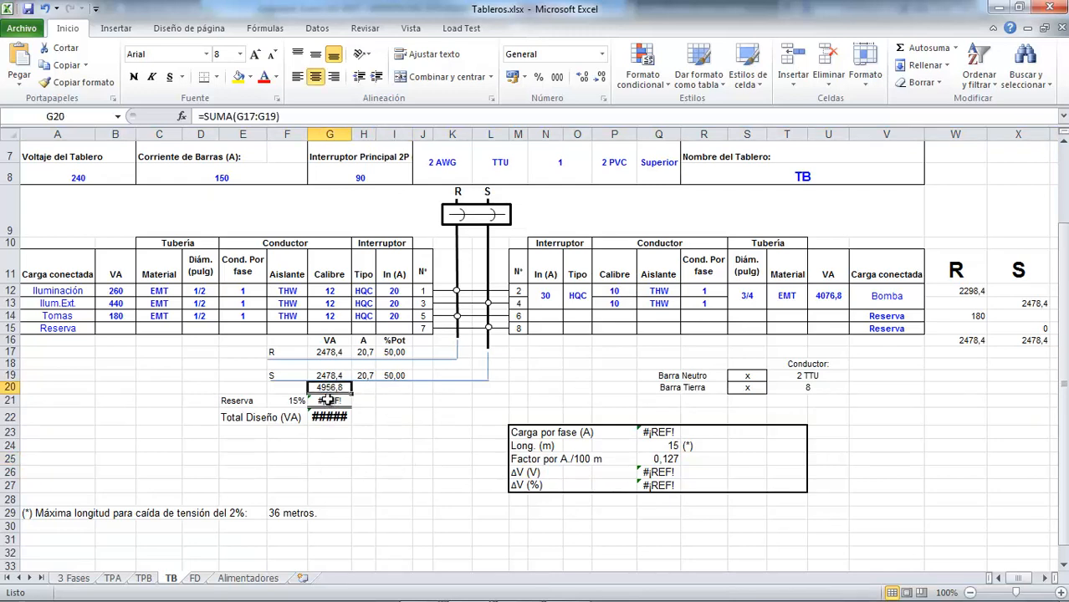
{"action": "left_click", "coordinate": [327, 401]}
{"action": "left_click", "coordinate": [217, 78]}
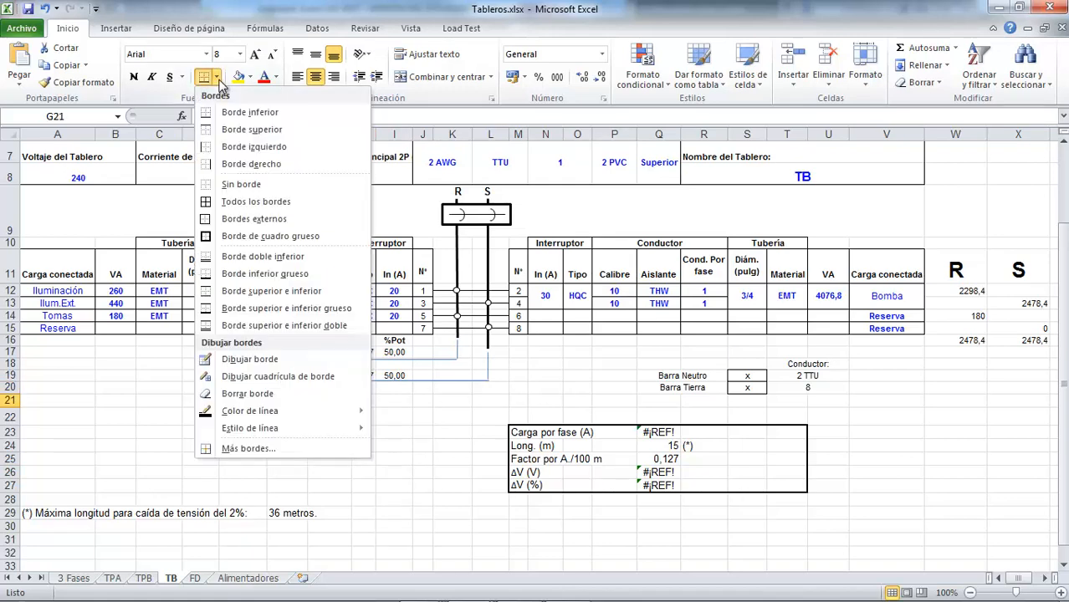
{"action": "left_click", "coordinate": [240, 184]}
{"action": "left_click", "coordinate": [361, 427]}
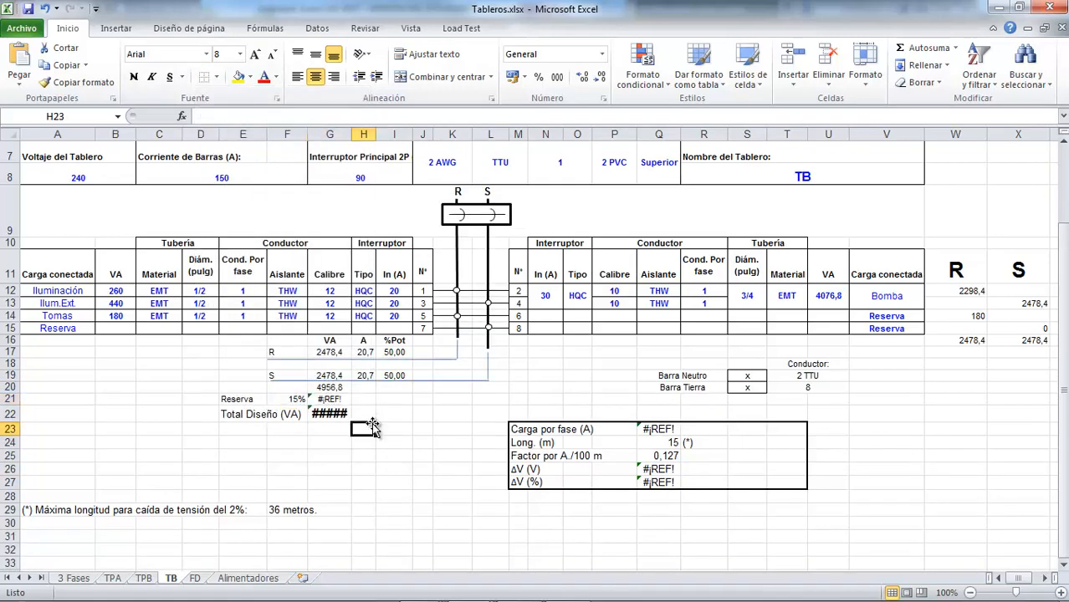
{"action": "left_click", "coordinate": [324, 401]}
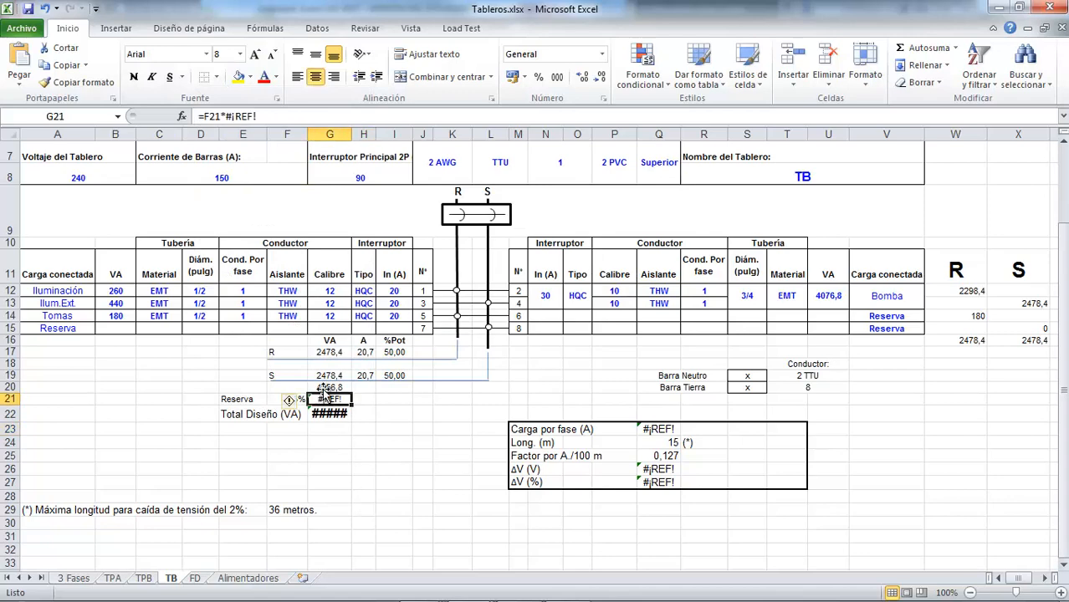
{"action": "left_click", "coordinate": [219, 78]}
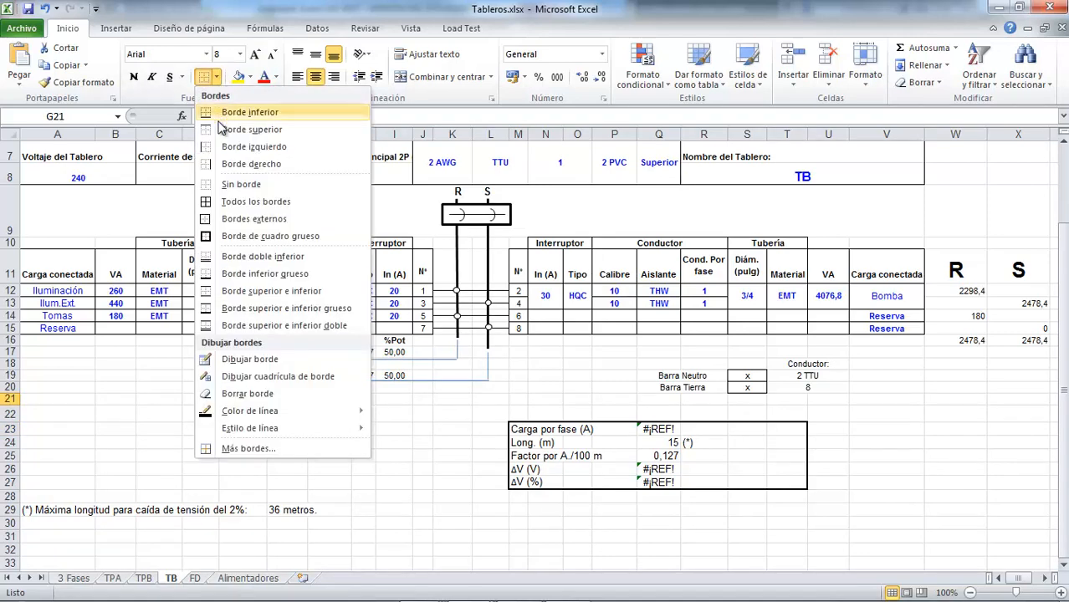
{"action": "left_click", "coordinate": [245, 260]}
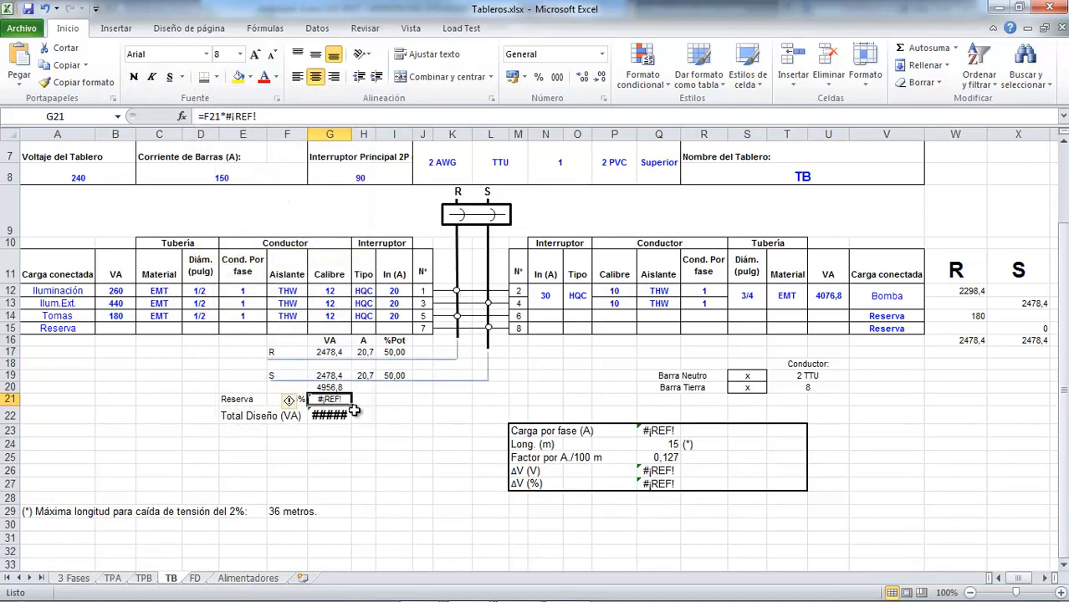
Set the reserve percentage in cell F21 to 10%
{"action": "left_click", "coordinate": [277, 400]}
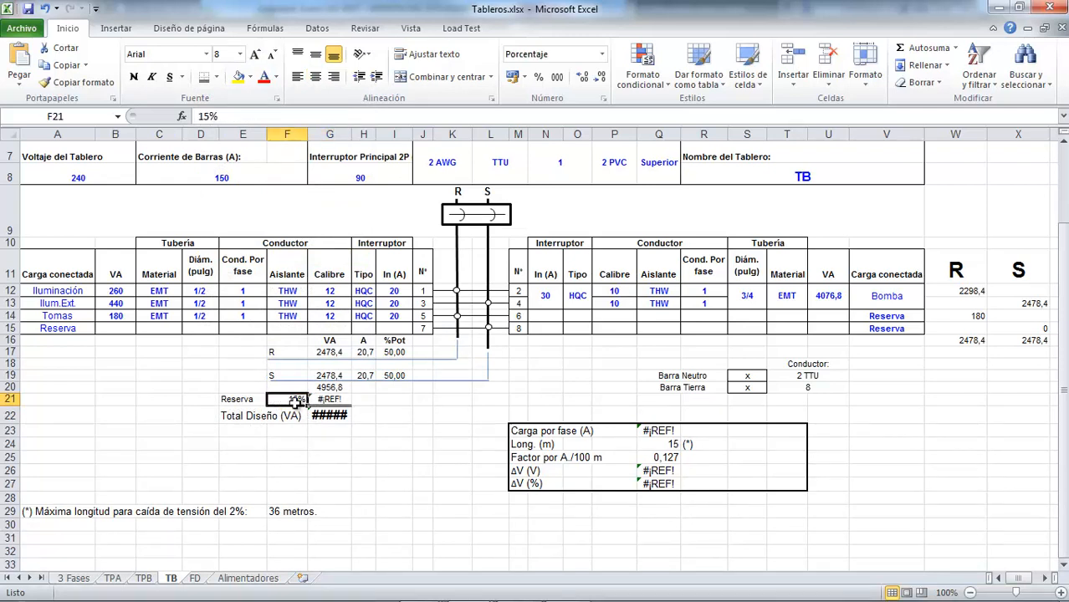
{"action": "type", "text": "10"}
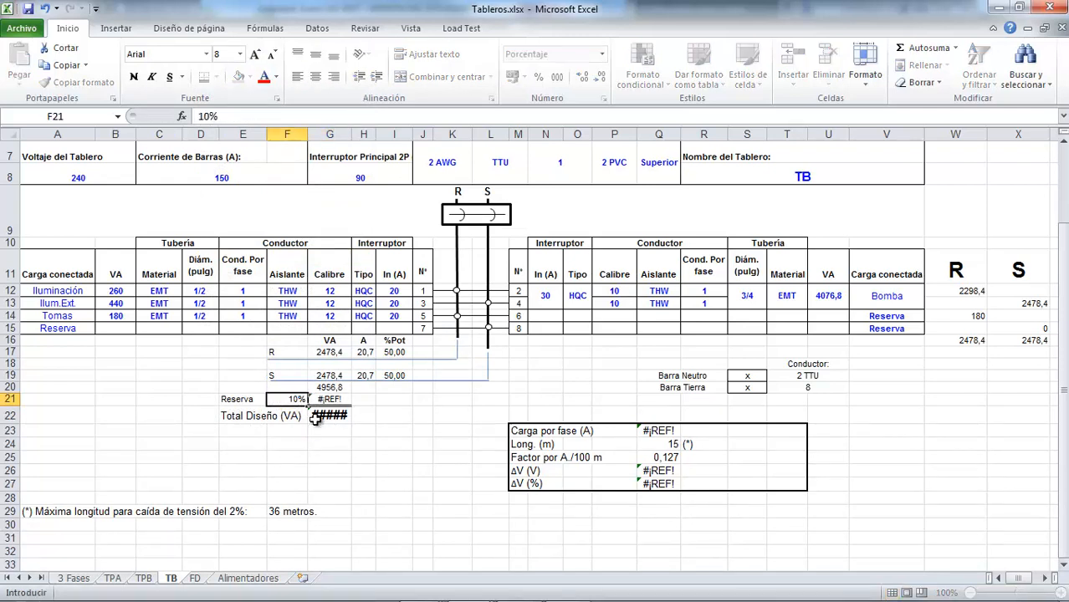
{"action": "key", "text": "Return"}
Replace the broken reserve formula in cell G21 with =G20*F21
{"action": "key", "text": "Right"}
{"action": "key", "text": "Up"}
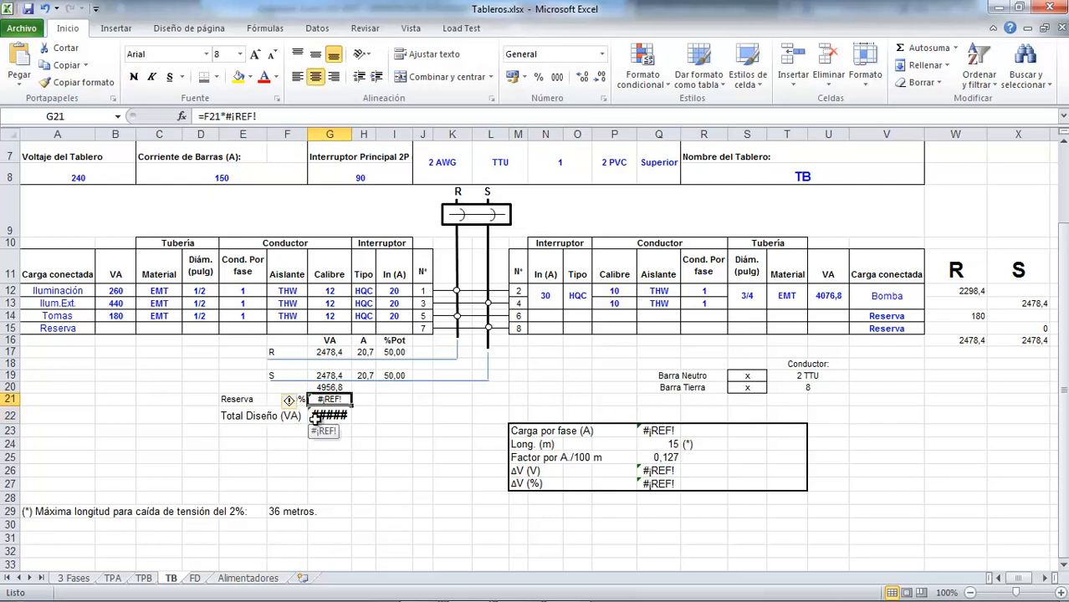
{"action": "type", "text": "="}
{"action": "key", "text": "Up"}
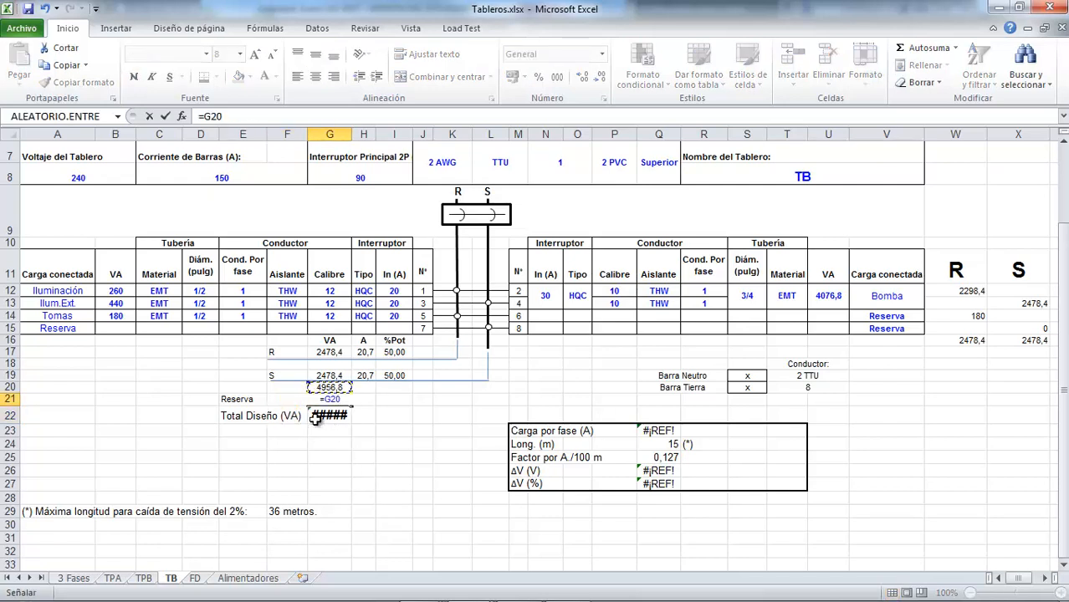
{"action": "type", "text": "*"}
{"action": "key", "text": "Down"}
{"action": "key", "text": "Left"}
{"action": "key", "text": "Up"}
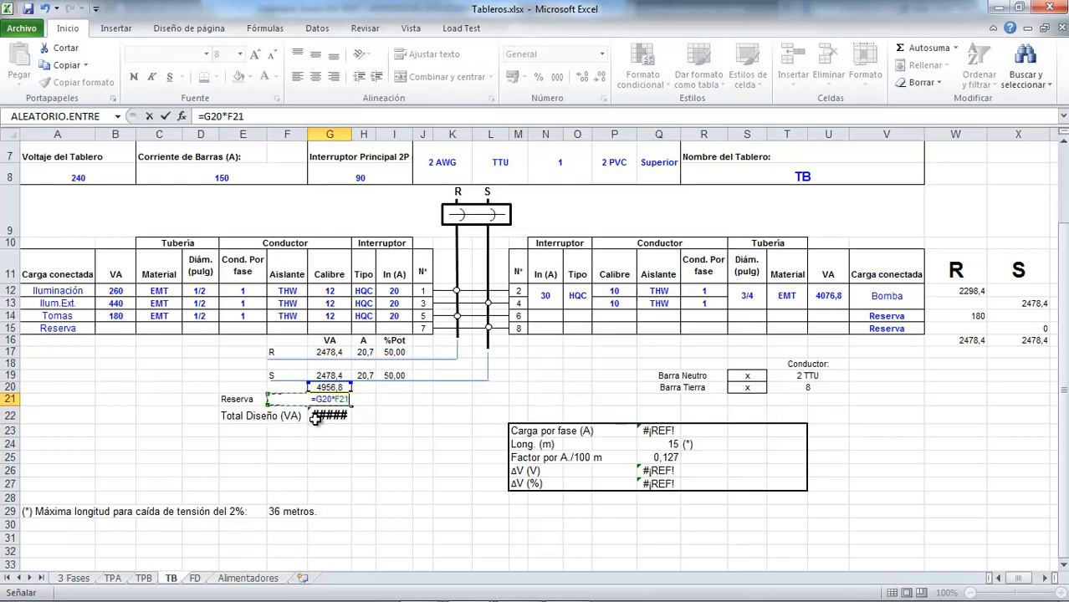
{"action": "key", "text": "Return"}
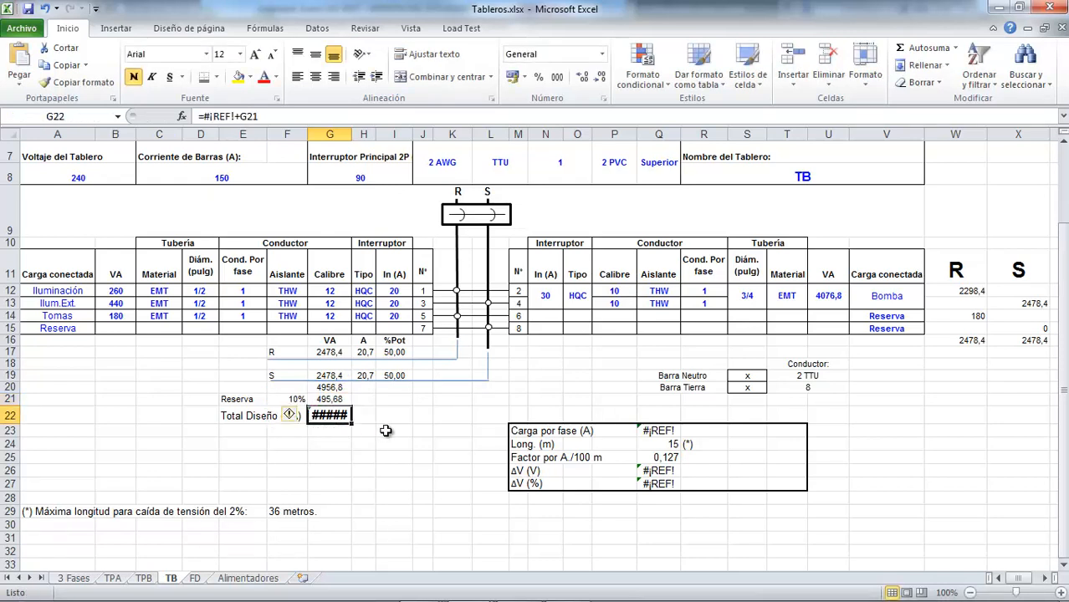
Replace the total design load formula in cell G22 with =G20+G21
{"action": "type", "text": "="}
{"action": "key", "text": "Up"}
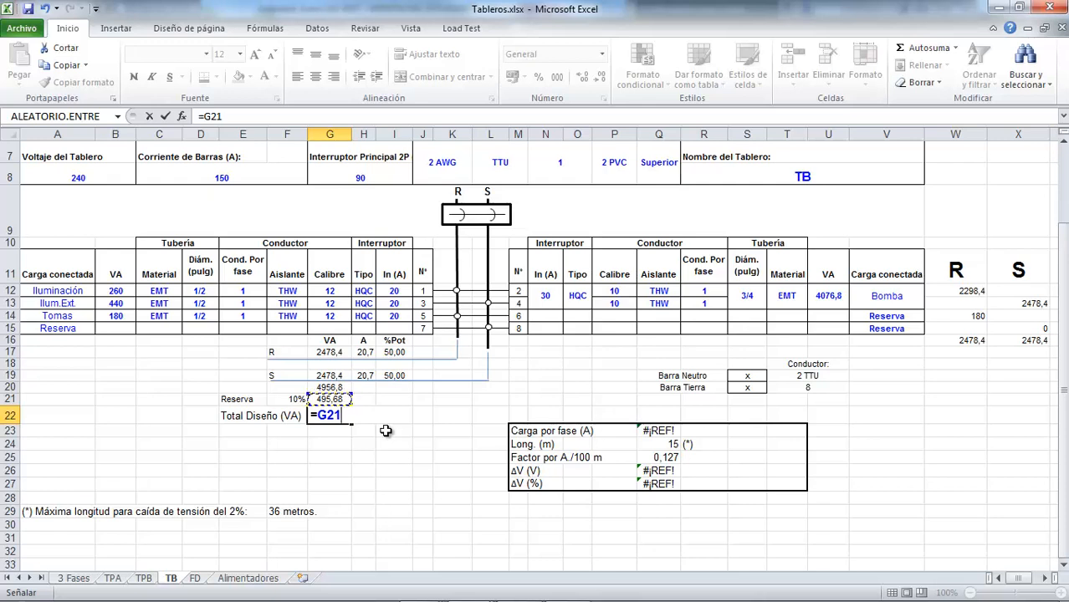
{"action": "key", "text": "Up"}
{"action": "type", "text": "+"}
{"action": "key", "text": "Up"}
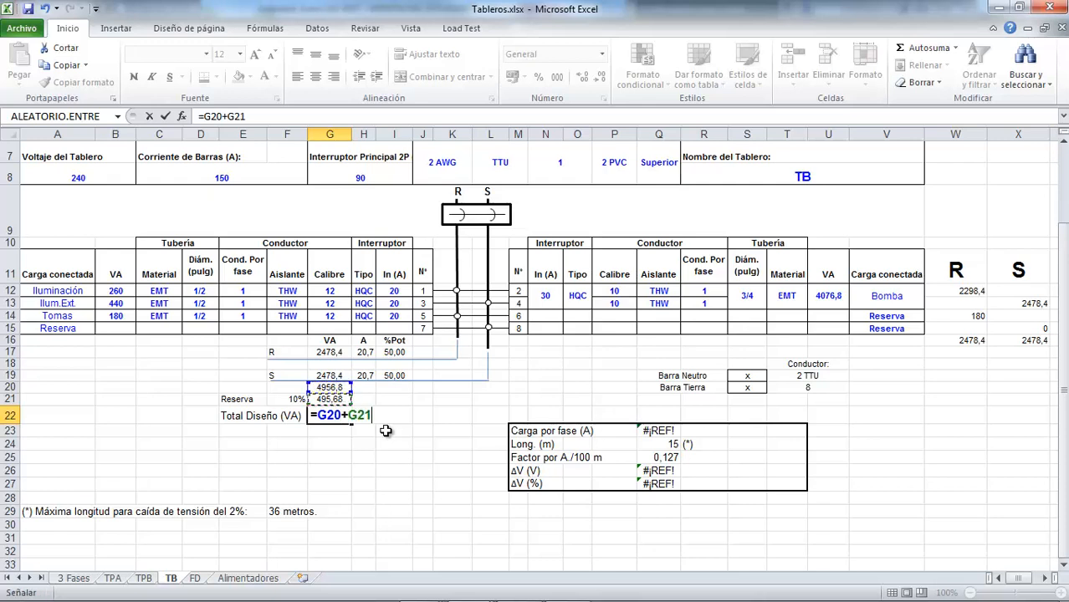
{"action": "key", "text": "Return"}
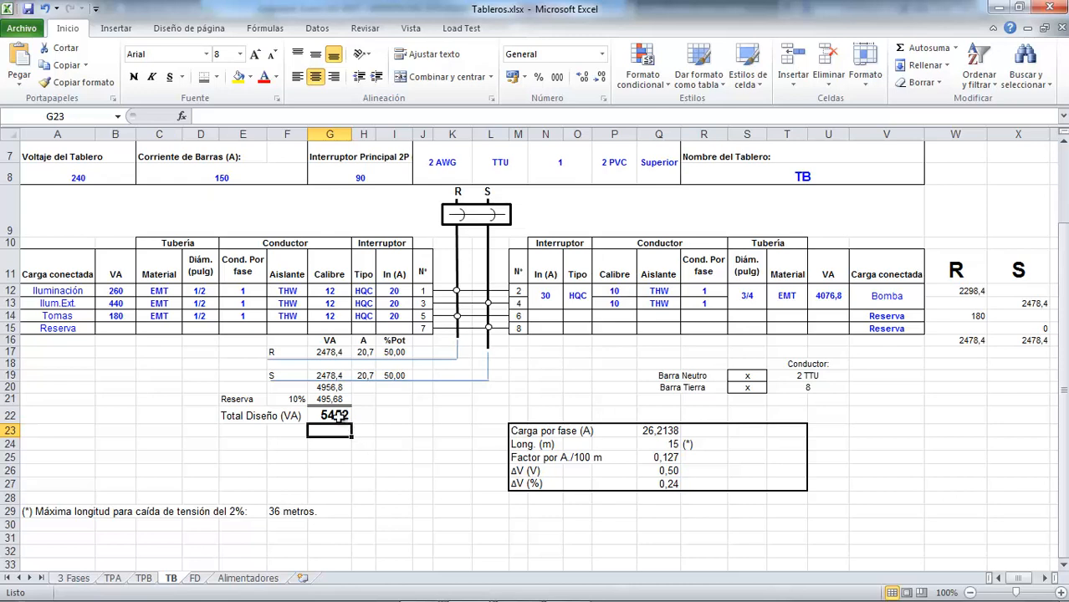
Check the load-per-phase formula in Q23 and set the main feeder gauge of panel TB to 8 AWG
{"action": "double_click", "coordinate": [653, 432]}
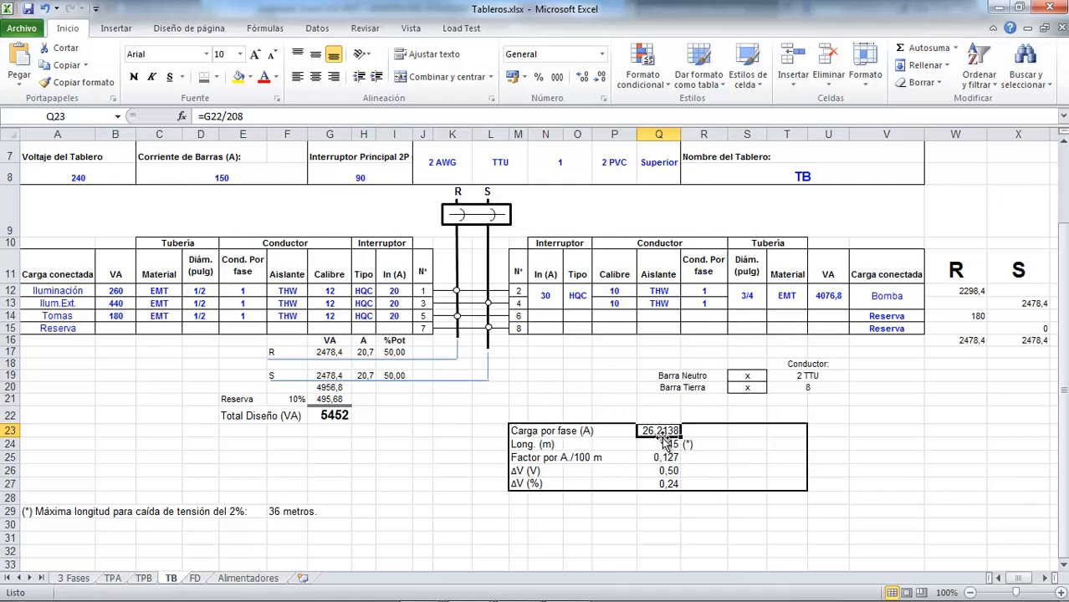
{"action": "scroll", "coordinate": [664, 441], "scroll_direction": "up", "scroll_amount": 2}
{"action": "double_click", "coordinate": [429, 276]}
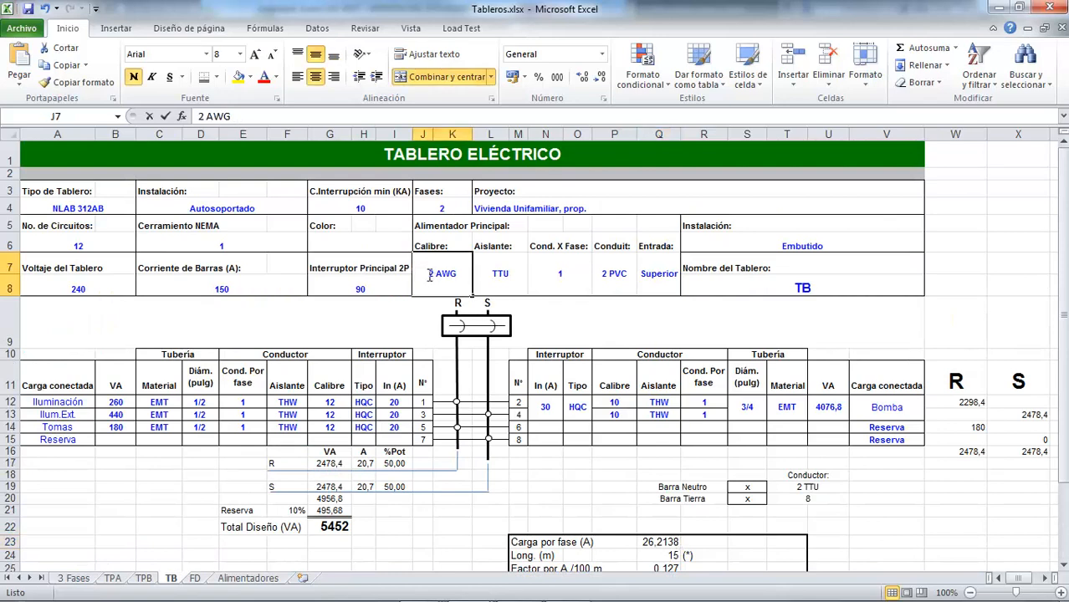
{"action": "double_click", "coordinate": [430, 274]}
{"action": "type", "text": "8"}
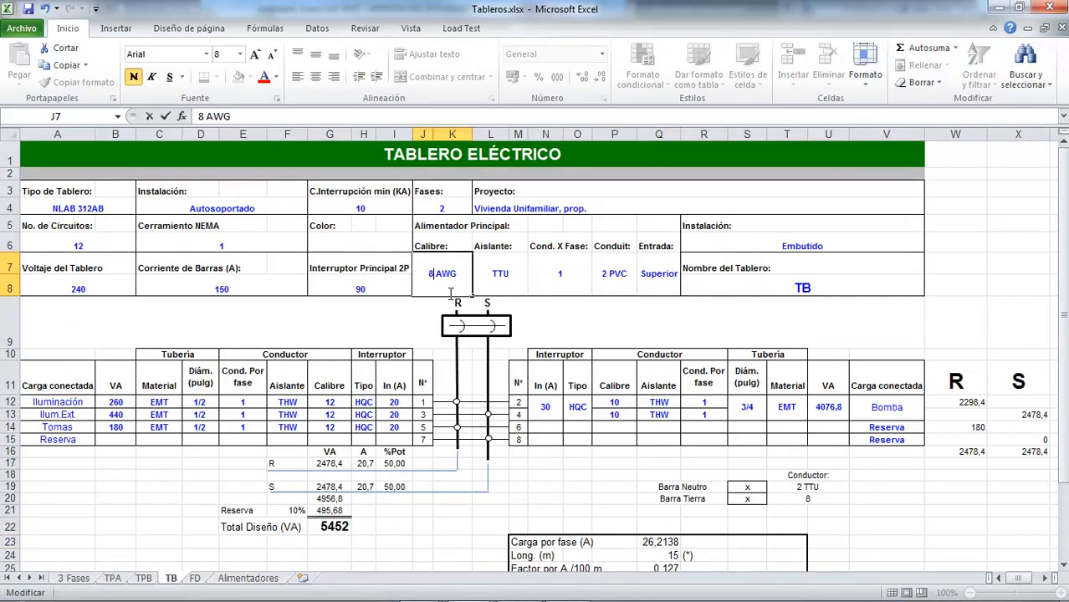
{"action": "key", "text": "Return"}
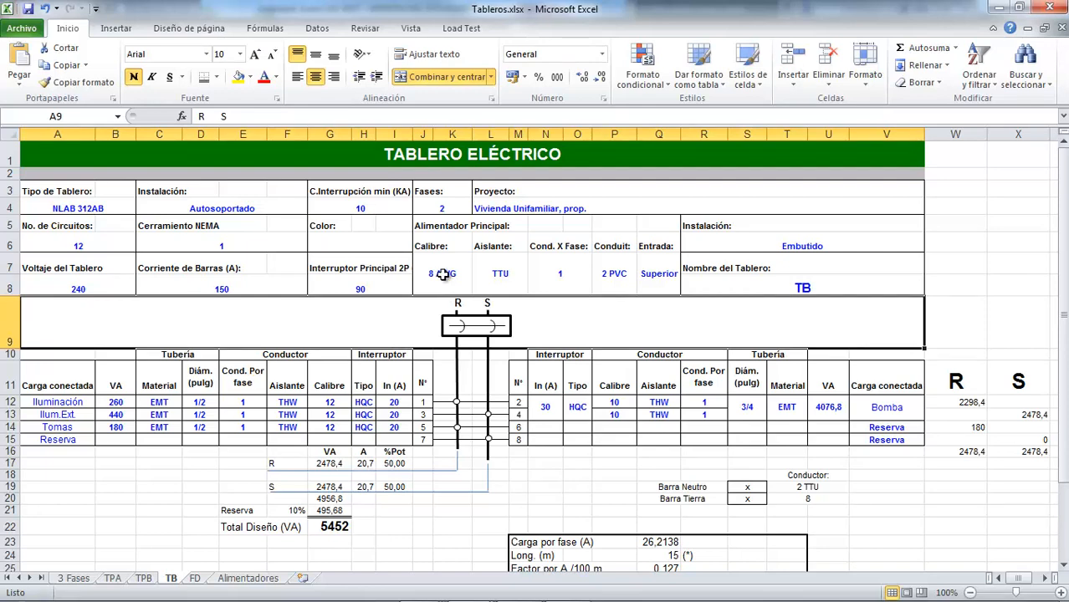
Switch to Plano1 Tomas in AutoCAD and measure the direct distance from panel TB to panel TG with ortho mode off
{"action": "scroll", "coordinate": [443, 281], "scroll_direction": "down", "scroll_amount": 2}
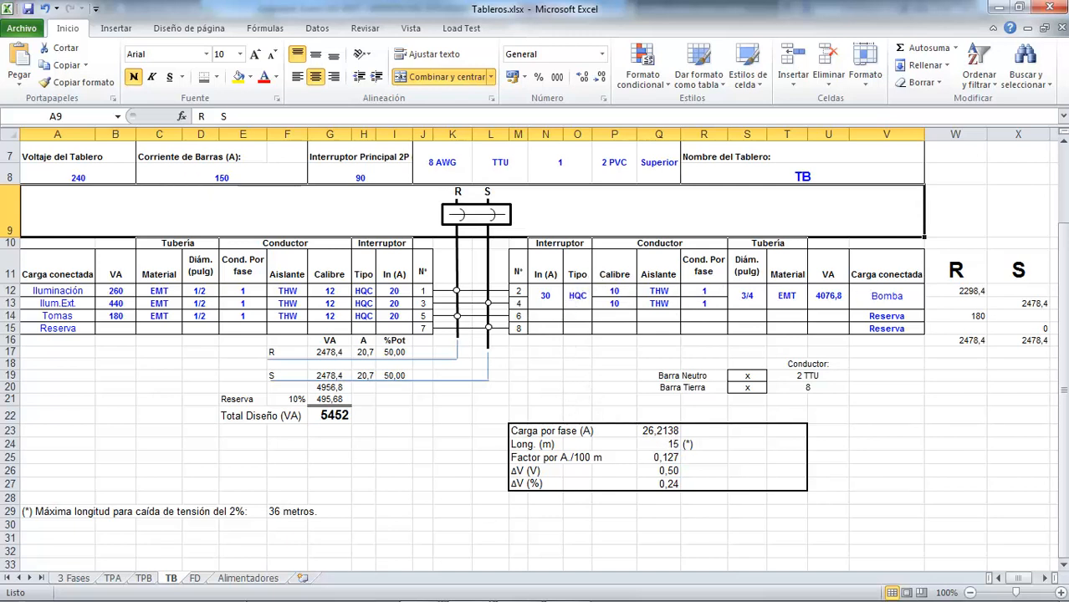
{"action": "left_click", "coordinate": [409, 592]}
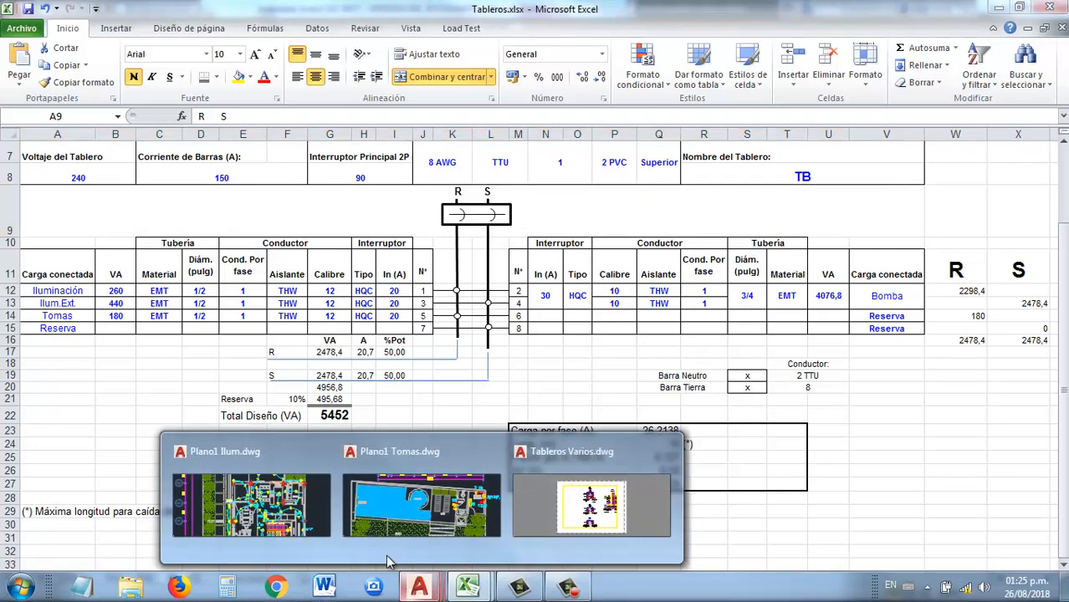
{"action": "left_click", "coordinate": [416, 463]}
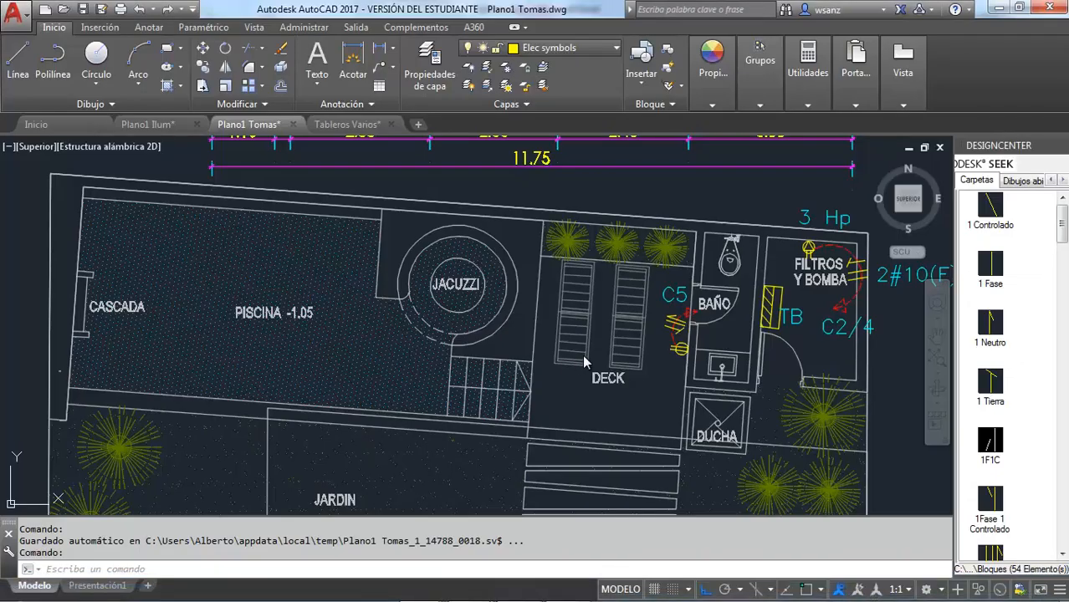
{"action": "left_click", "coordinate": [807, 105]}
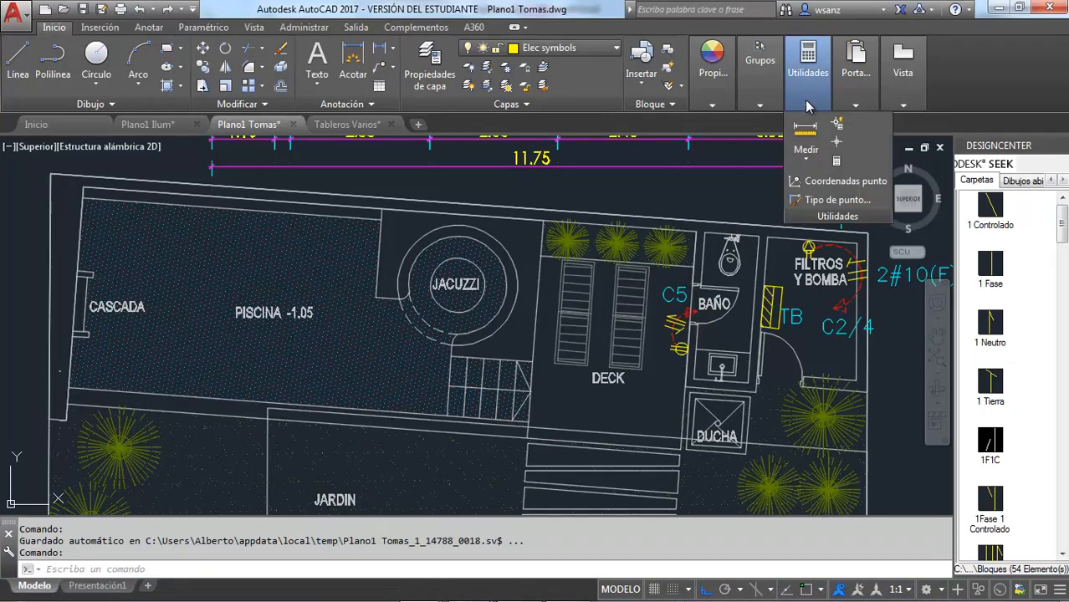
{"action": "left_click", "coordinate": [805, 164]}
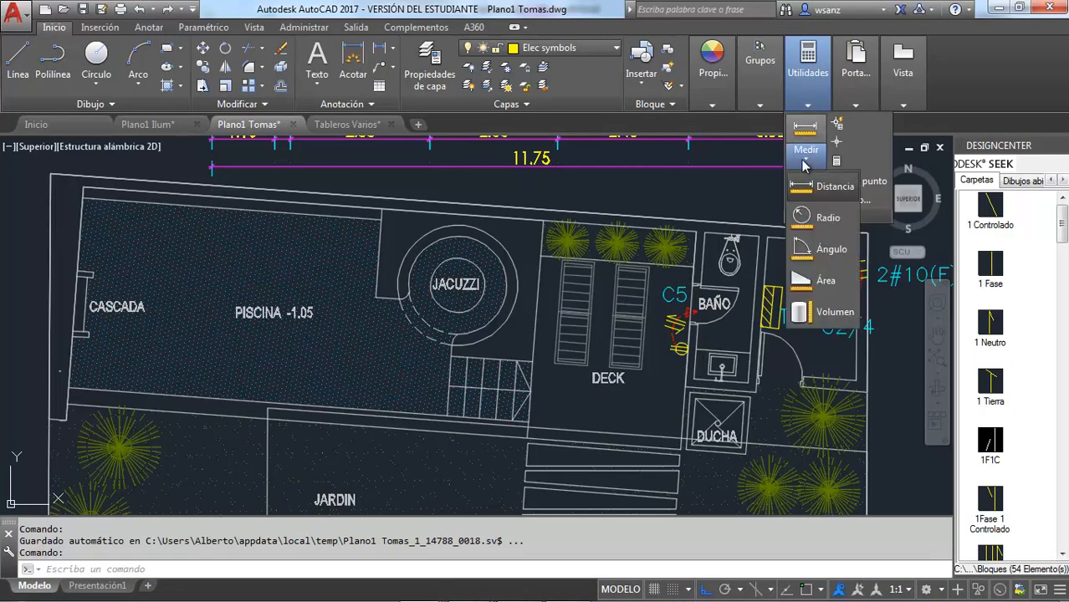
{"action": "left_click", "coordinate": [764, 313]}
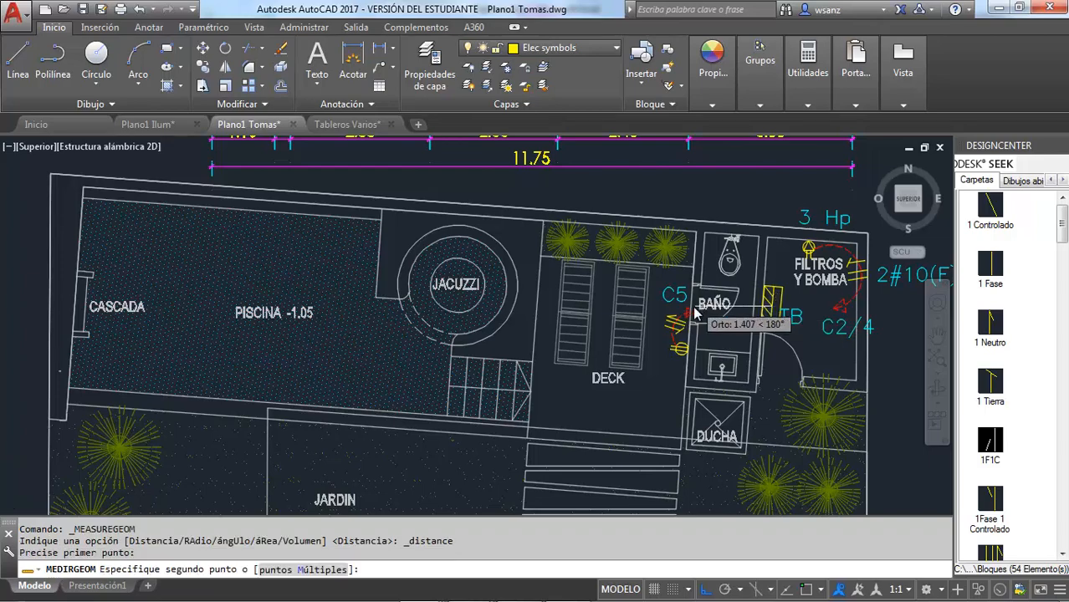
{"action": "scroll", "coordinate": [652, 351], "scroll_direction": "down", "scroll_amount": 6}
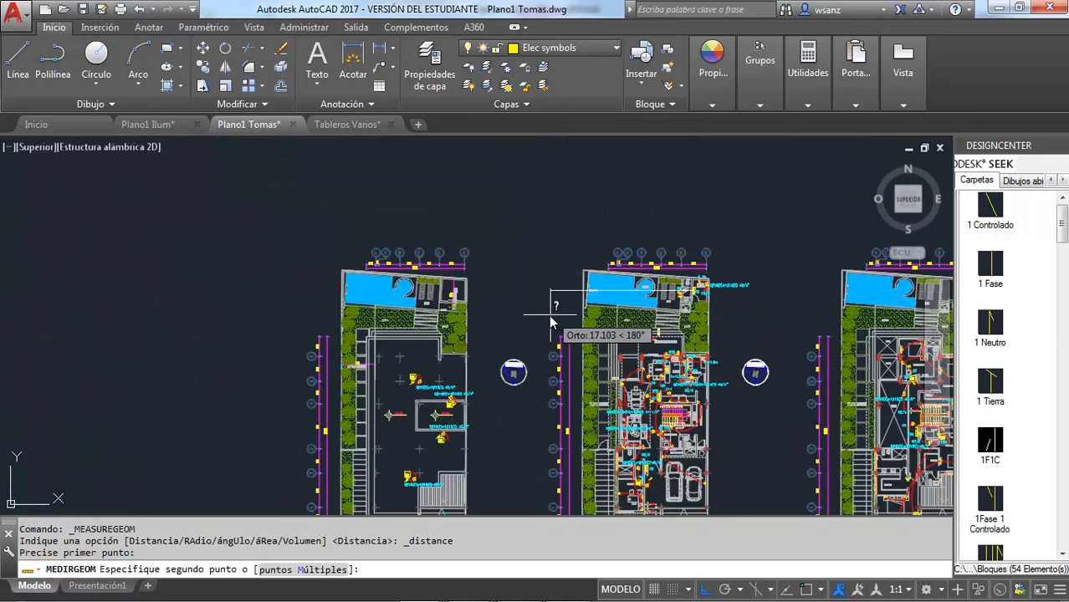
{"action": "scroll", "coordinate": [619, 368], "scroll_direction": "down", "scroll_amount": 2}
{"action": "scroll", "coordinate": [612, 430], "scroll_direction": "up", "scroll_amount": 5}
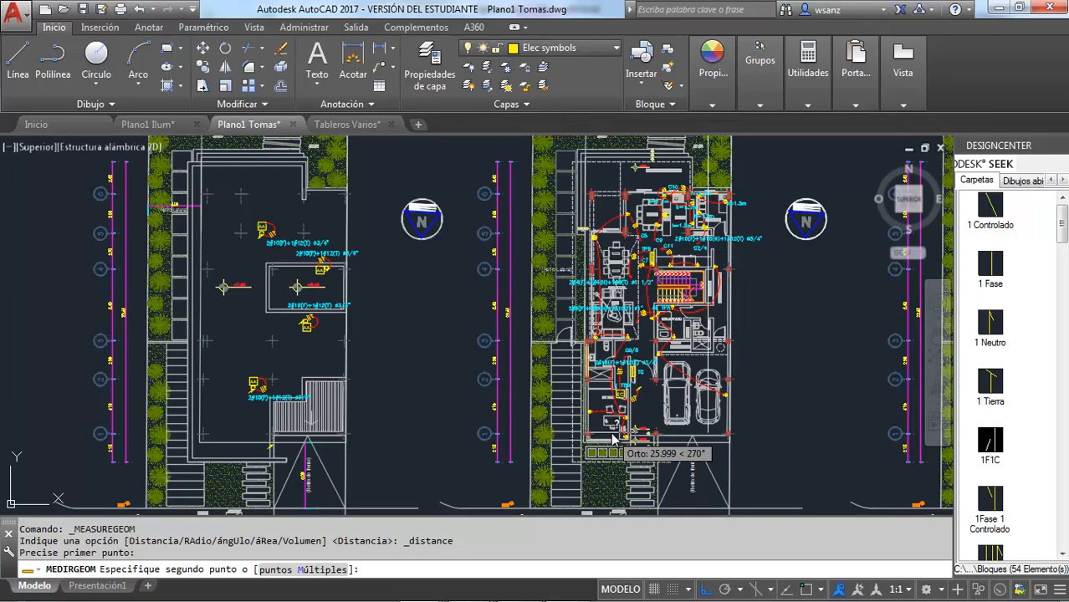
{"action": "key", "text": "F8"}
{"action": "scroll", "coordinate": [614, 433], "scroll_direction": "up", "scroll_amount": 5}
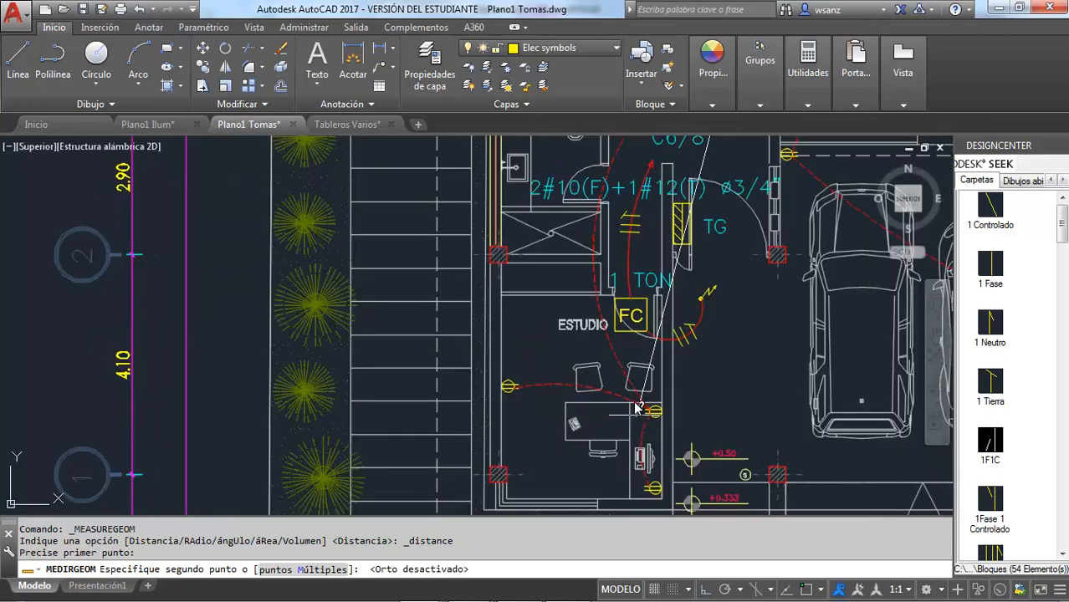
{"action": "scroll", "coordinate": [590, 372], "scroll_direction": "down", "scroll_amount": 2}
{"action": "scroll", "coordinate": [652, 276], "scroll_direction": "up", "scroll_amount": 2}
{"action": "scroll", "coordinate": [657, 267], "scroll_direction": "up", "scroll_amount": 2}
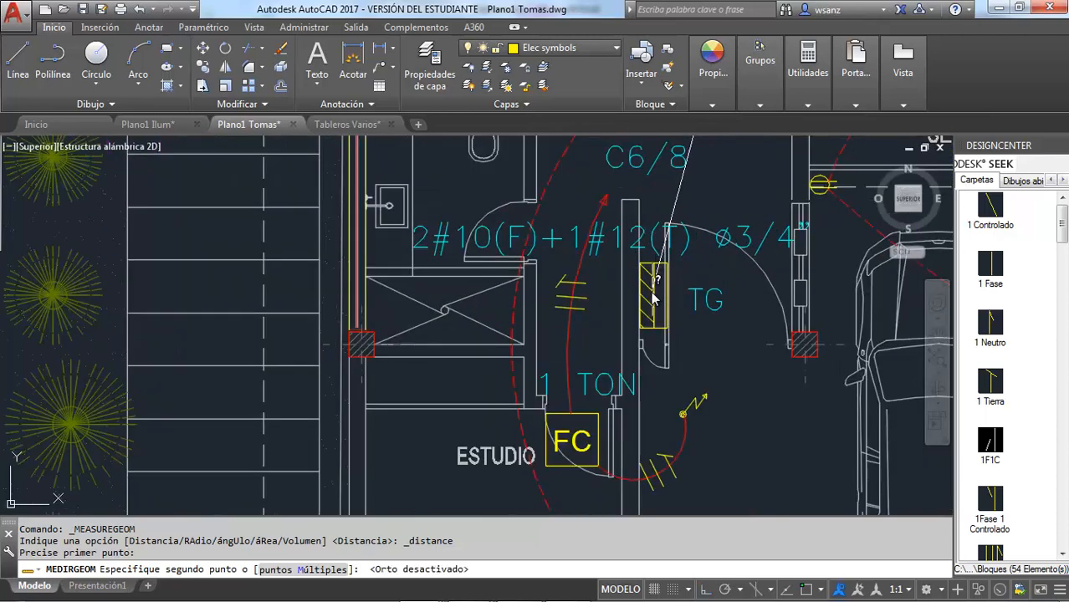
{"action": "left_click", "coordinate": [650, 299]}
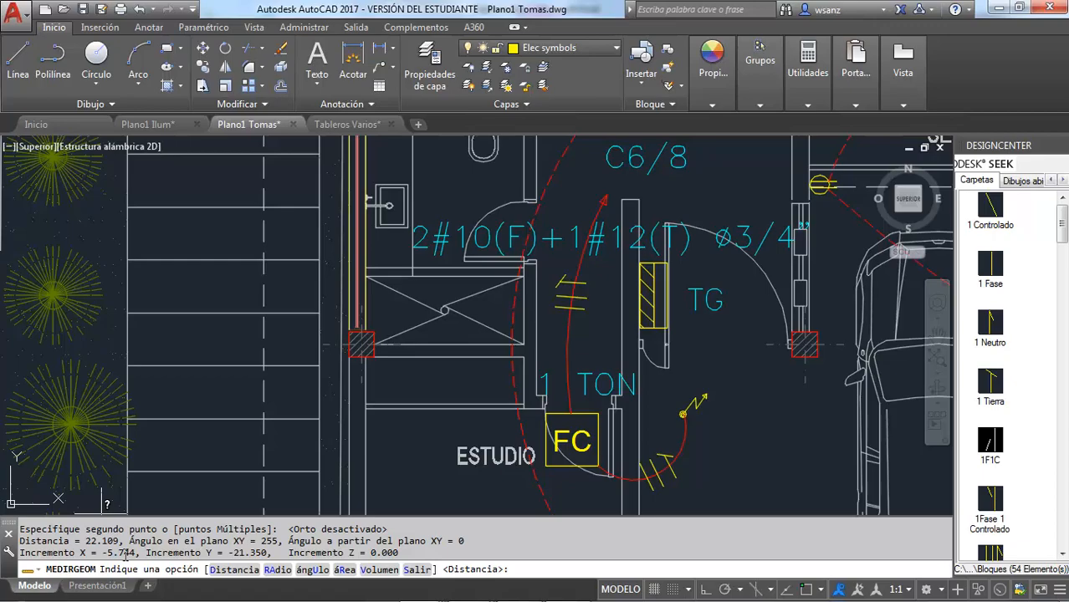
Switch back to Tableros.xlsx in Excel and set the feeder length in cell Q24 to 30 m
{"action": "key", "text": "alt+Tab"}
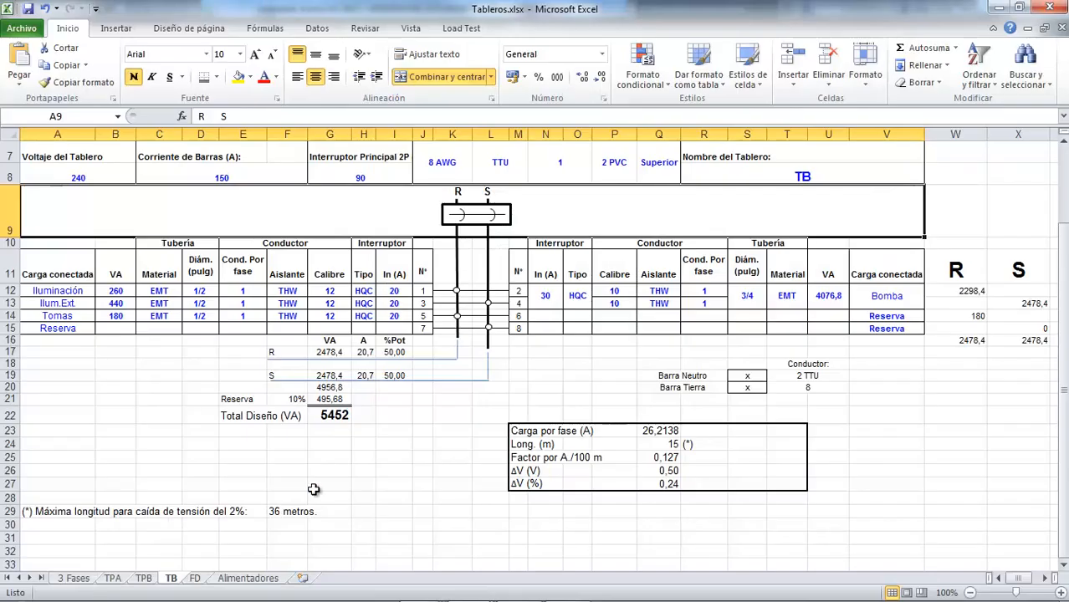
{"action": "left_click", "coordinate": [669, 444]}
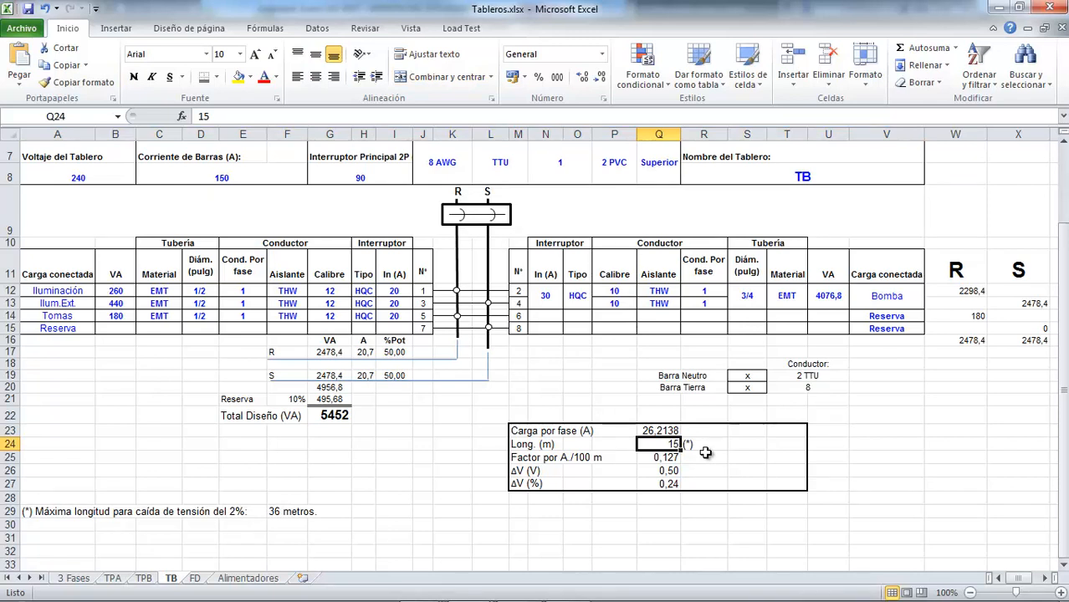
{"action": "type", "text": "30"}
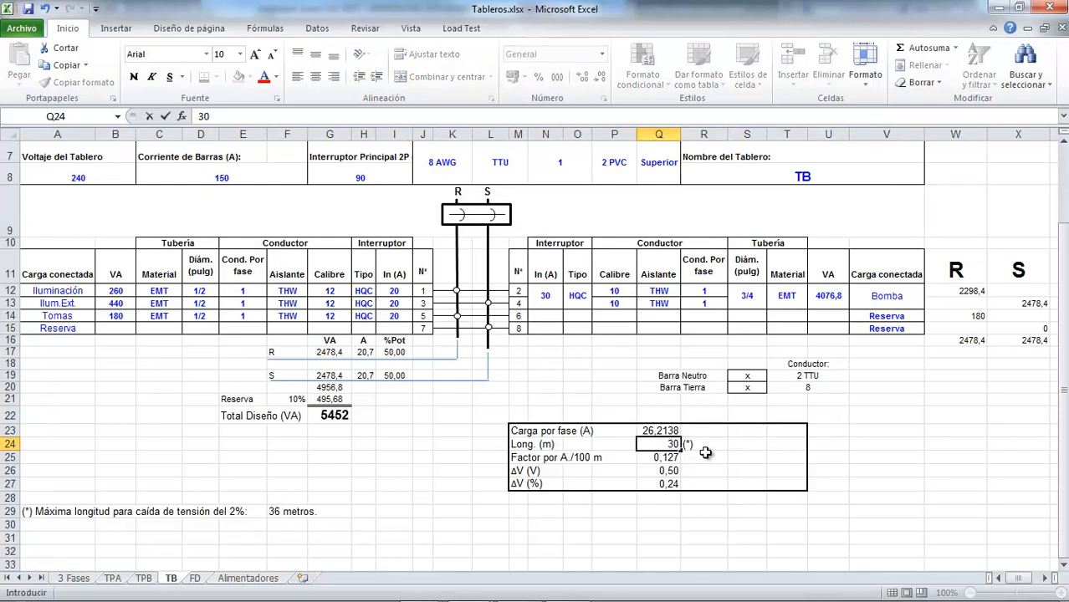
{"action": "key", "text": "Return"}
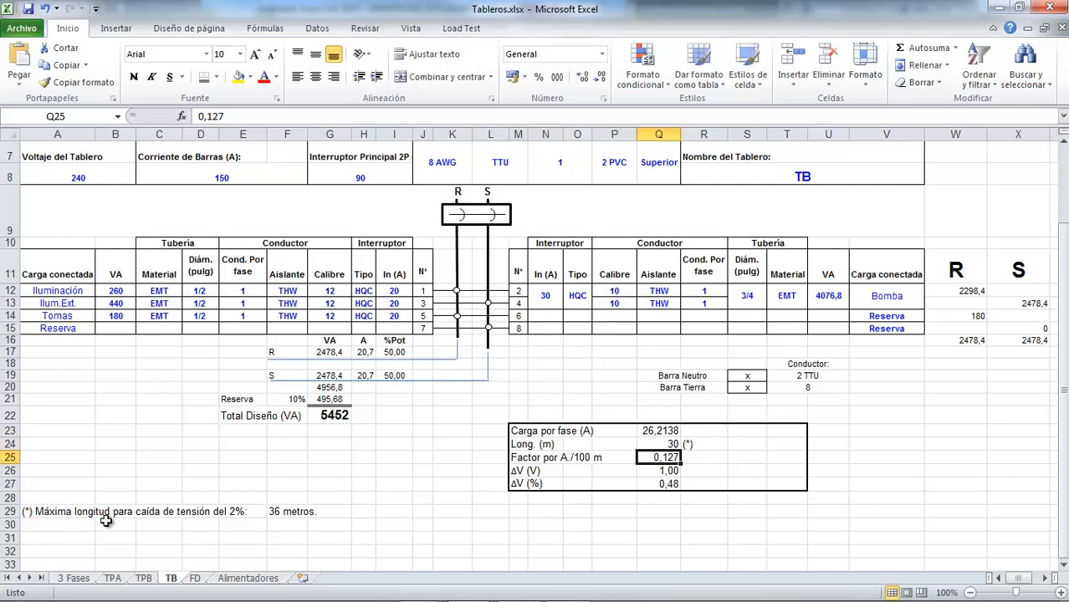
Switch to Tablas.xlsx and look up the gauge 8 factor for single-phase at 80% power factor in the Caida de Tensión sheet
{"action": "left_click", "coordinate": [31, 511]}
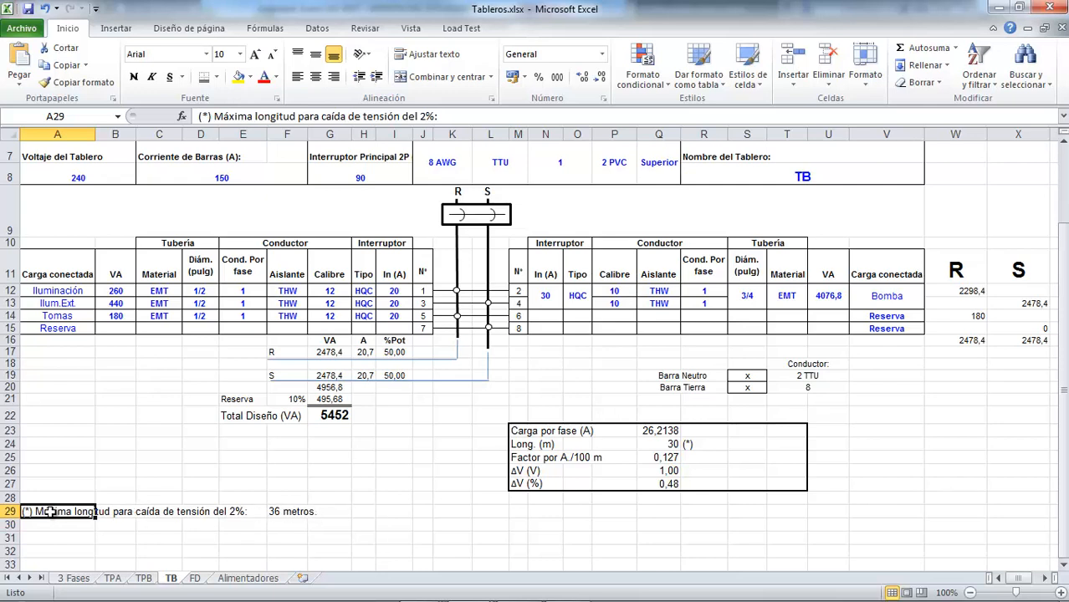
{"action": "left_click", "coordinate": [241, 513]}
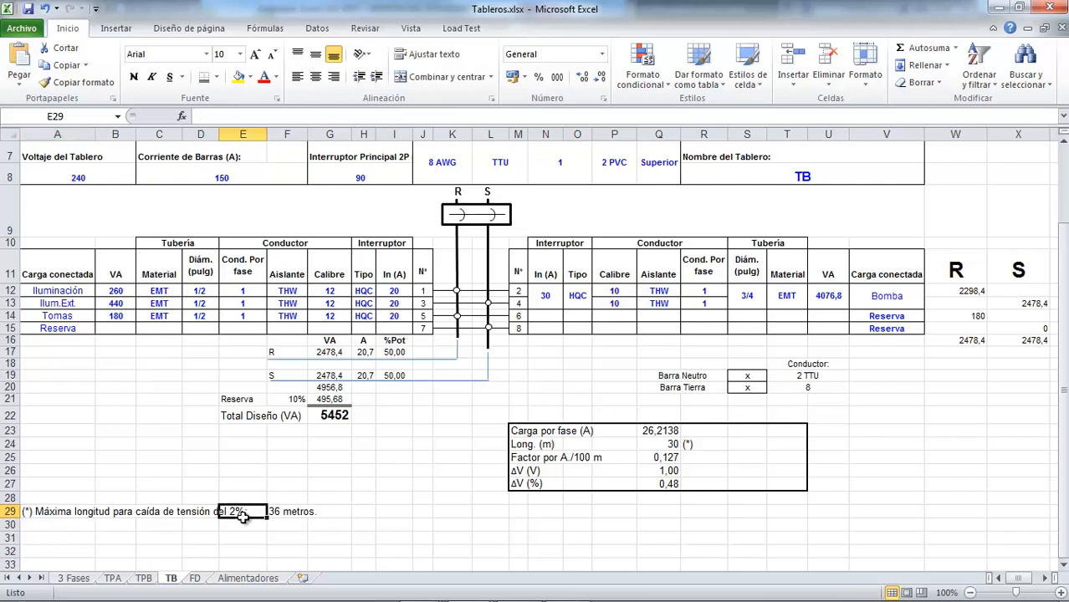
{"action": "left_click", "coordinate": [669, 457]}
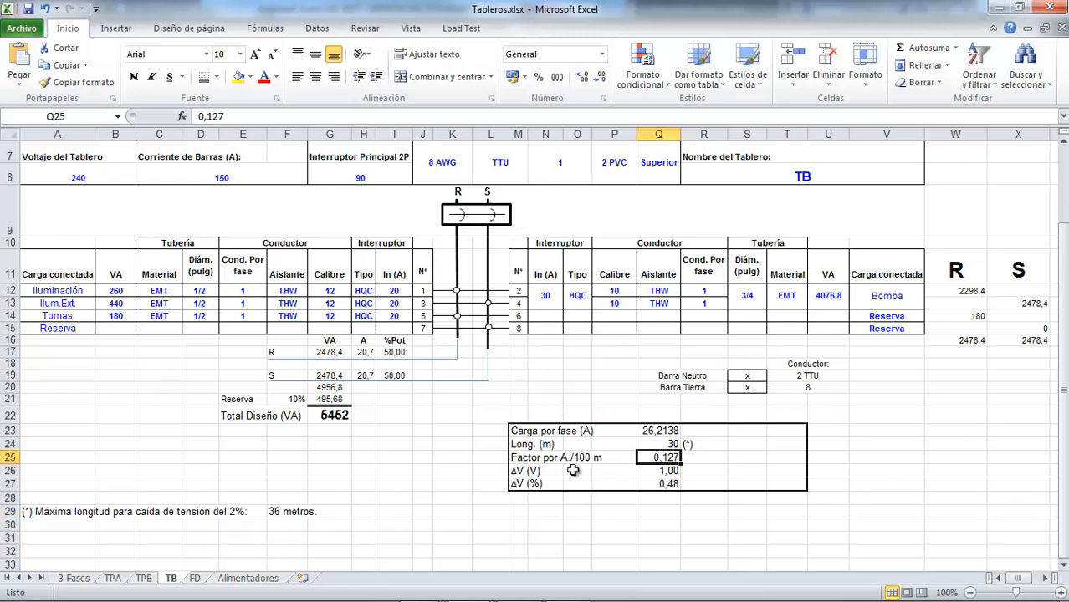
{"action": "mouse_move", "coordinate": [329, 600]}
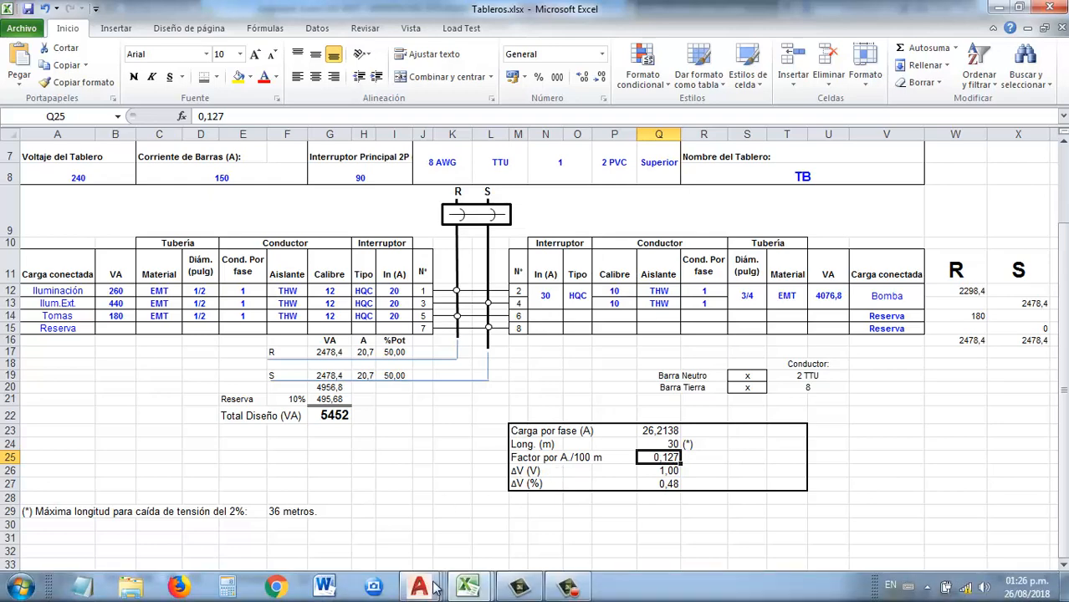
{"action": "mouse_move", "coordinate": [474, 587]}
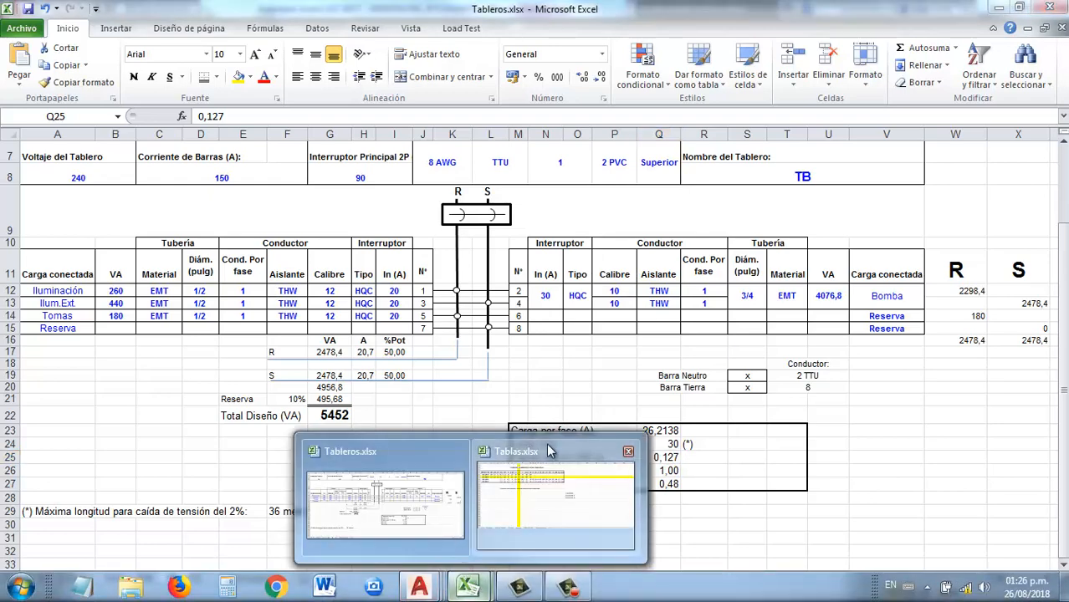
{"action": "left_click", "coordinate": [552, 468]}
{"action": "left_click", "coordinate": [184, 577]}
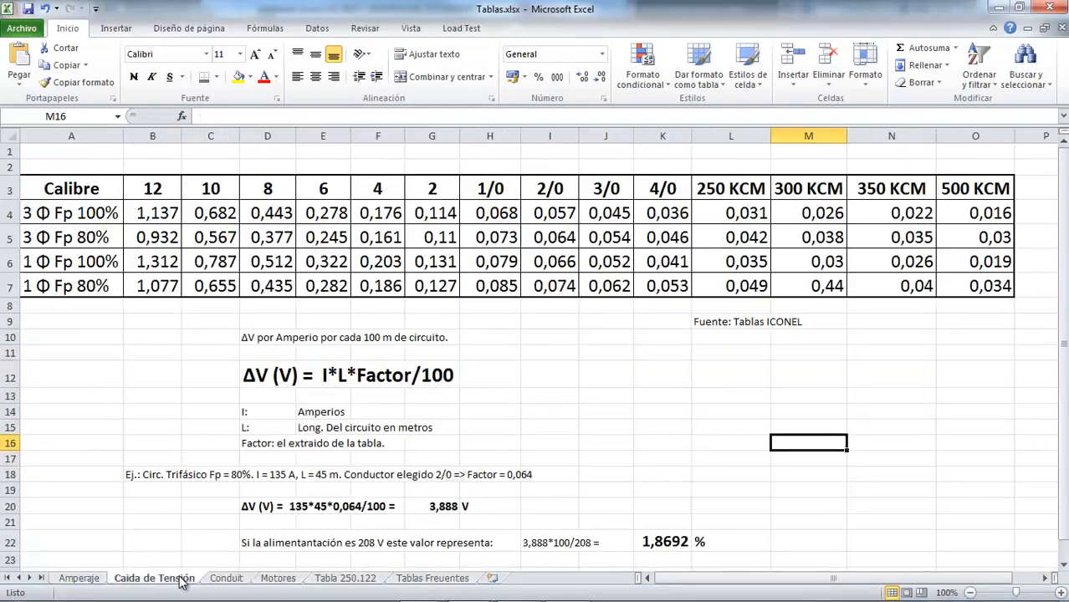
{"action": "left_click", "coordinate": [273, 189]}
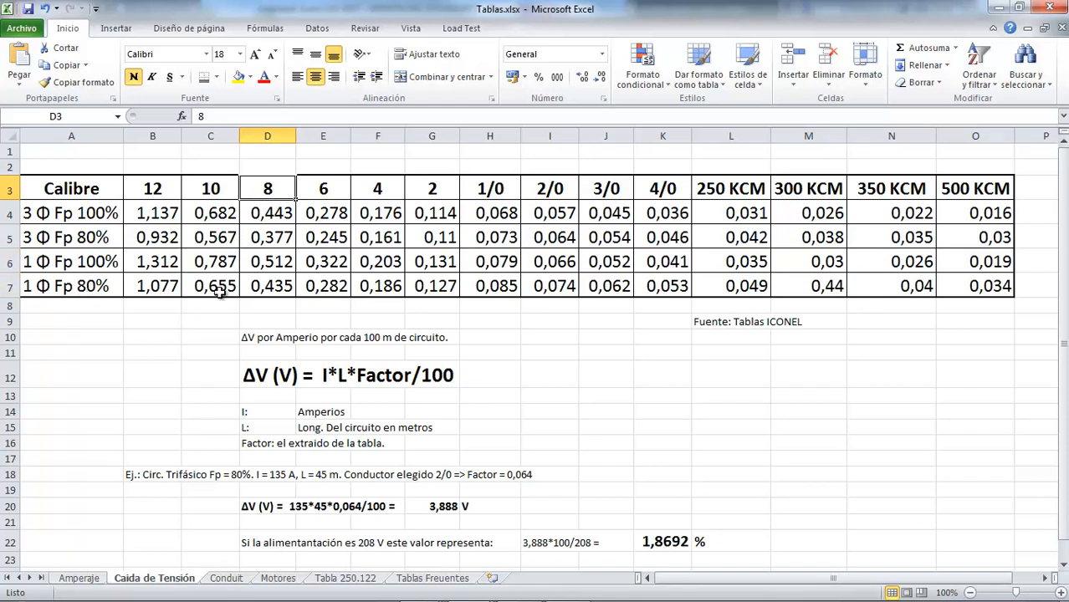
{"action": "left_click", "coordinate": [289, 289]}
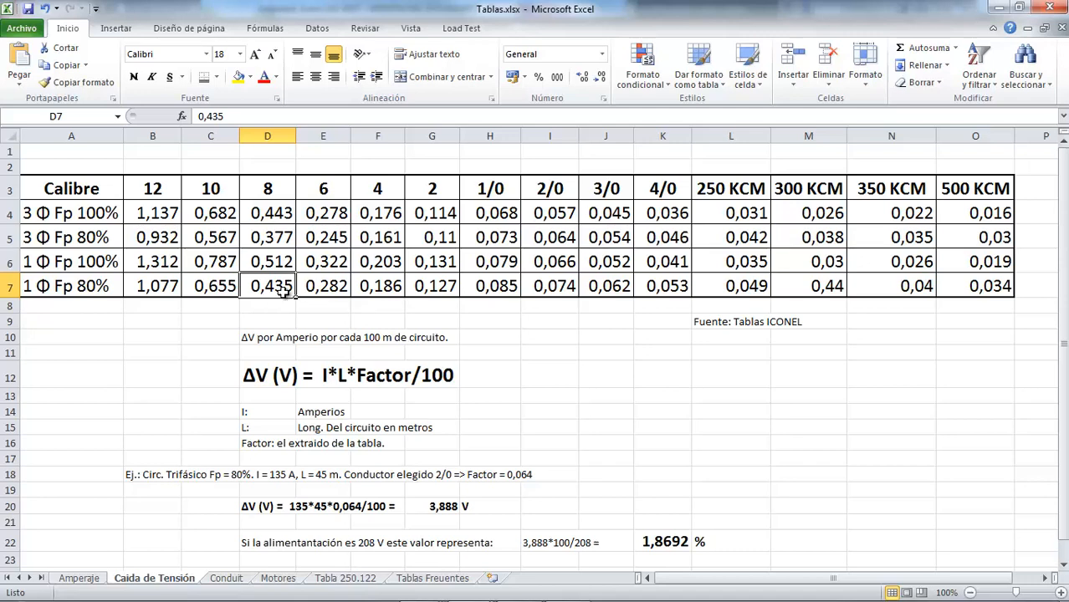
Switch back to Tableros.xlsx, set the voltage drop factor in cell Q25 to 0,435 and check the percentage drop formula in Q27
{"action": "key", "text": "alt+Tab"}
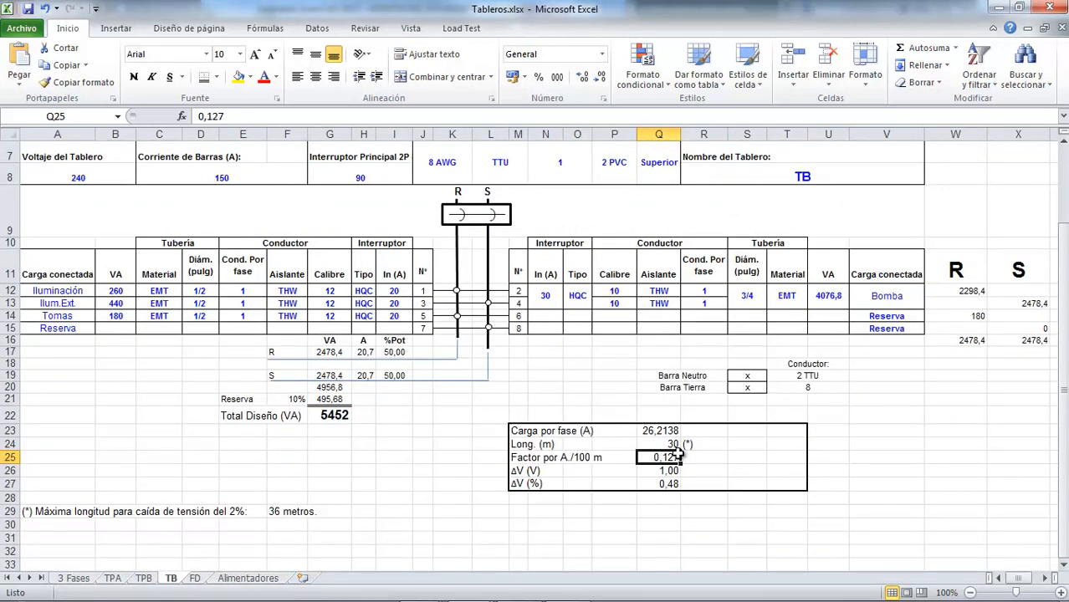
{"action": "type", "text": "0,435"}
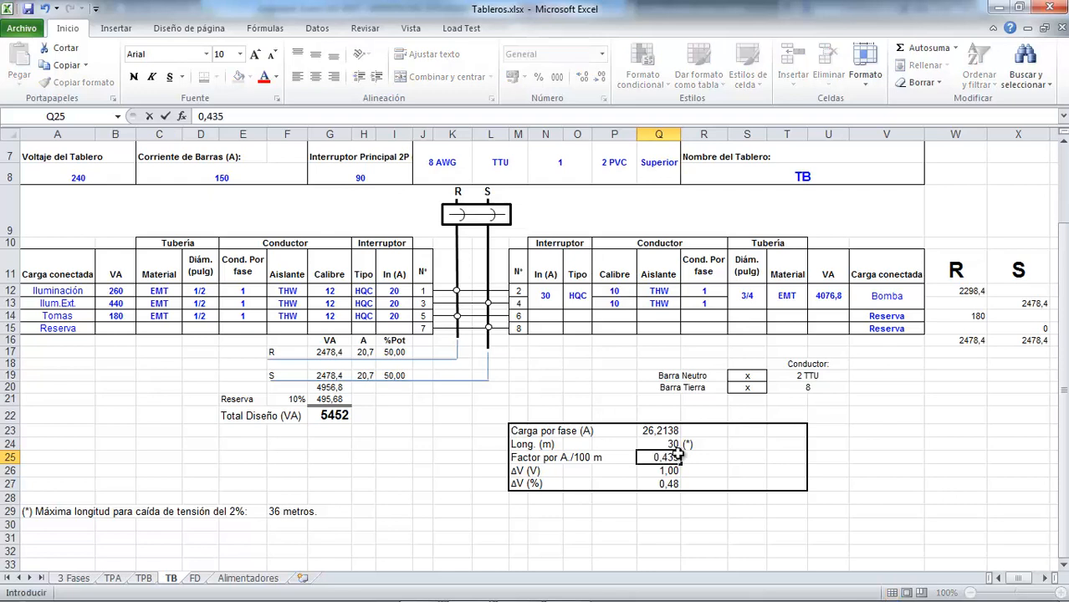
{"action": "key", "text": "Return"}
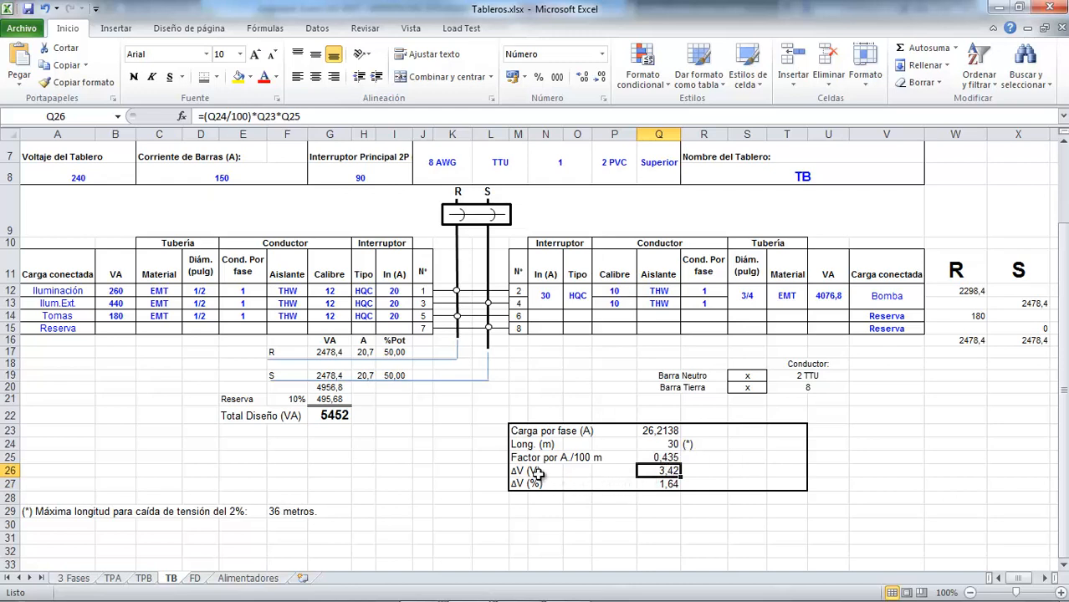
{"action": "left_click", "coordinate": [669, 483]}
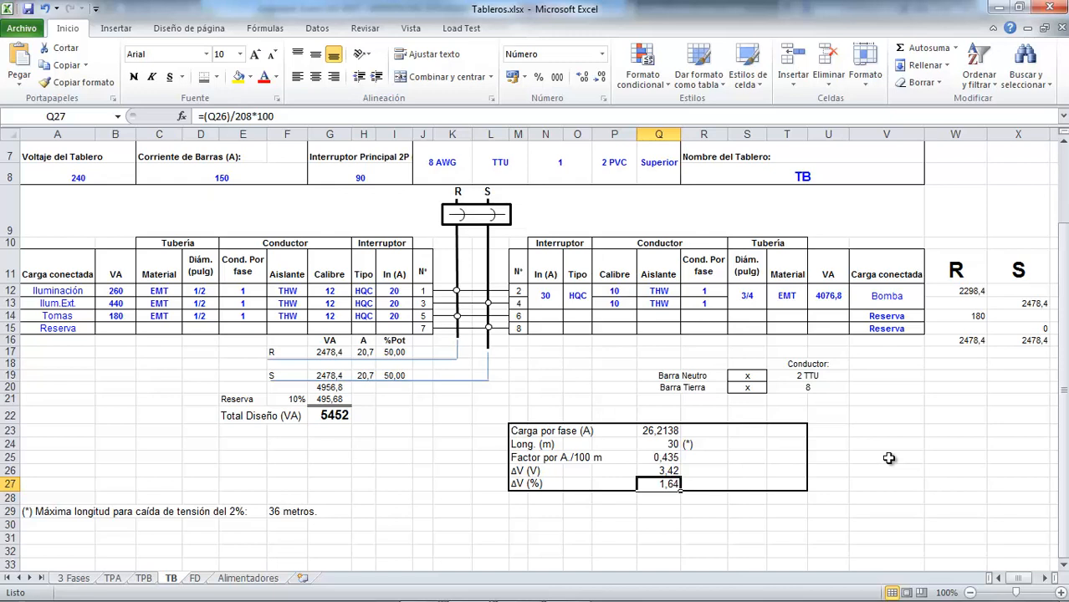
{"action": "left_click", "coordinate": [739, 483]}
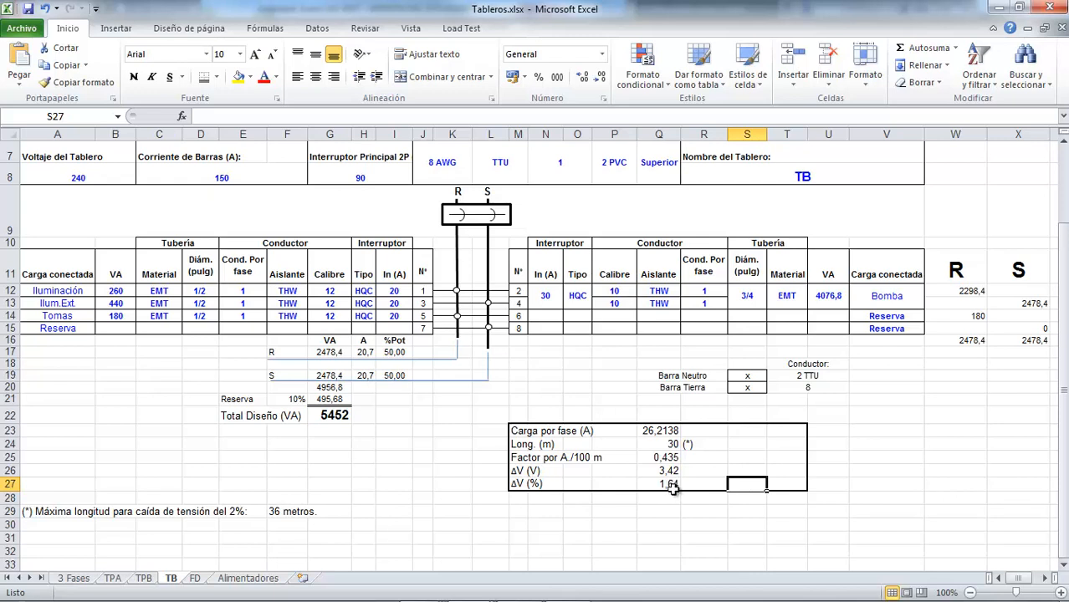
Try feeder lengths of 35, 37 and 36 m in cell Q24 for the voltage drop check and reset the length to 30 m
{"action": "left_click", "coordinate": [672, 445]}
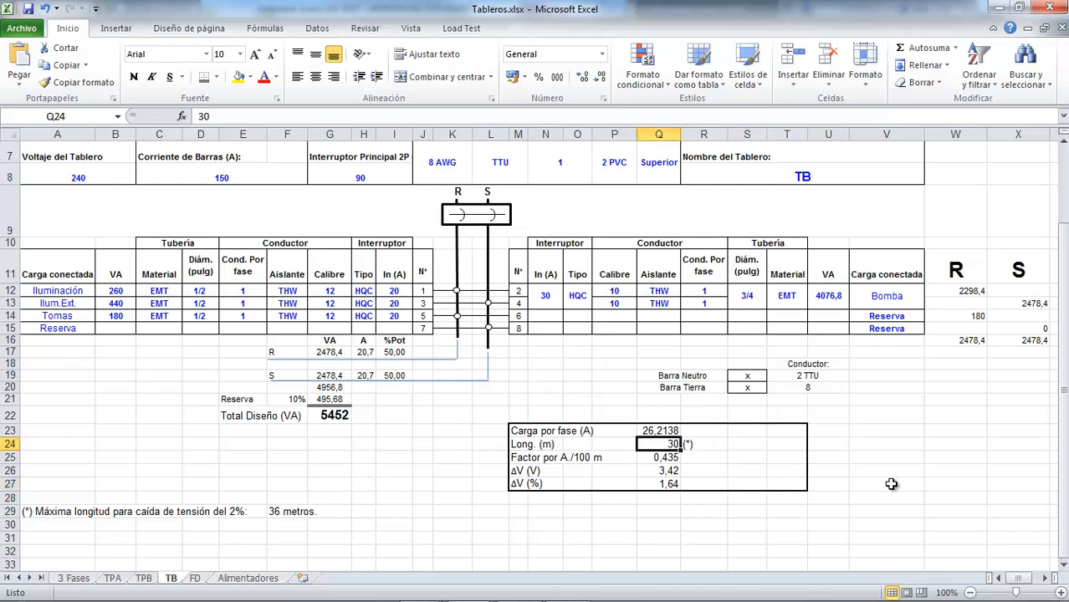
{"action": "type", "text": "3"}
{"action": "key", "text": "Return"}
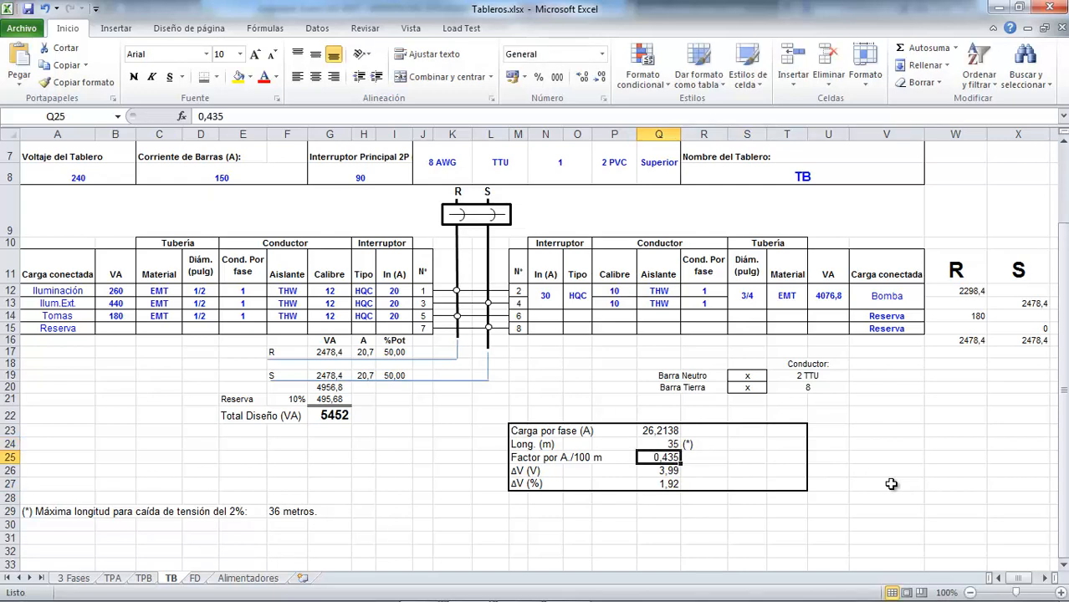
{"action": "key", "text": "Up"}
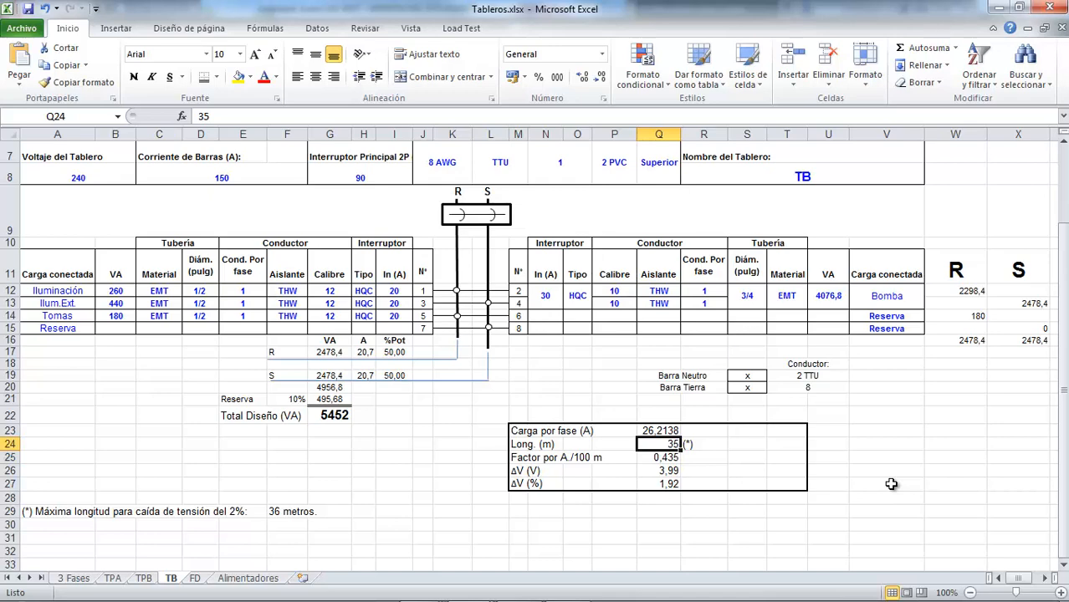
{"action": "type", "text": "37"}
{"action": "key", "text": "Return"}
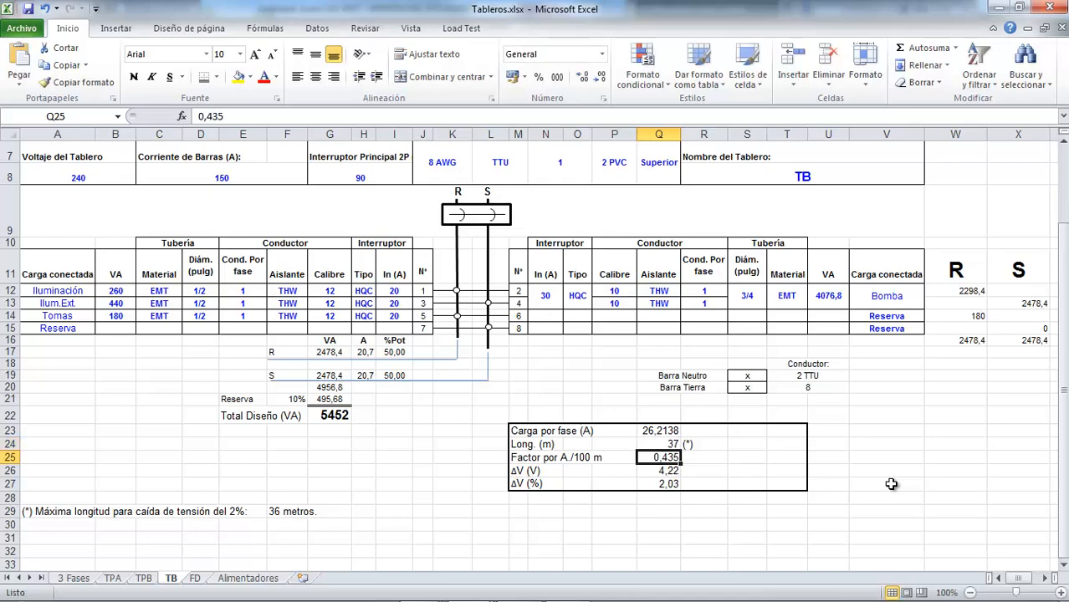
{"action": "key", "text": "Up"}
{"action": "type", "text": "36"}
{"action": "key", "text": "Return"}
{"action": "left_click", "coordinate": [658, 444]}
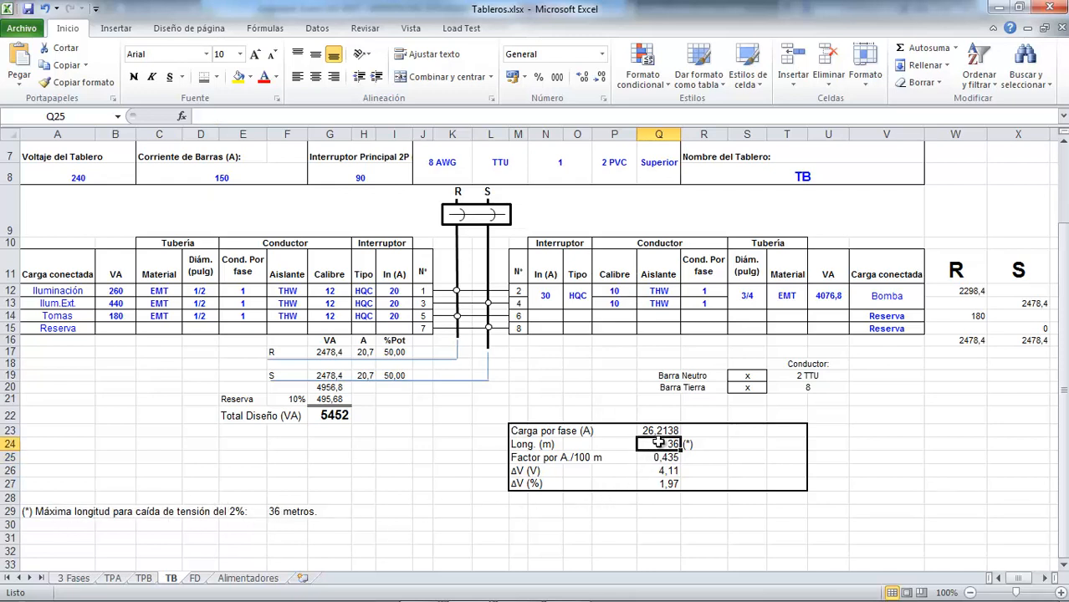
{"action": "type", "text": "3"}
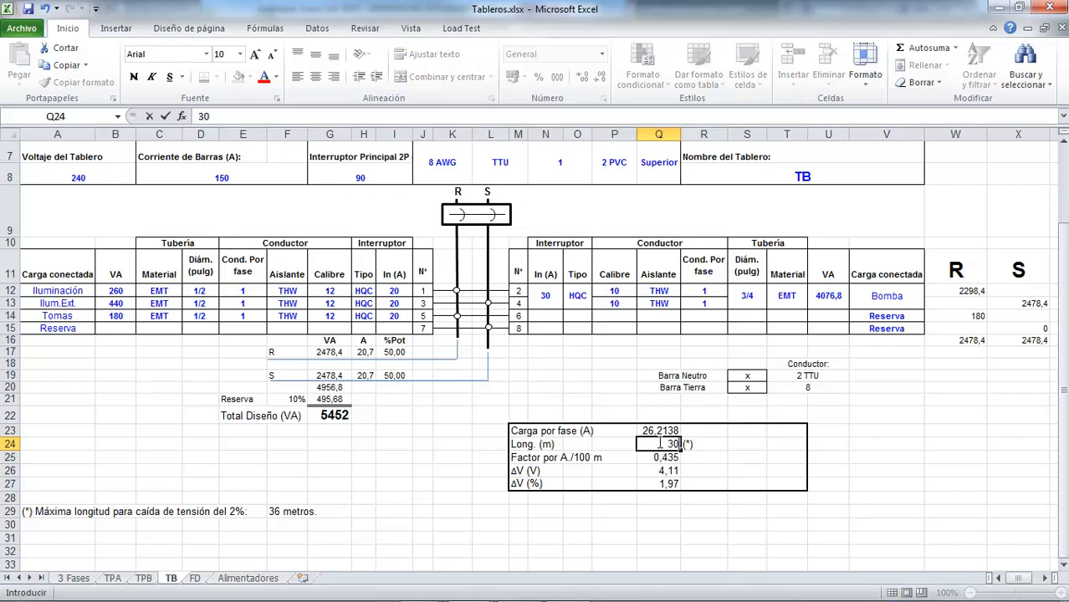
{"action": "key", "text": "Return"}
Delete the (*) reference mark beside the feeder length in cell R24
{"action": "left_click", "coordinate": [658, 444]}
{"action": "key", "text": "Right"}
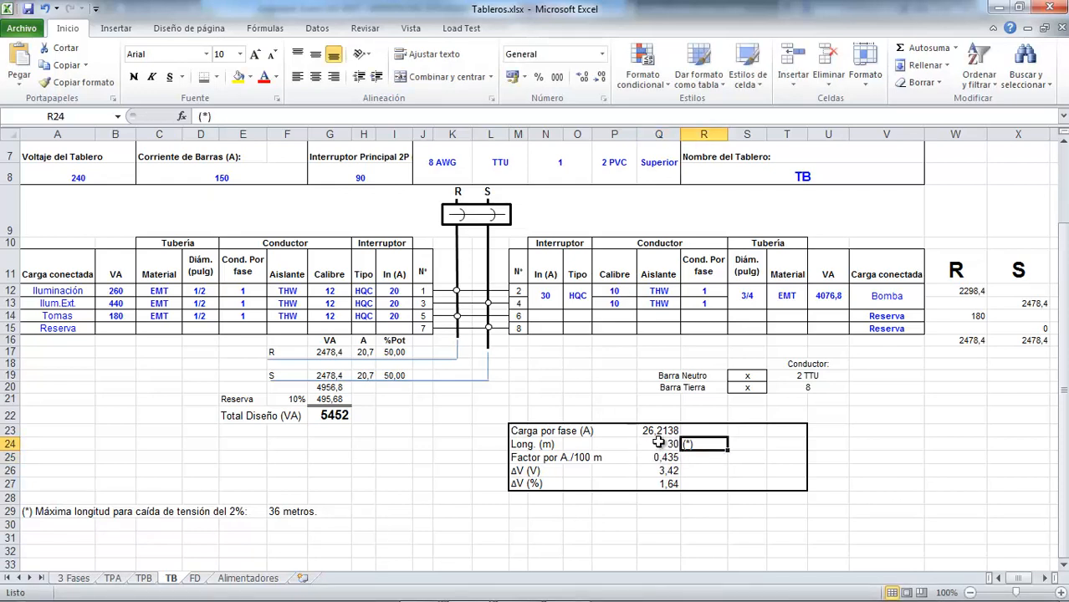
{"action": "key", "text": "Delete"}
Delete the footnote in row 29 about the maximum length for a 2% voltage drop, including its 36 metros value
{"action": "key", "text": "Down"}
{"action": "key", "text": "Left"}
{"action": "key", "text": "Left"}
{"action": "key", "text": "Left"}
{"action": "key", "text": "Down"}
{"action": "key", "text": "Left"}
{"action": "key", "text": "Left"}
{"action": "key", "text": "Left"}
{"action": "key", "text": "Down"}
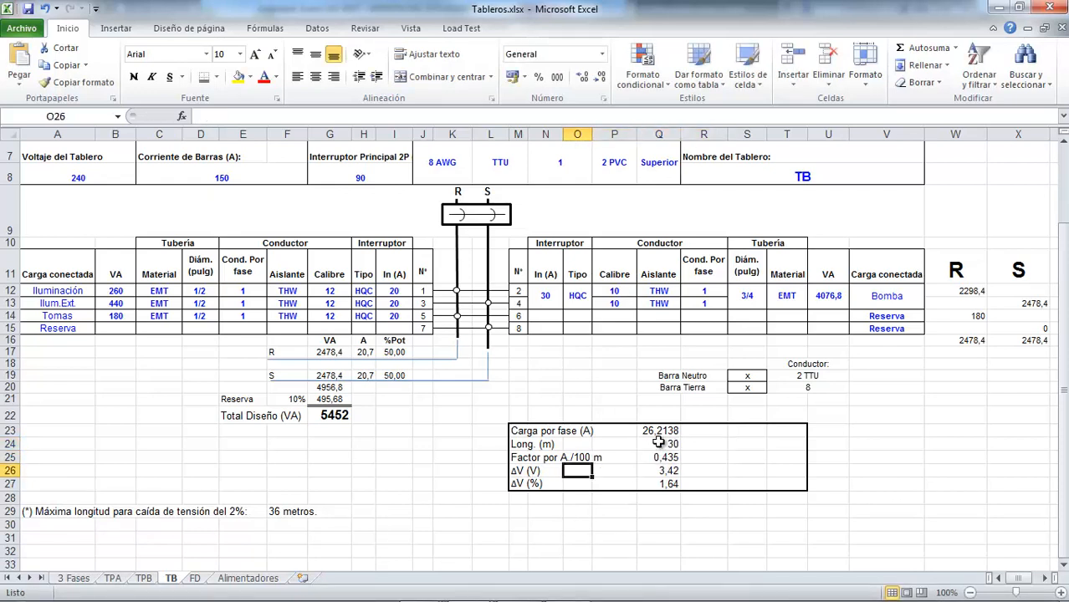
{"action": "key", "text": "Left"}
{"action": "key", "text": "Left"}
{"action": "key", "text": "Left"}
{"action": "key", "text": "Left"}
{"action": "key", "text": "Down"}
{"action": "key", "text": "Left"}
{"action": "key", "text": "Left"}
{"action": "key", "text": "Down"}
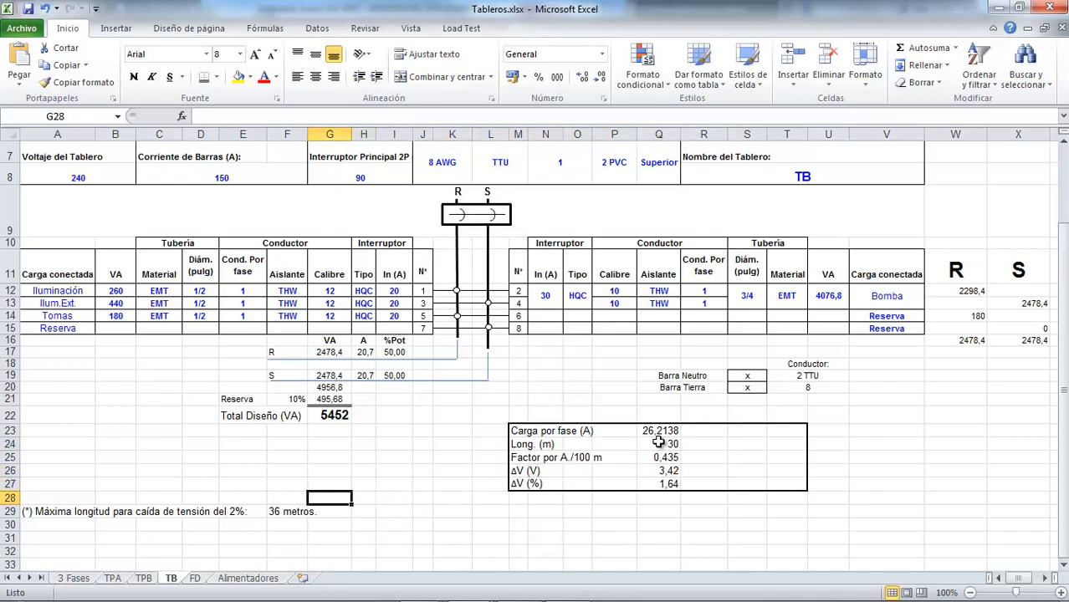
{"action": "key", "text": "Delete"}
{"action": "key", "text": "Left"}
{"action": "key", "text": "Left"}
{"action": "key", "text": "Left"}
{"action": "key", "text": "Left"}
{"action": "key", "text": "Left"}
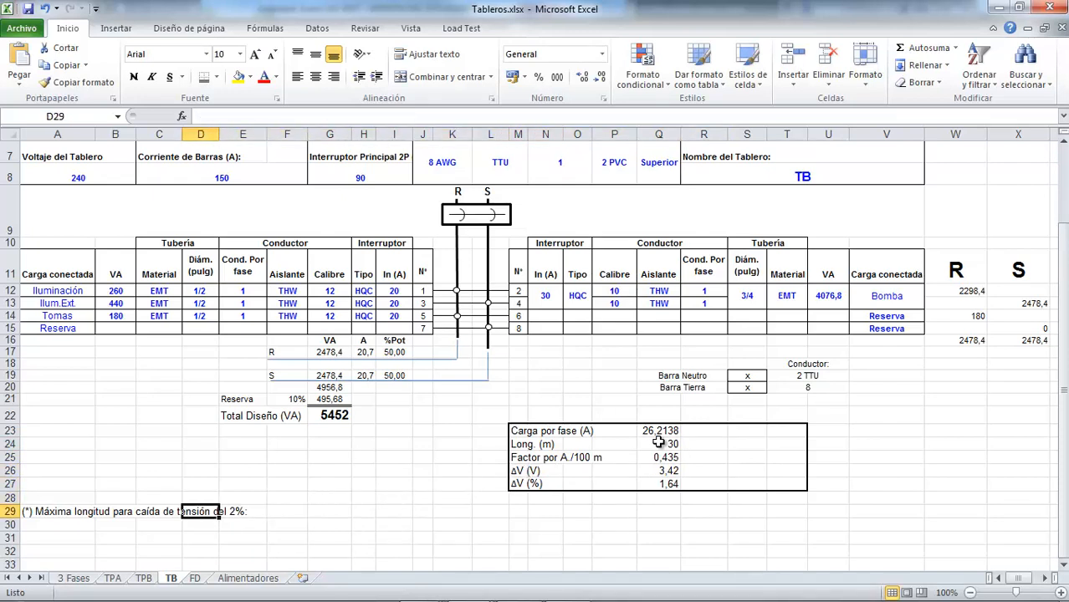
{"action": "key", "text": "Delete"}
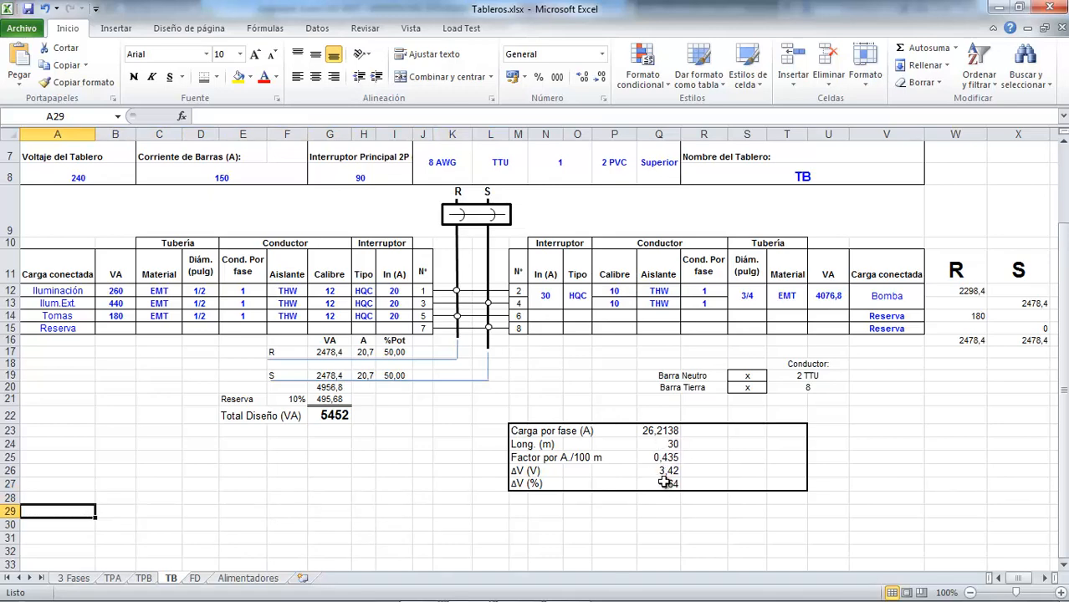
Set the neutral bar conductor of panel TB in cell T19 to 10 THW
{"action": "scroll", "coordinate": [661, 477], "scroll_direction": "up", "scroll_amount": 2}
{"action": "scroll", "coordinate": [652, 481], "scroll_direction": "down", "scroll_amount": 1}
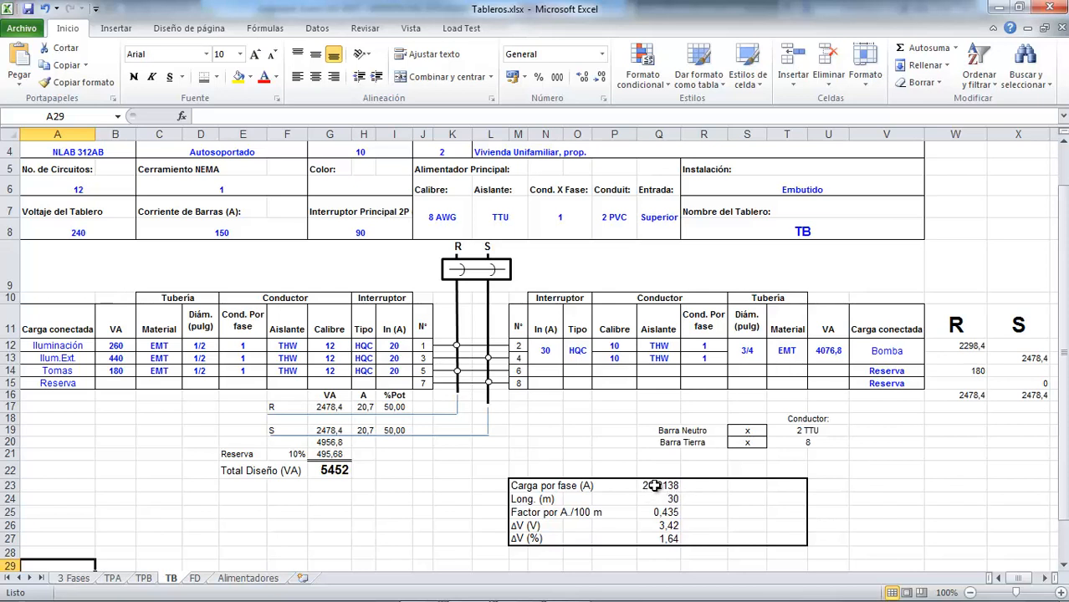
{"action": "left_click", "coordinate": [807, 433]}
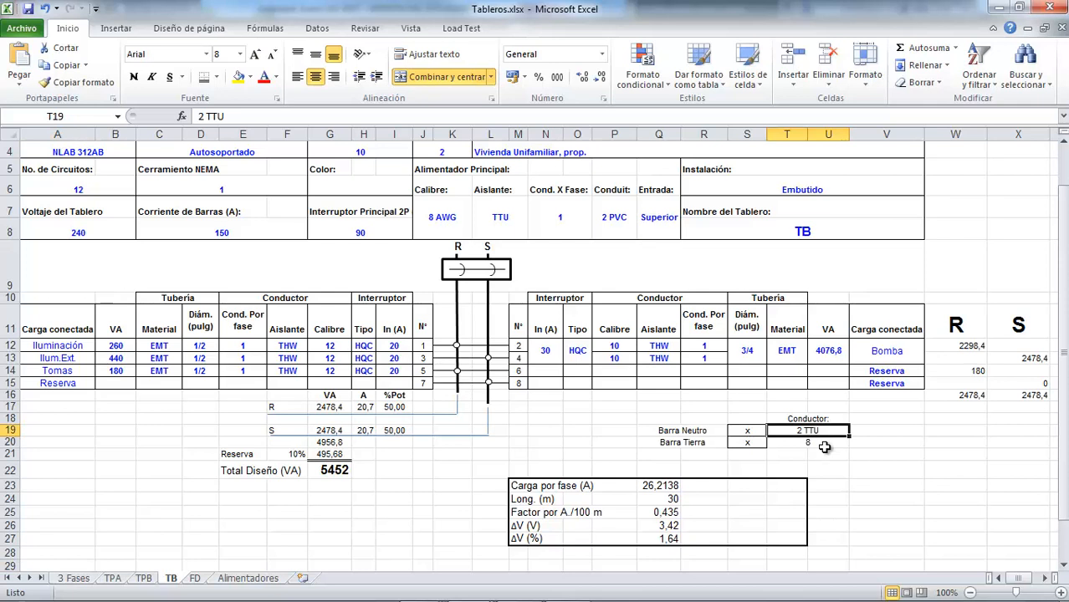
{"action": "type", "text": "10"}
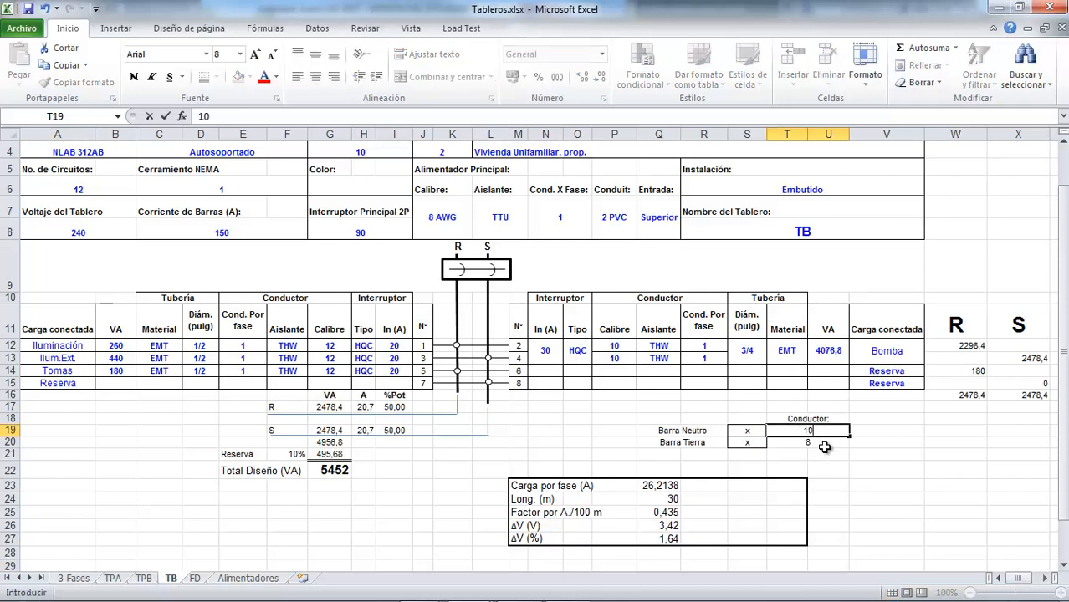
{"action": "type", "text": " THW"}
{"action": "key", "text": "Return"}
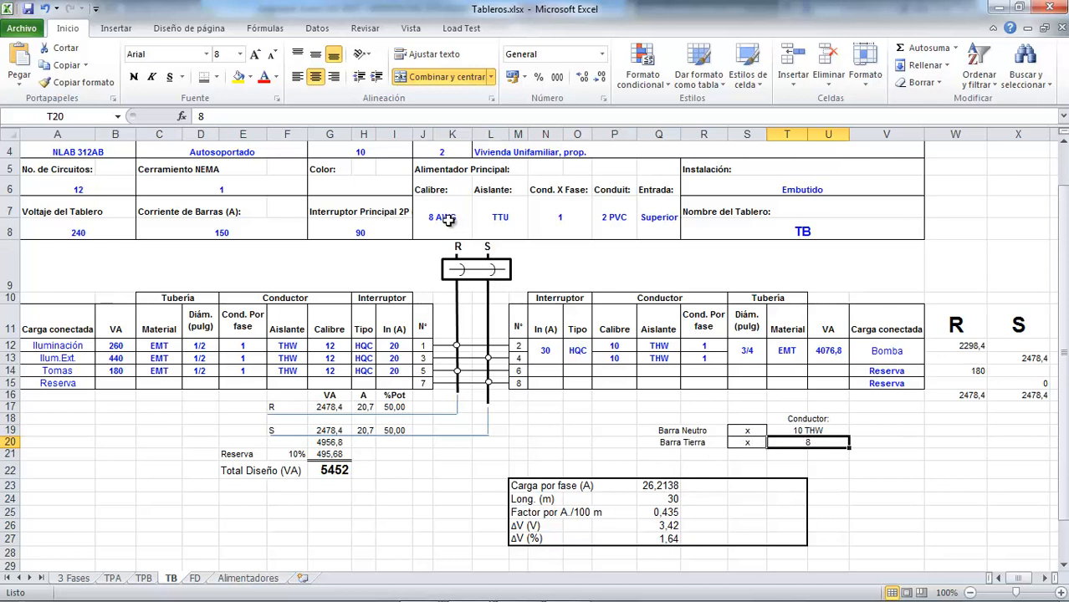
Set the two-pole main breaker rating of panel TB in cell G8 to 40
{"action": "left_click", "coordinate": [361, 232]}
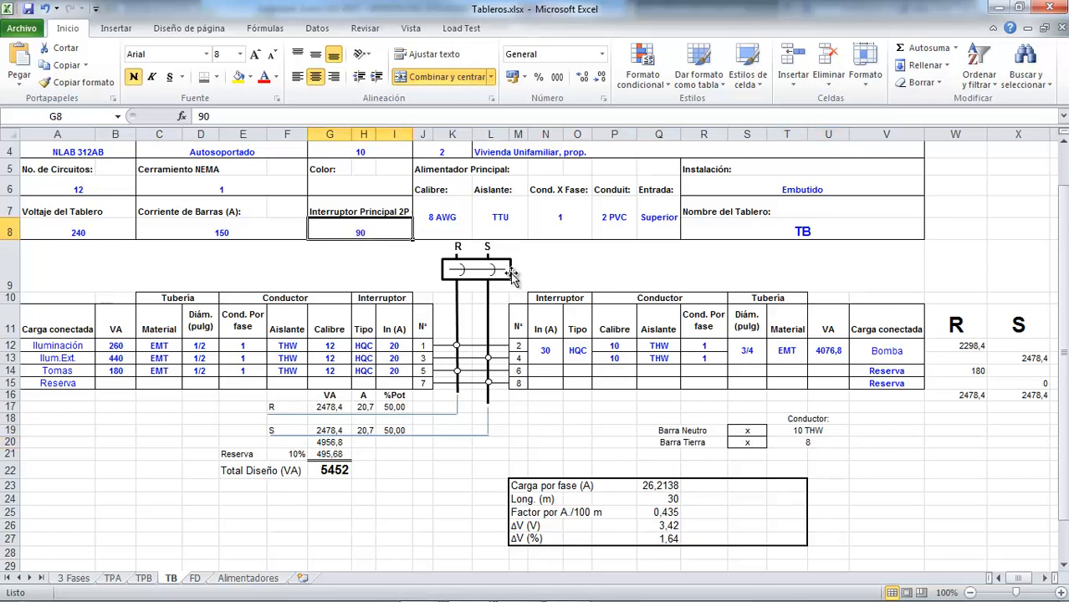
{"action": "type", "text": "40"}
{"action": "key", "text": "Return"}
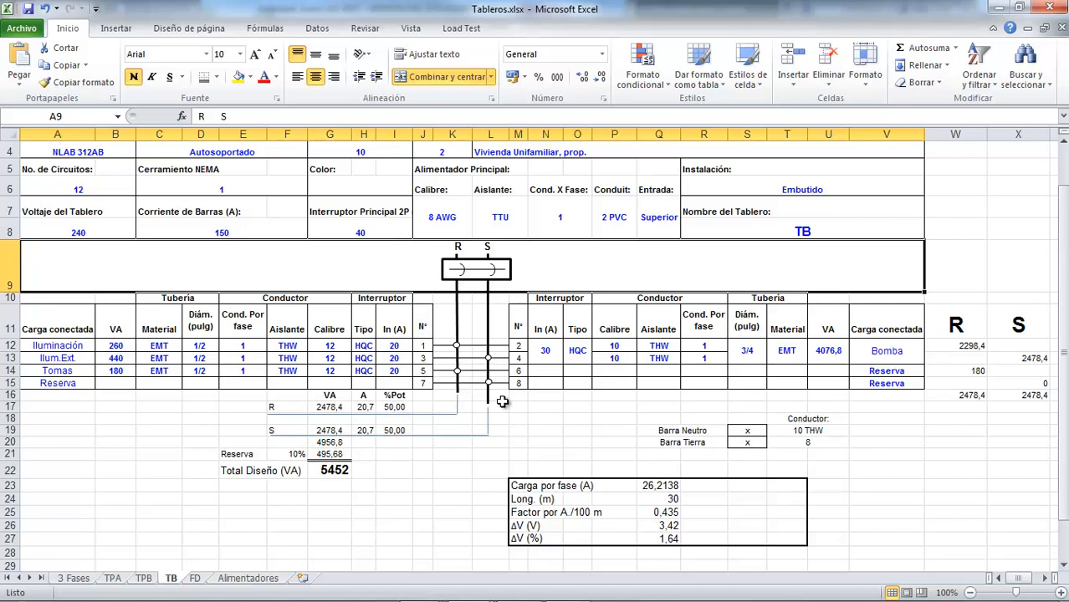
Clear the main breaker rating in cell G8 and delete the breaker symbol's box, line and arcs from the R and S bars
{"action": "left_click", "coordinate": [369, 233]}
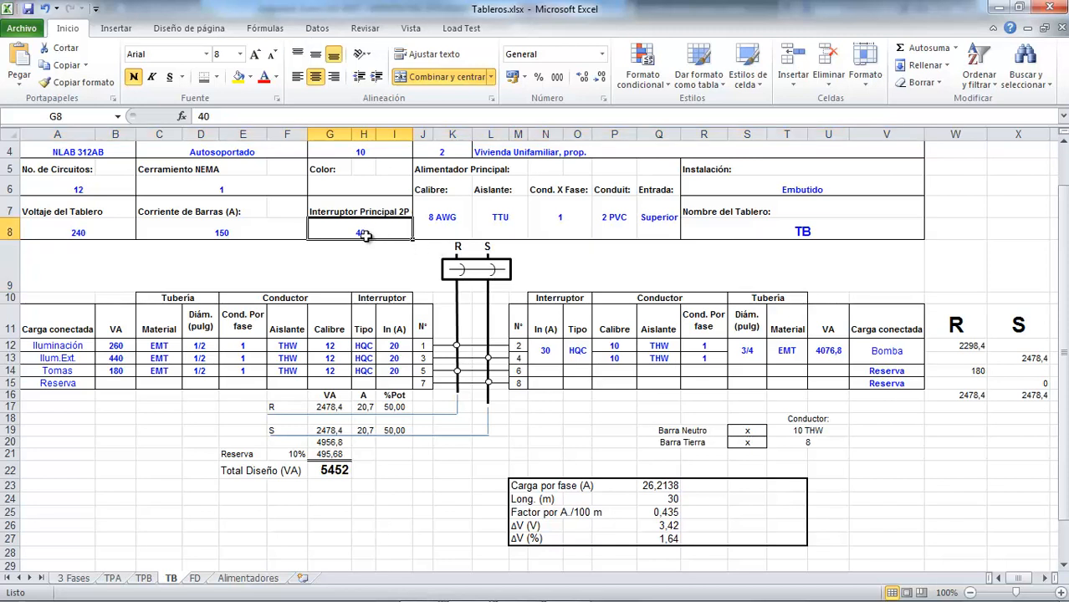
{"action": "left_click", "coordinate": [507, 268]}
{"action": "key", "text": "Delete"}
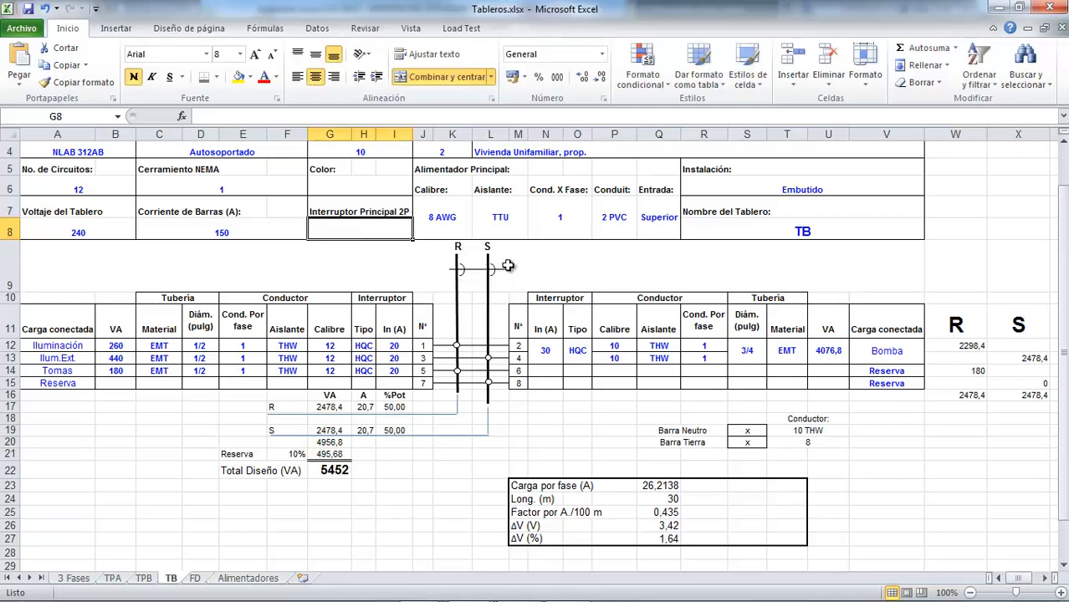
{"action": "left_click", "coordinate": [504, 269]}
{"action": "key", "text": "Delete"}
{"action": "left_click", "coordinate": [494, 270]}
{"action": "key", "text": "Delete"}
{"action": "left_click", "coordinate": [464, 270]}
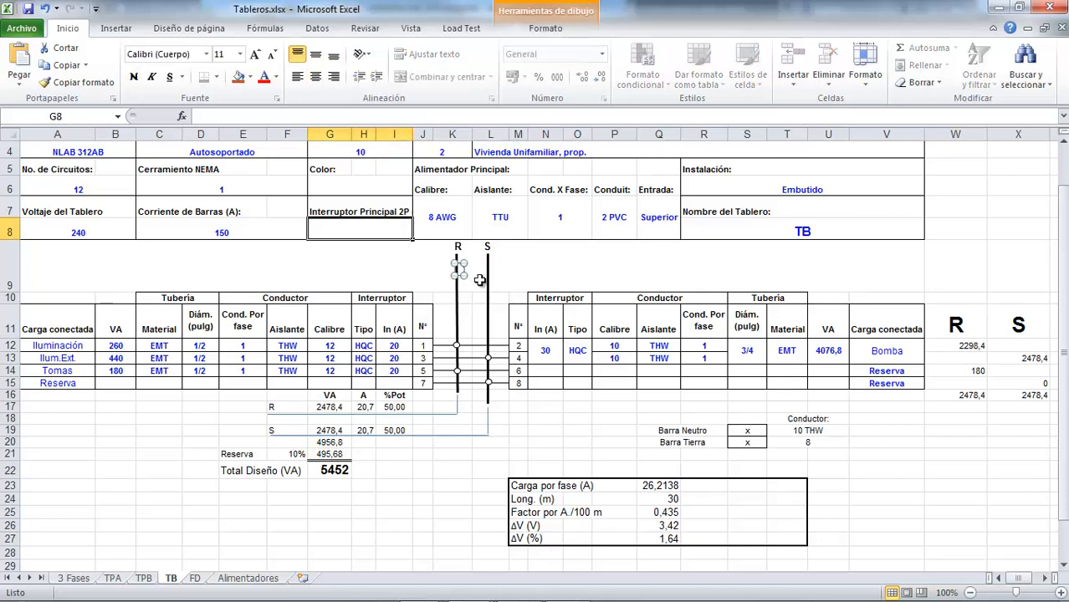
{"action": "key", "text": "Delete"}
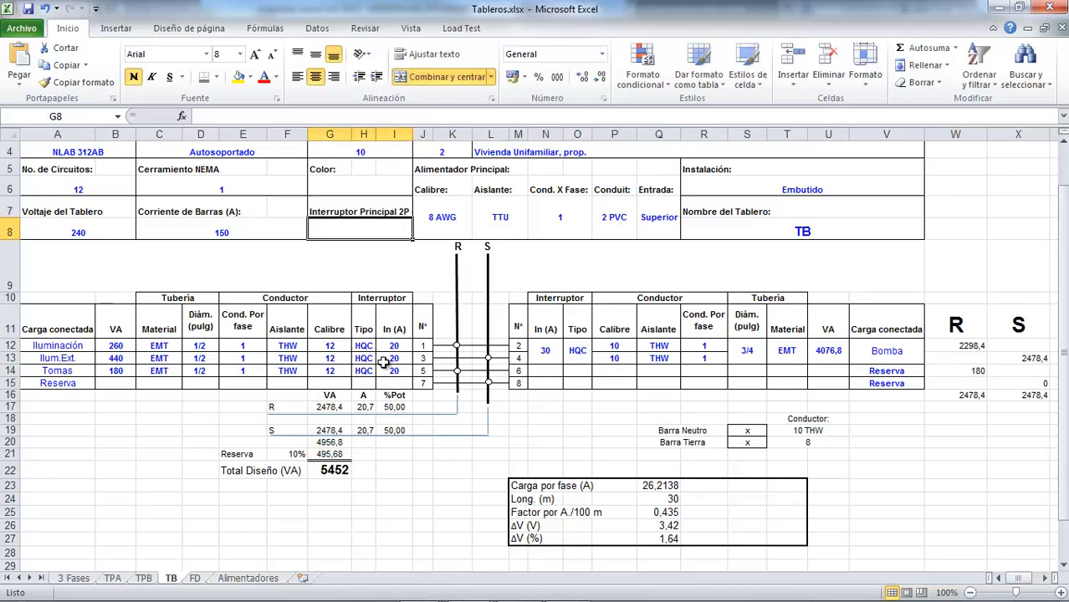
Set the ground bar conductor (Barra Tierra) of panel TB in cell T20 to 10
{"action": "left_click", "coordinate": [803, 441]}
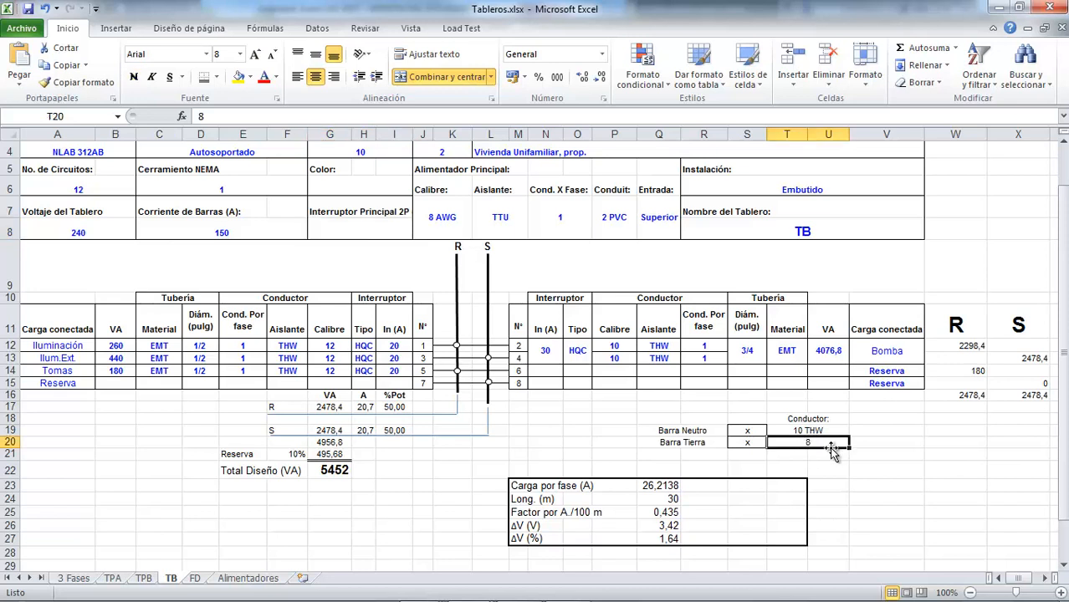
{"action": "type", "text": "10"}
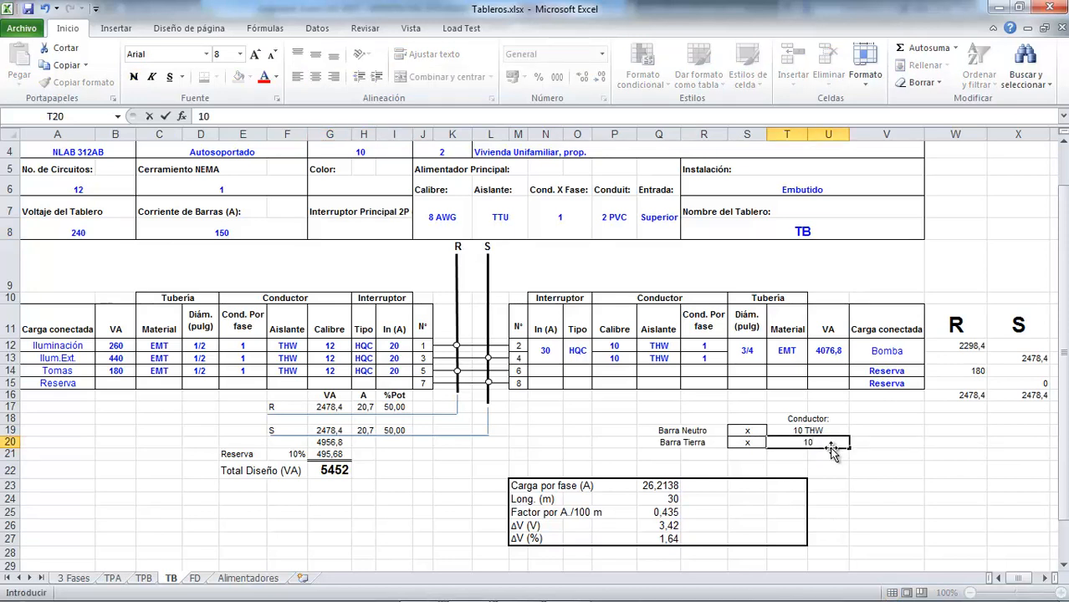
{"action": "key", "text": "Return"}
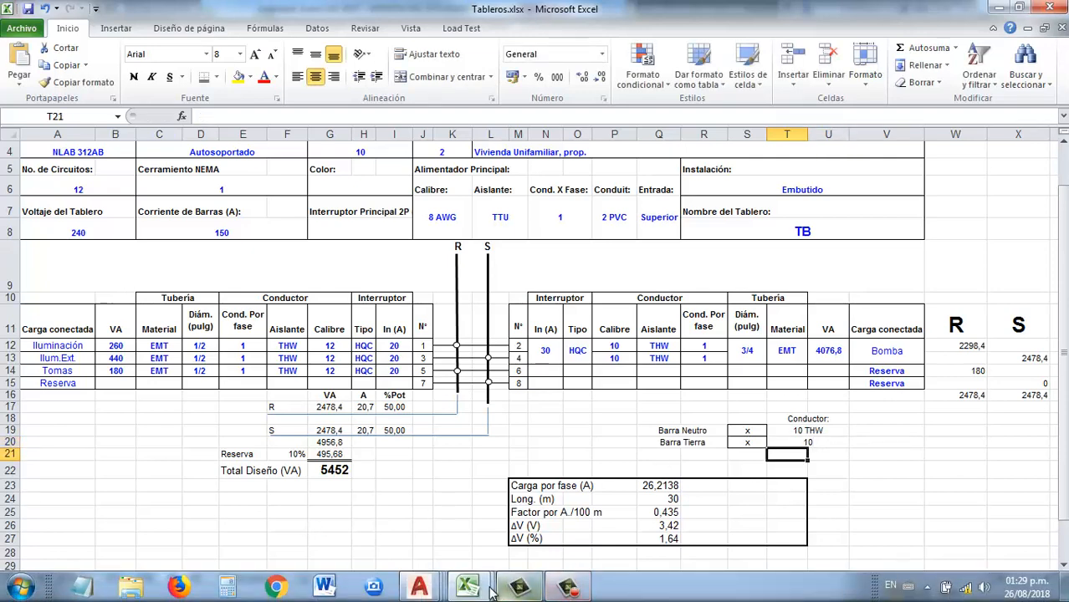
Check the copper grounding conductor size for a 40 A device in Tabla 250.122 of Tablas.xlsx, and return to Tableros.xlsx
{"action": "mouse_move", "coordinate": [468, 586]}
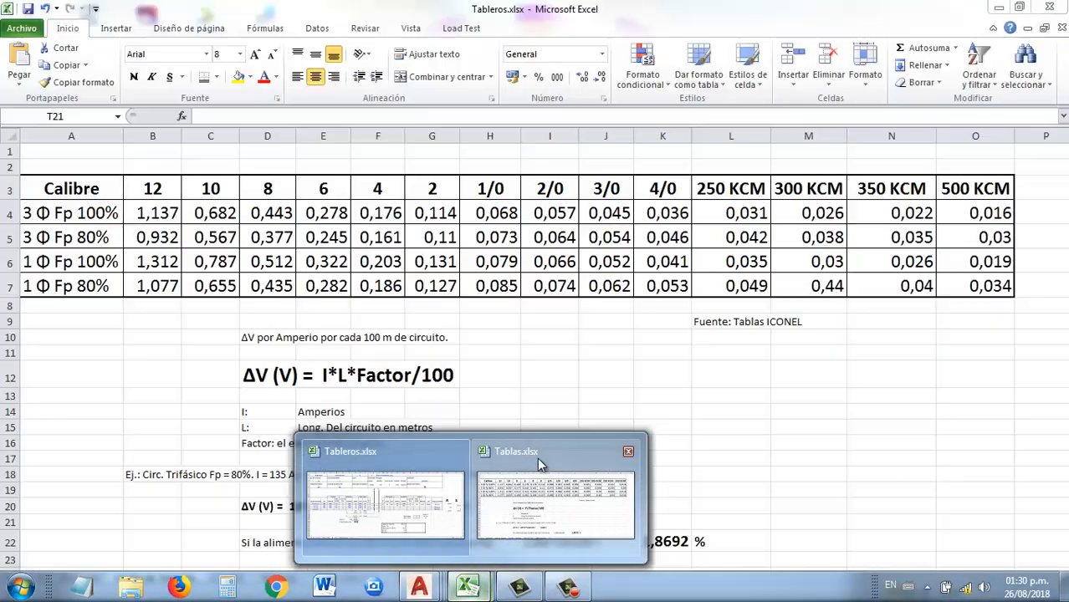
{"action": "left_click", "coordinate": [537, 458]}
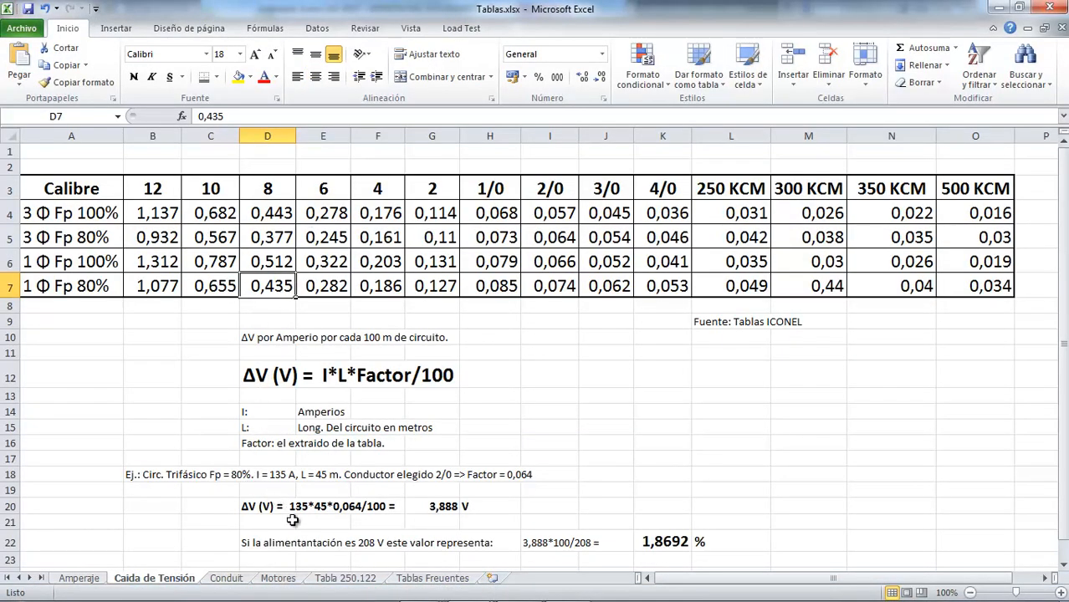
{"action": "left_click", "coordinate": [365, 580]}
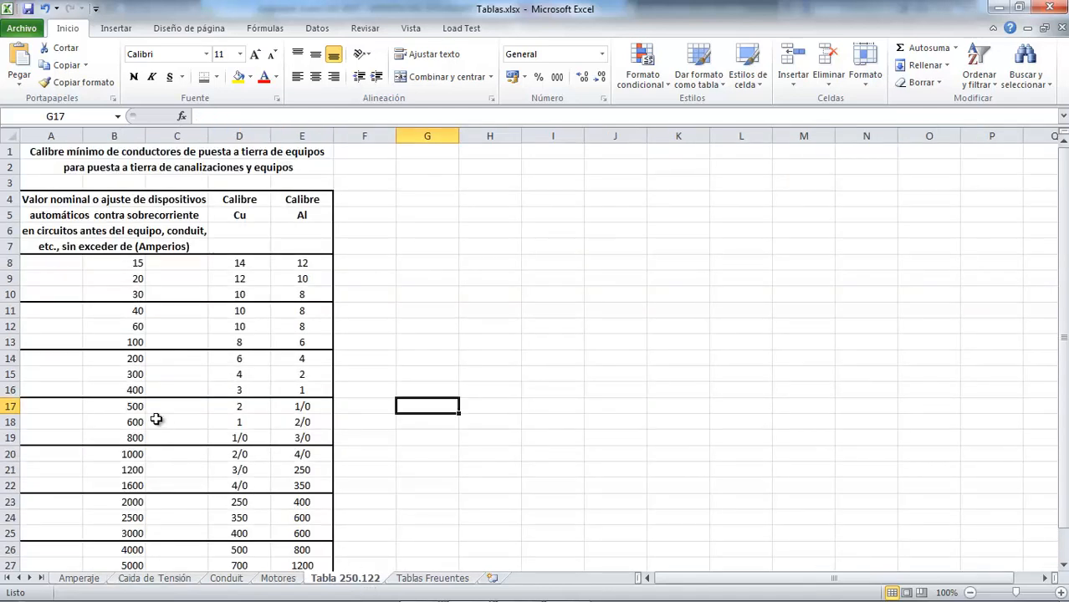
{"action": "left_click", "coordinate": [144, 312]}
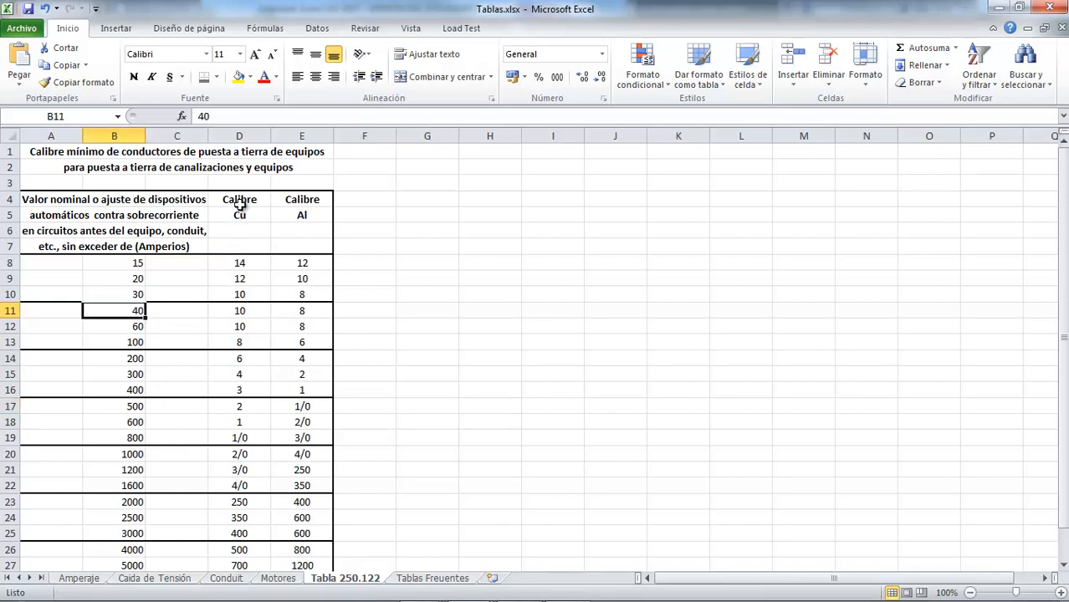
{"action": "left_click", "coordinate": [253, 316]}
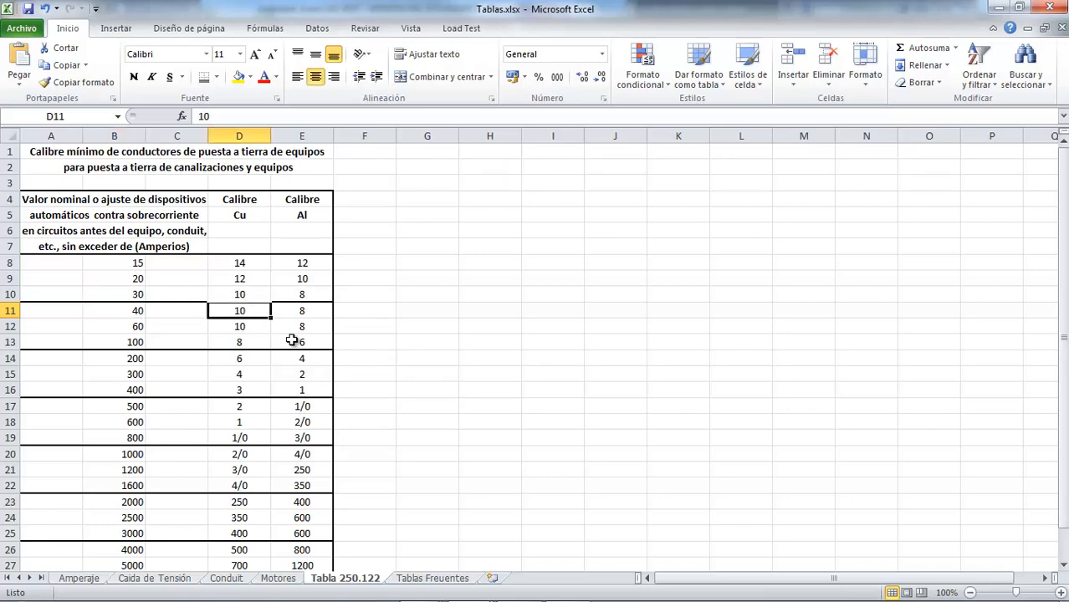
{"action": "key", "text": "alt+Tab"}
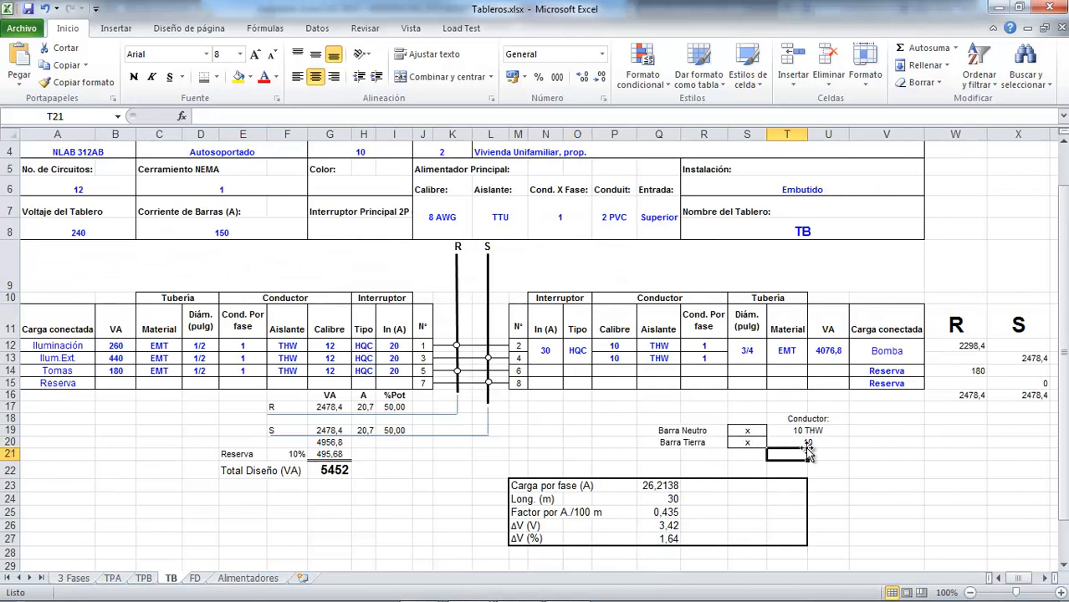
Change the main feeder's insulation (Aislante) for panel TB in cell L7 to THW
{"action": "double_click", "coordinate": [504, 234]}
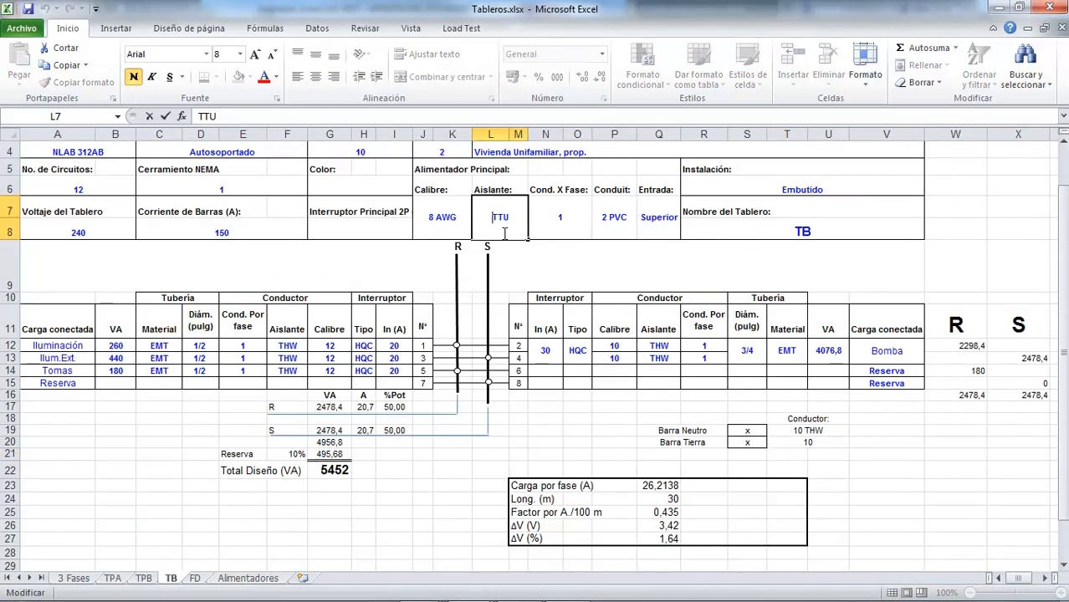
{"action": "type", "text": "THW"}
{"action": "key", "text": "Delete"}
{"action": "key", "text": "Delete"}
{"action": "key", "text": "Delete"}
{"action": "key", "text": "Return"}
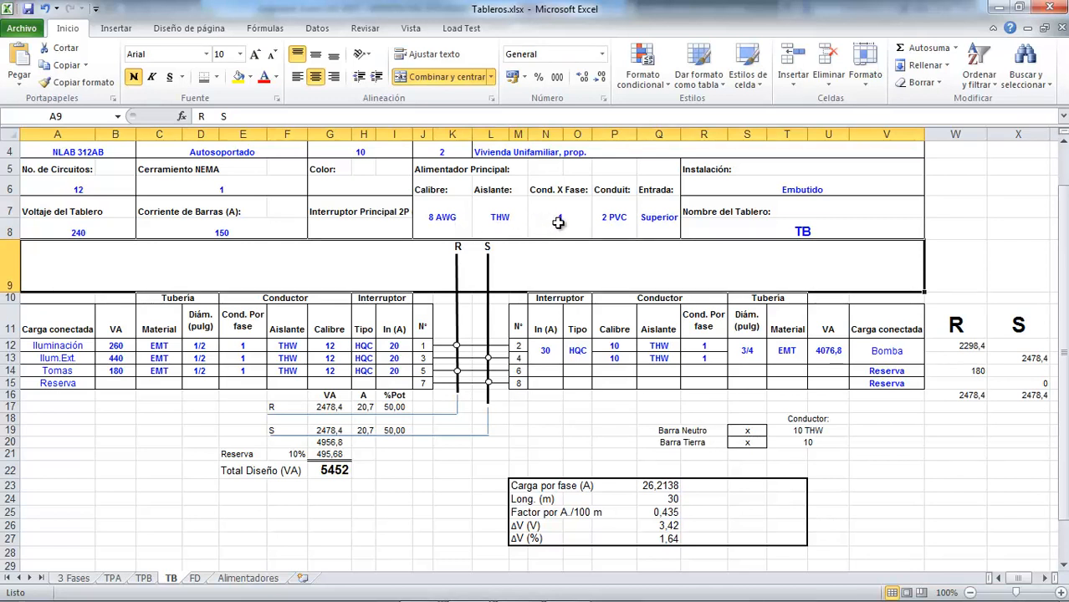
Switch to the Plano1 Tomas.dwg drawing in AutoCAD and make Elect tomas the current layer
{"action": "mouse_move", "coordinate": [377, 592]}
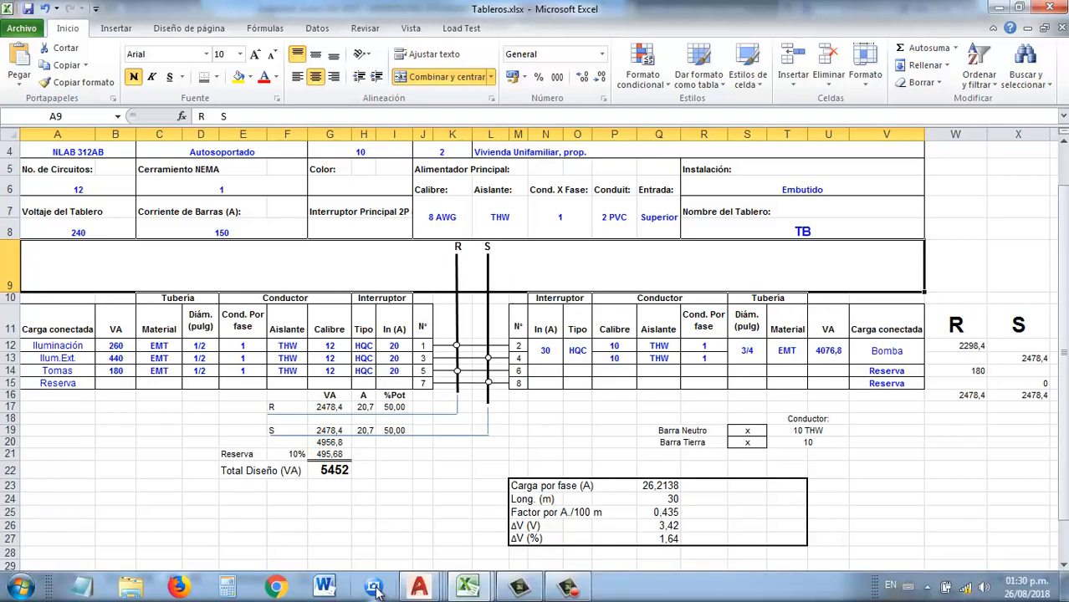
{"action": "mouse_move", "coordinate": [429, 591]}
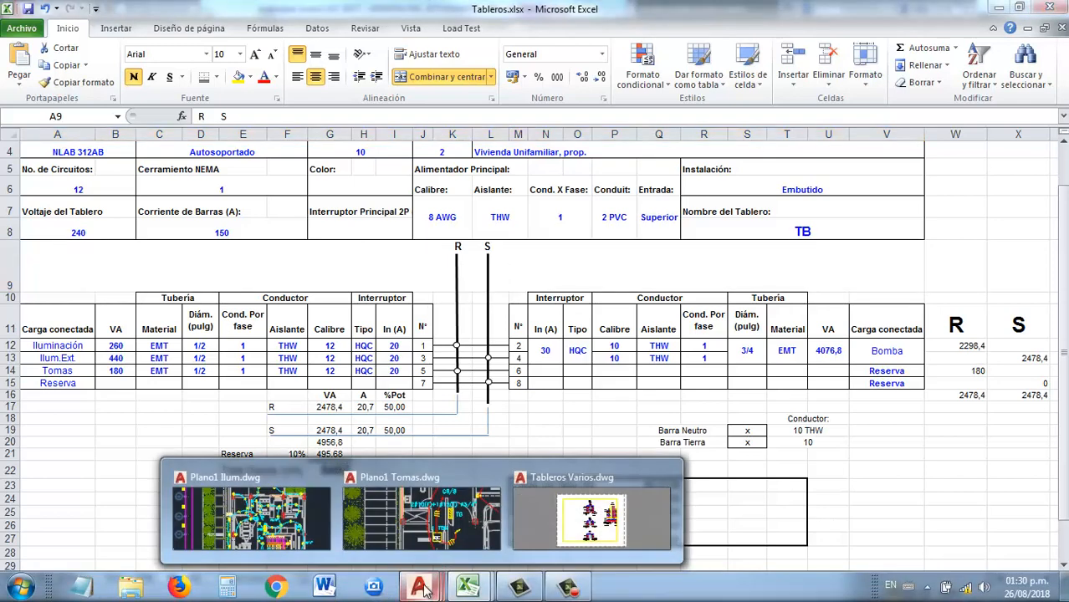
{"action": "left_click", "coordinate": [448, 482]}
{"action": "scroll", "coordinate": [471, 414], "scroll_direction": "down", "scroll_amount": 6}
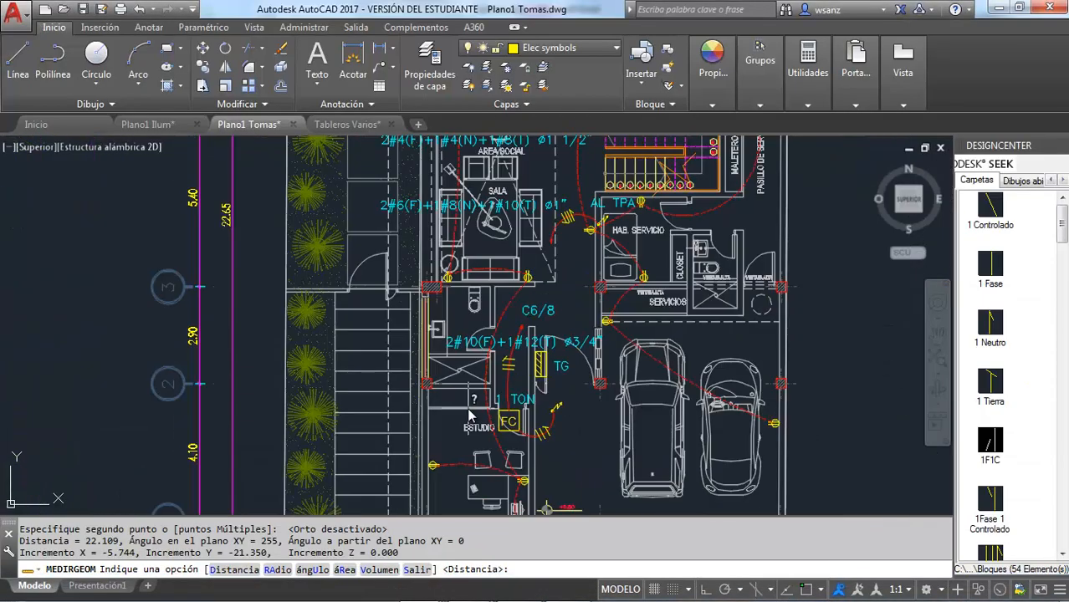
{"action": "scroll", "coordinate": [528, 229], "scroll_direction": "up", "scroll_amount": 6}
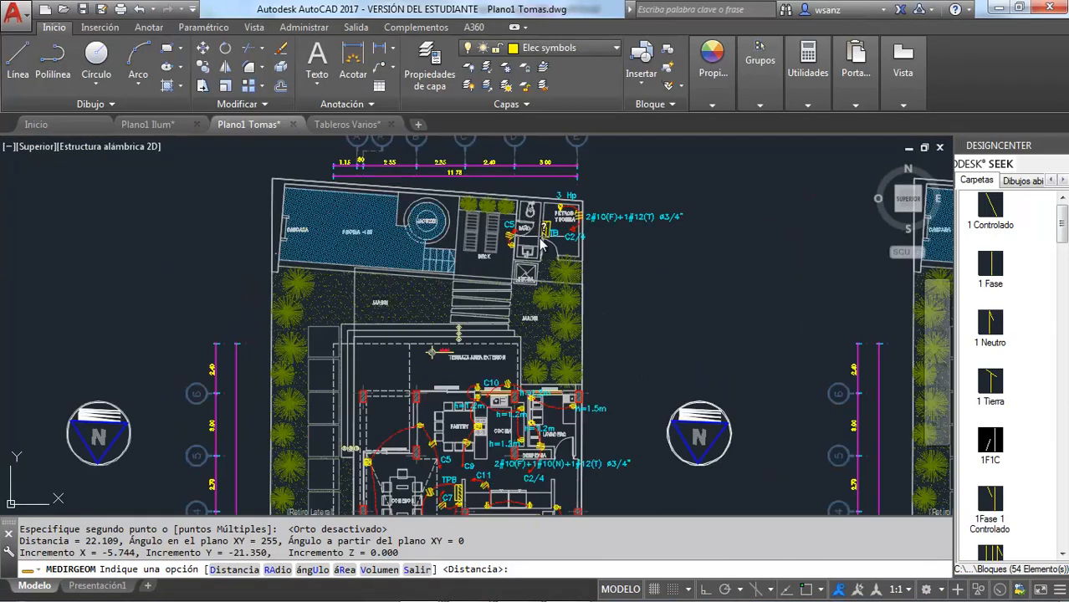
{"action": "scroll", "coordinate": [542, 244], "scroll_direction": "down", "scroll_amount": 2}
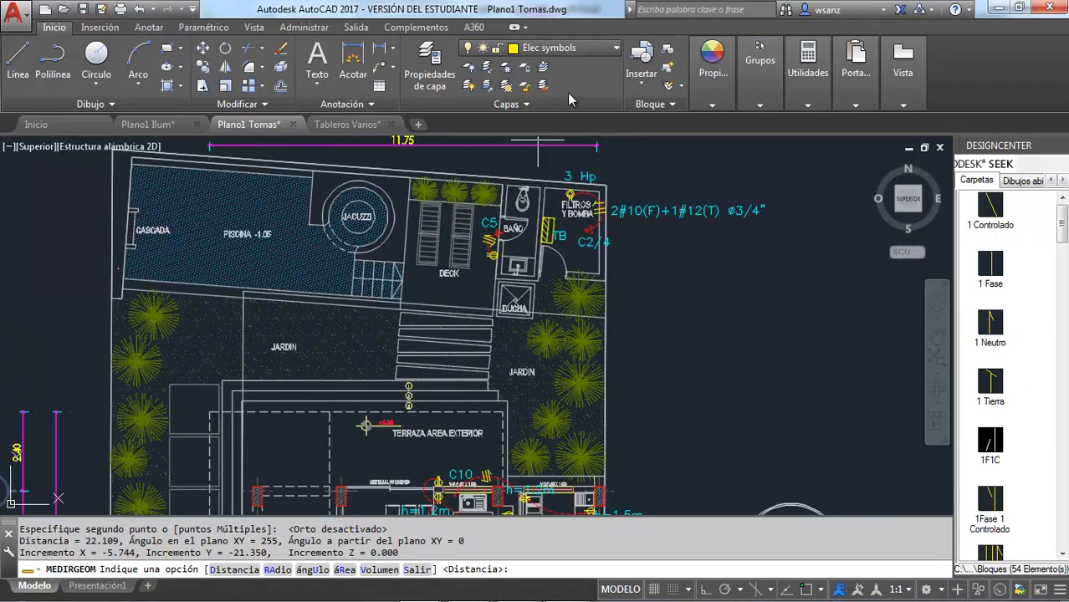
{"action": "left_click", "coordinate": [617, 50]}
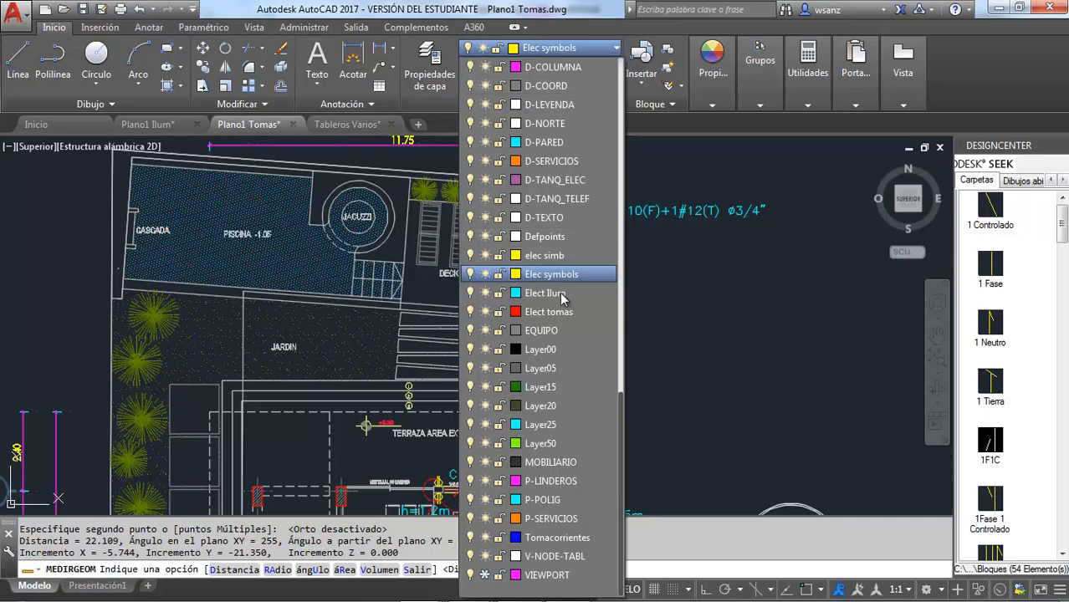
{"action": "left_click", "coordinate": [549, 311]}
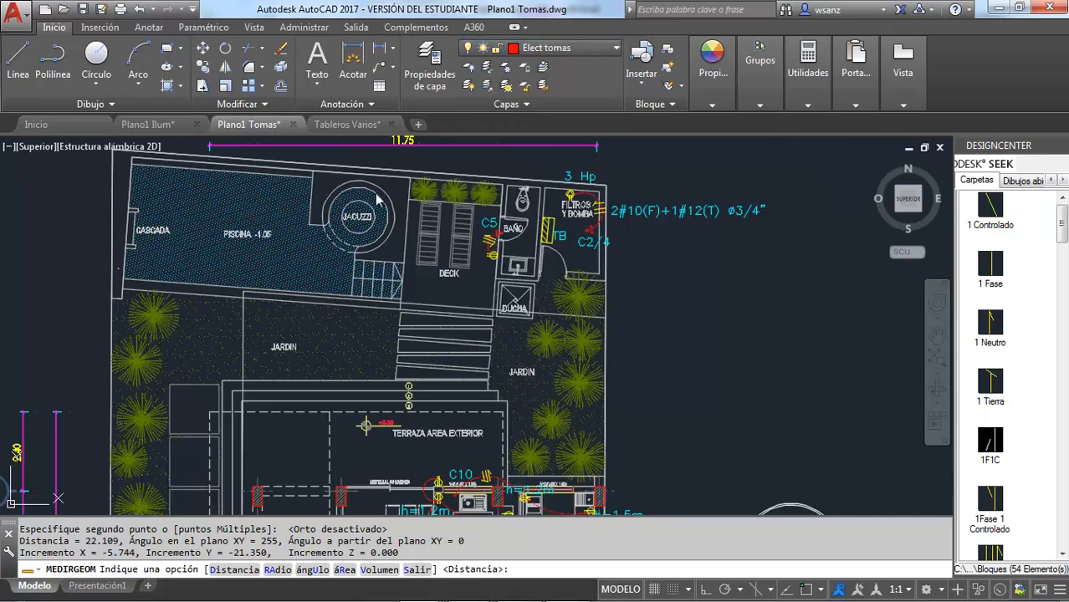
With object snap on, draw a three-point feeder arc from the lower edge of panel TB, past the DUCHA, into the JARDIN
{"action": "scroll", "coordinate": [569, 251], "scroll_direction": "up", "scroll_amount": 6}
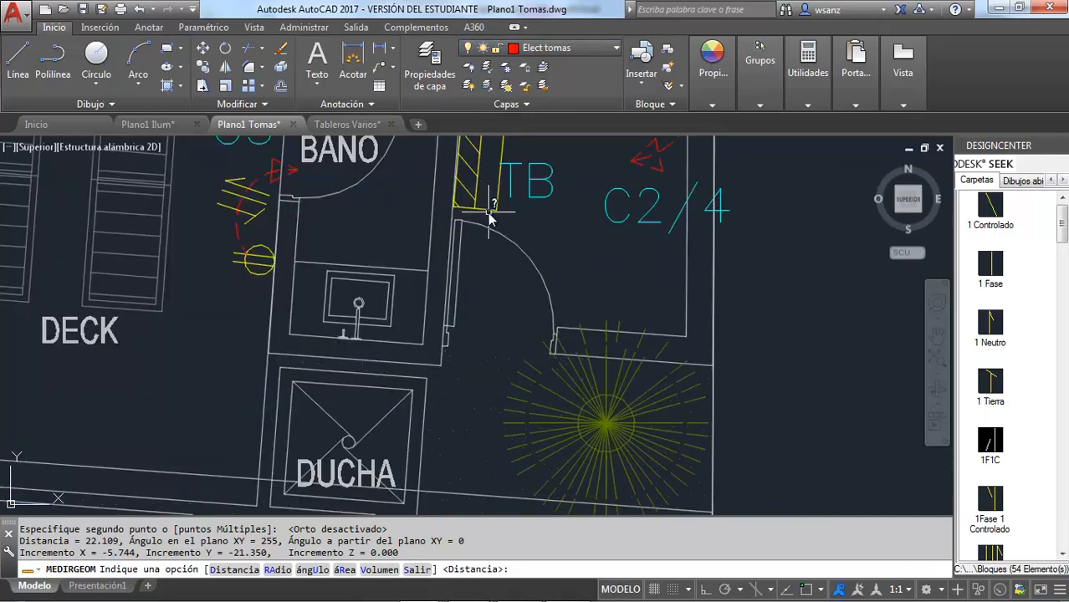
{"action": "key", "text": "F3"}
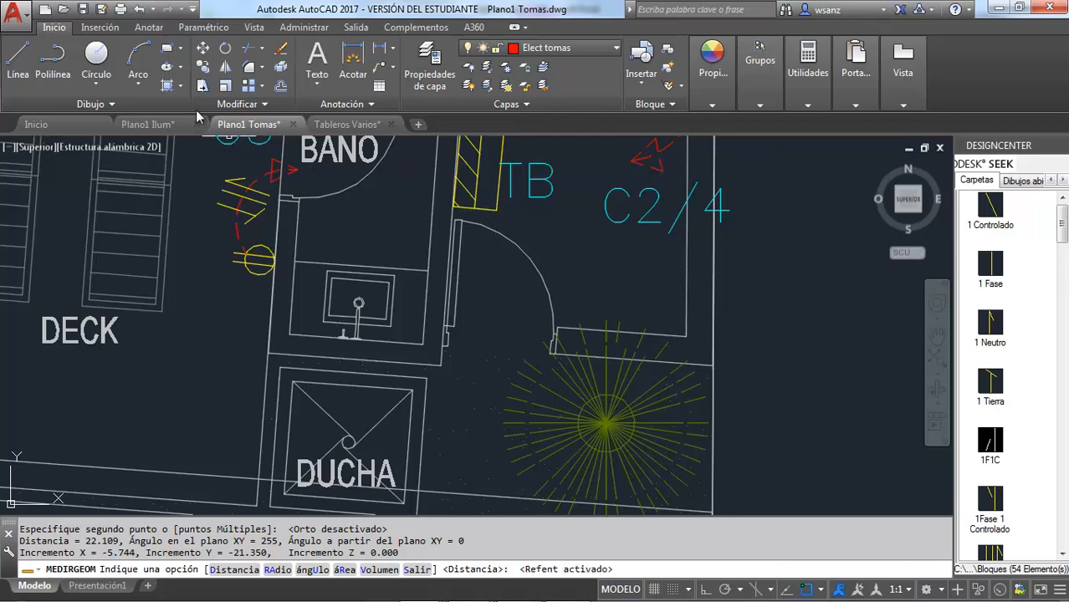
{"action": "key", "text": "Escape"}
{"action": "left_click", "coordinate": [140, 57]}
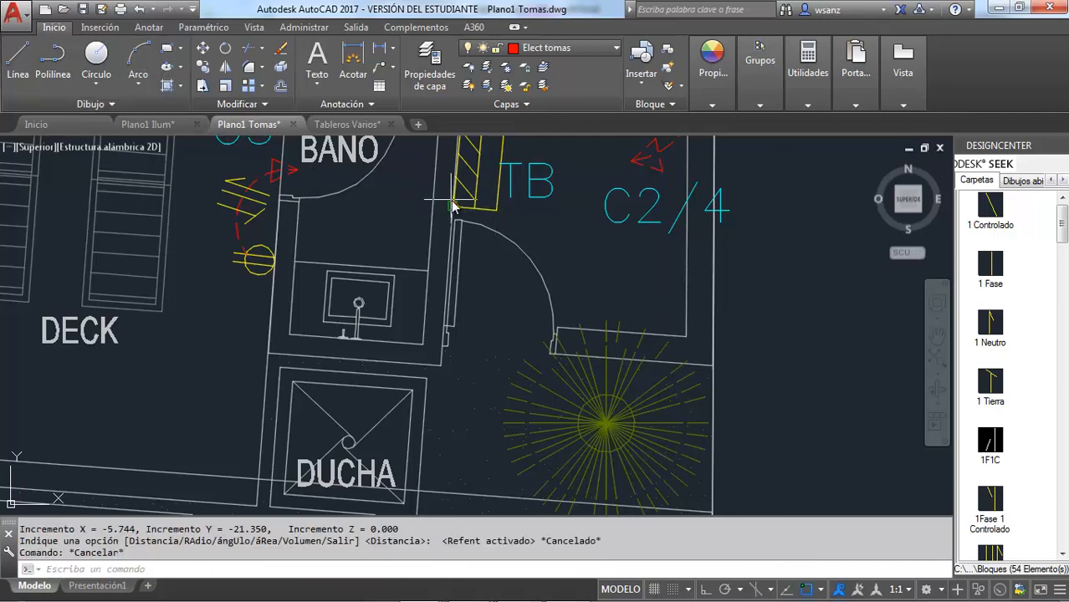
{"action": "left_click", "coordinate": [494, 216]}
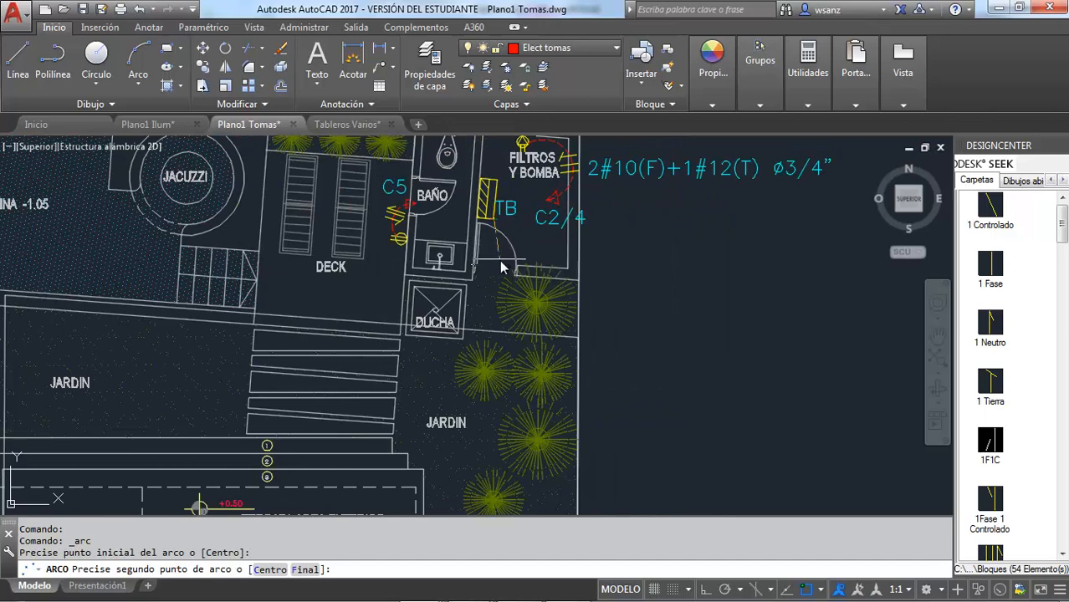
{"action": "left_click", "coordinate": [500, 278]}
{"action": "left_click", "coordinate": [438, 378]}
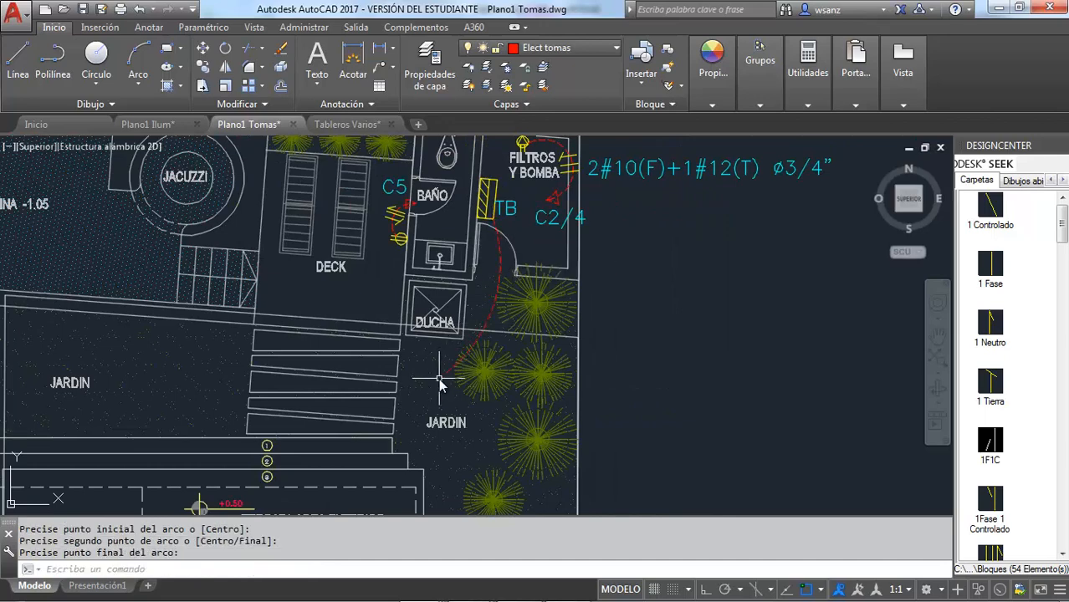
Draw a closed triangular arrowhead with the Line command at the free end of panel TB's feeder arc
{"action": "left_click", "coordinate": [18, 59]}
{"action": "scroll", "coordinate": [435, 364], "scroll_direction": "up", "scroll_amount": 6}
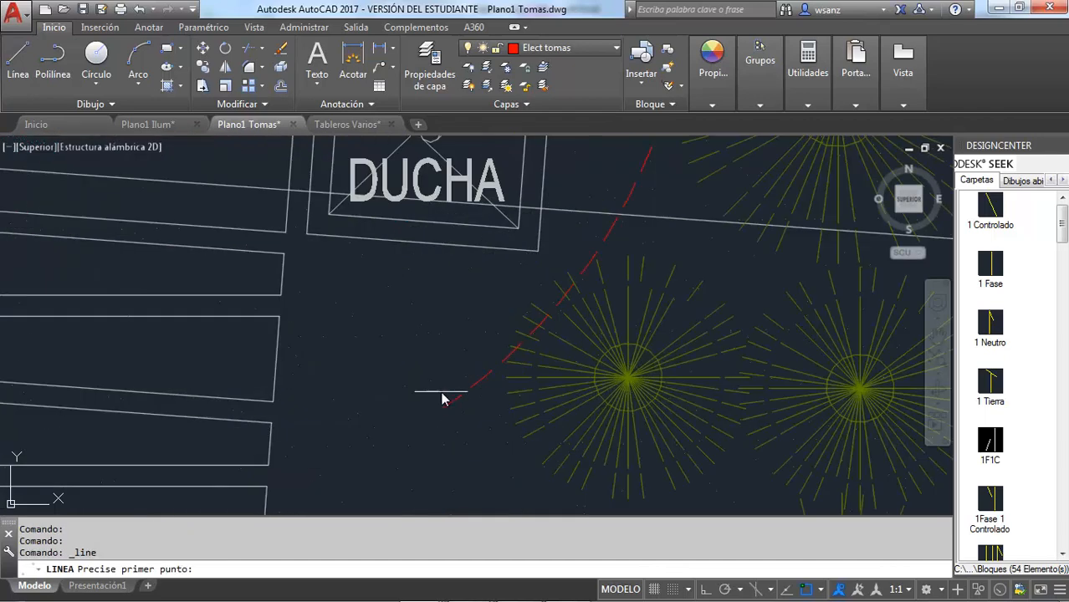
{"action": "scroll", "coordinate": [443, 399], "scroll_direction": "up", "scroll_amount": 3}
{"action": "left_click", "coordinate": [486, 374]}
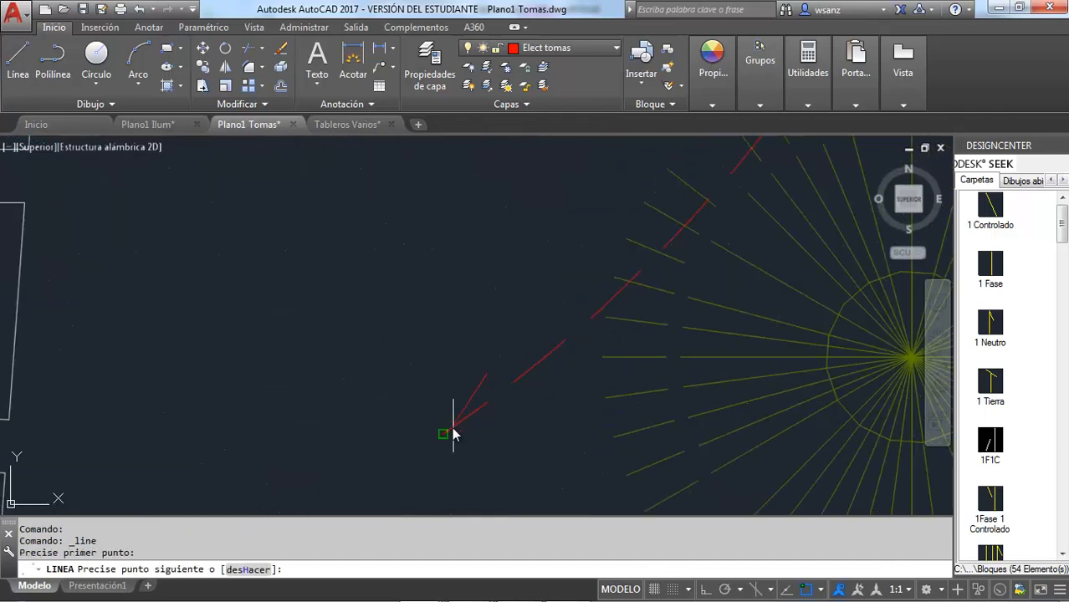
{"action": "left_click", "coordinate": [443, 433]}
{"action": "left_click", "coordinate": [508, 407]}
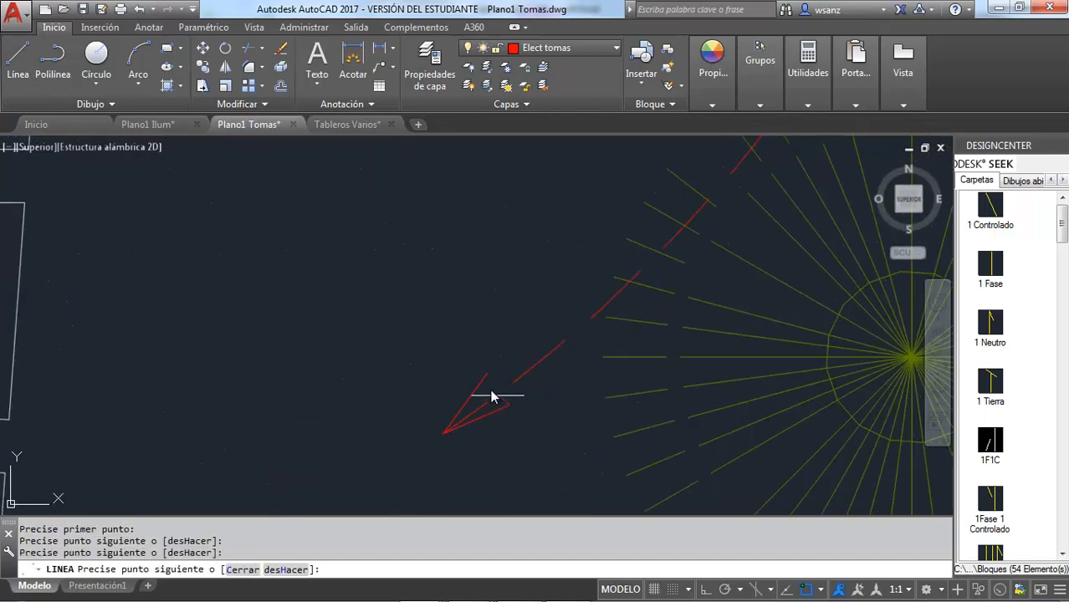
{"action": "left_click", "coordinate": [487, 375]}
{"action": "scroll", "coordinate": [486, 378], "scroll_direction": "down", "scroll_amount": 5}
{"action": "key", "text": "Escape"}
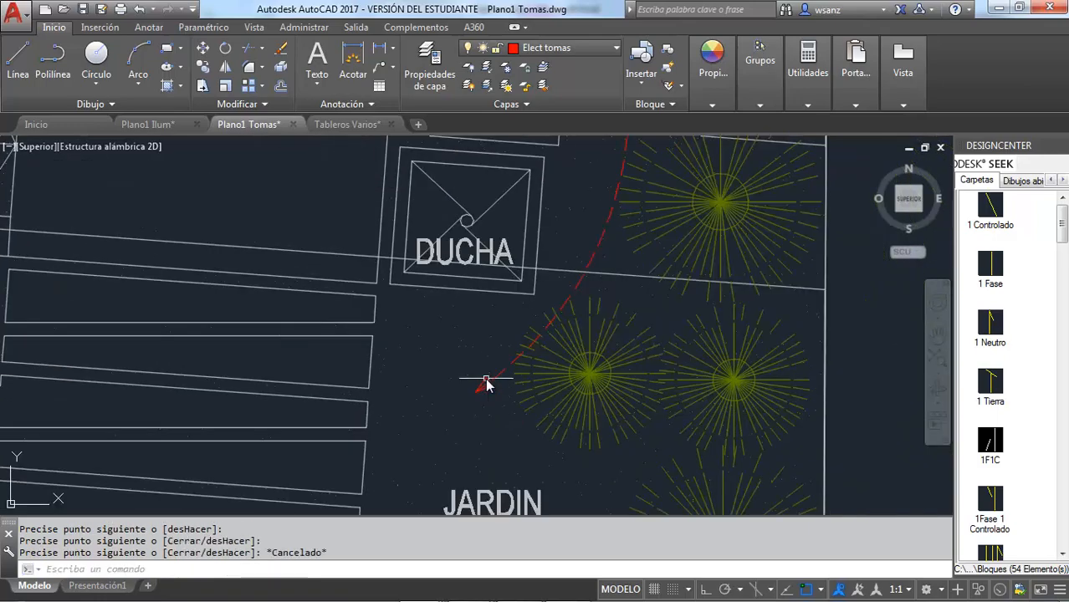
Copy the conductor symbol on panel TPB's feeder arc beside the COMEDOR to the clipboard
{"action": "scroll", "coordinate": [485, 380], "scroll_direction": "down", "scroll_amount": 5}
{"action": "scroll", "coordinate": [416, 425], "scroll_direction": "down", "scroll_amount": 3}
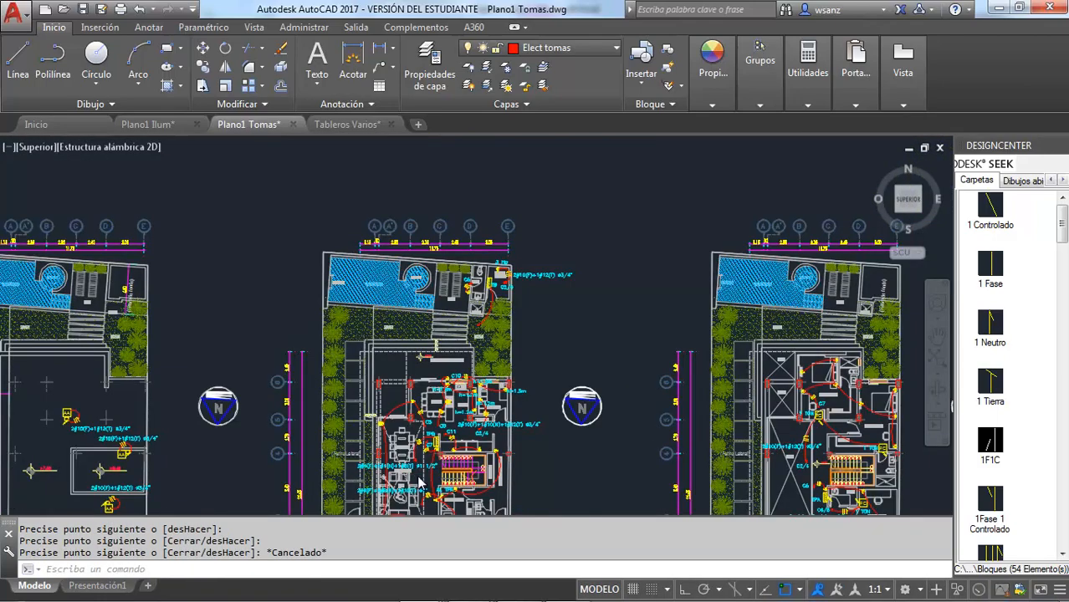
{"action": "scroll", "coordinate": [415, 427], "scroll_direction": "up", "scroll_amount": 3}
{"action": "scroll", "coordinate": [420, 443], "scroll_direction": "up", "scroll_amount": 3}
{"action": "scroll", "coordinate": [422, 450], "scroll_direction": "up", "scroll_amount": 2}
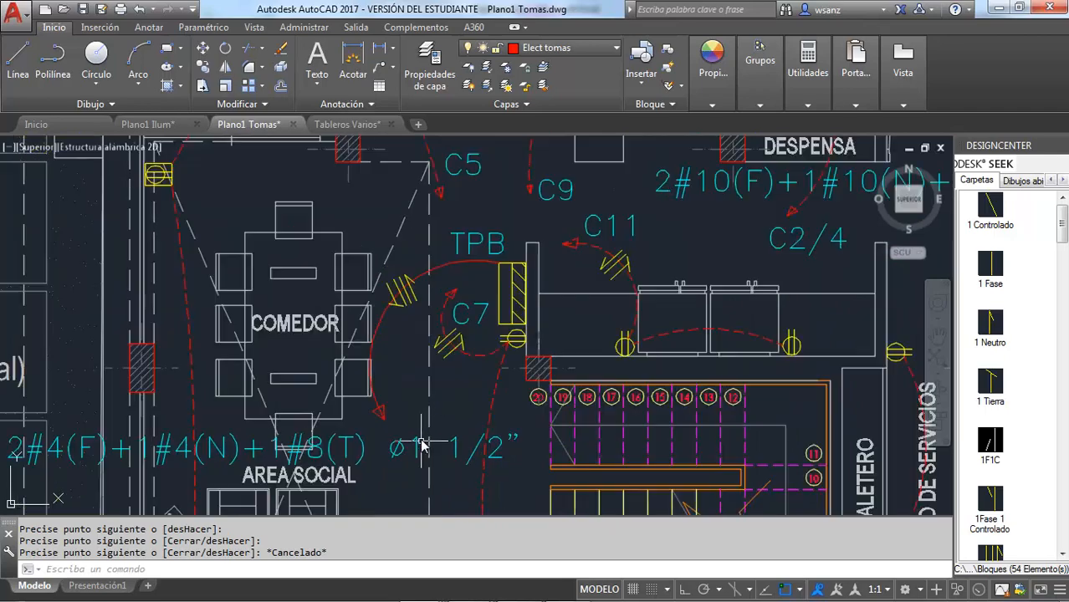
{"action": "left_click", "coordinate": [411, 305]}
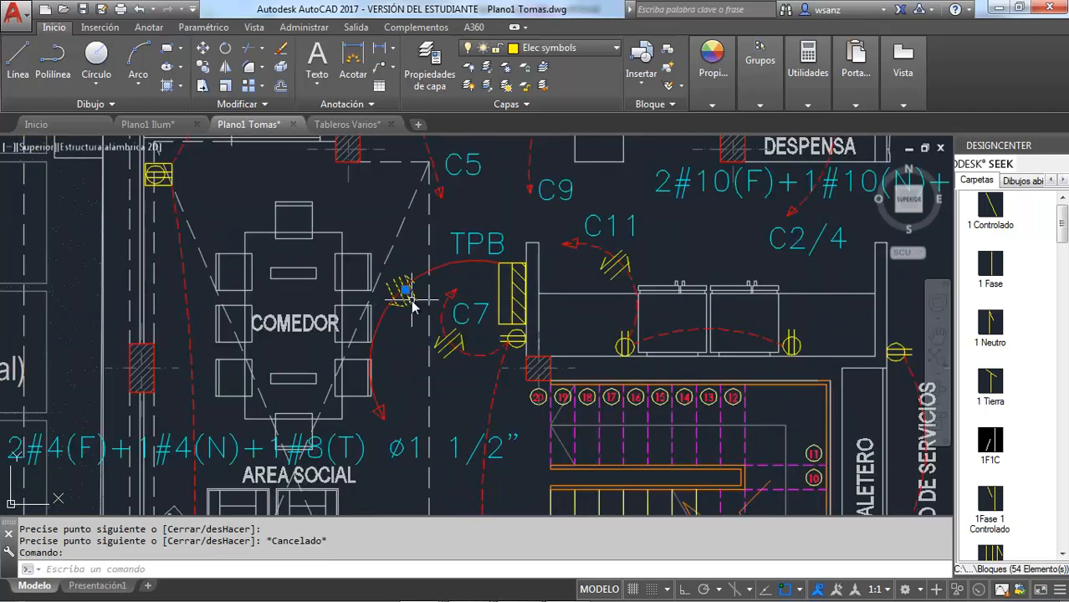
{"action": "key", "text": "ctrl+c"}
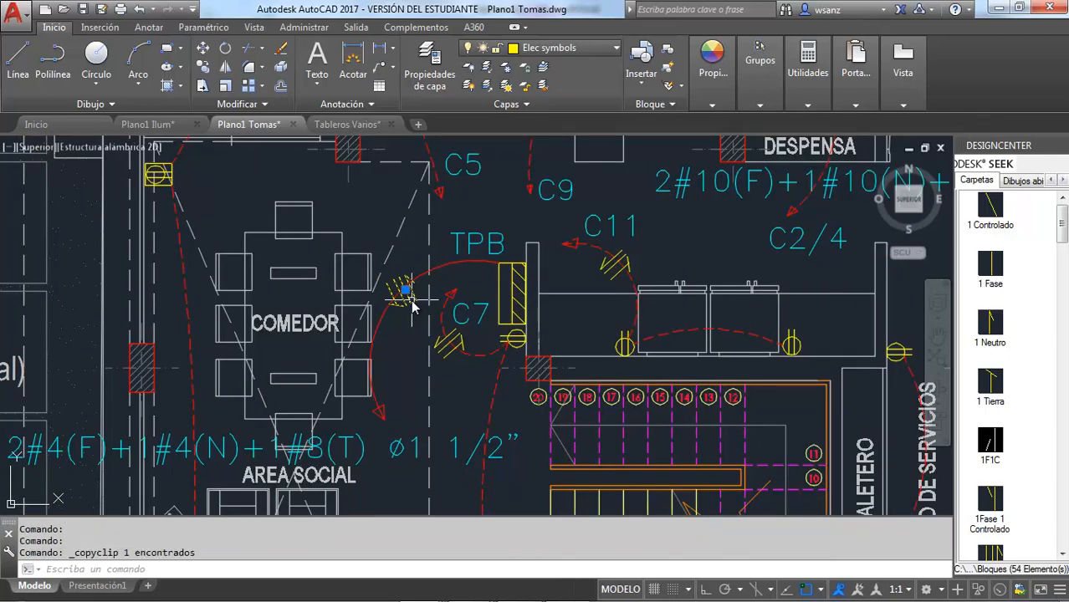
Paste the copied conductor symbol onto panel TB's feeder arc beside the DUCHA, with object snap off and ortho on
{"action": "scroll", "coordinate": [459, 308], "scroll_direction": "down", "scroll_amount": 8}
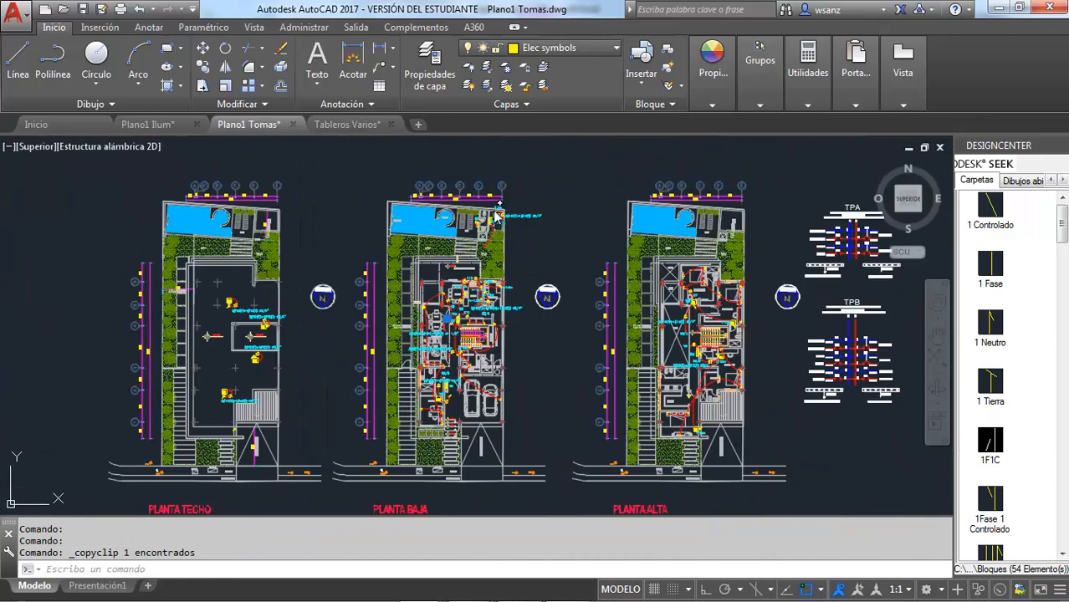
{"action": "scroll", "coordinate": [476, 273], "scroll_direction": "up", "scroll_amount": 6}
{"action": "key", "text": "ctrl+v"}
{"action": "scroll", "coordinate": [475, 371], "scroll_direction": "up", "scroll_amount": 4}
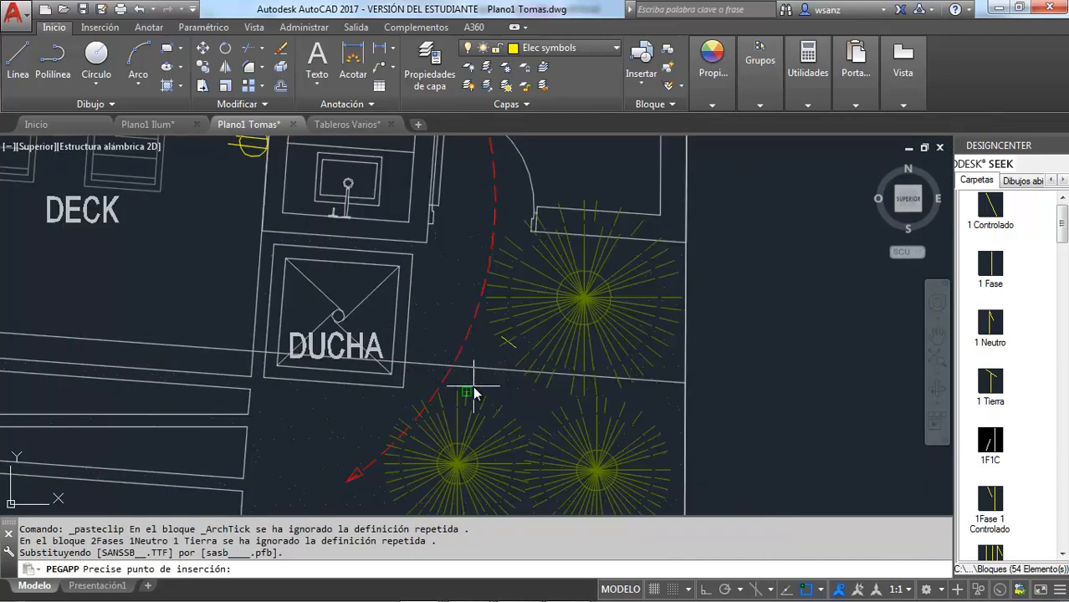
{"action": "key", "text": "F3"}
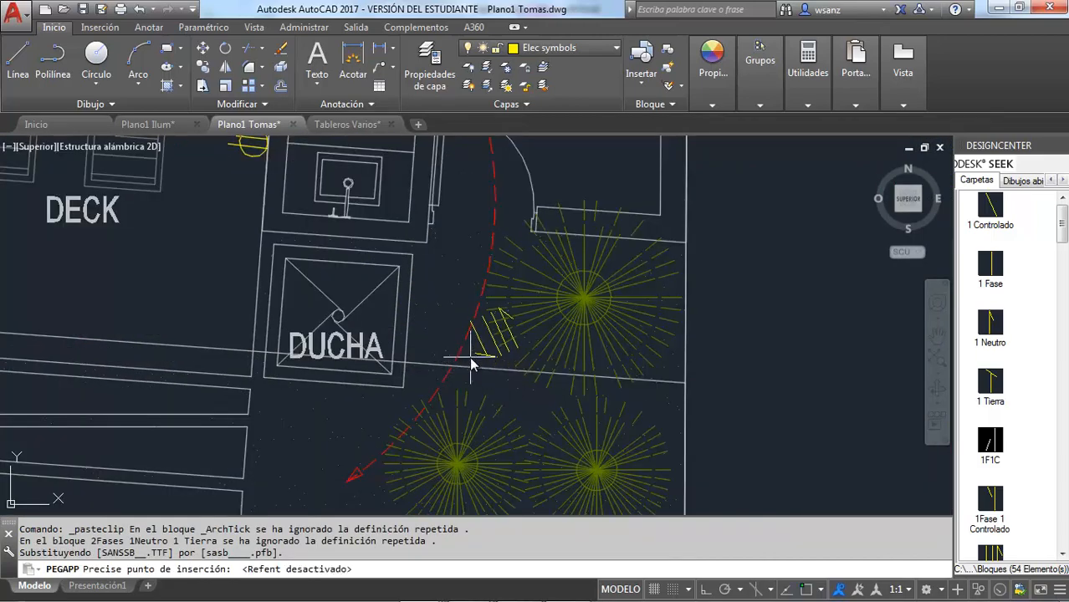
{"action": "key", "text": "F8"}
{"action": "left_click", "coordinate": [454, 339]}
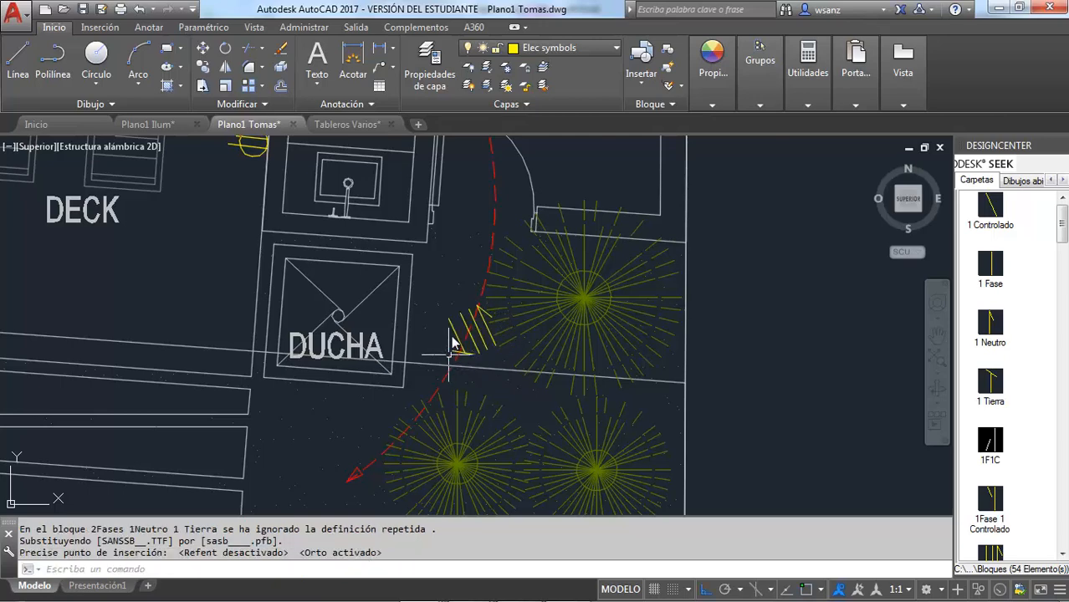
Rotate the pasted conductor symbol beside the DUCHA, with ortho off, so it lies across panel TB's feeder arc
{"action": "left_click", "coordinate": [456, 335]}
{"action": "right_click", "coordinate": [454, 335]}
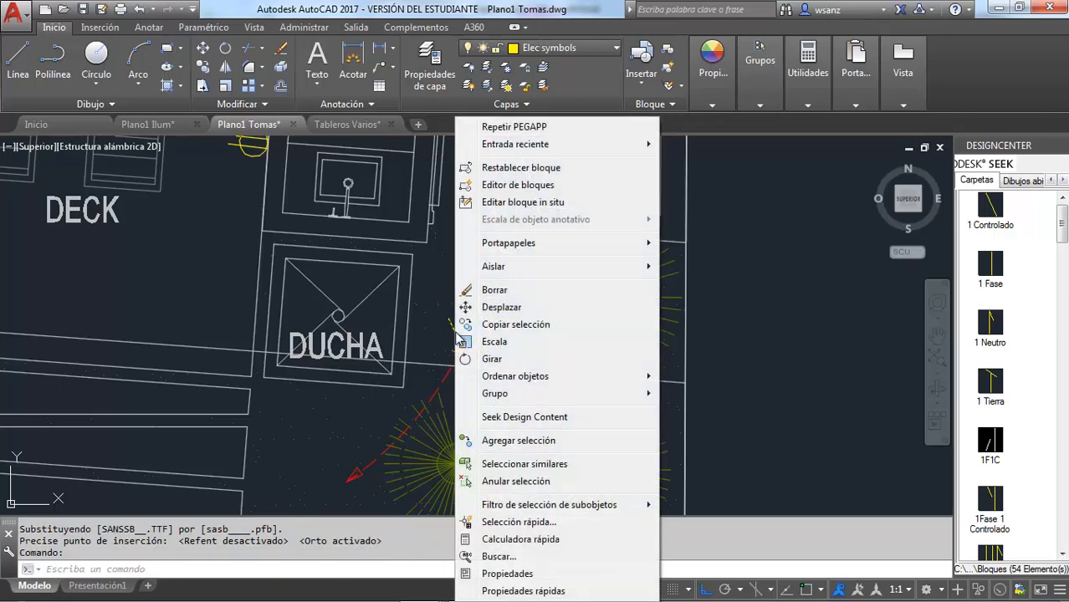
{"action": "left_click", "coordinate": [471, 357]}
{"action": "left_click", "coordinate": [482, 318]}
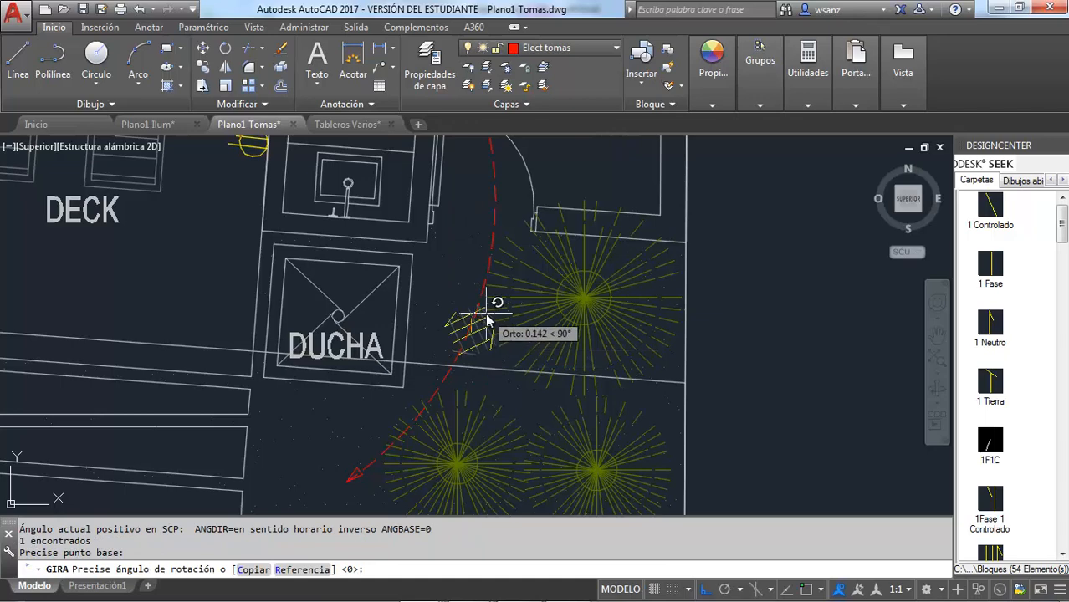
{"action": "key", "text": "F8"}
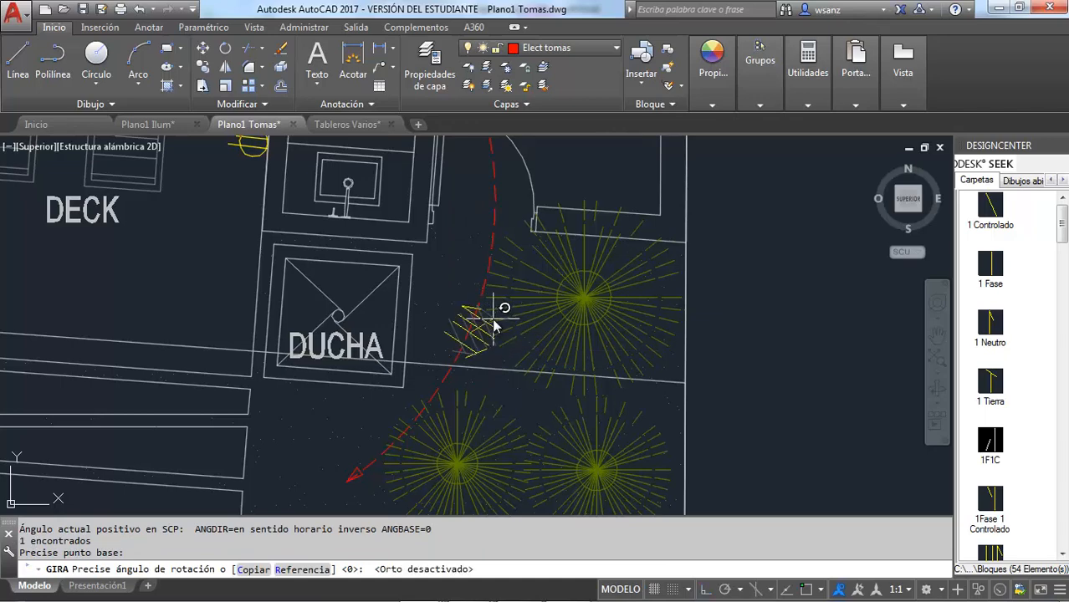
{"action": "left_click", "coordinate": [493, 324]}
{"action": "scroll", "coordinate": [493, 325], "scroll_direction": "down", "scroll_amount": 5}
{"action": "key", "text": "Escape"}
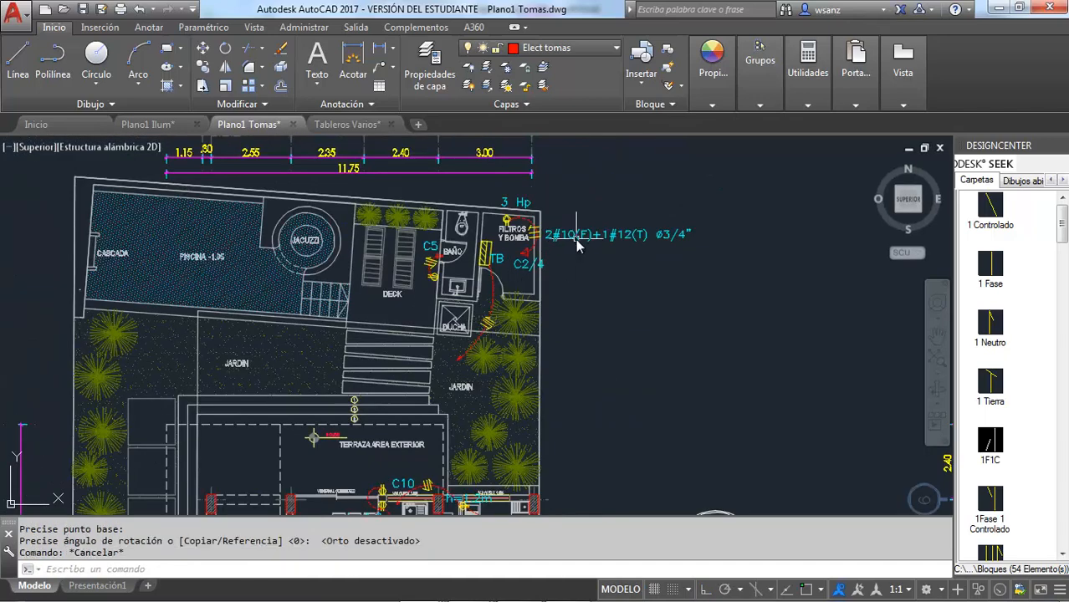
Copy the 2#10(F)+1#12(T) ø3/4" label beside FILTROS Y BOMBA and paste it just below the feeder's arrowhead in the JARDIN
{"action": "left_click", "coordinate": [576, 239]}
{"action": "key", "text": "ctrl+c"}
{"action": "key", "text": "ctrl+v"}
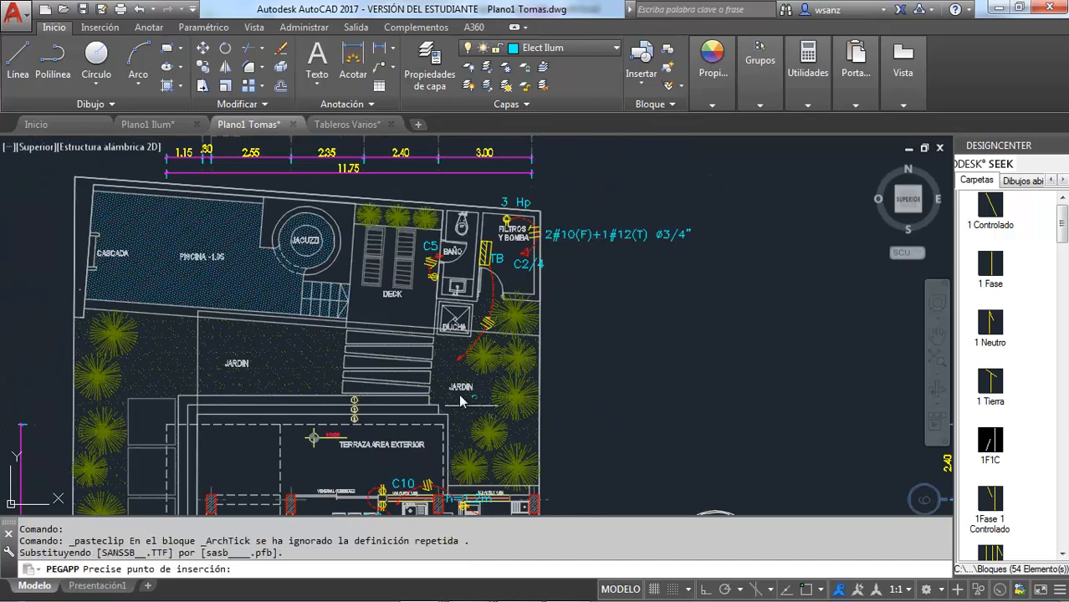
{"action": "scroll", "coordinate": [456, 385], "scroll_direction": "up", "scroll_amount": 4}
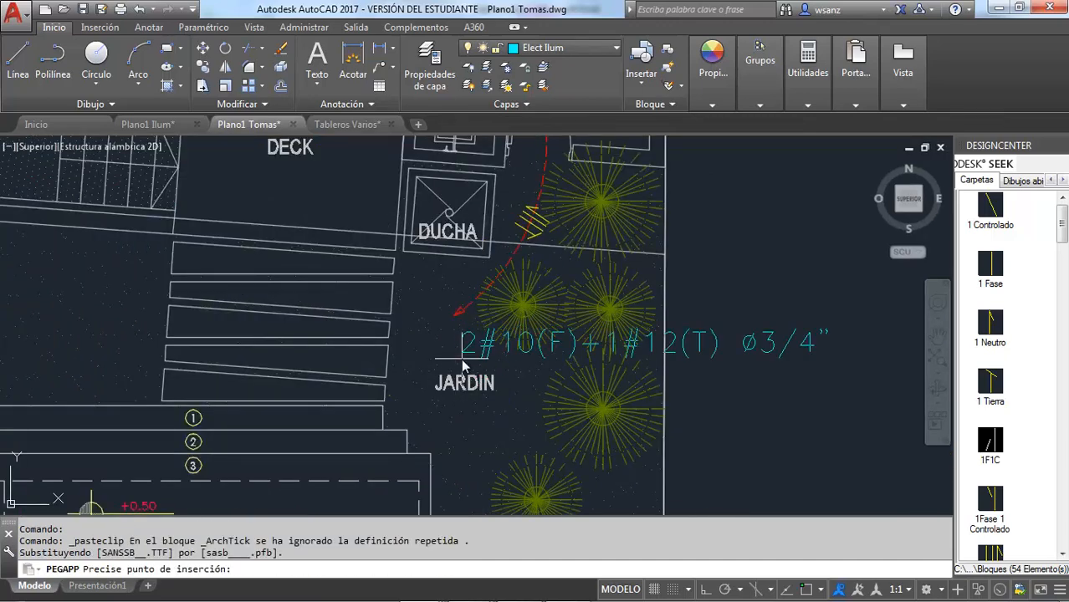
{"action": "left_click", "coordinate": [461, 355]}
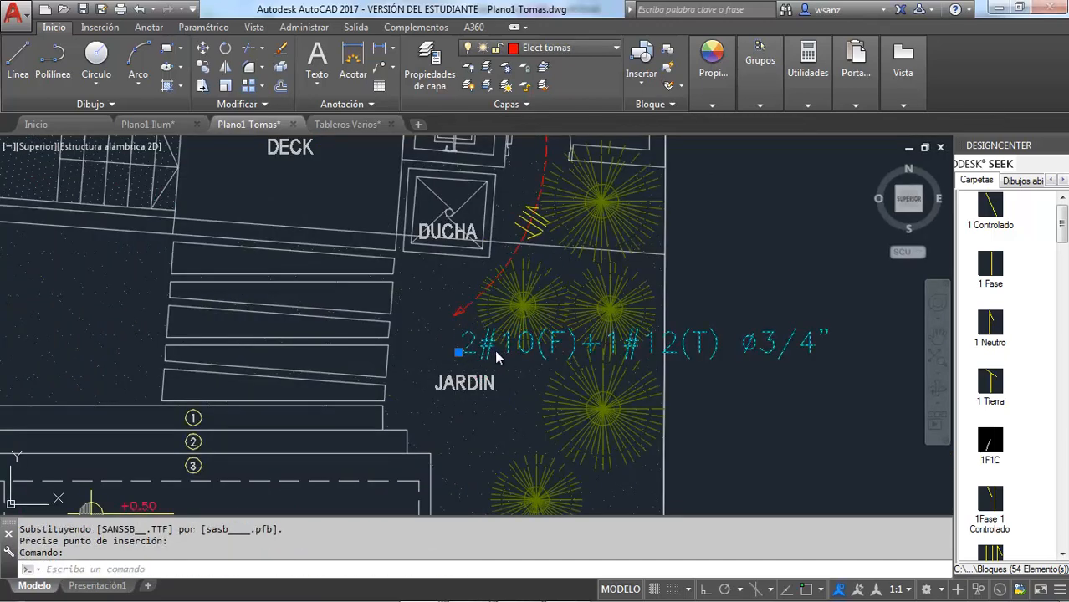
Change the phase conductors in the pasted feeder label to 2#8(F)
{"action": "double_click", "coordinate": [498, 349]}
{"action": "left_click", "coordinate": [505, 350]}
{"action": "key", "text": "BackSpace"}
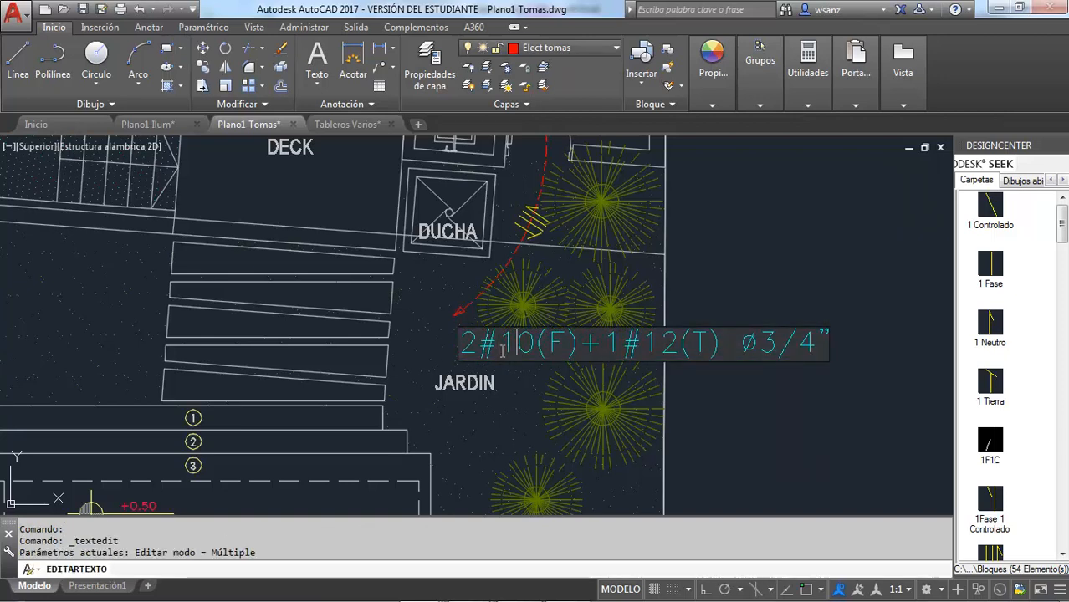
{"action": "type", "text": "8"}
{"action": "key", "text": "Delete"}
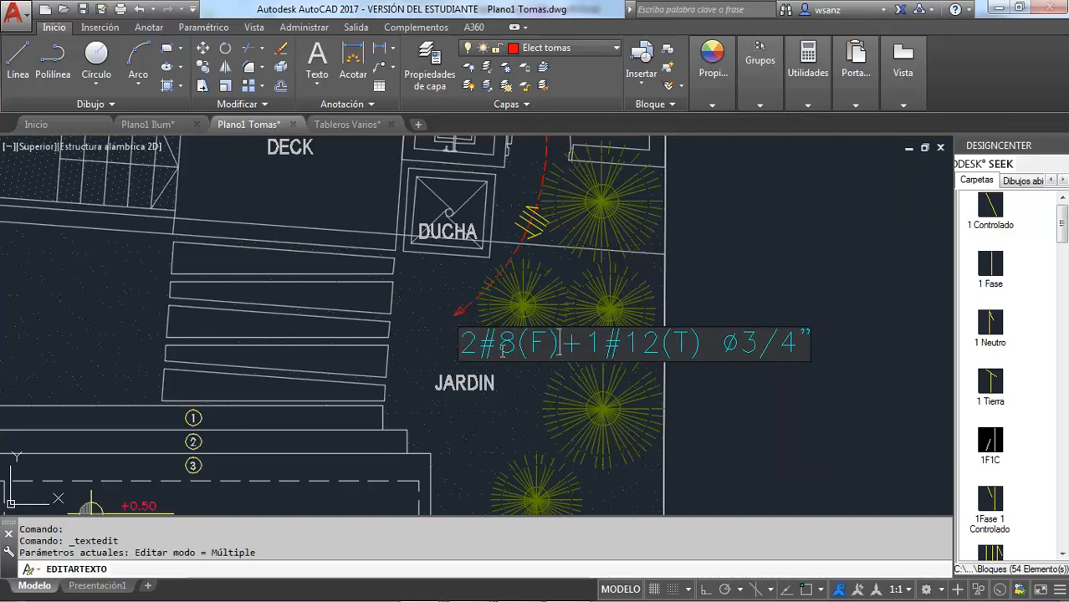
Insert the neutral conductor 1#10(N)+ before the ground conductor in the feeder label
{"action": "key", "text": "Left"}
{"action": "key", "text": "Left"}
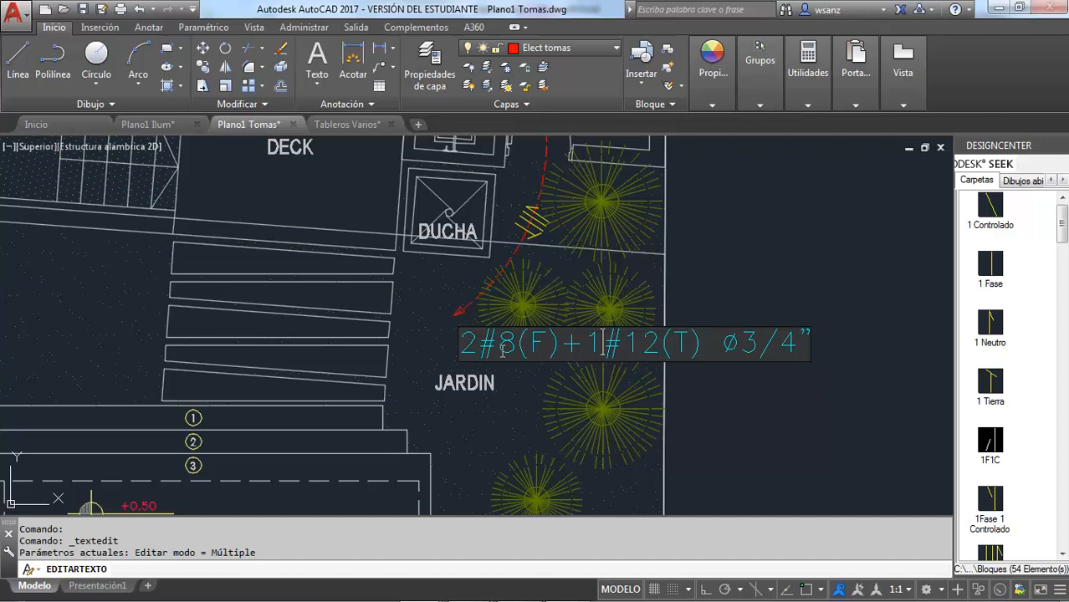
{"action": "type", "text": "1#10("}
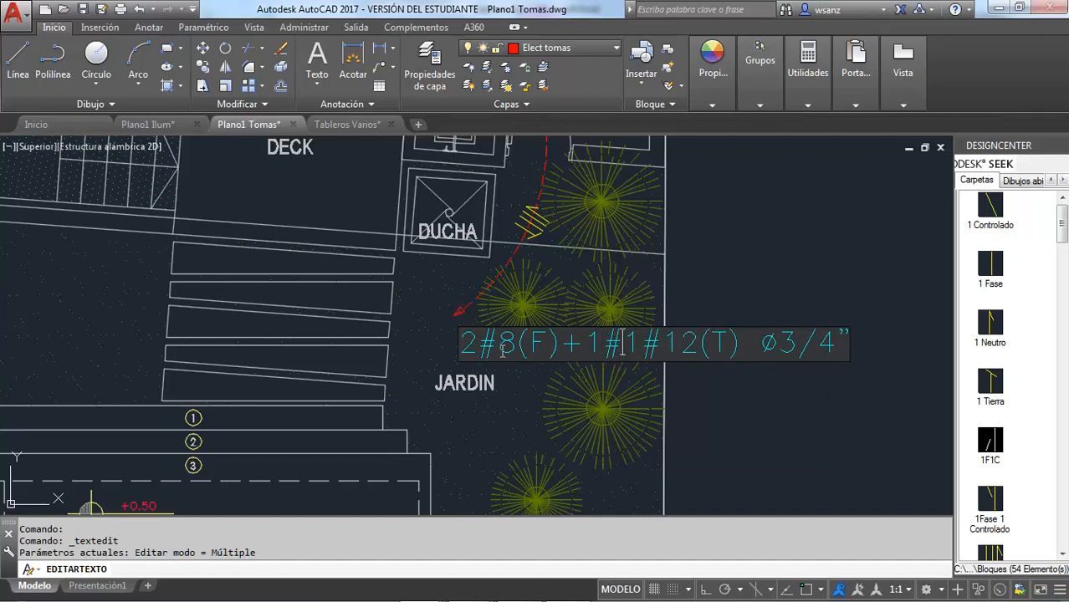
{"action": "type", "text": "1"}
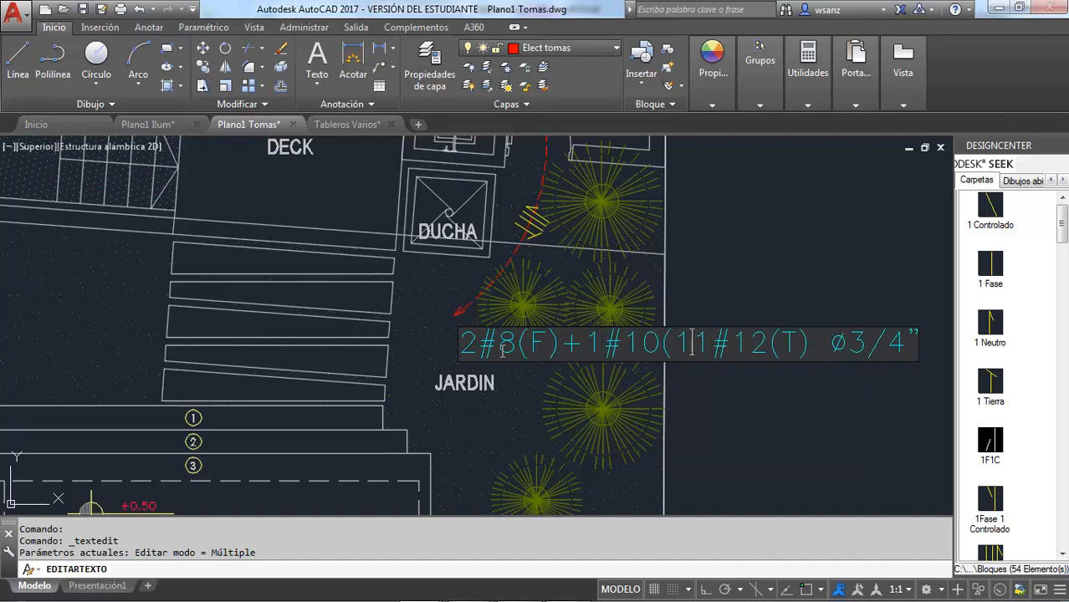
{"action": "key", "text": "BackSpace"}
{"action": "type", "text": "N"}
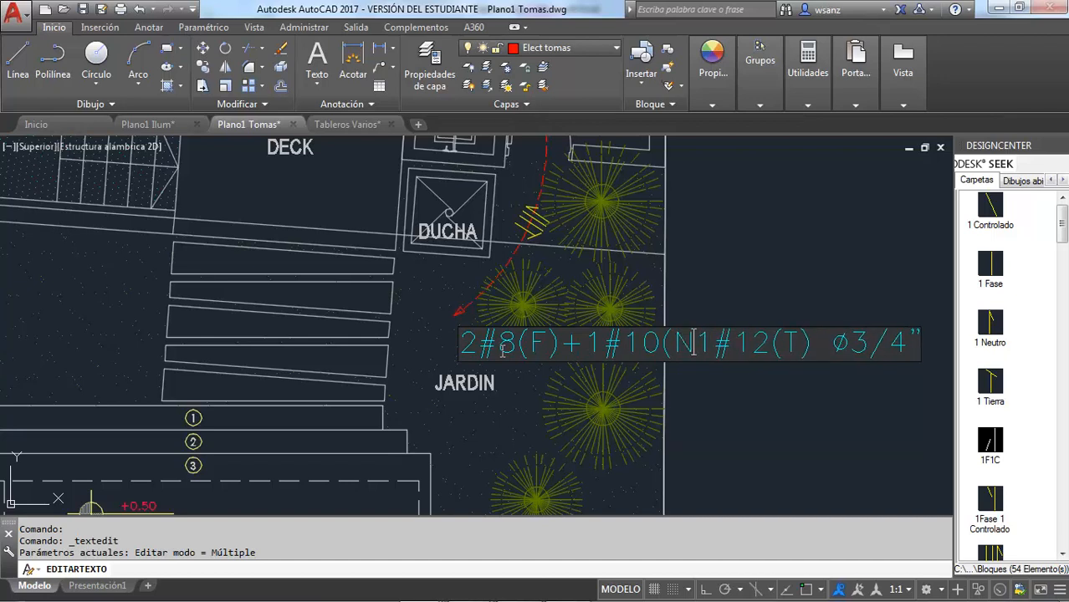
{"action": "type", "text": ")+"}
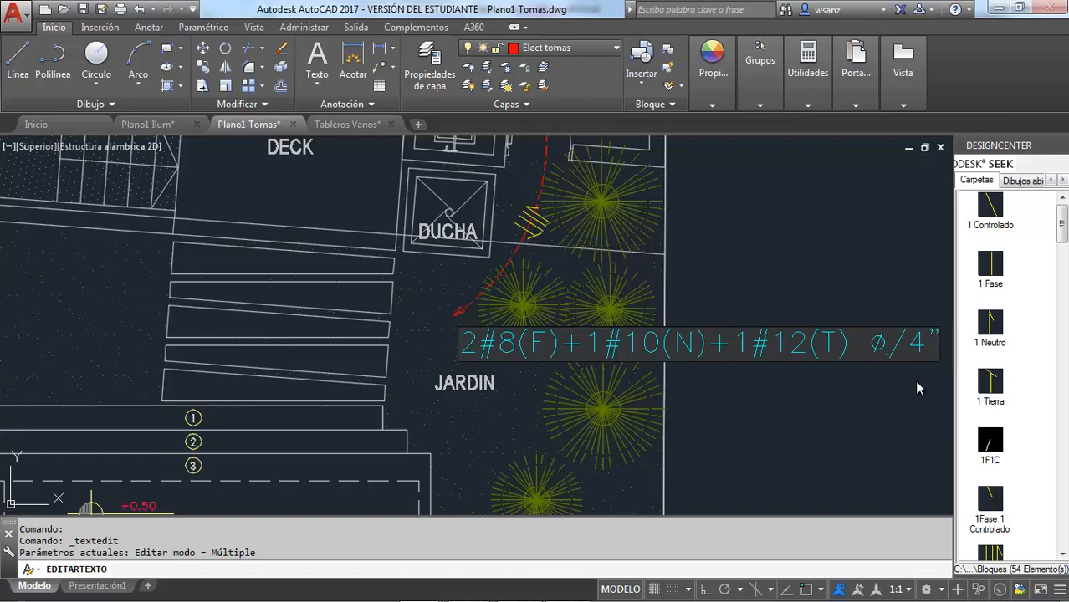
Set the conduit diameter in the feeder label to ø1" and finish the text edit
{"action": "key", "text": "BackSpace"}
{"action": "key", "text": "BackSpace"}
{"action": "key", "text": "BackSpace"}
{"action": "type", "text": "1"}
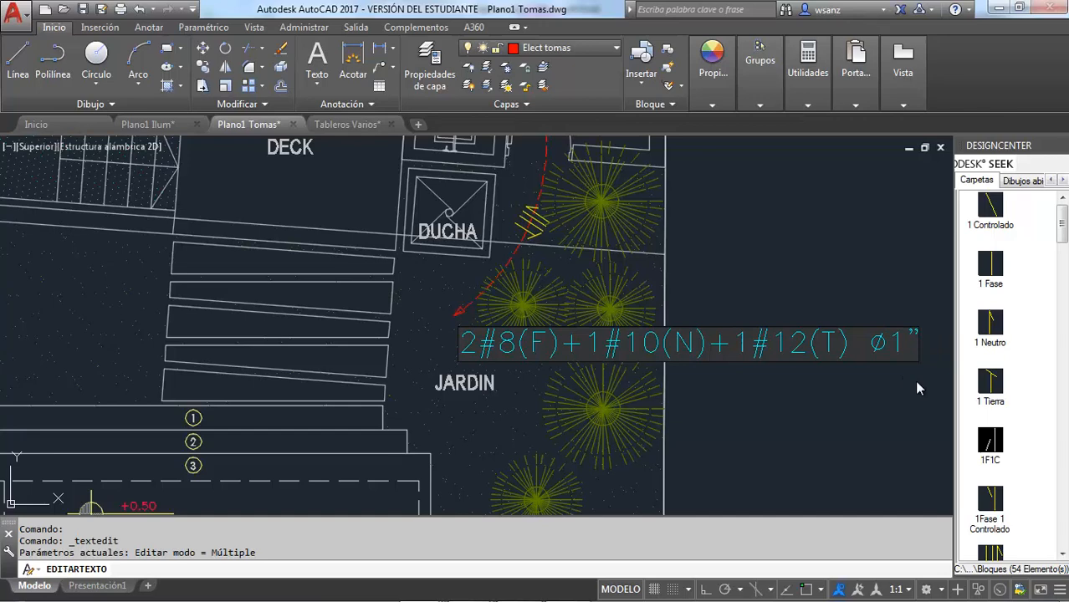
{"action": "left_click", "coordinate": [870, 416]}
Switch to Tablas.xlsx in Excel and look up the 8 AWG columns in the Conduit sheet's capacity table
{"action": "mouse_move", "coordinate": [519, 599]}
{"action": "mouse_move", "coordinate": [477, 592]}
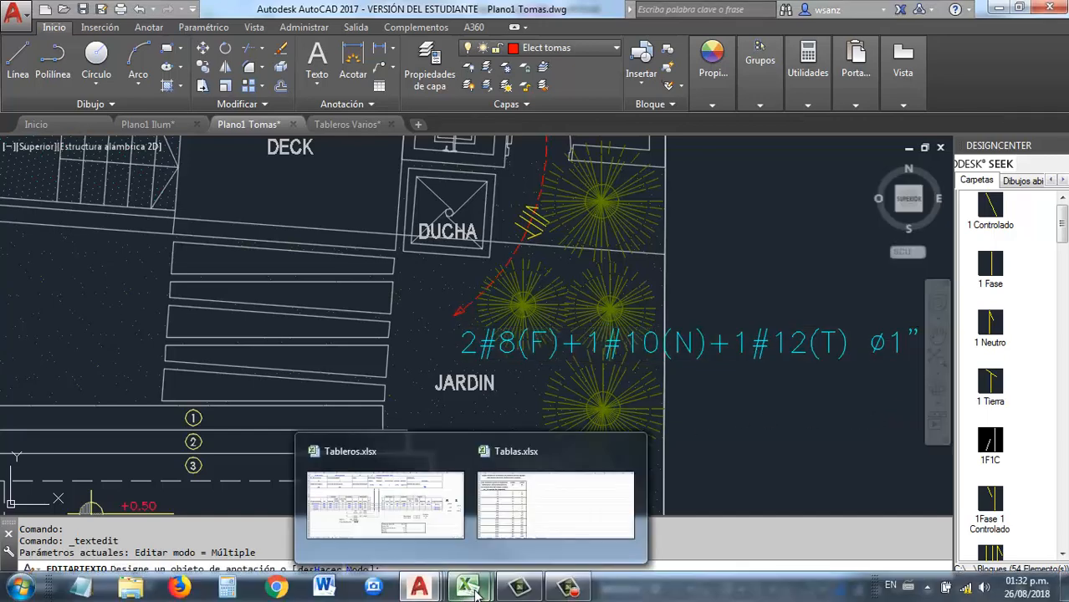
{"action": "left_click", "coordinate": [549, 461]}
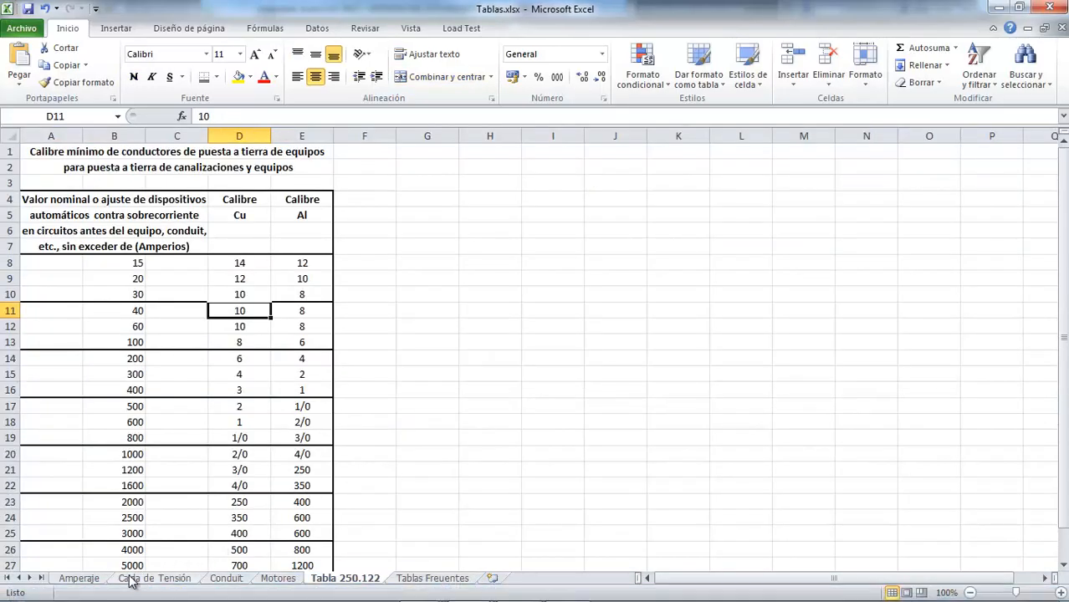
{"action": "left_click", "coordinate": [224, 579]}
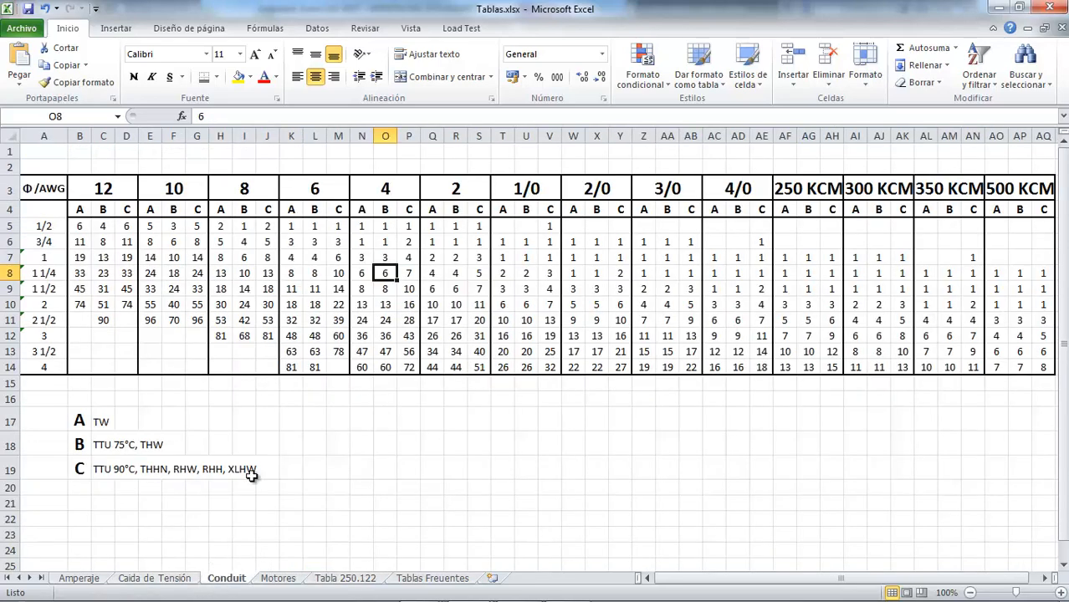
{"action": "left_click", "coordinate": [247, 190]}
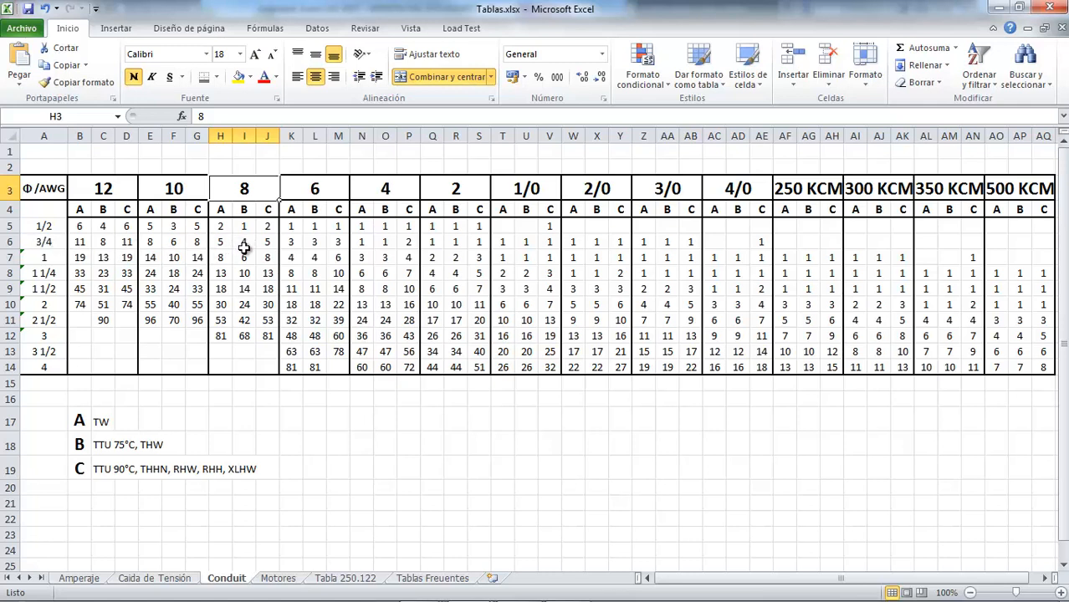
Check the 8 AWG THW capacity of 1-inch conduit in the Conduit sheet, and end the label edit back in AutoCAD
{"action": "left_click", "coordinate": [243, 256]}
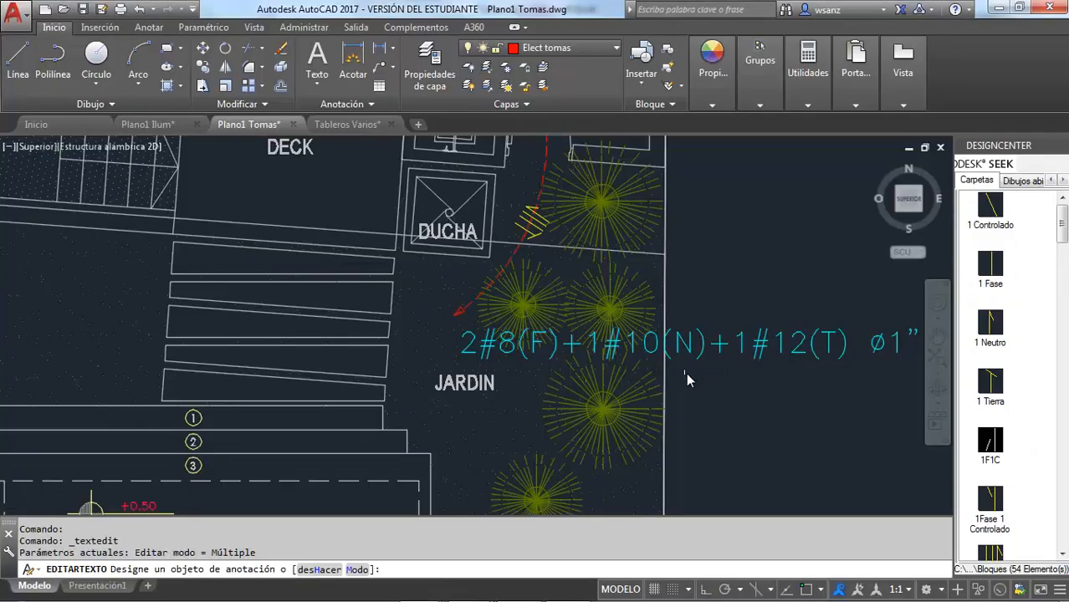
{"action": "scroll", "coordinate": [686, 372], "scroll_direction": "down", "scroll_amount": 4}
{"action": "key", "text": "Escape"}
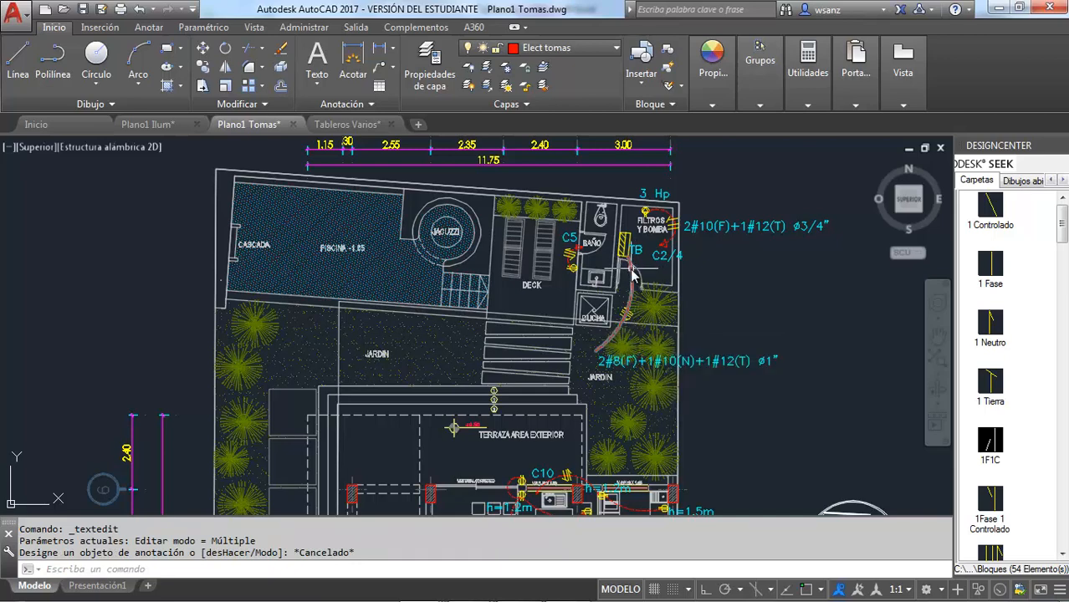
Switch to Tableros.xlsx in Excel and set the main feeder's conduit on the TB sheet to 1 PVC
{"action": "mouse_move", "coordinate": [633, 274]}
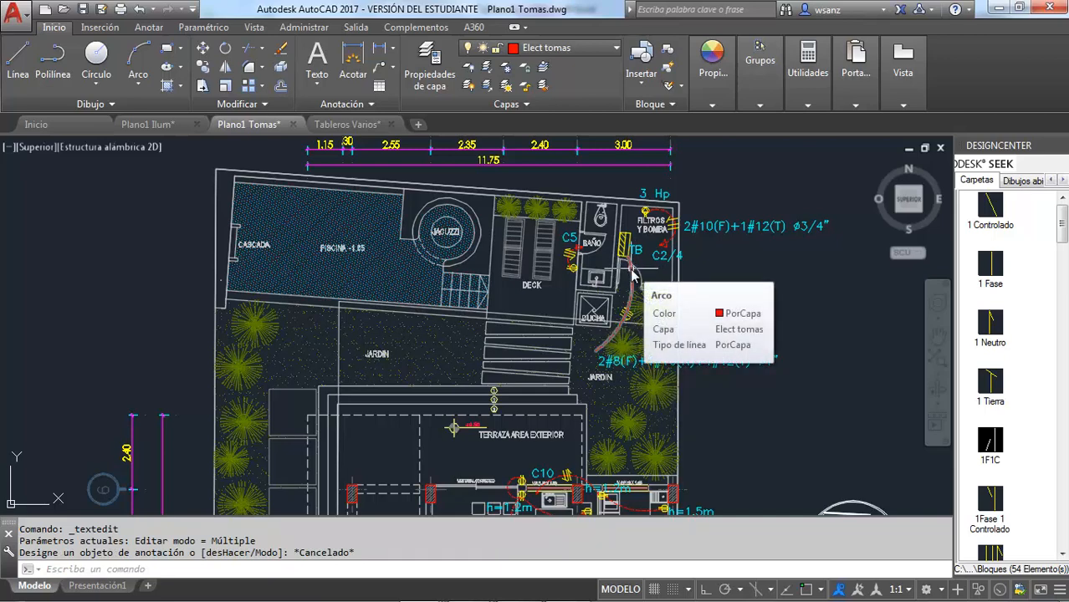
{"action": "mouse_move", "coordinate": [468, 588]}
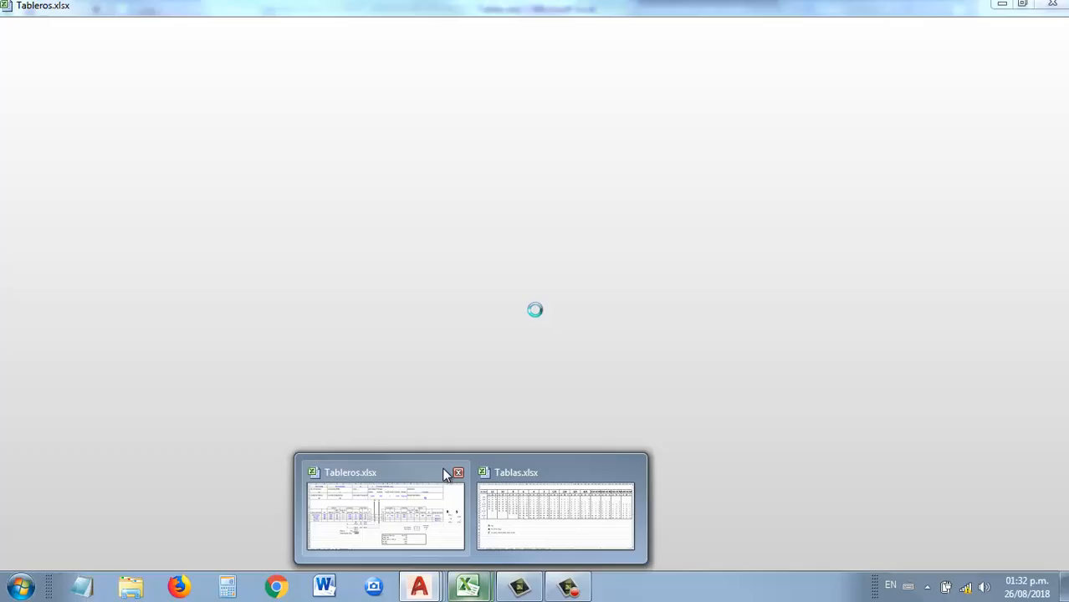
{"action": "left_click", "coordinate": [384, 514]}
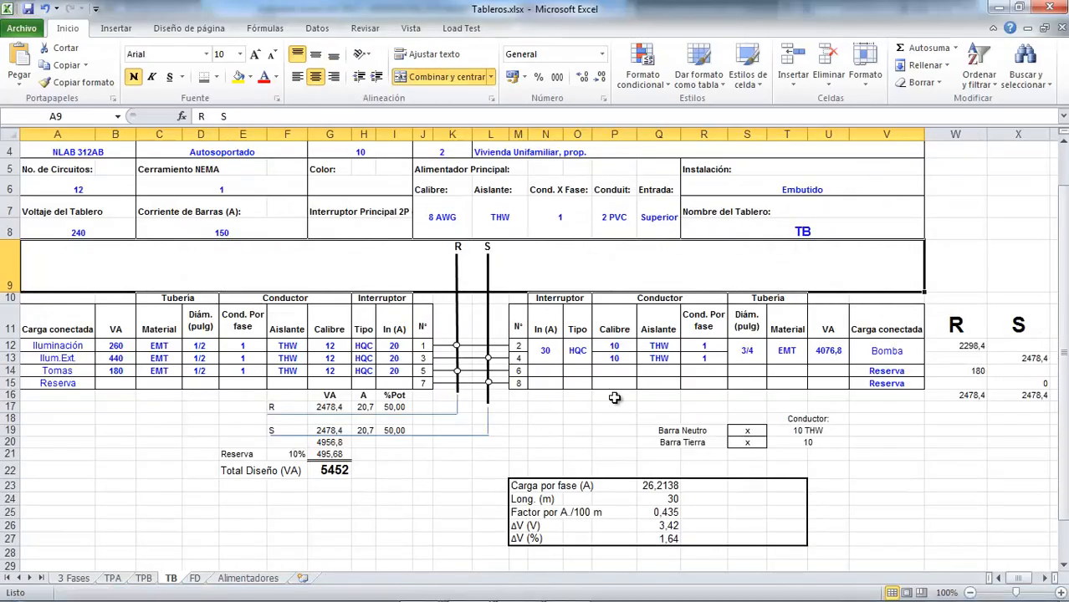
{"action": "left_click", "coordinate": [607, 216]}
{"action": "type", "text": "1"}
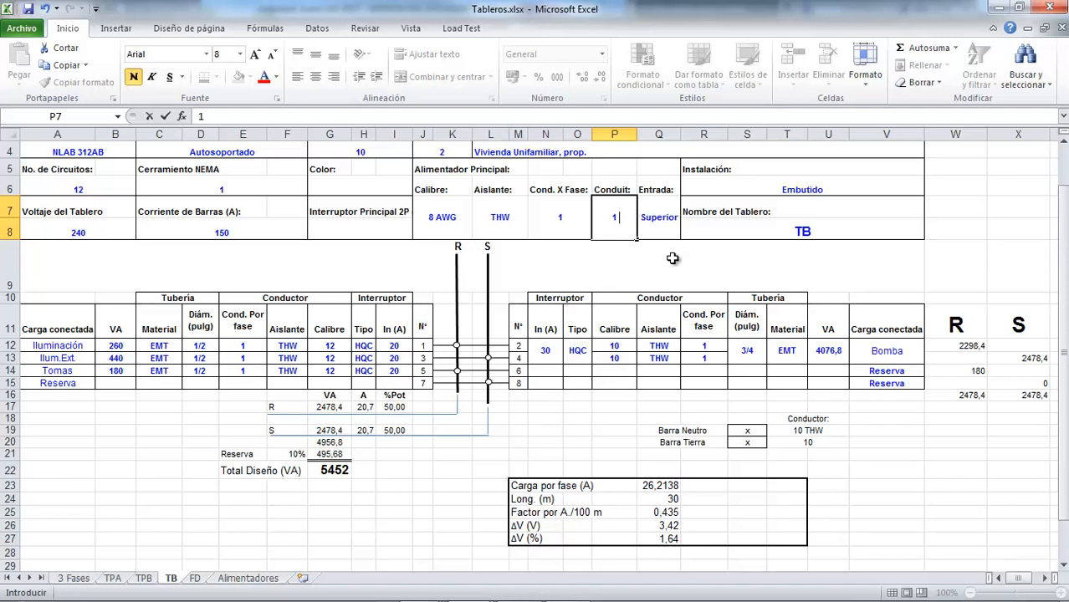
{"action": "type", "text": "PVC"}
{"action": "key", "text": "Return"}
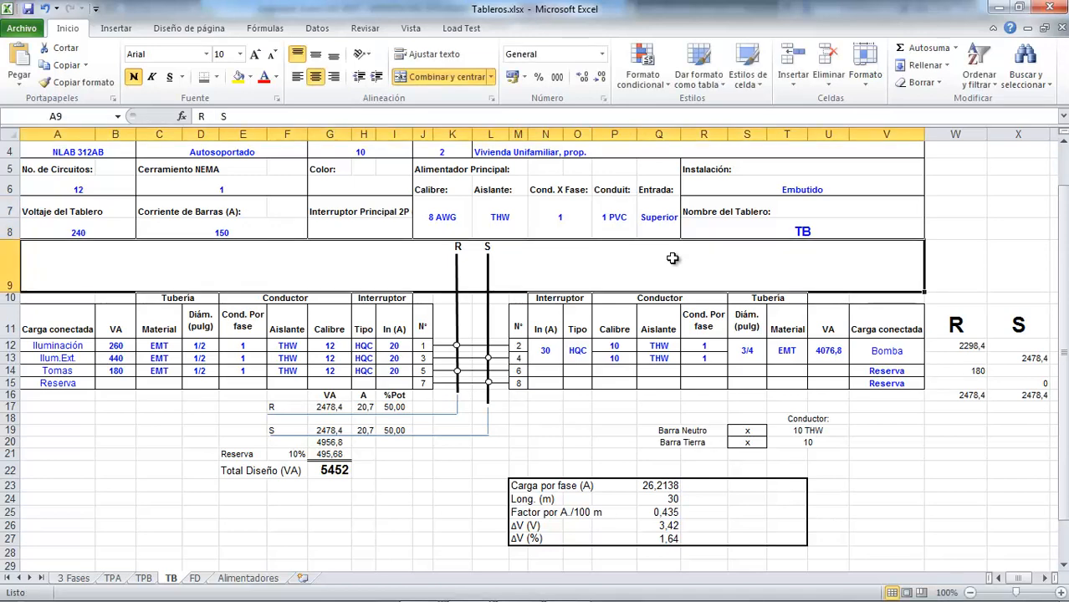
Switch back to AutoCAD, append PVC after ø1" in panel TB's feeder label, and finish the text edit
{"action": "key", "text": "alt+Tab"}
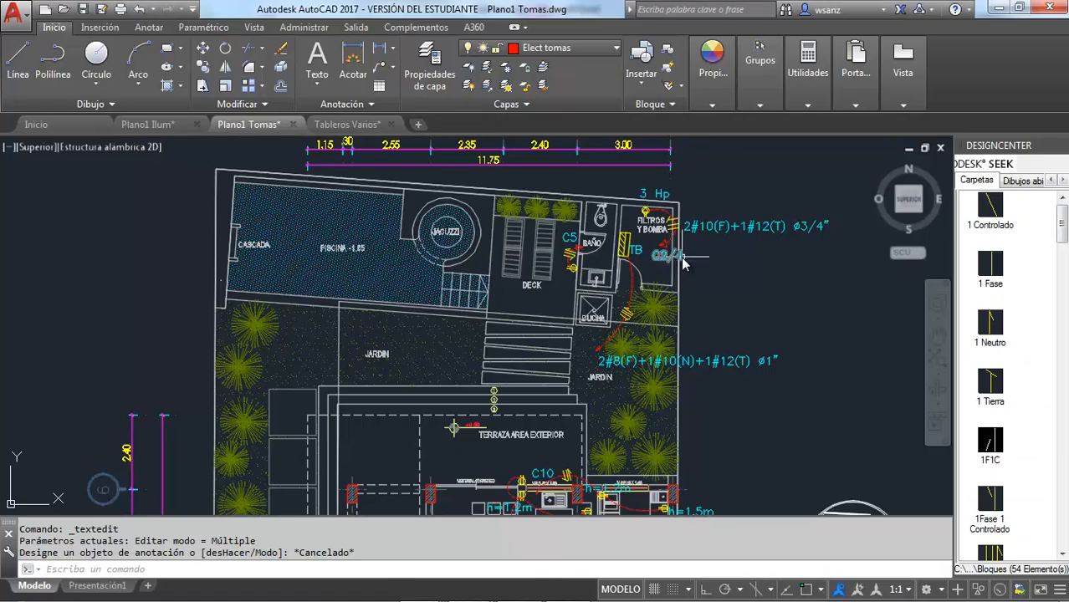
{"action": "left_click", "coordinate": [741, 355]}
{"action": "key", "text": "Escape"}
{"action": "key", "text": "Escape"}
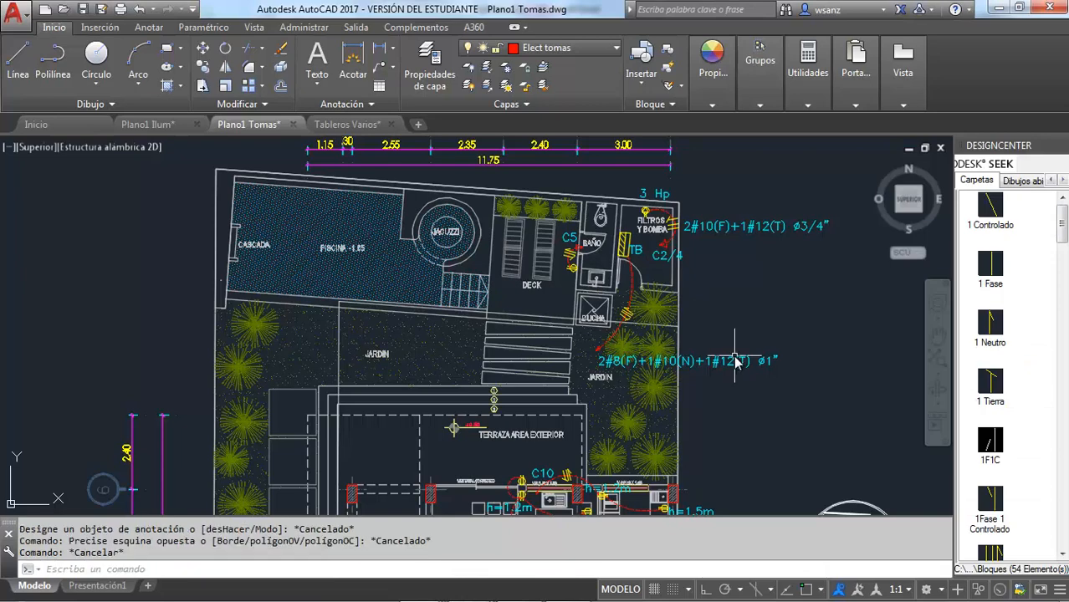
{"action": "left_click", "coordinate": [737, 362]}
{"action": "double_click", "coordinate": [778, 366]}
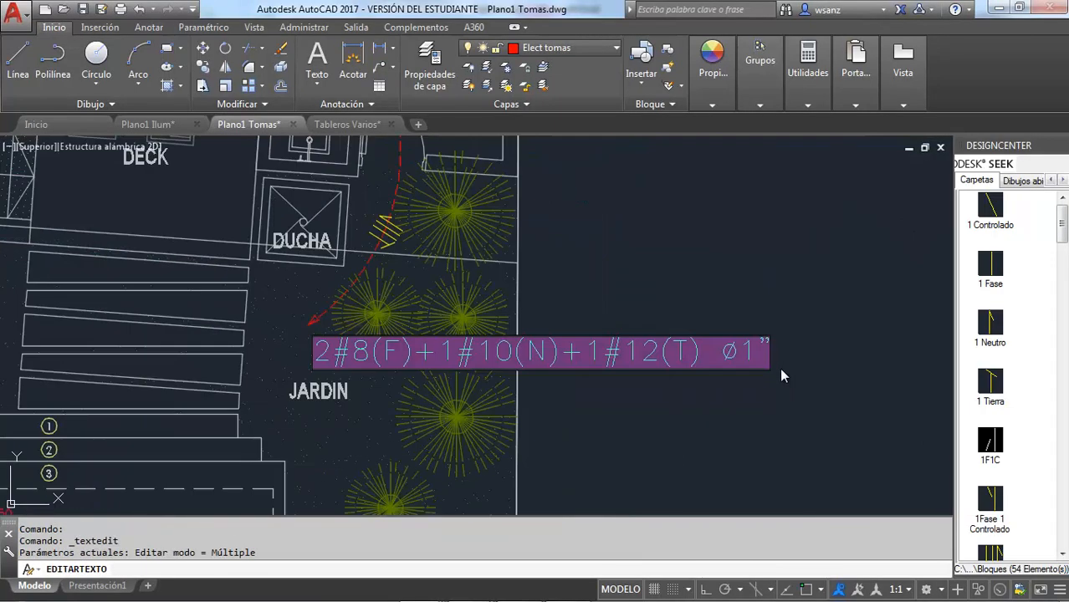
{"action": "key", "text": "End"}
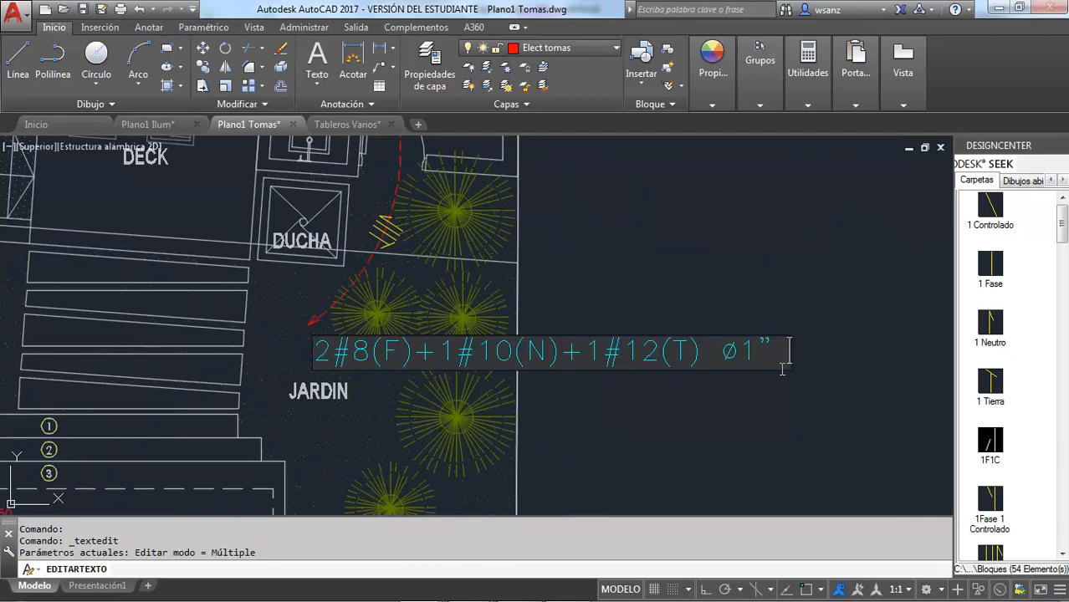
{"action": "type", "text": "V"}
{"action": "key", "text": "BackSpace"}
{"action": "type", "text": "PVC"}
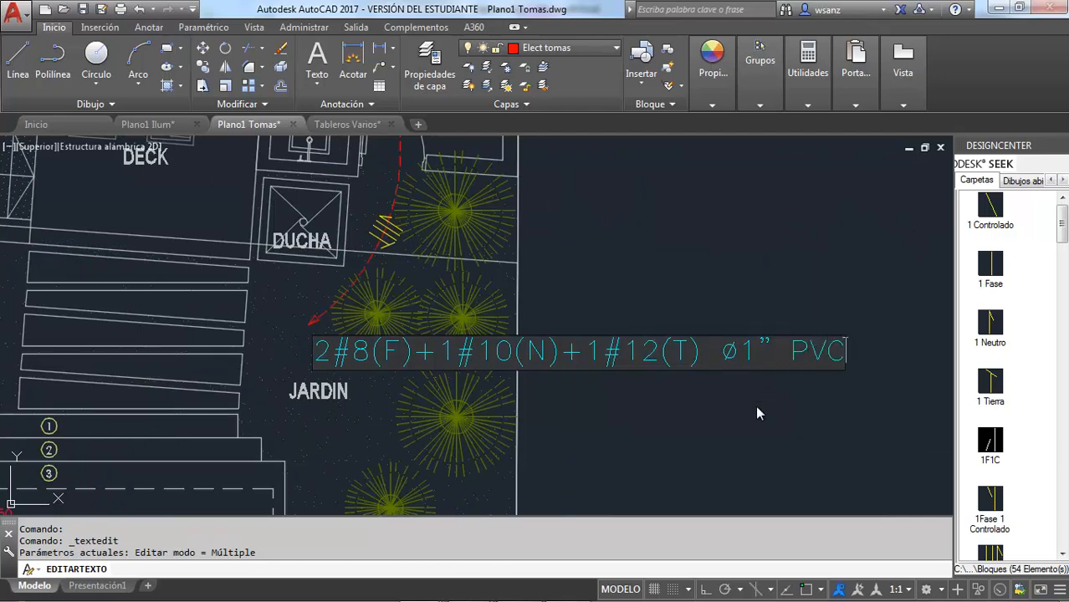
{"action": "key", "text": "Return"}
{"action": "scroll", "coordinate": [690, 407], "scroll_direction": "down", "scroll_amount": 5}
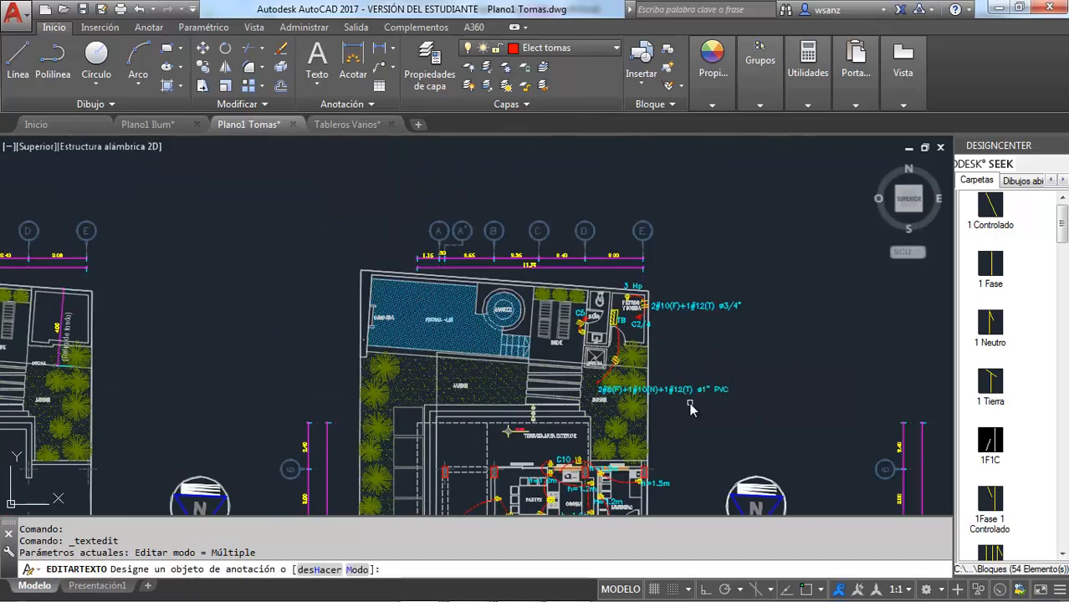
{"action": "key", "text": "Escape"}
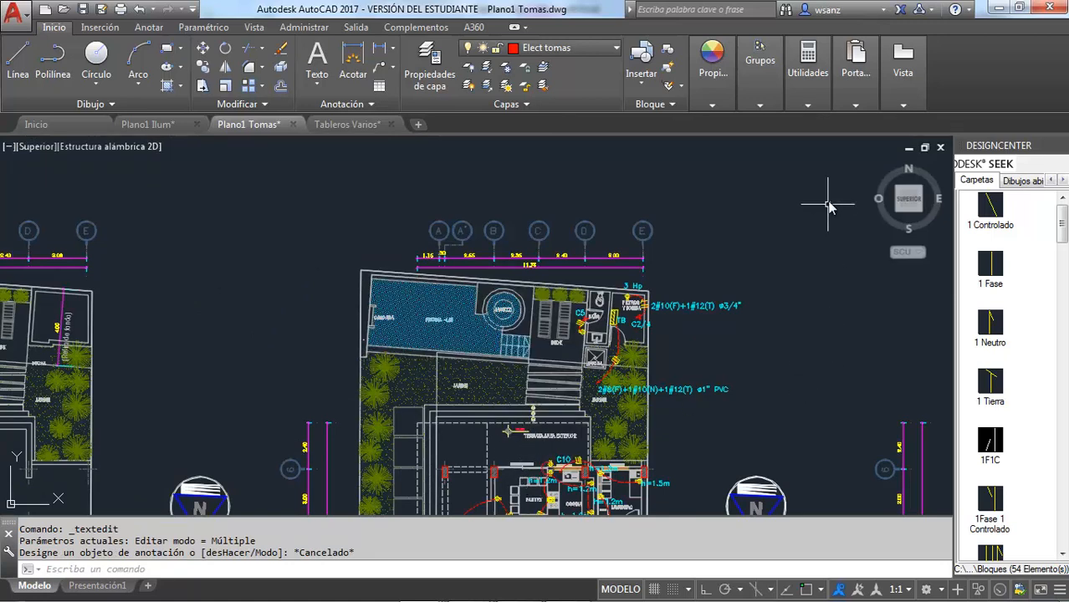
{"action": "scroll", "coordinate": [506, 341], "scroll_direction": "down", "scroll_amount": 3}
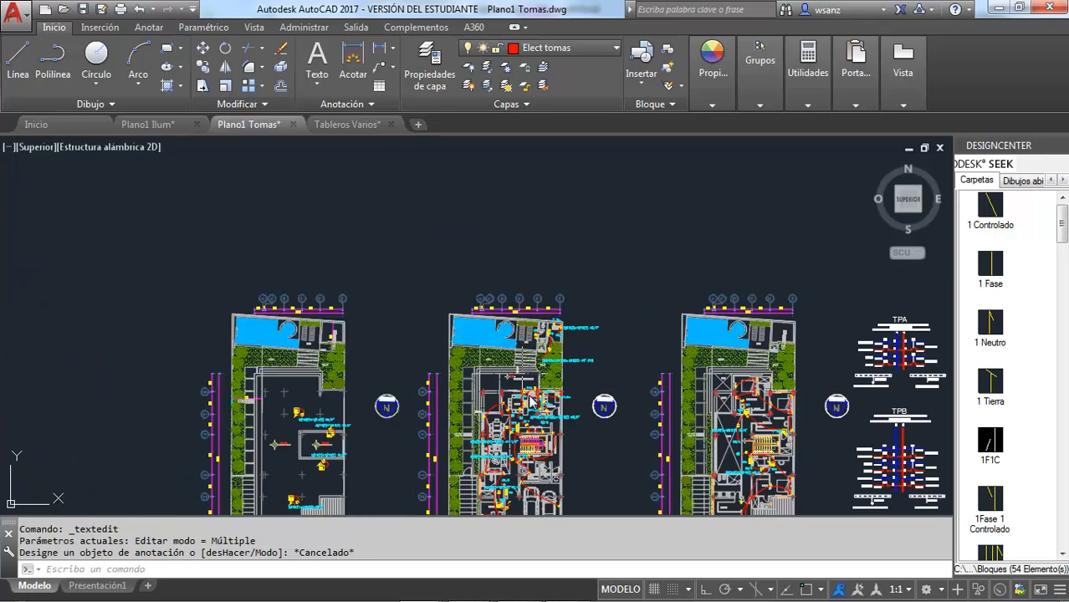
{"action": "scroll", "coordinate": [543, 435], "scroll_direction": "up", "scroll_amount": 3}
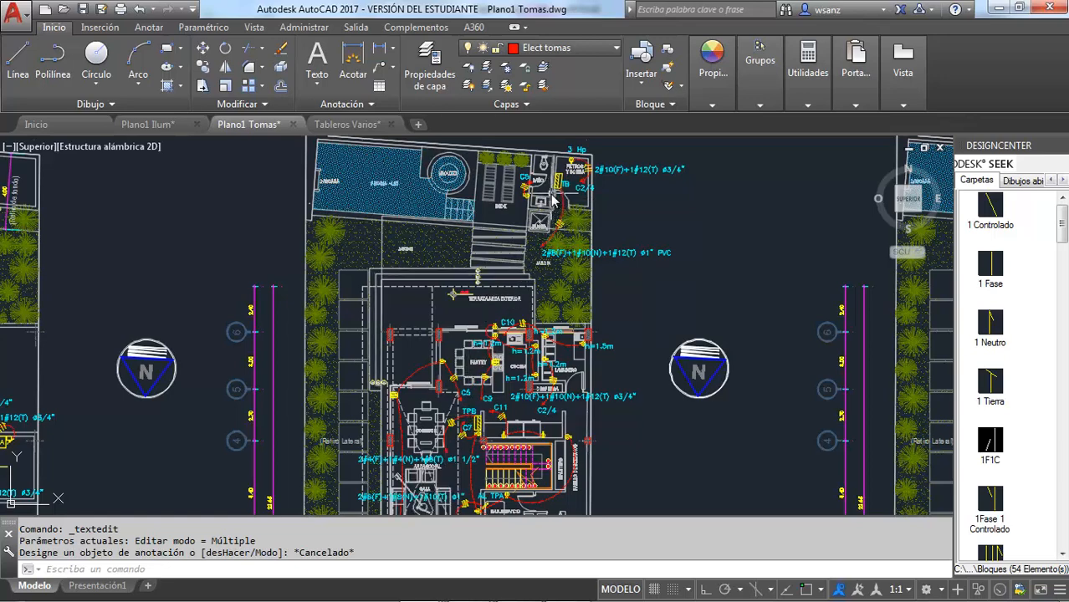
{"action": "mouse_move", "coordinate": [554, 197]}
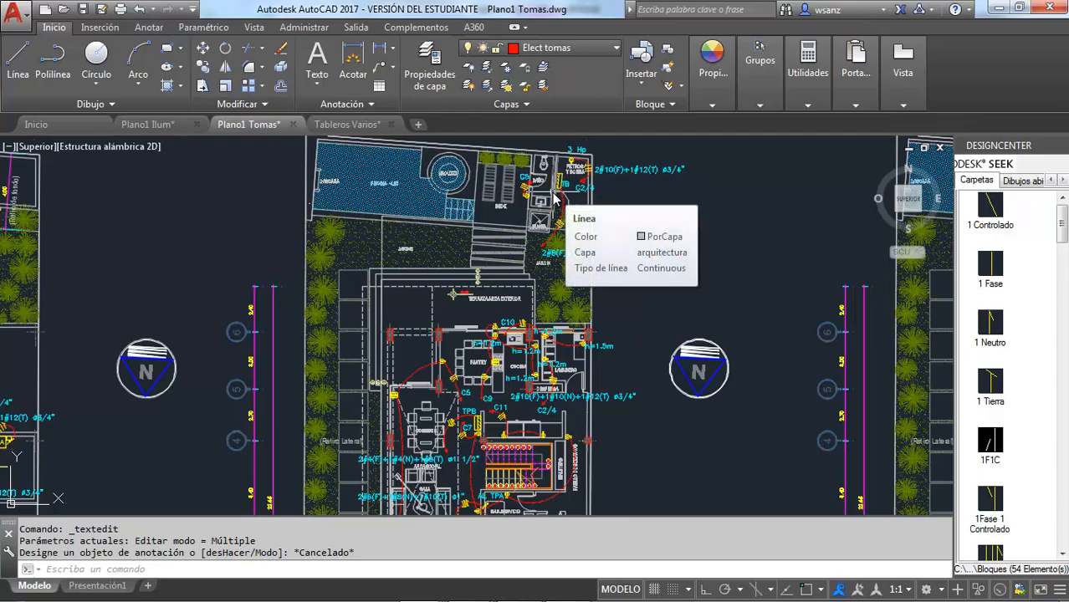
Switch to Tableros.xlsx in Excel and link the TB sheet's project name to cell L4 of the TPA sheet
{"action": "key", "text": "alt+Tab"}
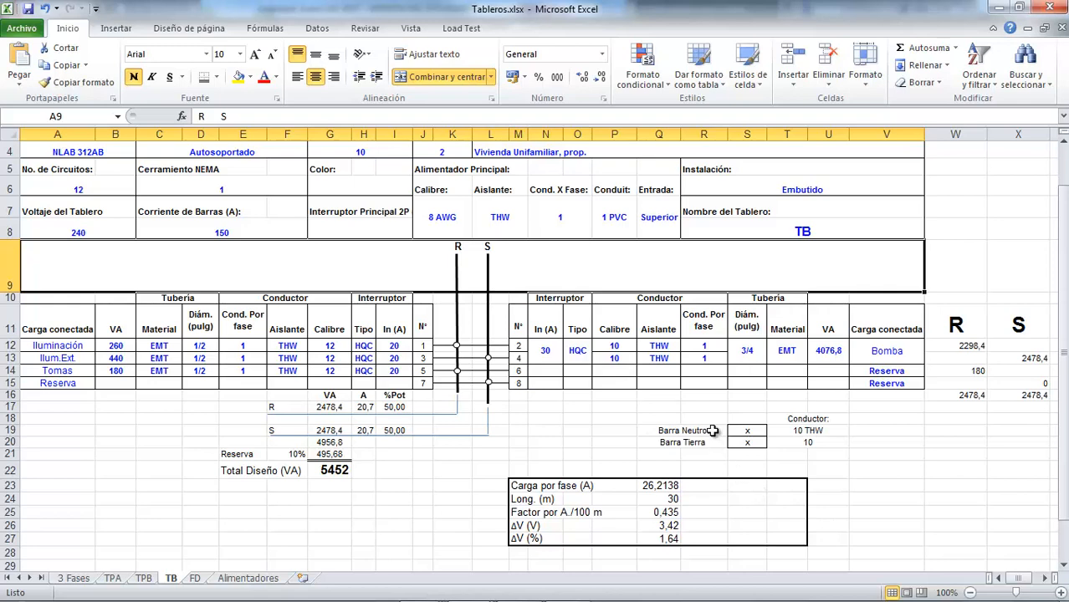
{"action": "scroll", "coordinate": [713, 431], "scroll_direction": "up", "scroll_amount": 1}
{"action": "left_click", "coordinate": [802, 287]}
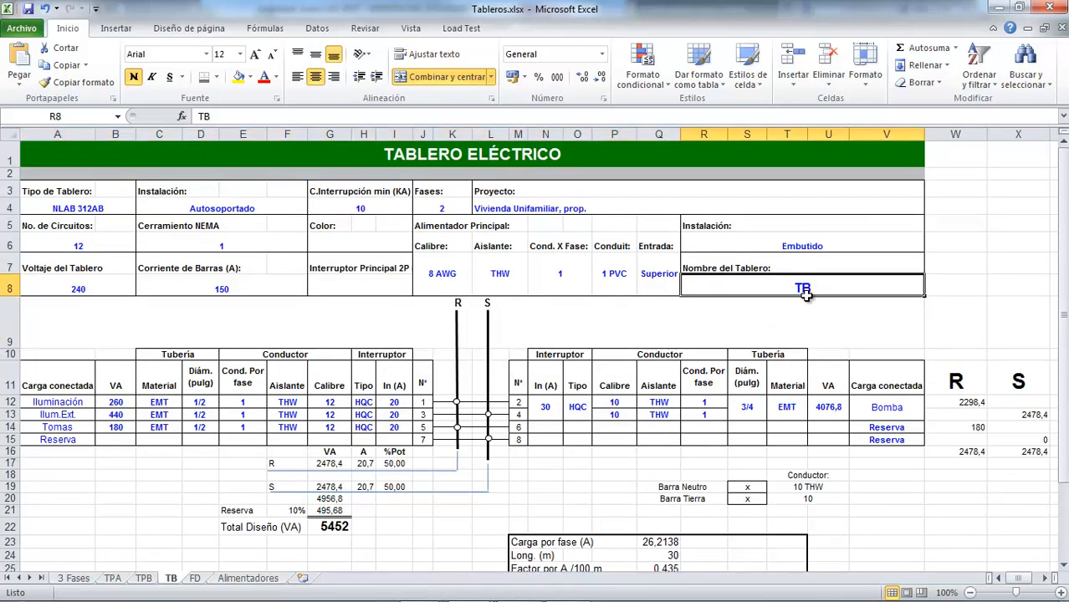
{"action": "left_click", "coordinate": [798, 247]}
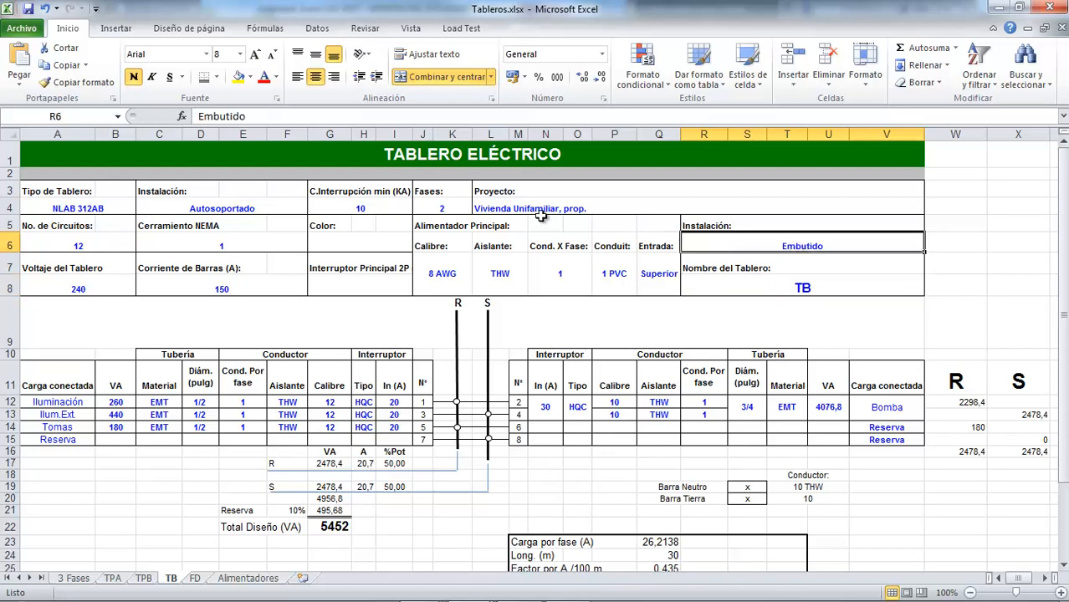
{"action": "left_click", "coordinate": [494, 210]}
{"action": "type", "text": "="}
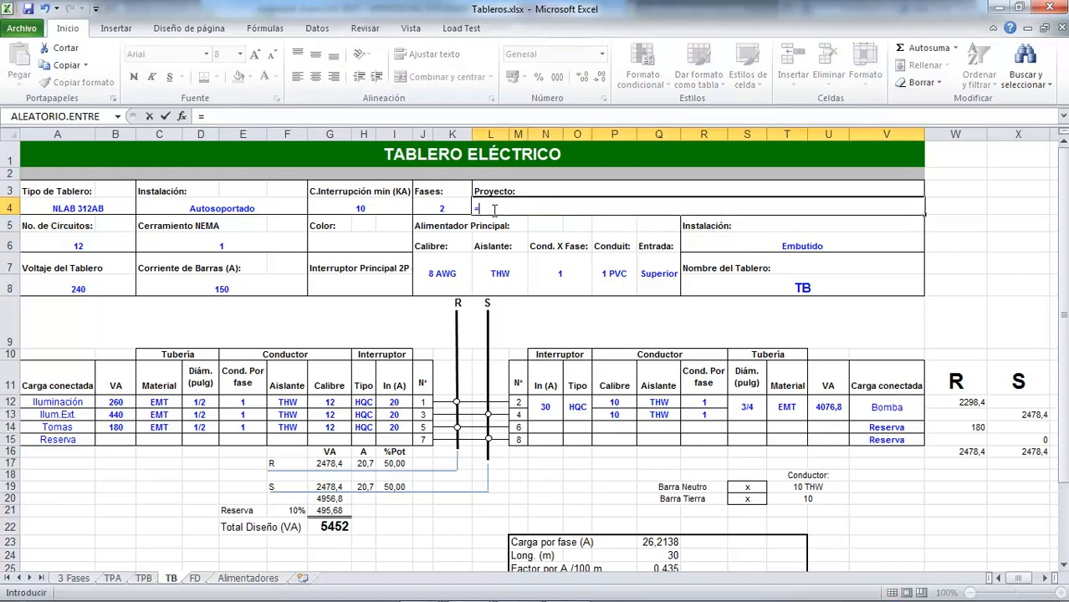
{"action": "left_click", "coordinate": [120, 578]}
{"action": "left_click", "coordinate": [483, 209]}
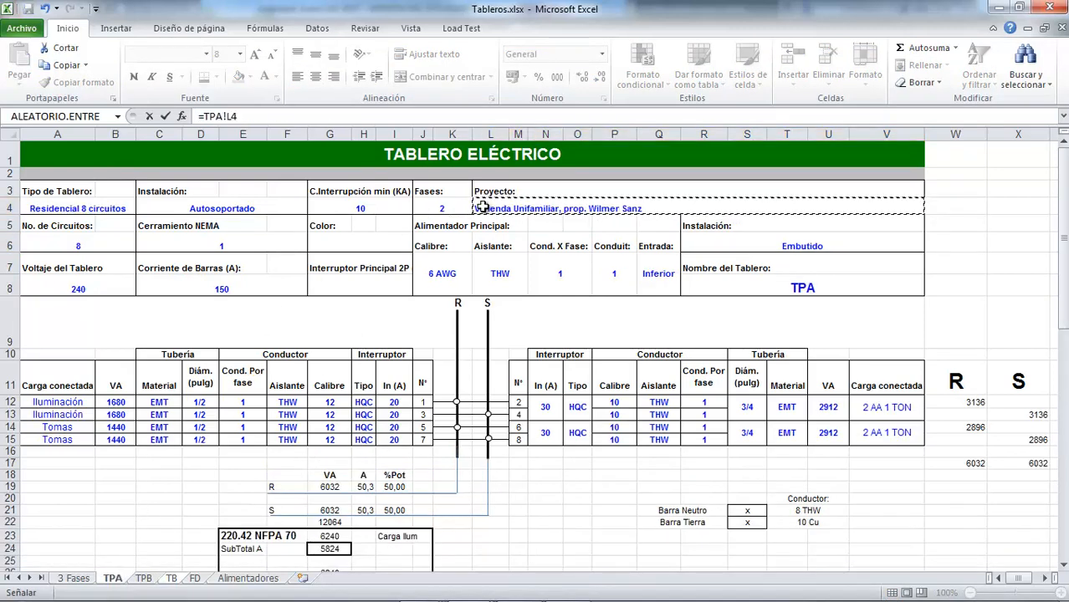
{"action": "key", "text": "Return"}
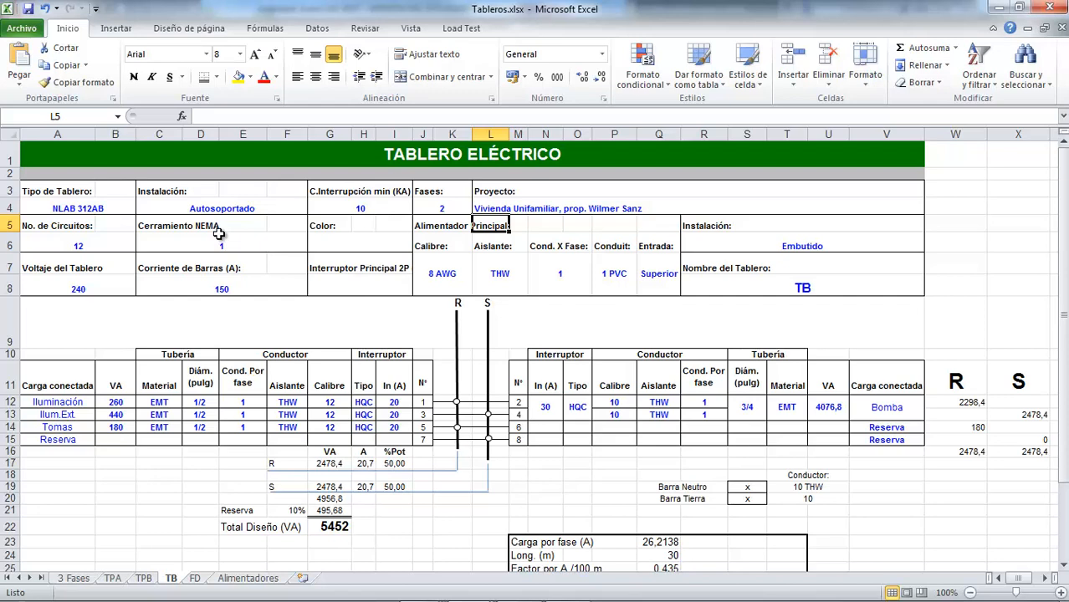
Set panel TB's number of circuits to 8 and its panel type to "Residencial 8 circ."
{"action": "left_click", "coordinate": [82, 246]}
{"action": "type", "text": "8"}
{"action": "key", "text": "Return"}
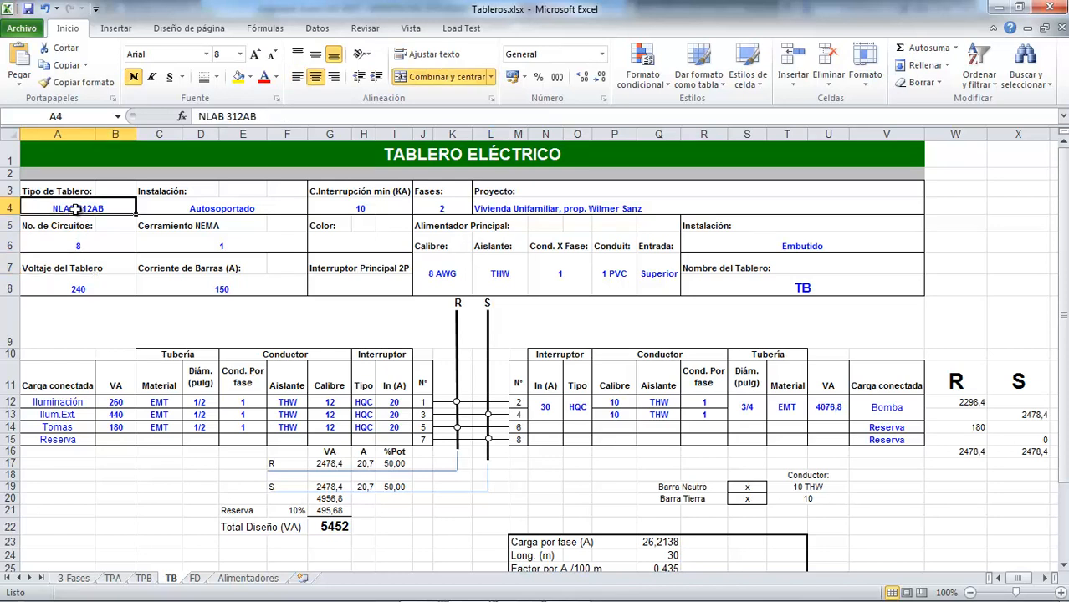
{"action": "type", "text": "Residen"}
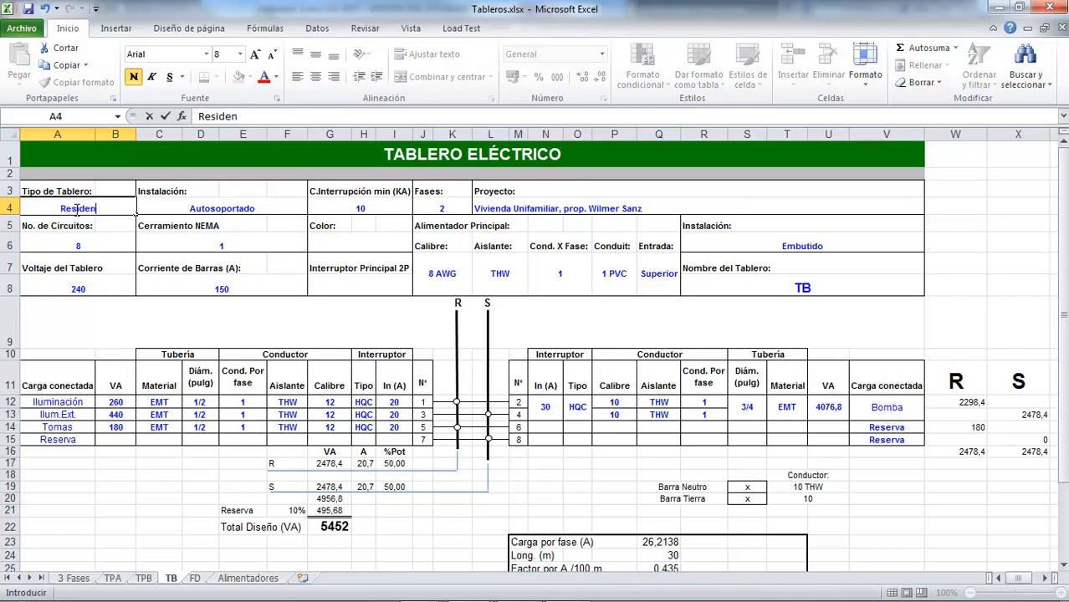
{"action": "type", "text": "cial 8 circ."}
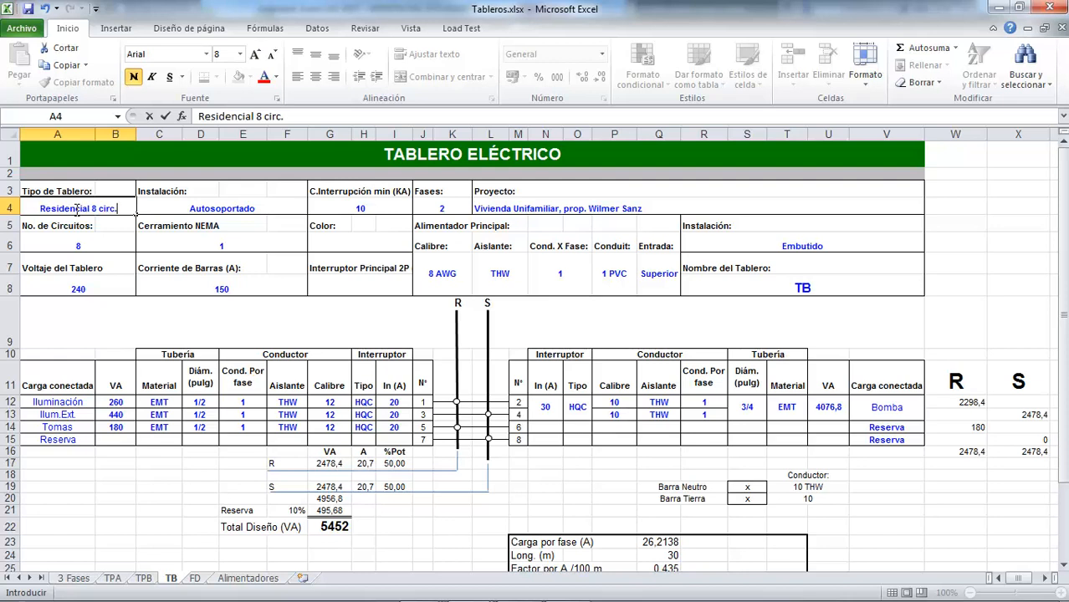
{"action": "key", "text": "Return"}
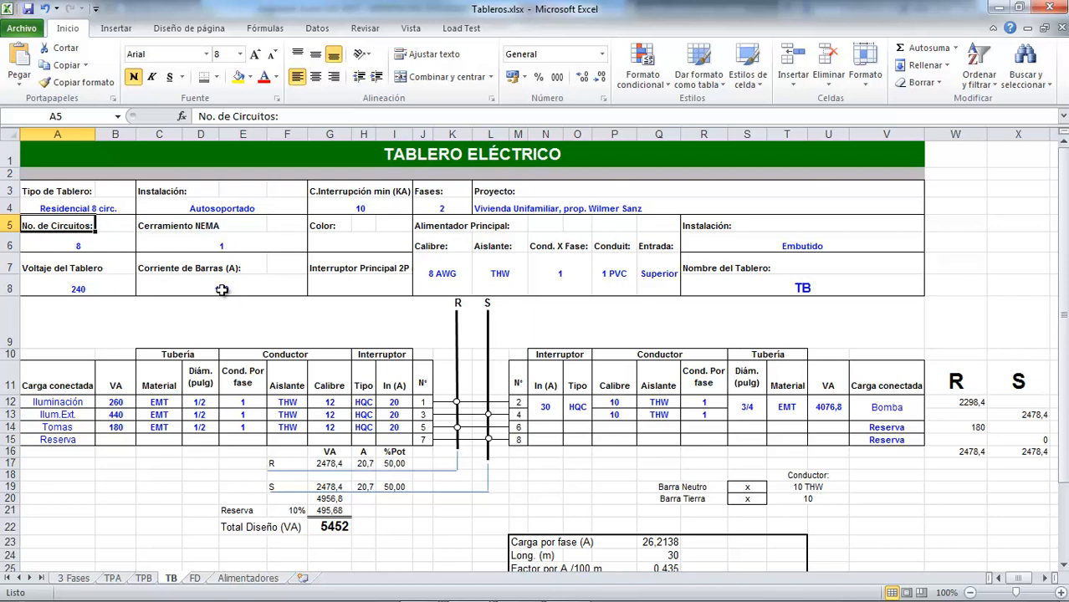
Review the TB sheet's busbar current, circuit loads, total design load and voltage-drop data
{"action": "scroll", "coordinate": [555, 407], "scroll_direction": "down", "scroll_amount": 2}
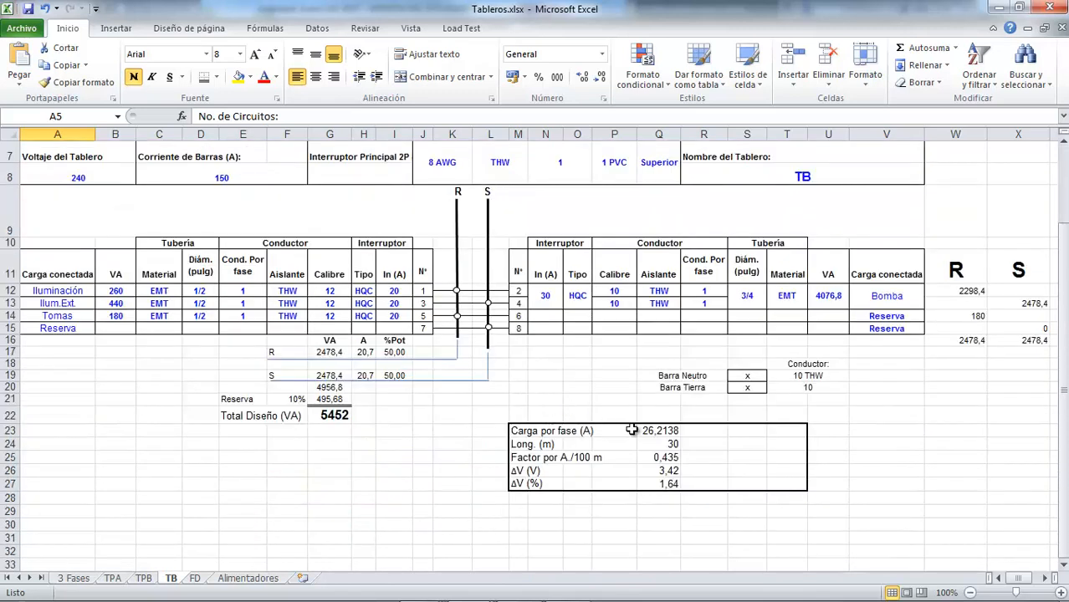
{"action": "scroll", "coordinate": [623, 425], "scroll_direction": "up", "scroll_amount": 2}
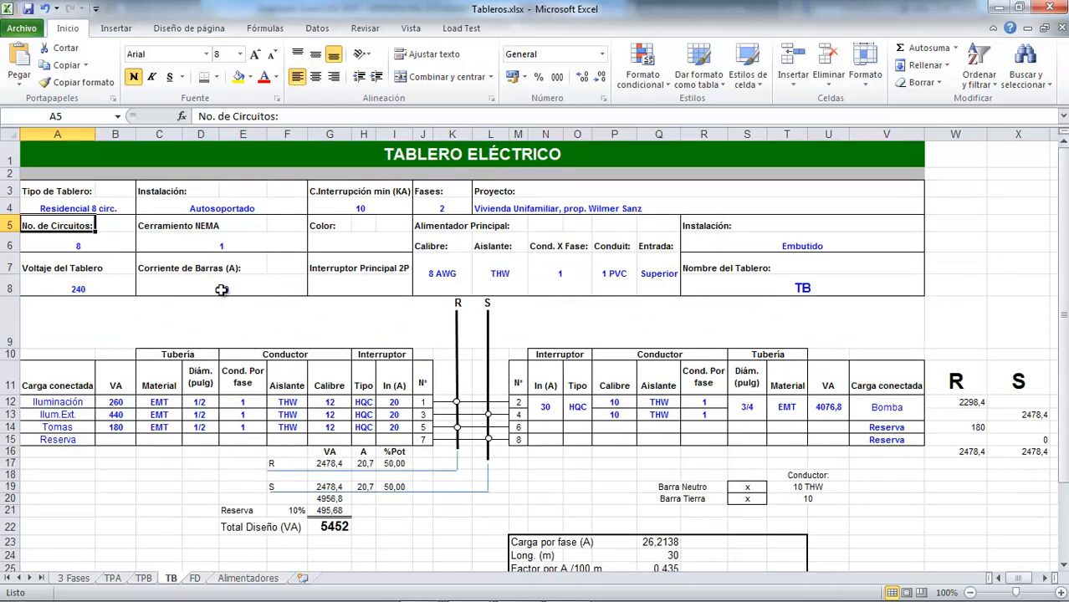
{"action": "left_click", "coordinate": [222, 289]}
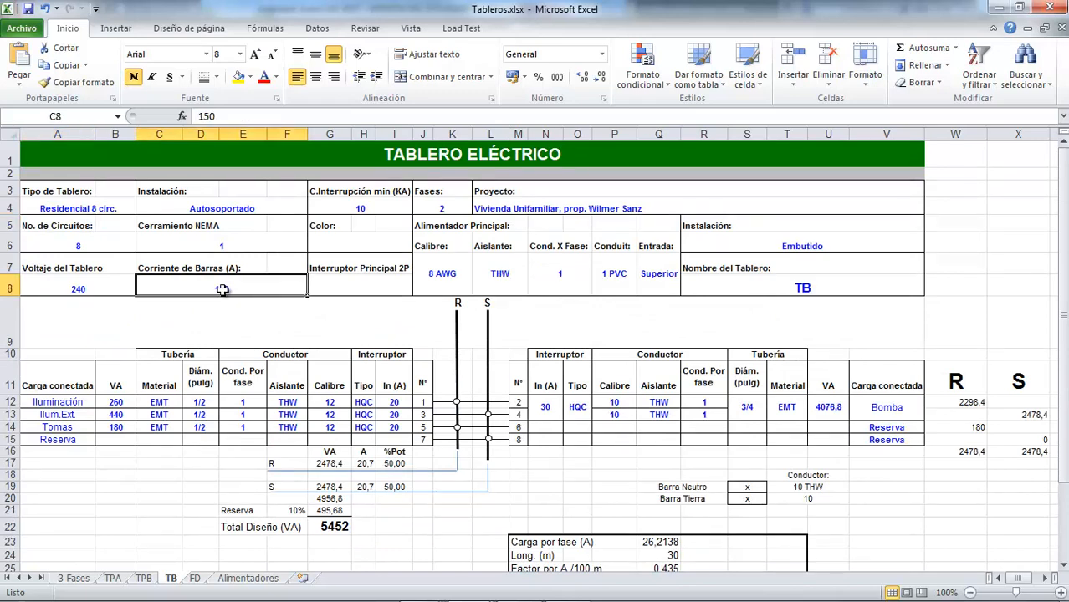
{"action": "scroll", "coordinate": [324, 317], "scroll_direction": "down", "scroll_amount": 2}
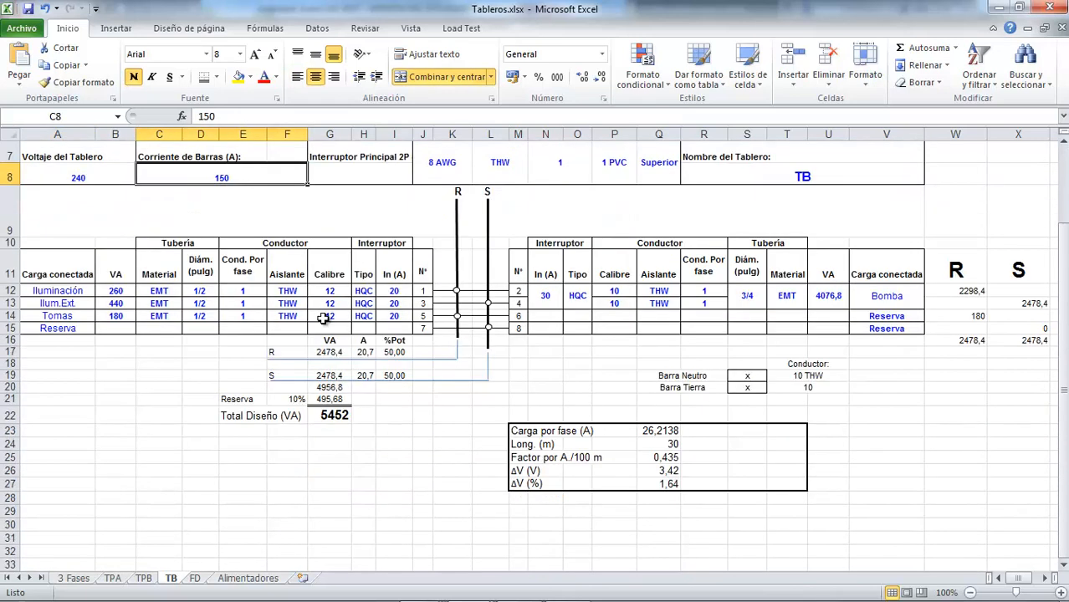
{"action": "scroll", "coordinate": [318, 292], "scroll_direction": "up", "scroll_amount": 2}
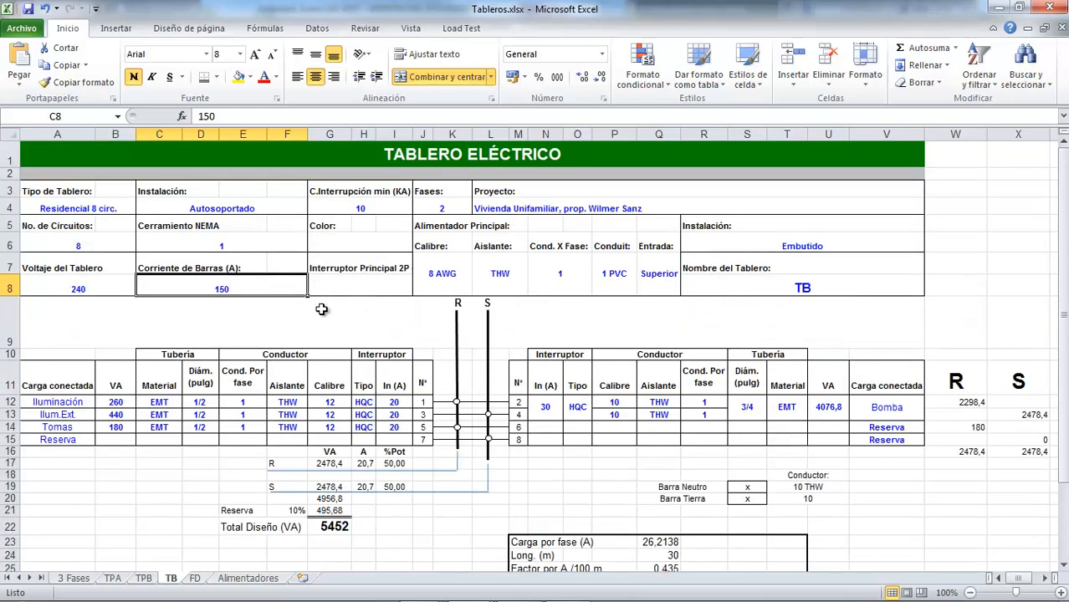
{"action": "scroll", "coordinate": [322, 309], "scroll_direction": "down", "scroll_amount": 1}
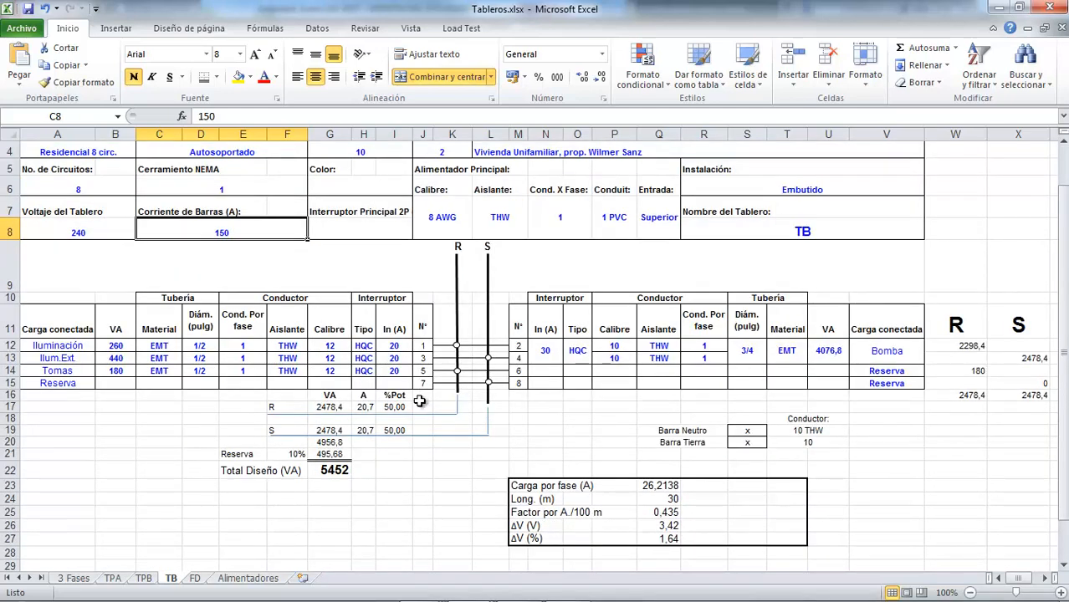
{"action": "scroll", "coordinate": [418, 400], "scroll_direction": "down", "scroll_amount": 2}
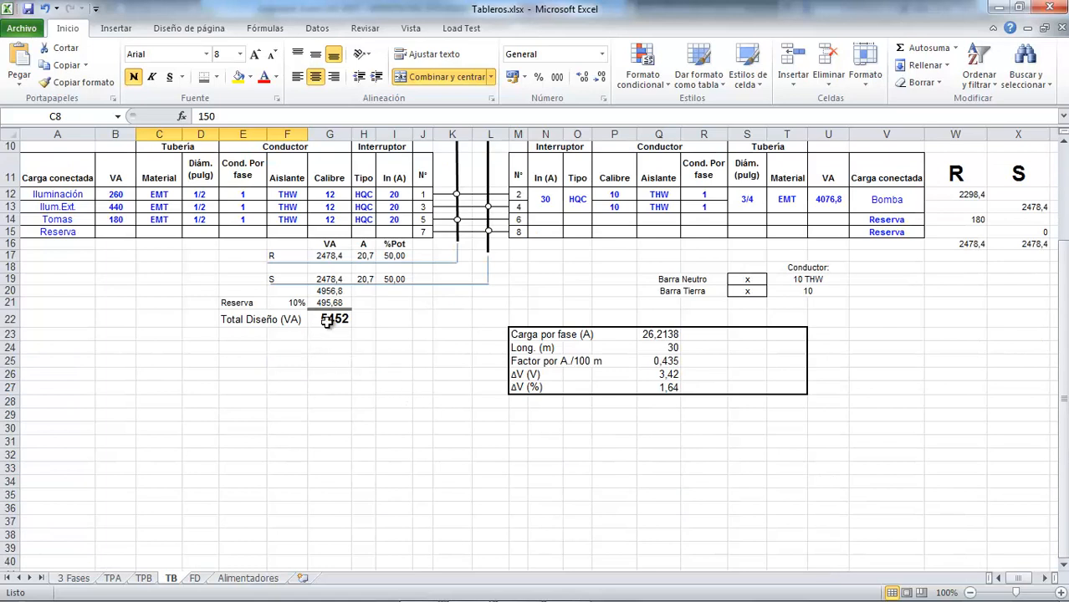
{"action": "scroll", "coordinate": [523, 379], "scroll_direction": "up", "scroll_amount": 1}
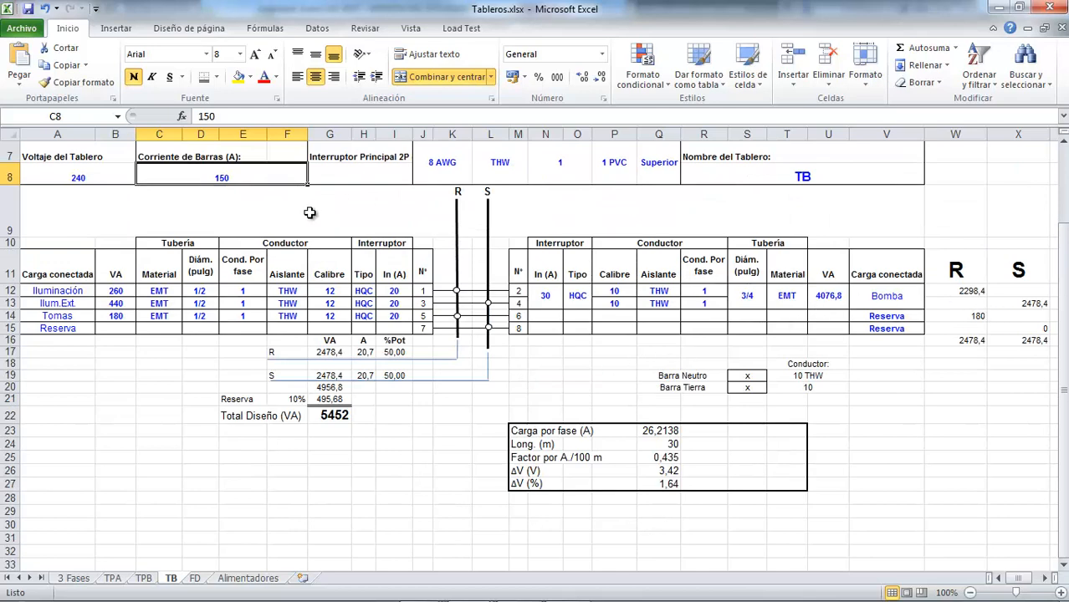
{"action": "scroll", "coordinate": [353, 460], "scroll_direction": "up", "scroll_amount": 2}
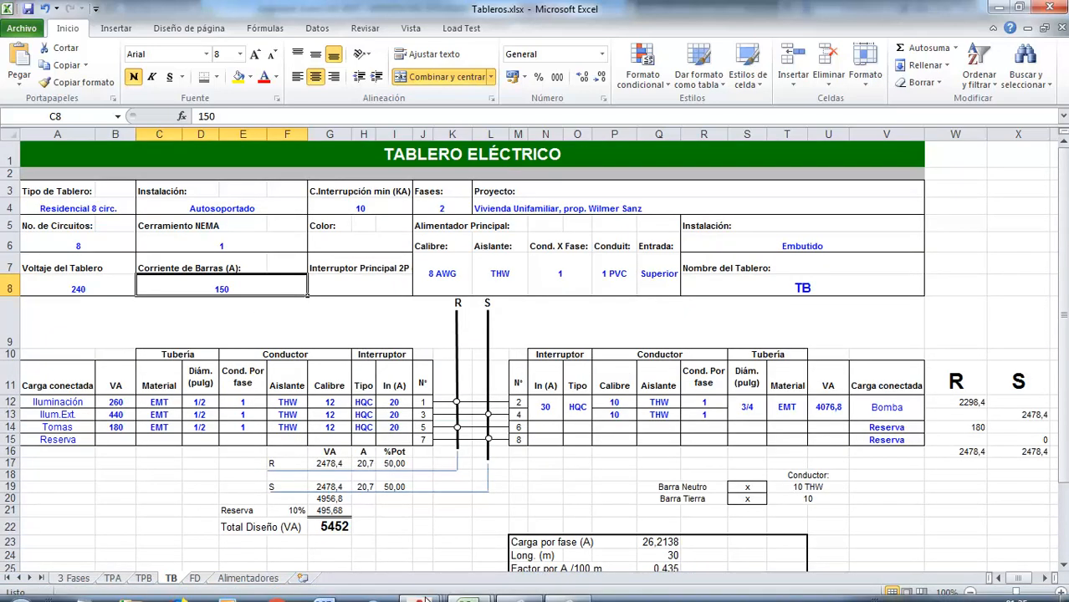
Switch to AutoCAD, show all the floor plans in Plano1 Tomas.dwg, and open the model space of Tableros Varios.dwg
{"action": "mouse_move", "coordinate": [424, 591]}
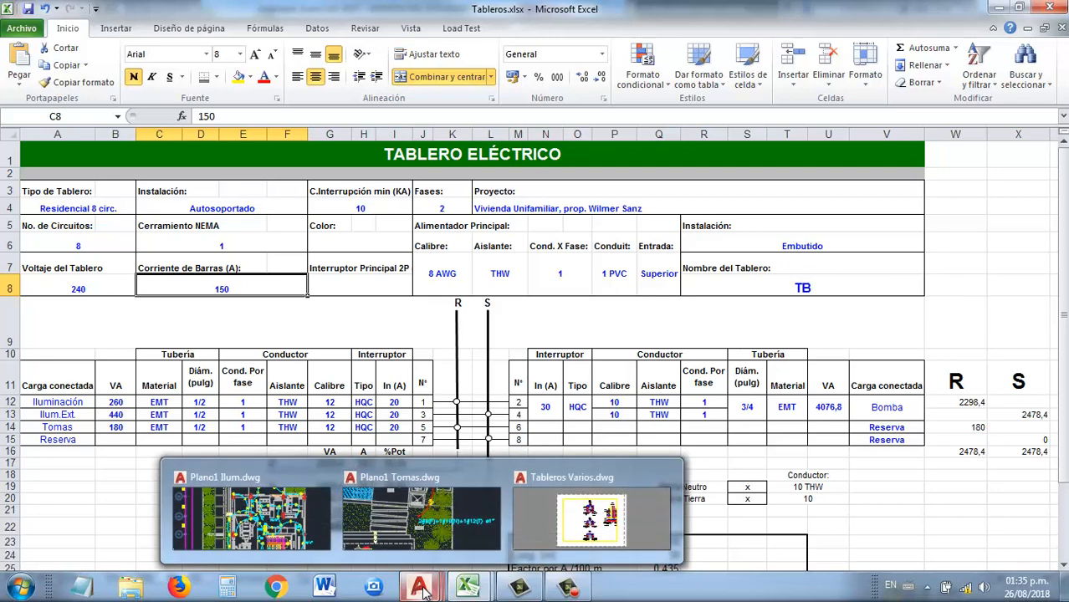
{"action": "left_click", "coordinate": [445, 481]}
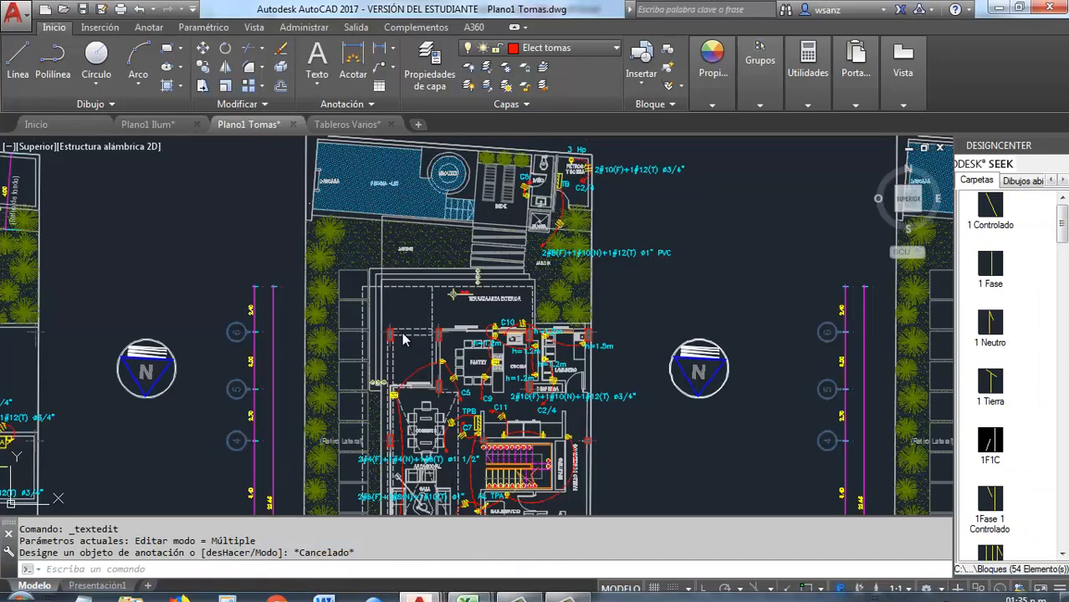
{"action": "scroll", "coordinate": [401, 336], "scroll_direction": "down", "scroll_amount": 3}
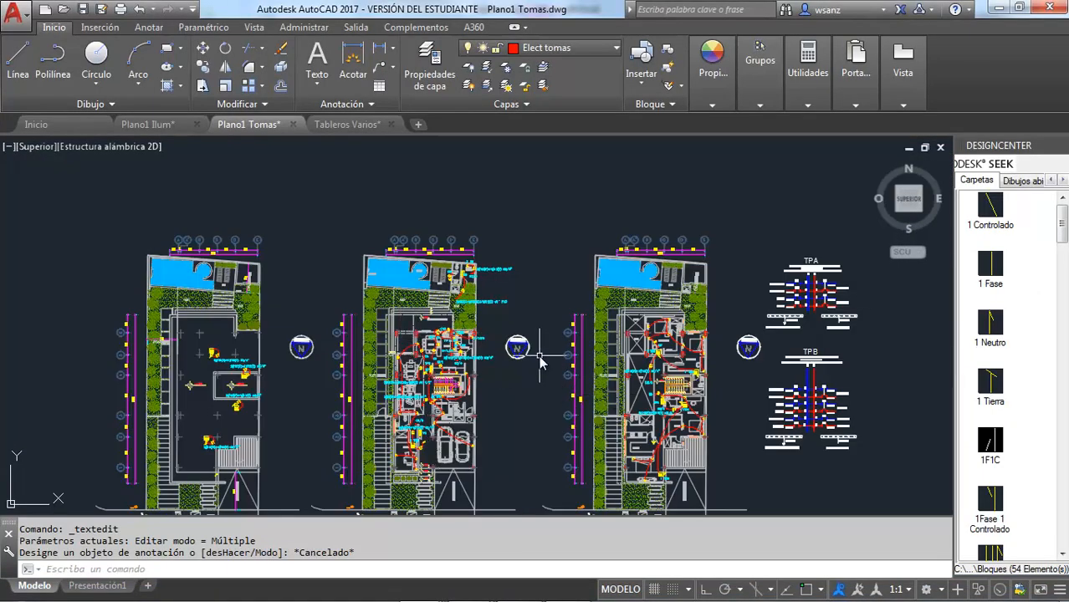
{"action": "middle_click", "coordinate": [399, 194]}
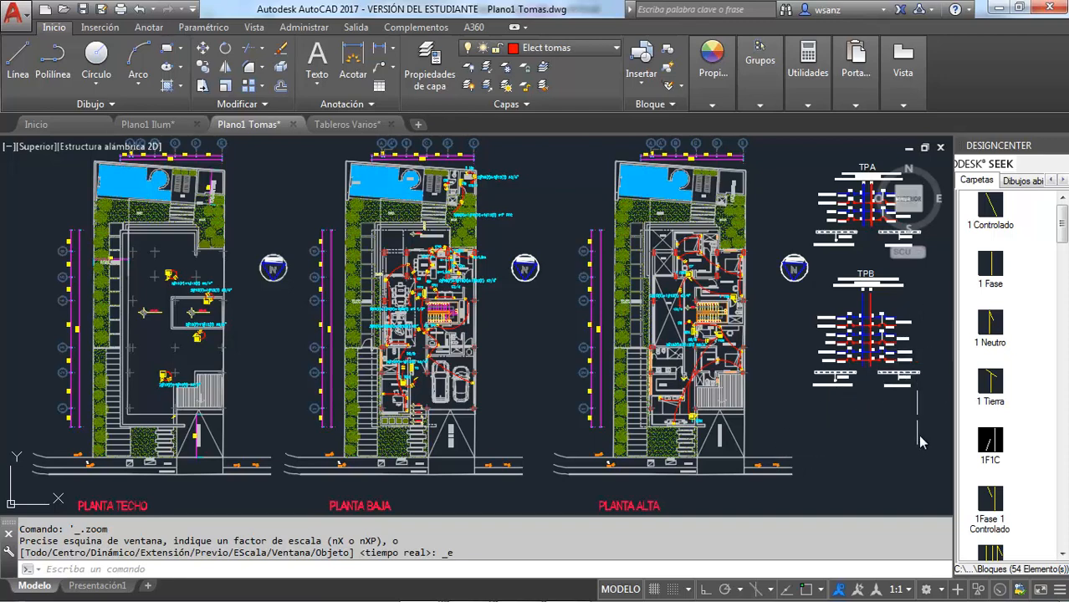
{"action": "left_click", "coordinate": [347, 125]}
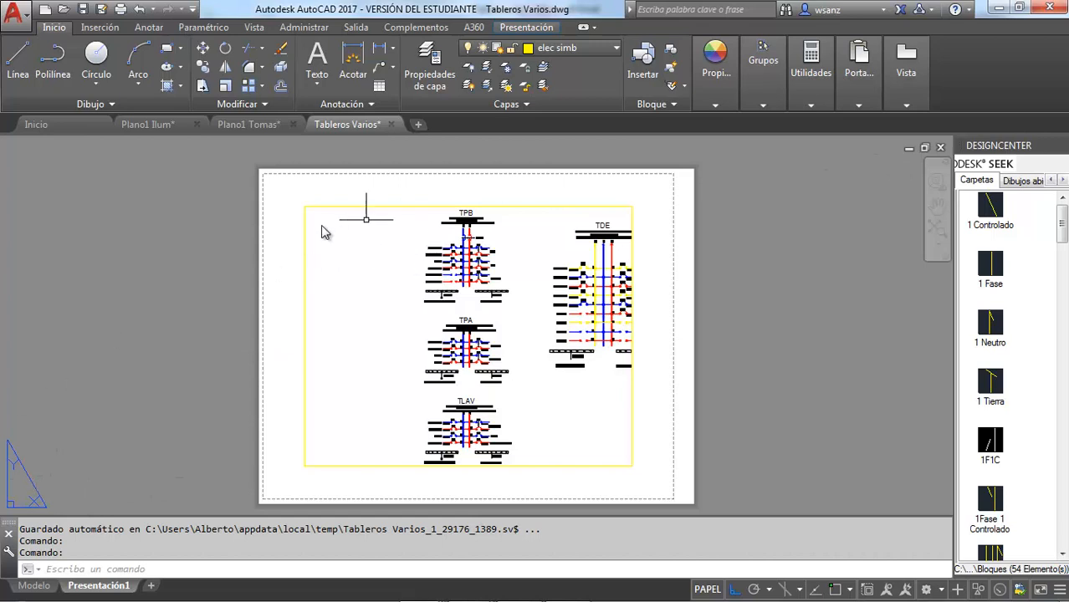
{"action": "left_click", "coordinate": [34, 585]}
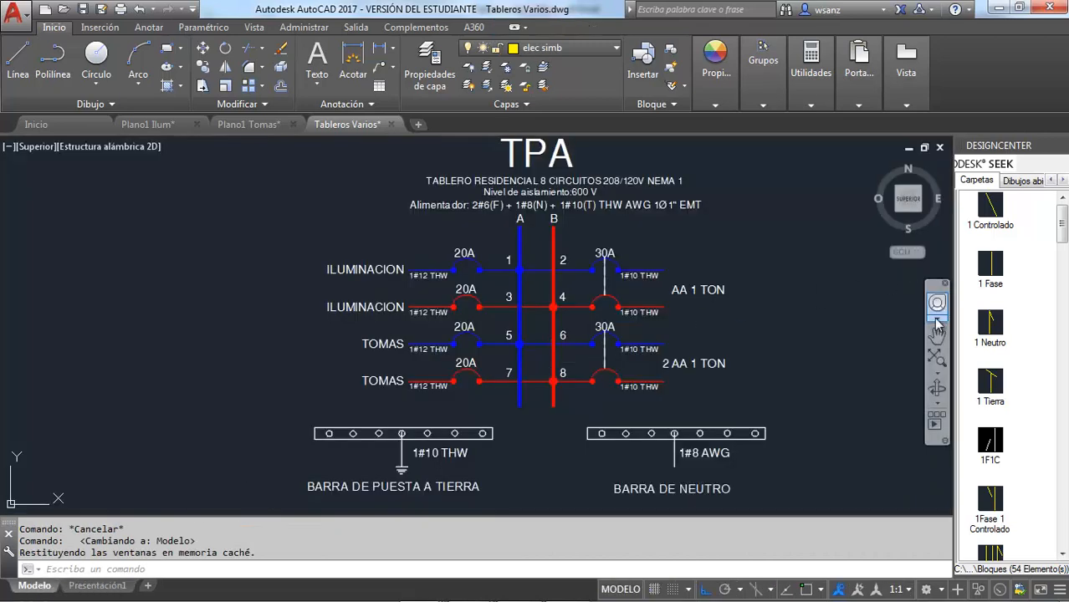
Return to Plano1 Tomas.dwg and examine the TPA and TPB panel diagrams beside the Planta Alta plan
{"action": "left_click", "coordinate": [266, 126]}
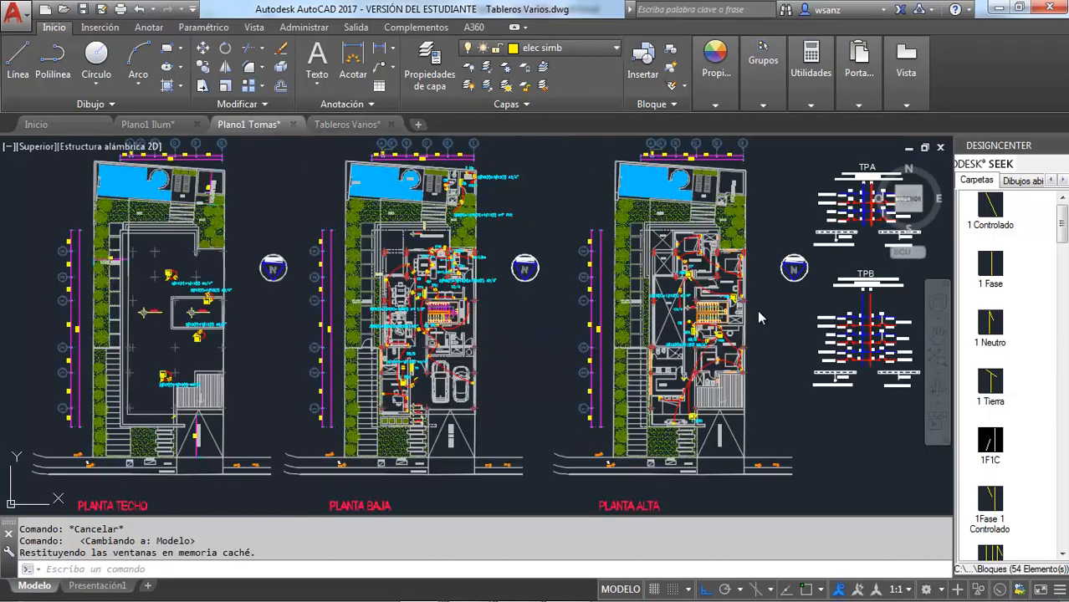
{"action": "left_click", "coordinate": [933, 336]}
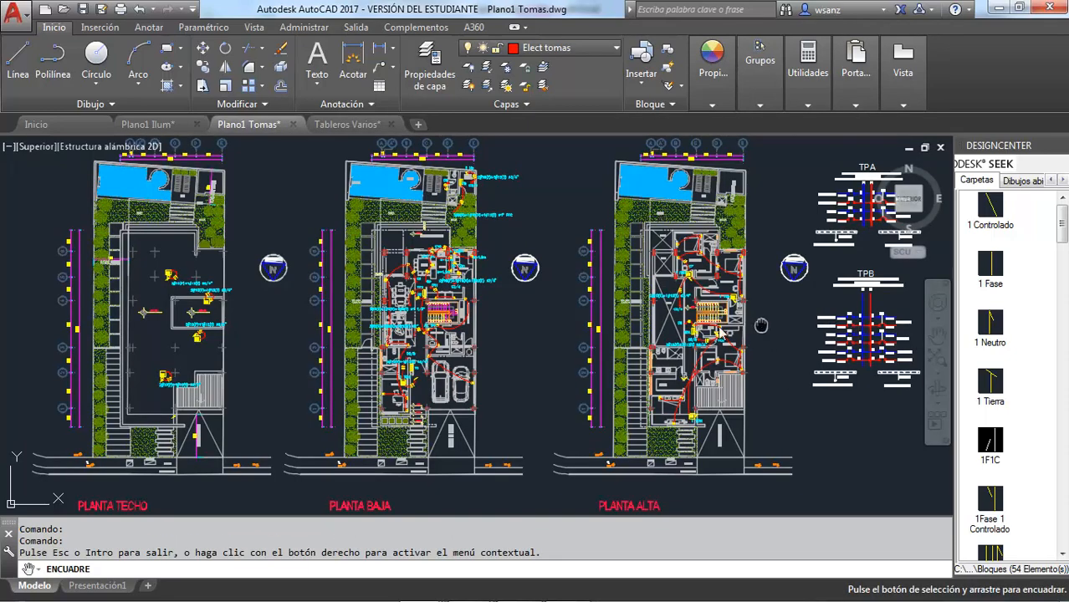
{"action": "left_click_drag", "start_coordinate": [756, 329], "coordinate": [529, 317]}
{"action": "left_click_drag", "start_coordinate": [622, 309], "coordinate": [466, 324]}
{"action": "key", "text": "Escape"}
{"action": "right_click", "coordinate": [597, 264]}
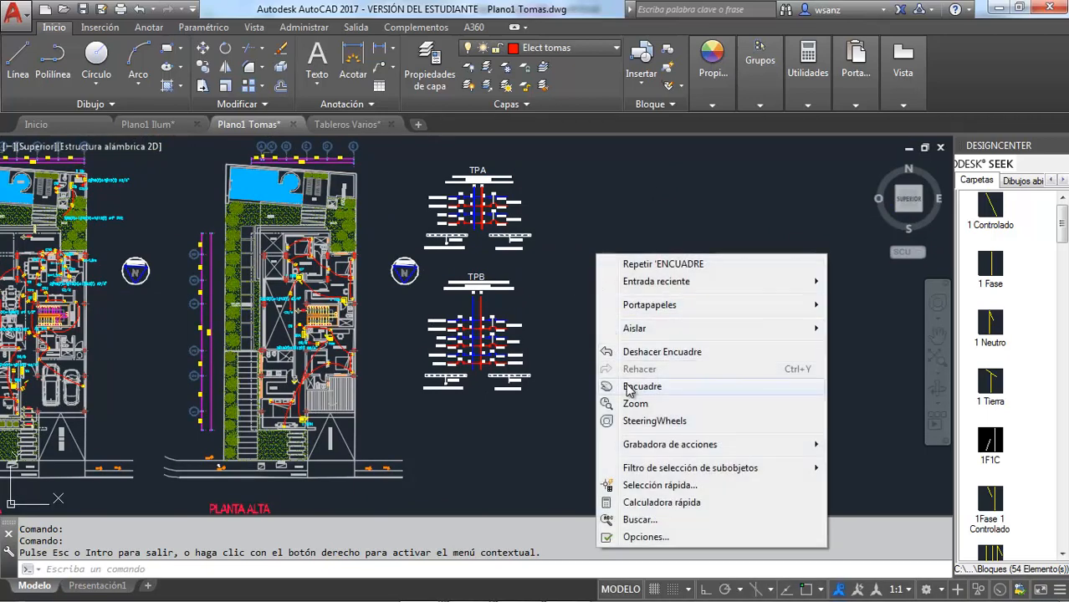
{"action": "left_click", "coordinate": [928, 283]}
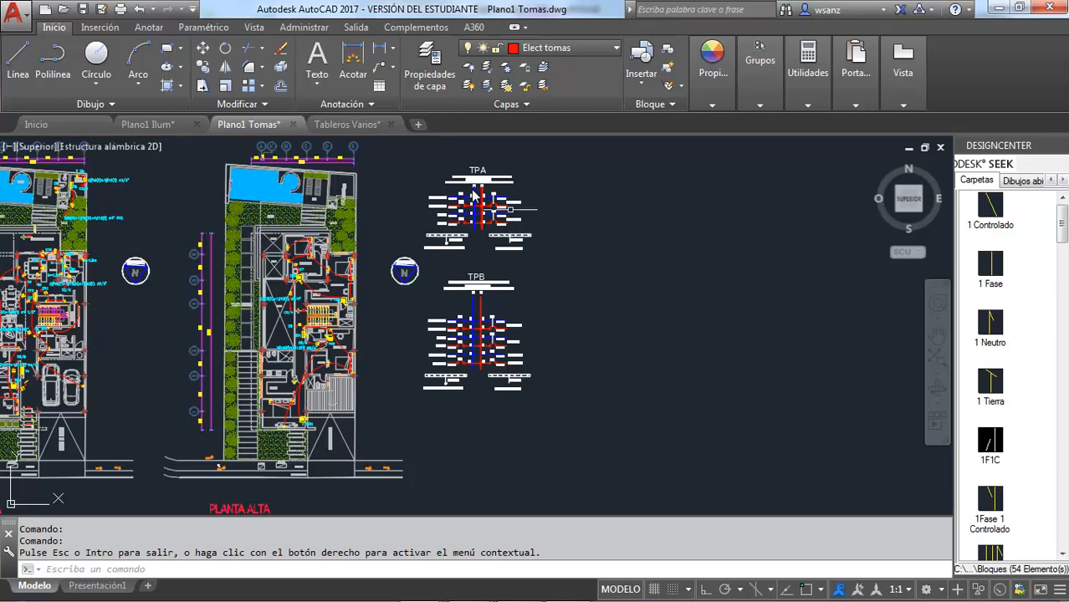
{"action": "scroll", "coordinate": [463, 165], "scroll_direction": "up", "scroll_amount": 4}
{"action": "scroll", "coordinate": [463, 165], "scroll_direction": "down", "scroll_amount": 5}
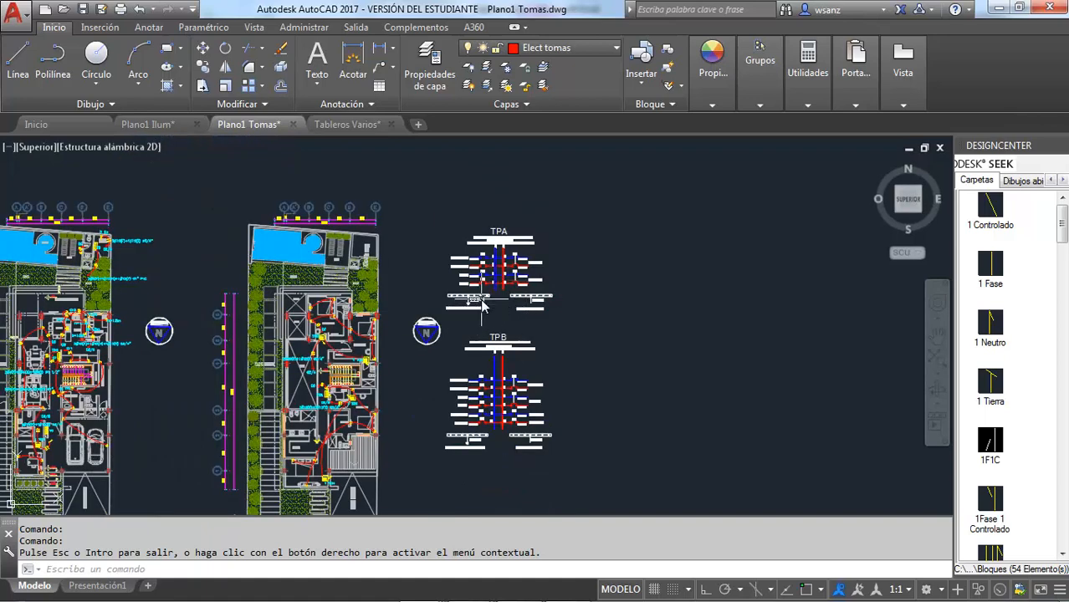
{"action": "scroll", "coordinate": [479, 306], "scroll_direction": "up", "scroll_amount": 2}
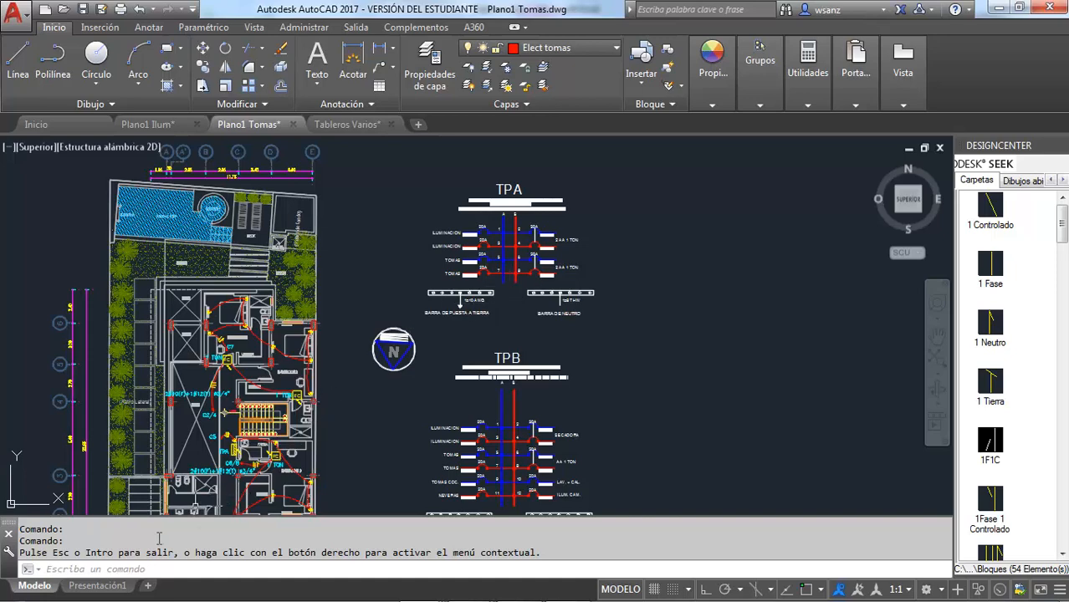
Examine the TPA and TLAV eight-circuit panel diagrams in Tableros Varios.dwg
{"action": "left_click", "coordinate": [350, 126]}
{"action": "scroll", "coordinate": [331, 307], "scroll_direction": "down", "scroll_amount": 5}
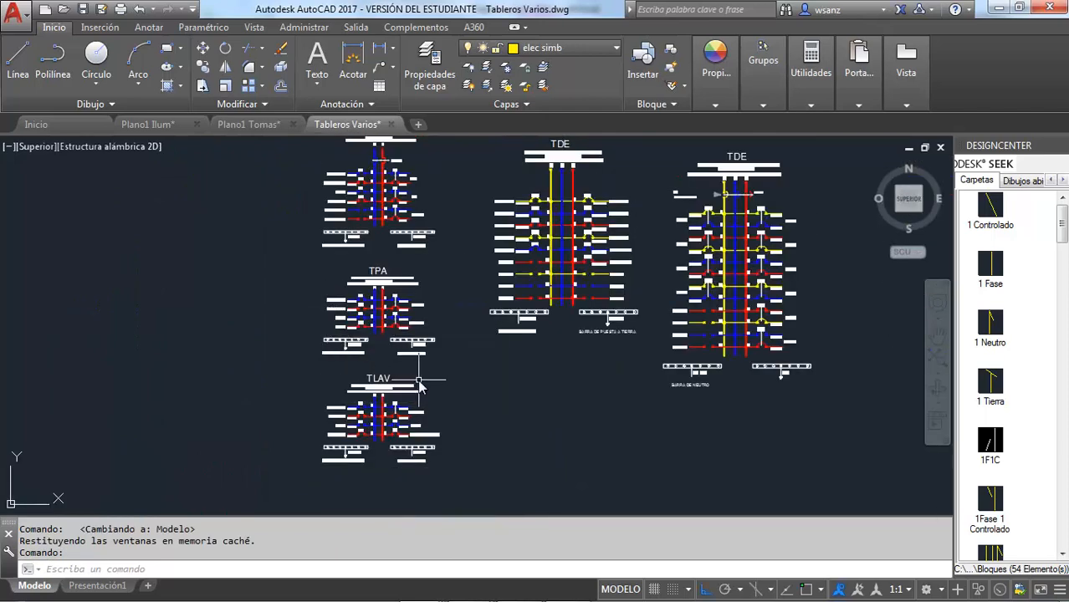
{"action": "scroll", "coordinate": [368, 373], "scroll_direction": "up", "scroll_amount": 3}
{"action": "scroll", "coordinate": [351, 393], "scroll_direction": "down", "scroll_amount": 3}
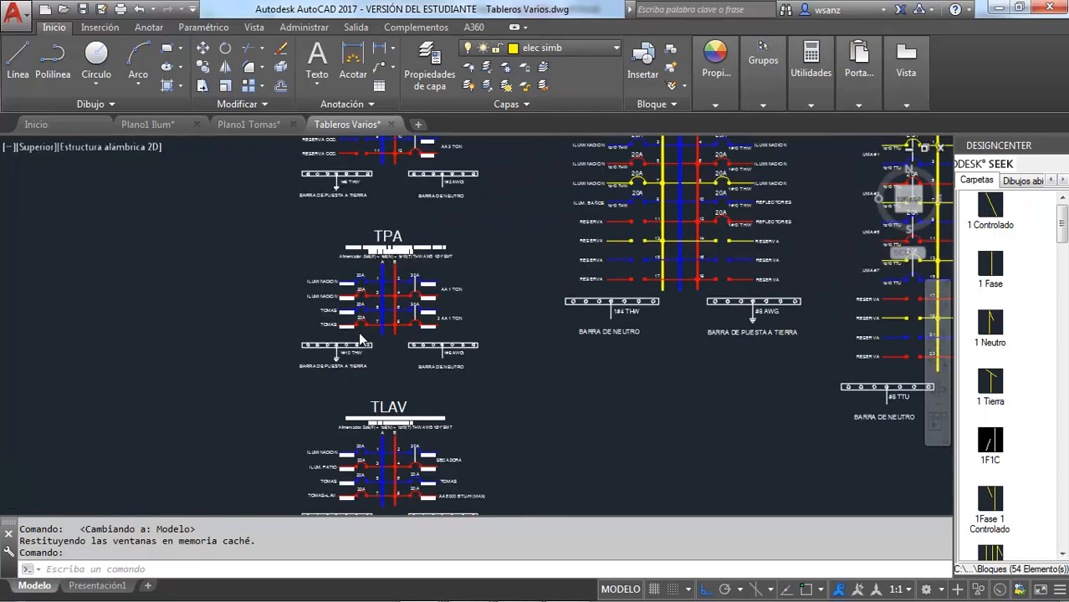
{"action": "scroll", "coordinate": [341, 442], "scroll_direction": "up", "scroll_amount": 4}
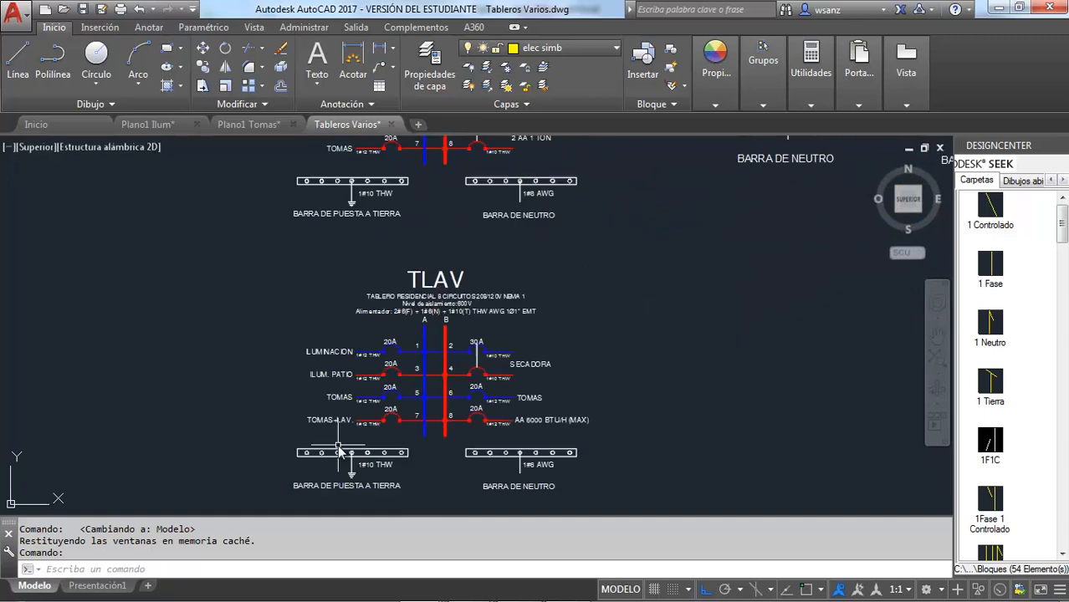
{"action": "scroll", "coordinate": [339, 451], "scroll_direction": "down", "scroll_amount": 4}
{"action": "scroll", "coordinate": [360, 335], "scroll_direction": "up", "scroll_amount": 2}
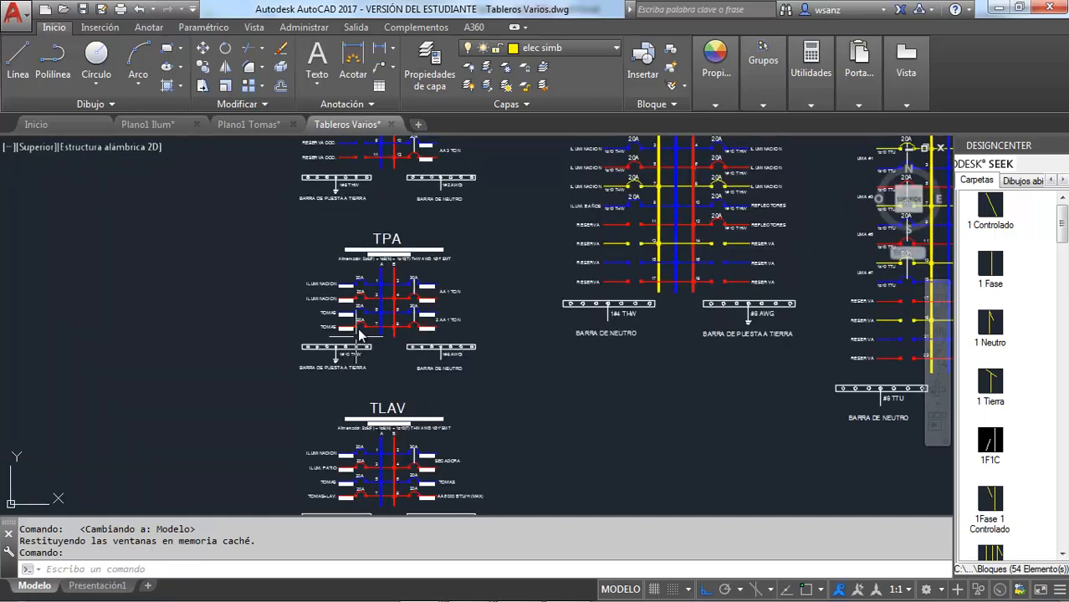
{"action": "scroll", "coordinate": [359, 335], "scroll_direction": "down", "scroll_amount": 3}
{"action": "scroll", "coordinate": [358, 397], "scroll_direction": "up", "scroll_amount": 3}
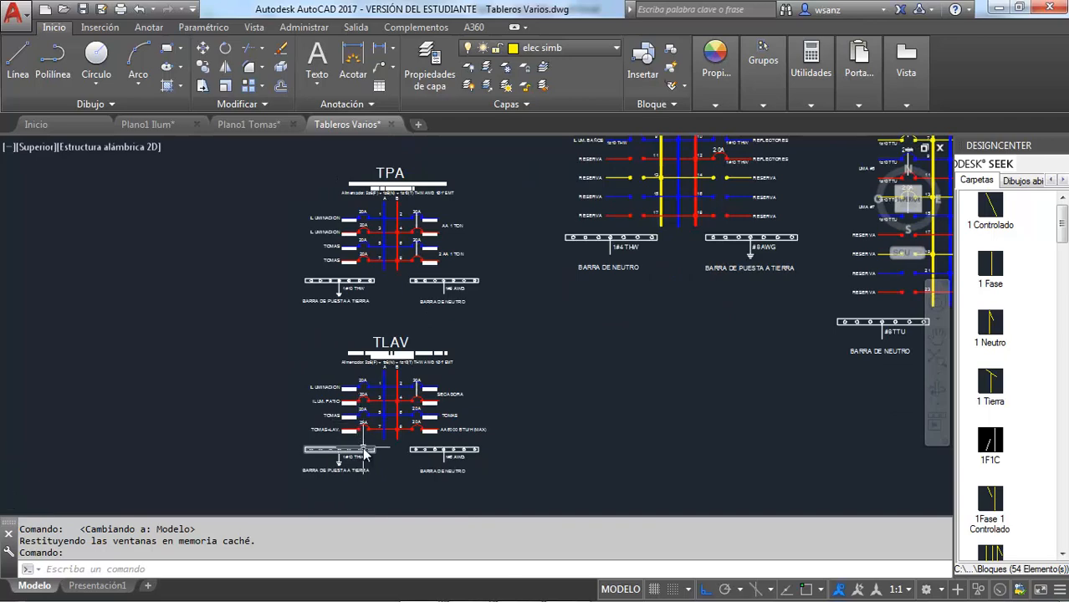
{"action": "scroll", "coordinate": [363, 453], "scroll_direction": "up", "scroll_amount": 4}
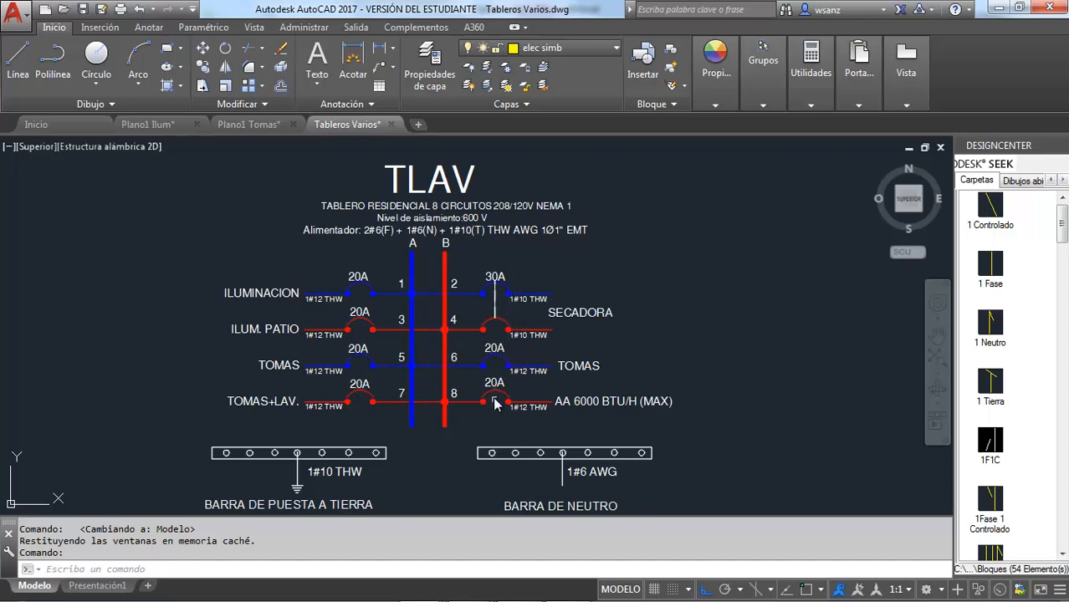
{"action": "scroll", "coordinate": [494, 403], "scroll_direction": "down", "scroll_amount": 5}
{"action": "scroll", "coordinate": [496, 272], "scroll_direction": "up", "scroll_amount": 5}
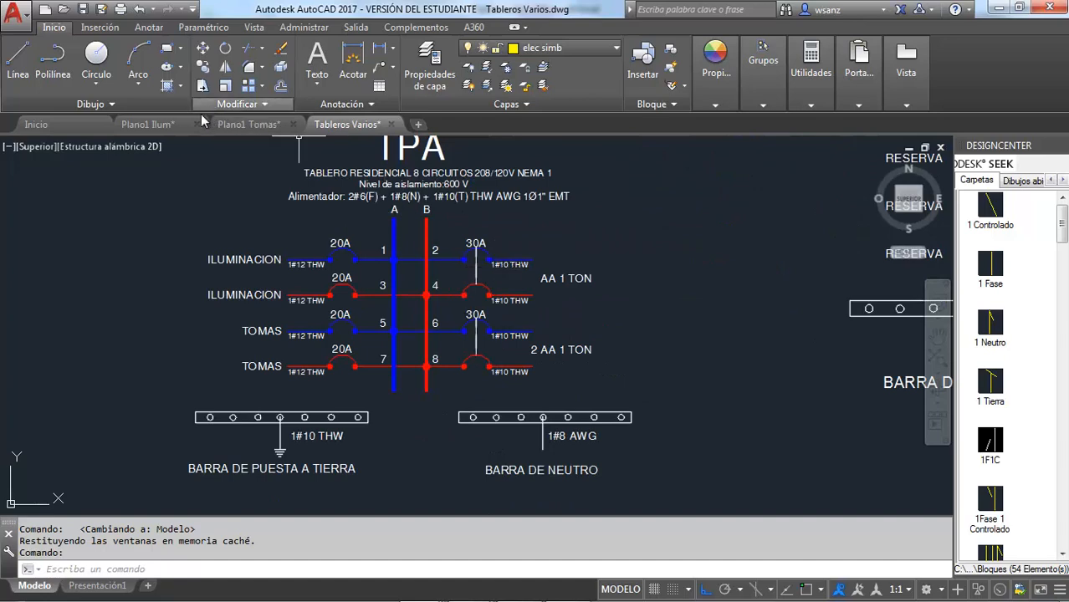
Return to Plano1 Tomas.dwg and open its model space showing the TPA and TPB diagrams
{"action": "left_click", "coordinate": [253, 127]}
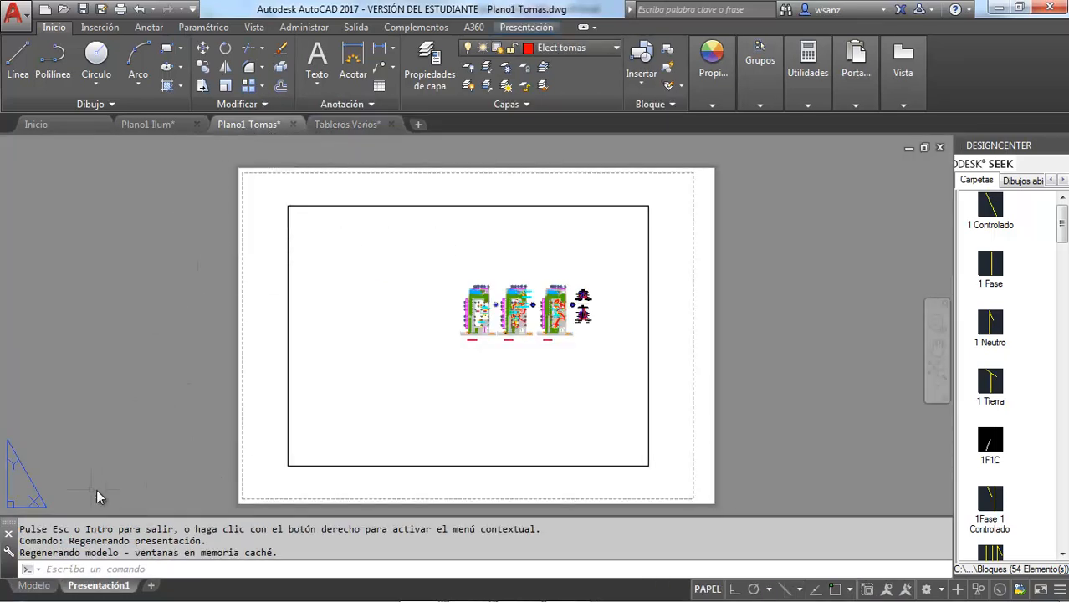
{"action": "left_click", "coordinate": [34, 586]}
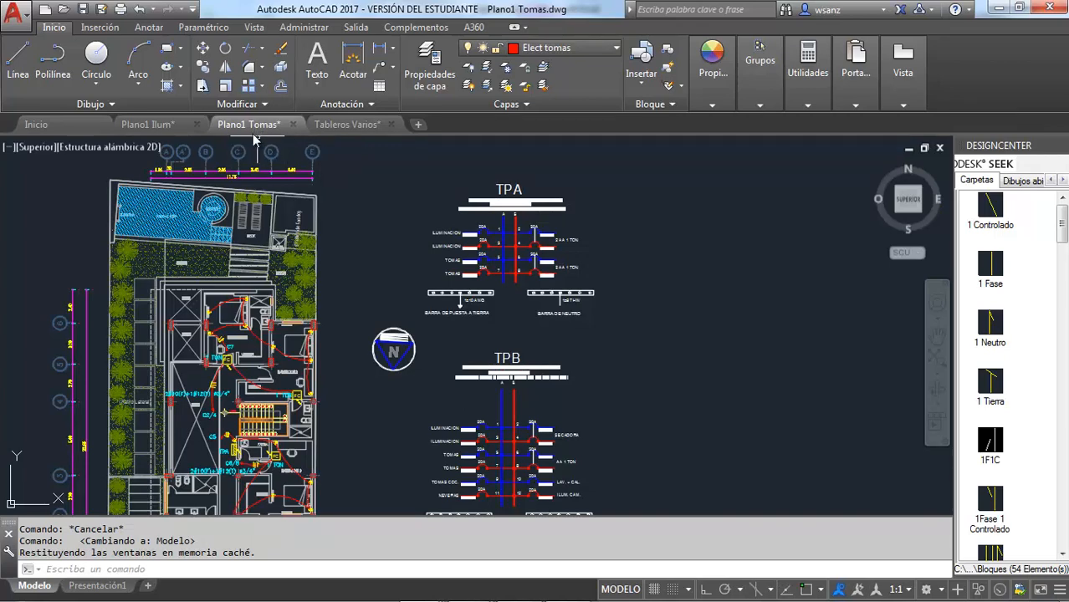
{"action": "mouse_move", "coordinate": [251, 136]}
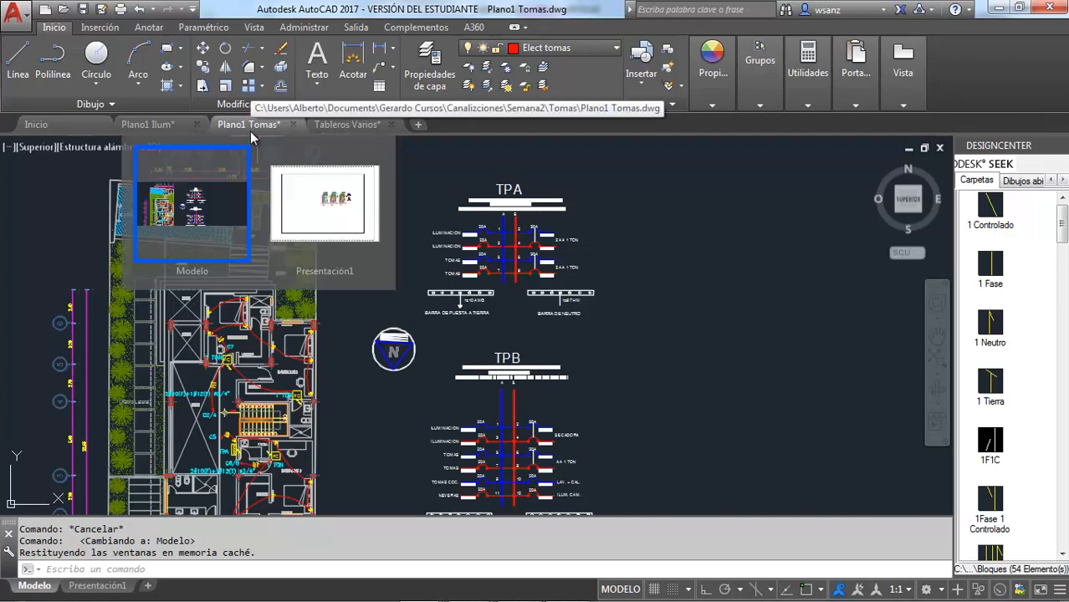
Copy the complete TPA panel diagram horizontally, with Ortho on, about 13.6 units to the right of the original
{"action": "left_click", "coordinate": [406, 165]}
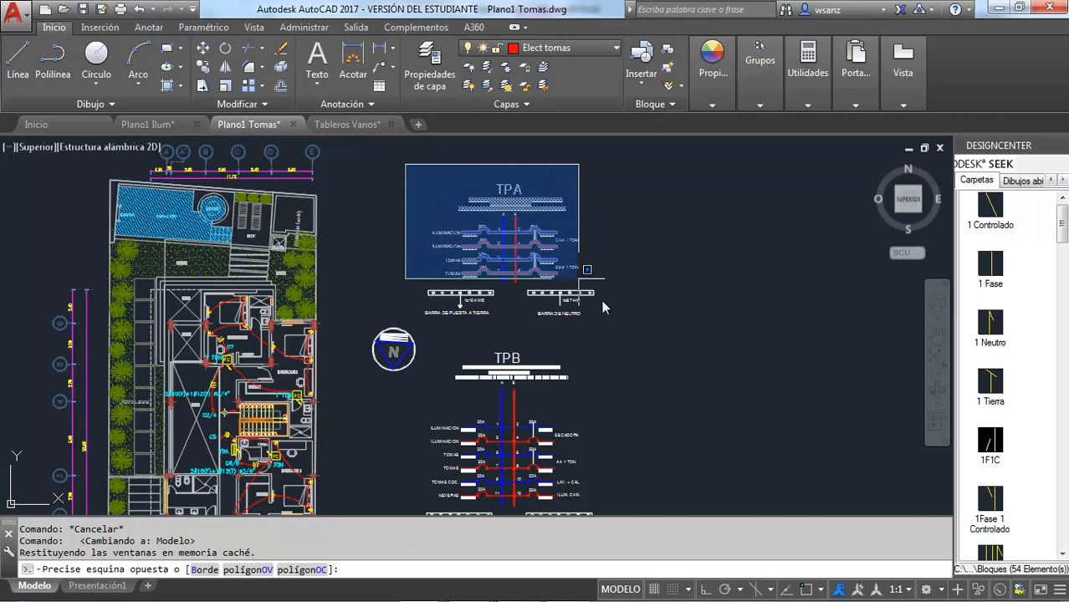
{"action": "left_click", "coordinate": [619, 325]}
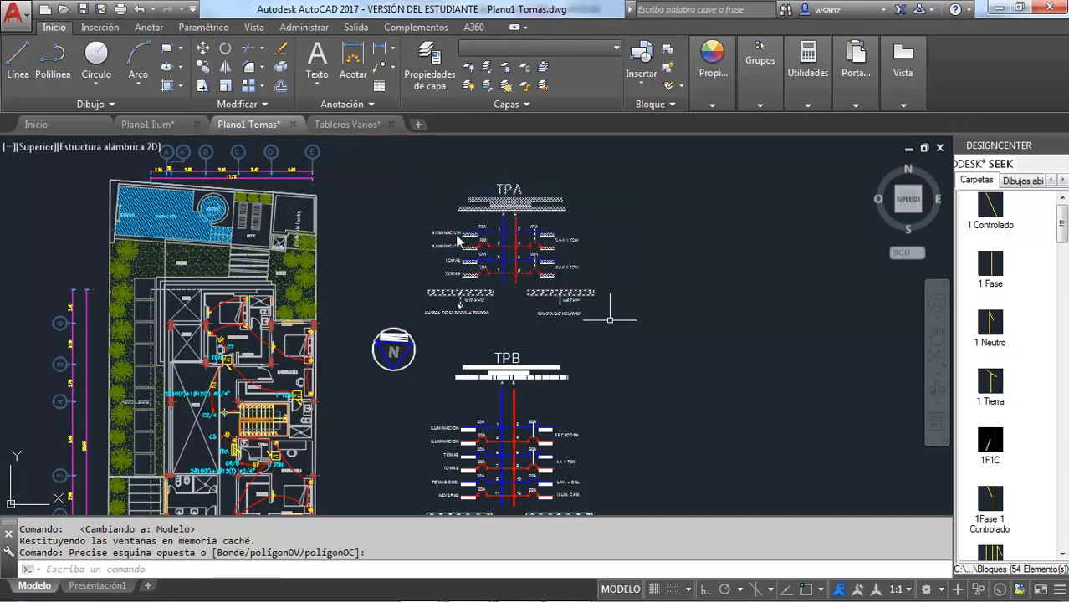
{"action": "left_click", "coordinate": [203, 68]}
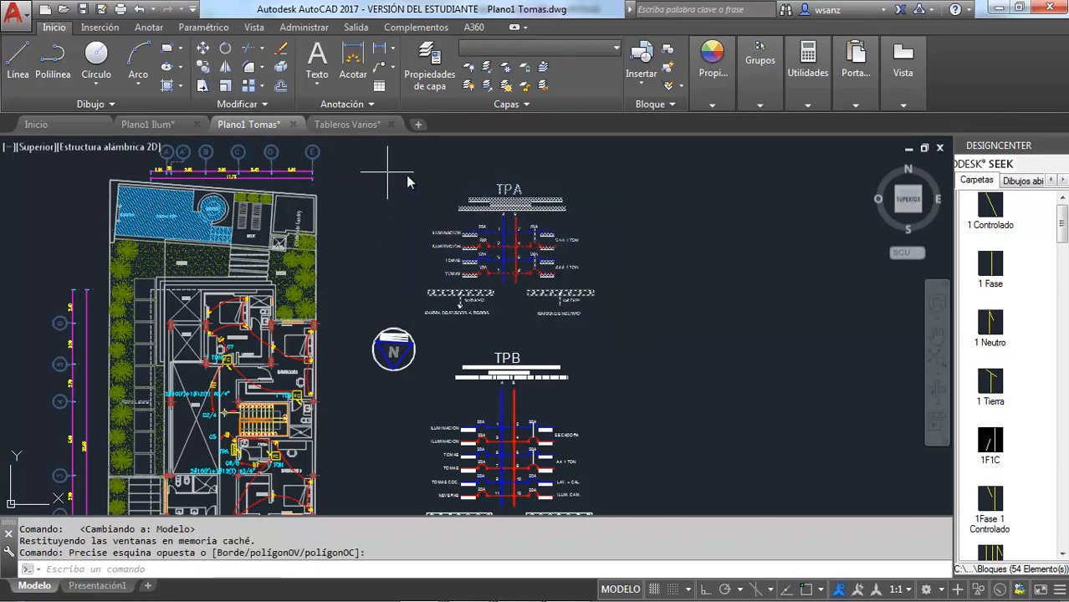
{"action": "left_click", "coordinate": [430, 168]}
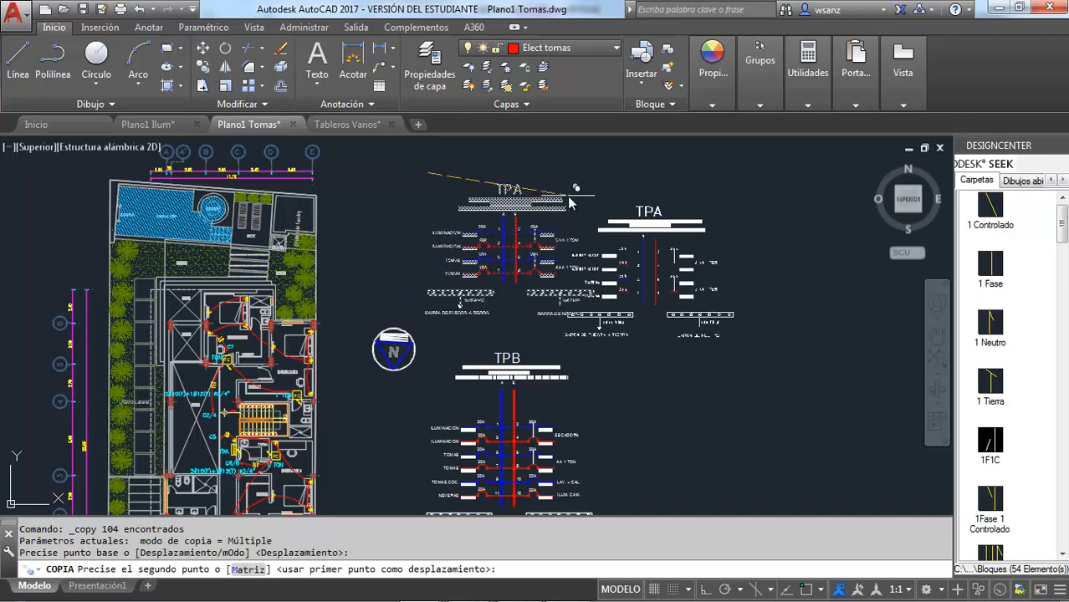
{"action": "key", "text": "F8"}
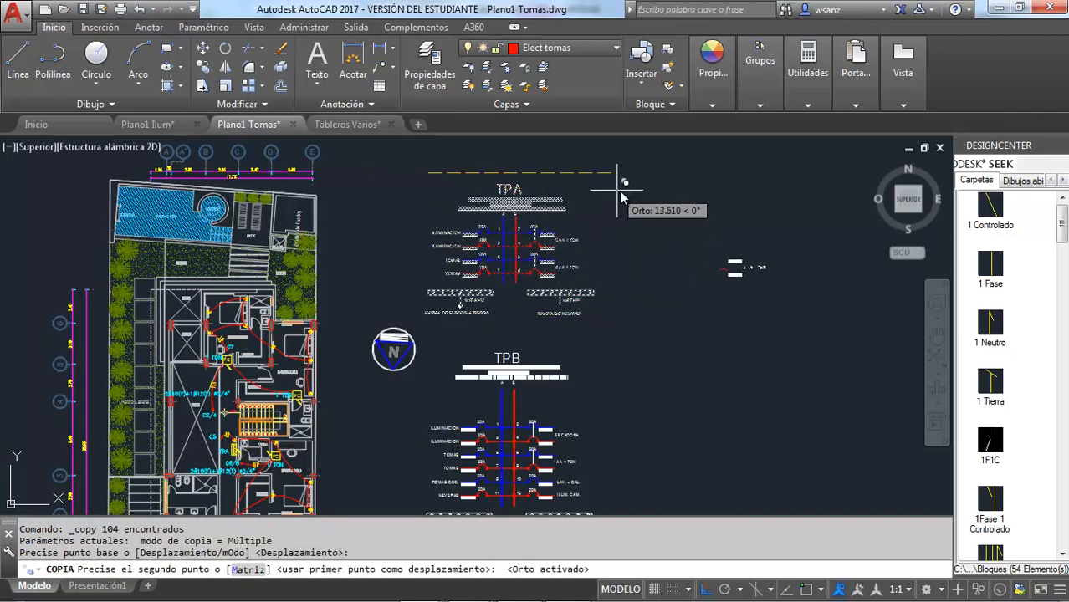
{"action": "left_click", "coordinate": [620, 192]}
{"action": "key", "text": "Escape"}
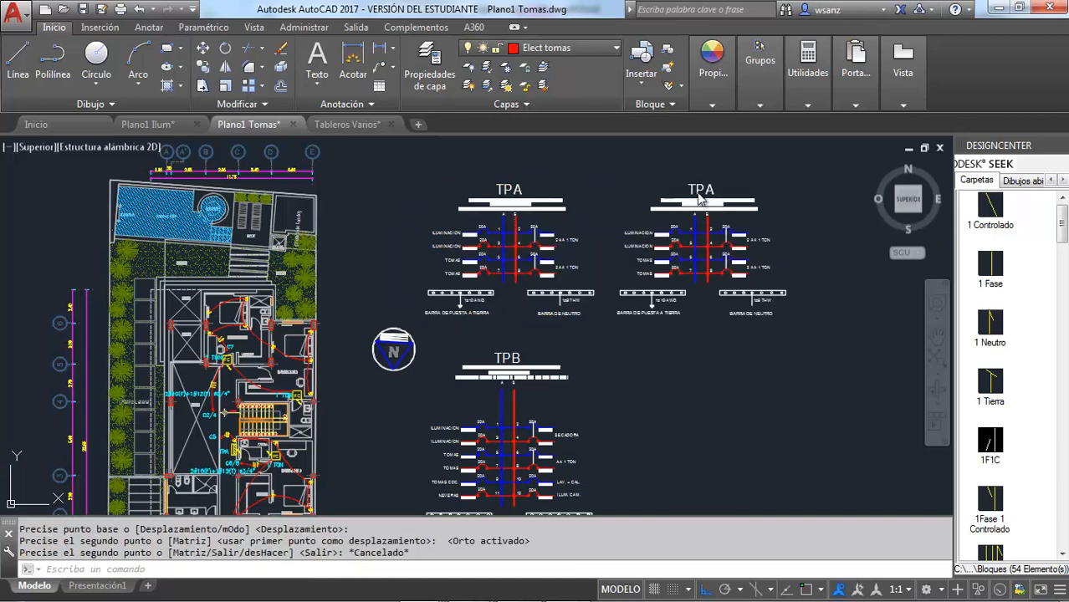
Change the title of the copied panel diagram to TB
{"action": "double_click", "coordinate": [701, 192]}
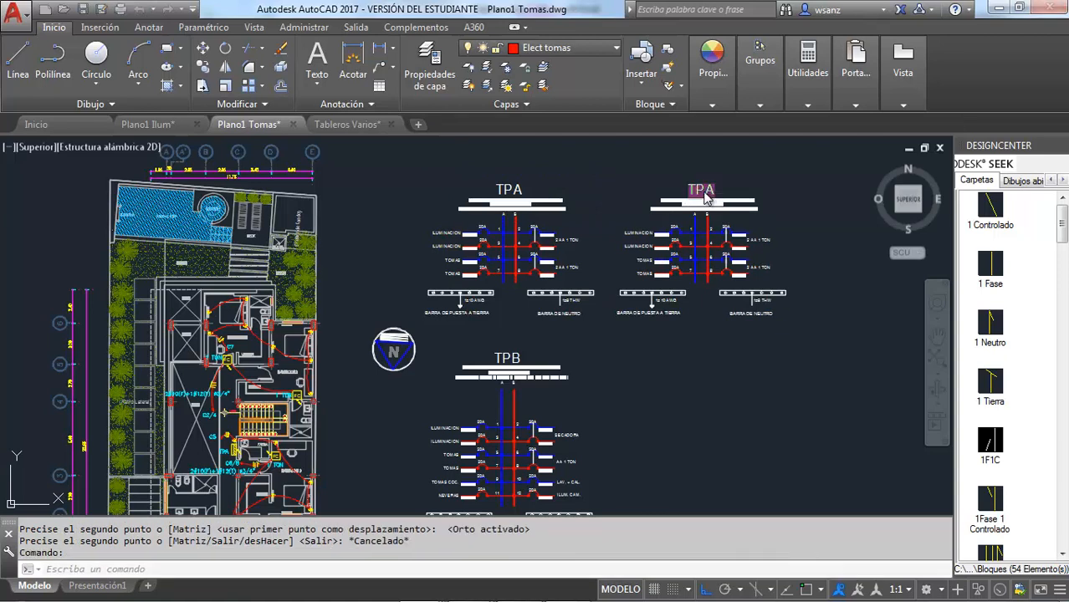
{"action": "type", "text": "TB"}
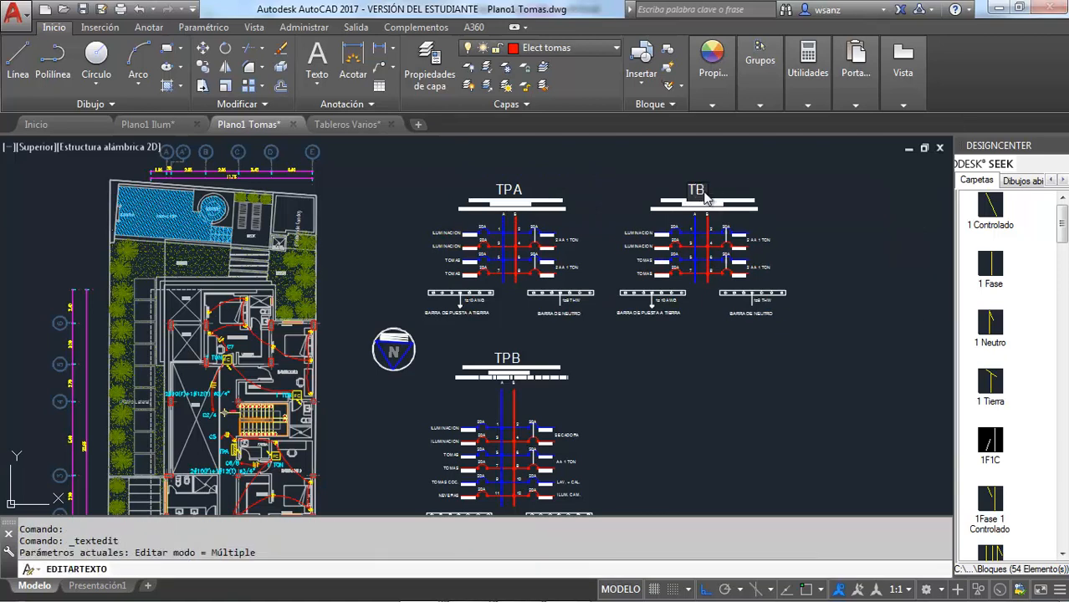
{"action": "key", "text": "Return"}
{"action": "scroll", "coordinate": [711, 221], "scroll_direction": "up", "scroll_amount": 2}
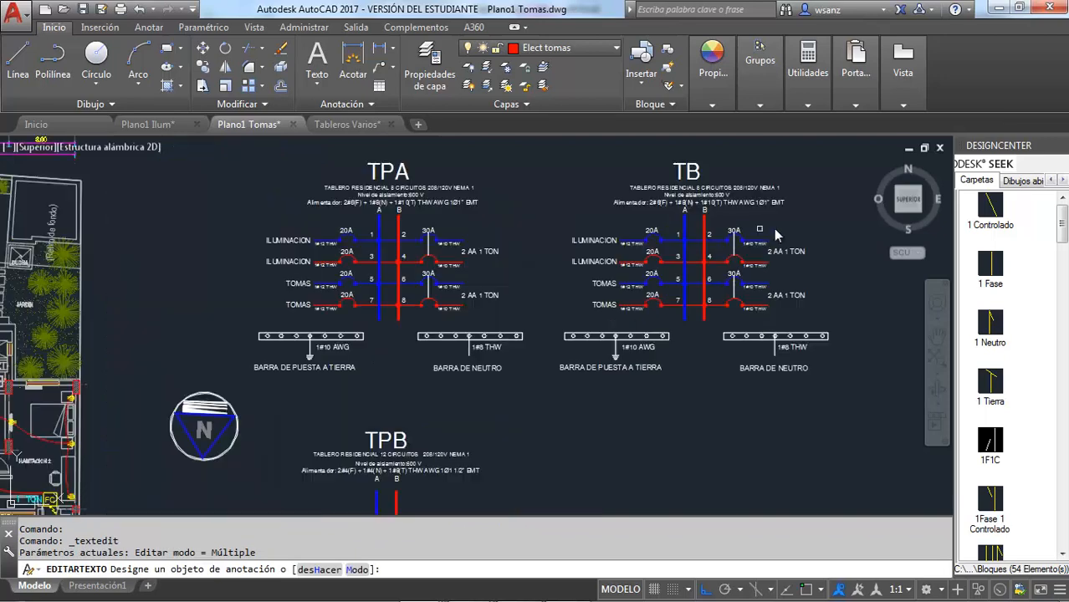
{"action": "scroll", "coordinate": [800, 191], "scroll_direction": "up", "scroll_amount": 2}
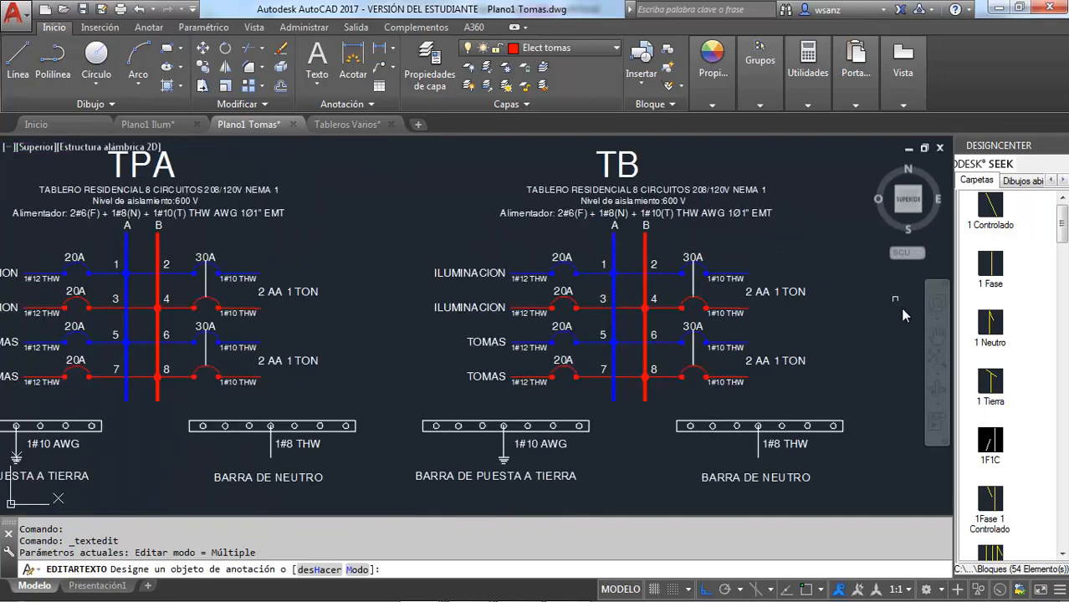
{"action": "key", "text": "Escape"}
Set the conductors in TB's Alimentador text to 2#8(F) + 1#10(N) + 1#12(T)
{"action": "left_click", "coordinate": [937, 337]}
{"action": "left_click_drag", "start_coordinate": [762, 311], "coordinate": [660, 317]}
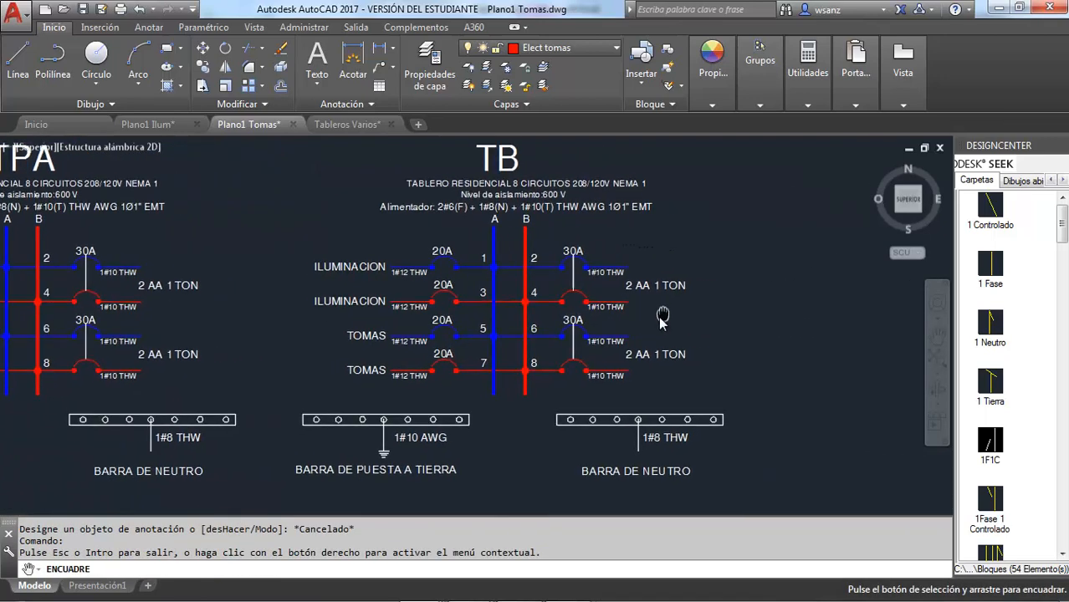
{"action": "scroll", "coordinate": [662, 317], "scroll_direction": "up", "scroll_amount": 2}
{"action": "left_click_drag", "start_coordinate": [623, 240], "coordinate": [722, 364]}
{"action": "key", "text": "Escape"}
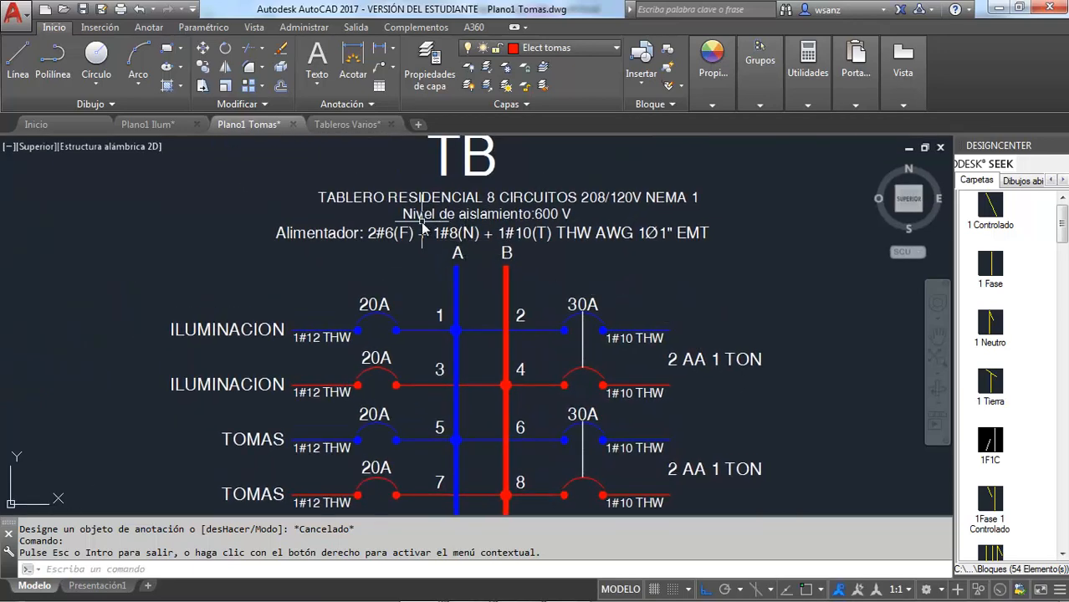
{"action": "left_click", "coordinate": [399, 240]}
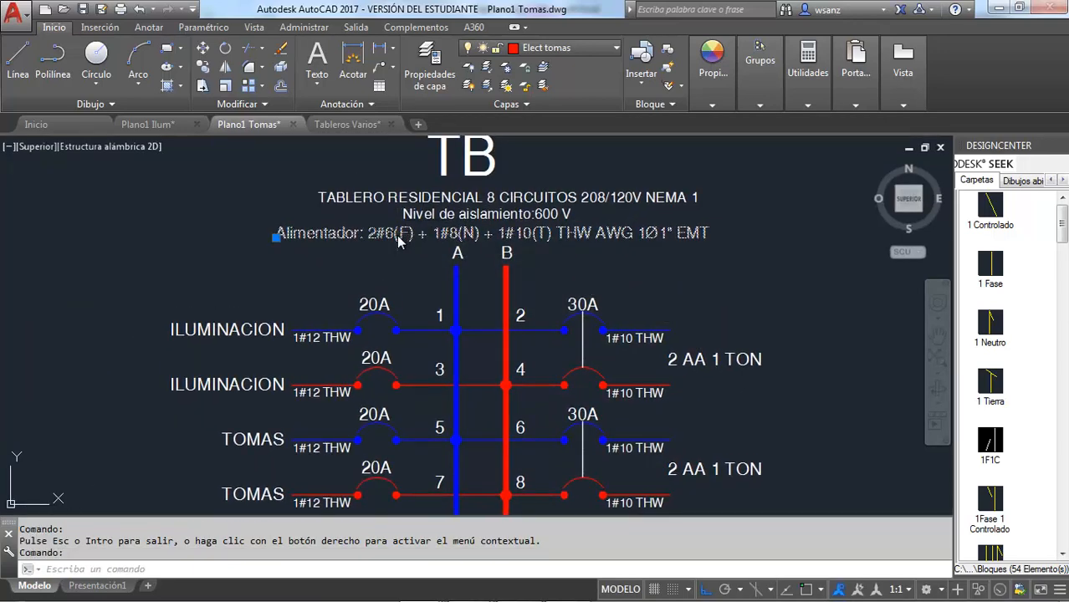
{"action": "double_click", "coordinate": [381, 238]}
{"action": "left_click", "coordinate": [382, 237]}
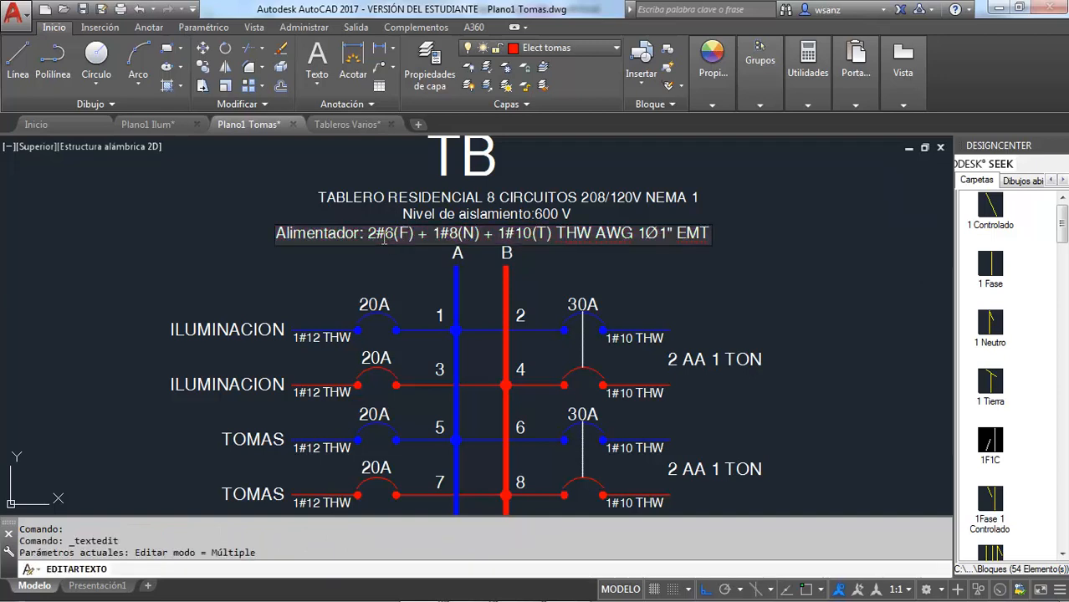
{"action": "type", "text": "8"}
{"action": "key", "text": "Delete"}
{"action": "key", "text": "Delete"}
{"action": "type", "text": "0"}
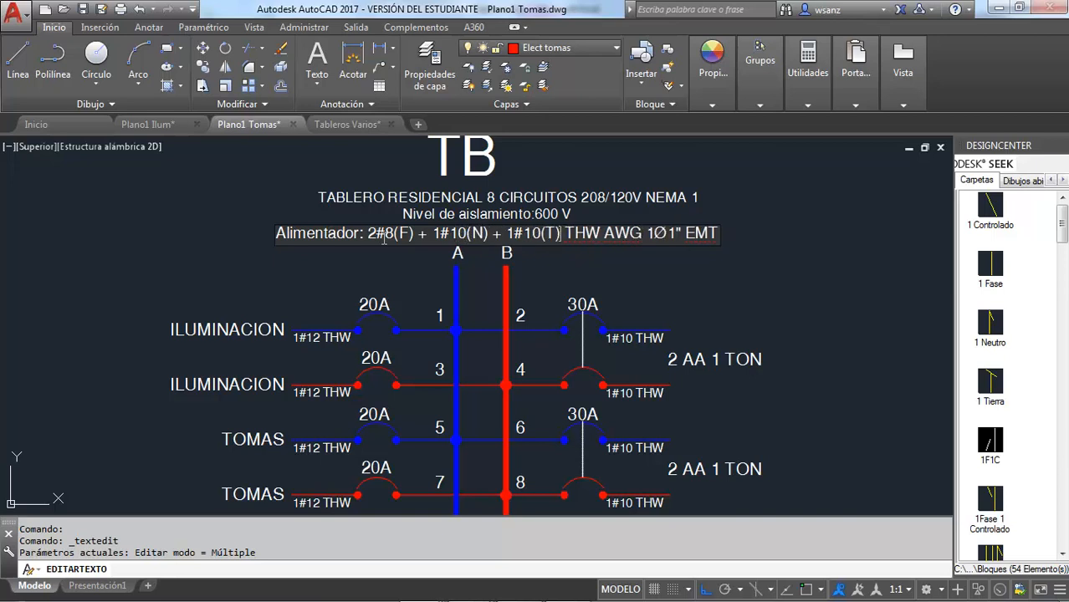
{"action": "key", "text": "Delete"}
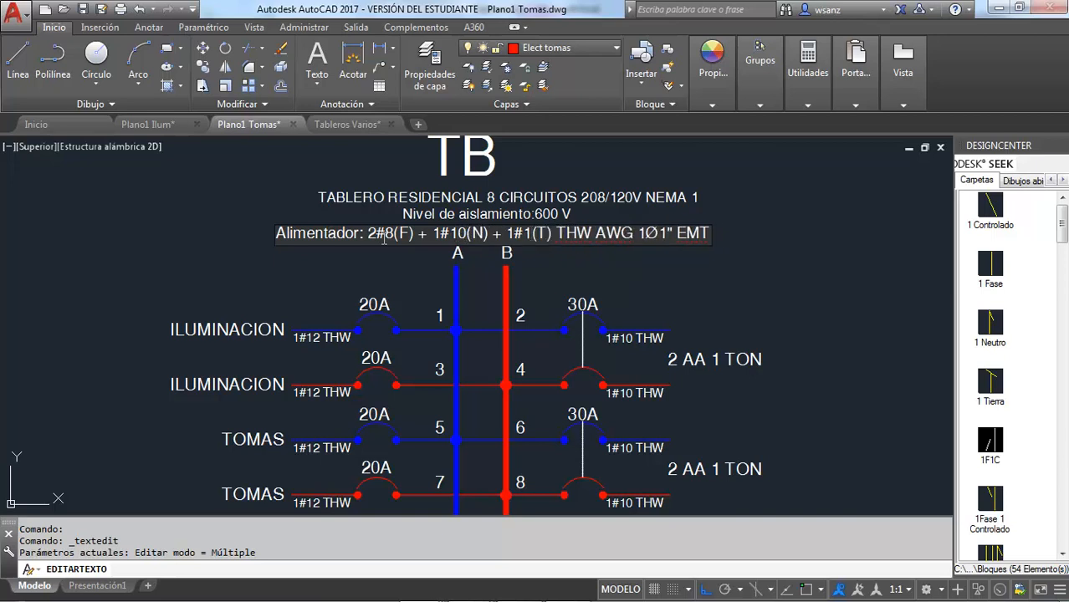
{"action": "type", "text": "2"}
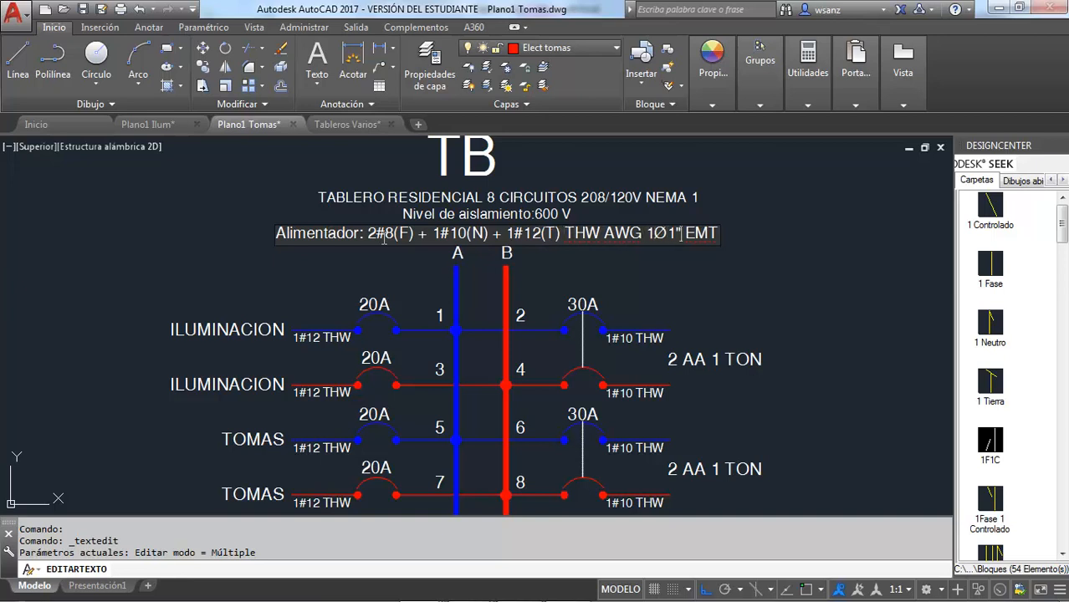
{"action": "type", "text": "PV"}
Replace EMT with PVC as the conduit material in TB's Alimentador text and finish the text editing
{"action": "key", "text": "Delete"}
{"action": "key", "text": "Delete"}
{"action": "key", "text": "Delete"}
{"action": "type", "text": "C"}
{"action": "left_click", "coordinate": [639, 271]}
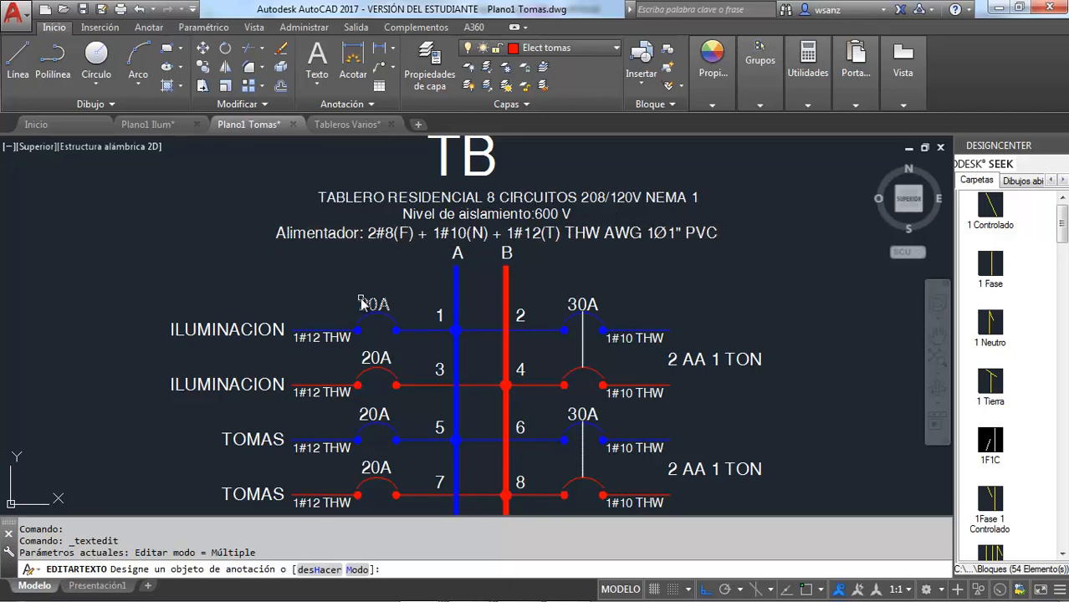
{"action": "key", "text": "Escape"}
Examine panel TB's location, circuits and feeder label on the Planta Baja plan, and return to the panel diagrams
{"action": "scroll", "coordinate": [378, 282], "scroll_direction": "down", "scroll_amount": 6}
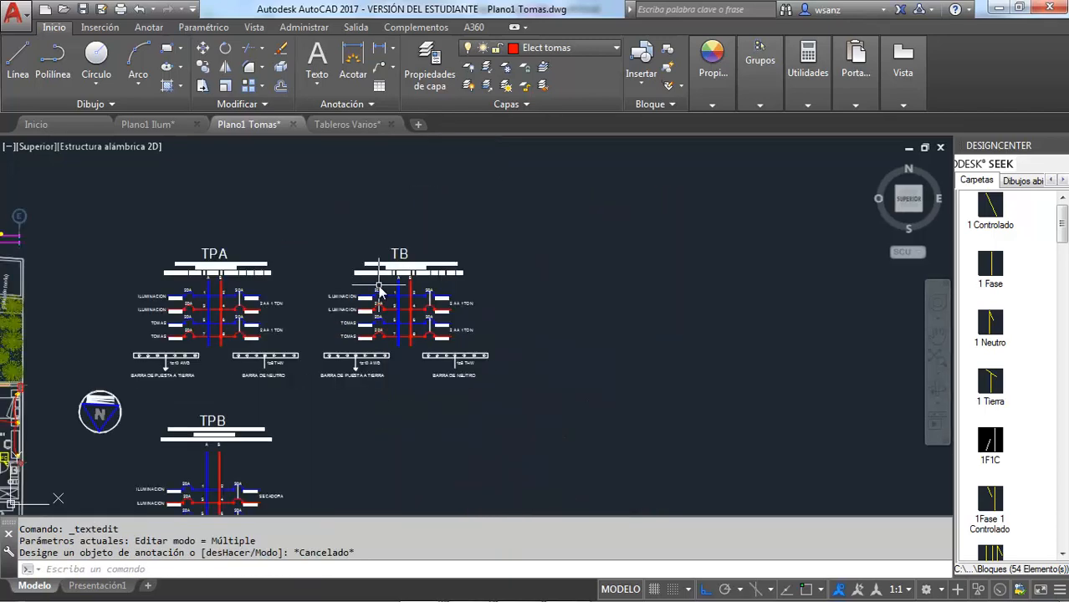
{"action": "scroll", "coordinate": [534, 282], "scroll_direction": "down", "scroll_amount": 2}
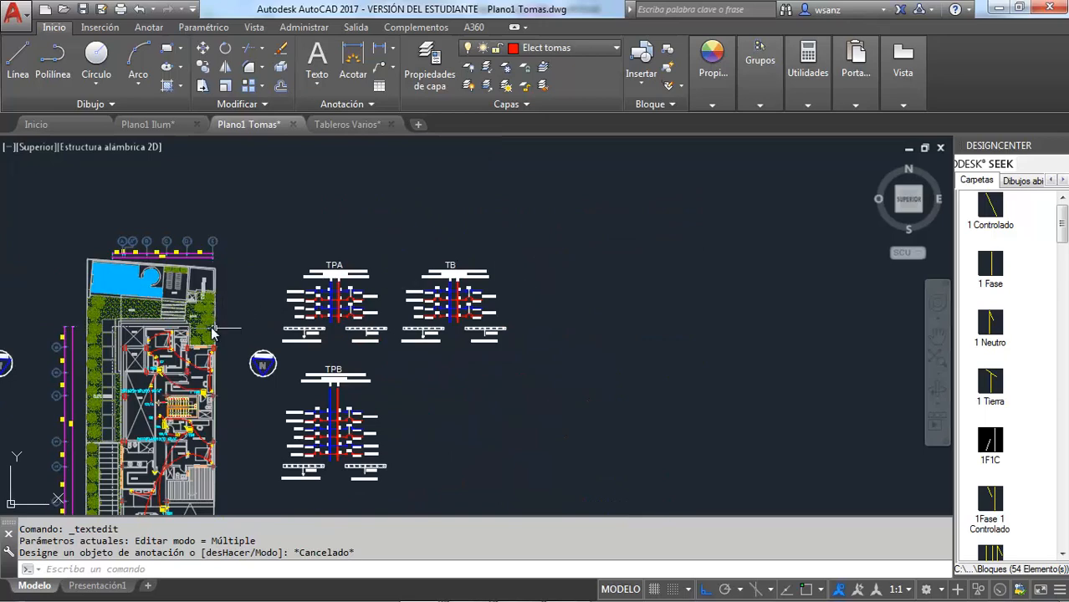
{"action": "scroll", "coordinate": [515, 286], "scroll_direction": "down", "scroll_amount": 4}
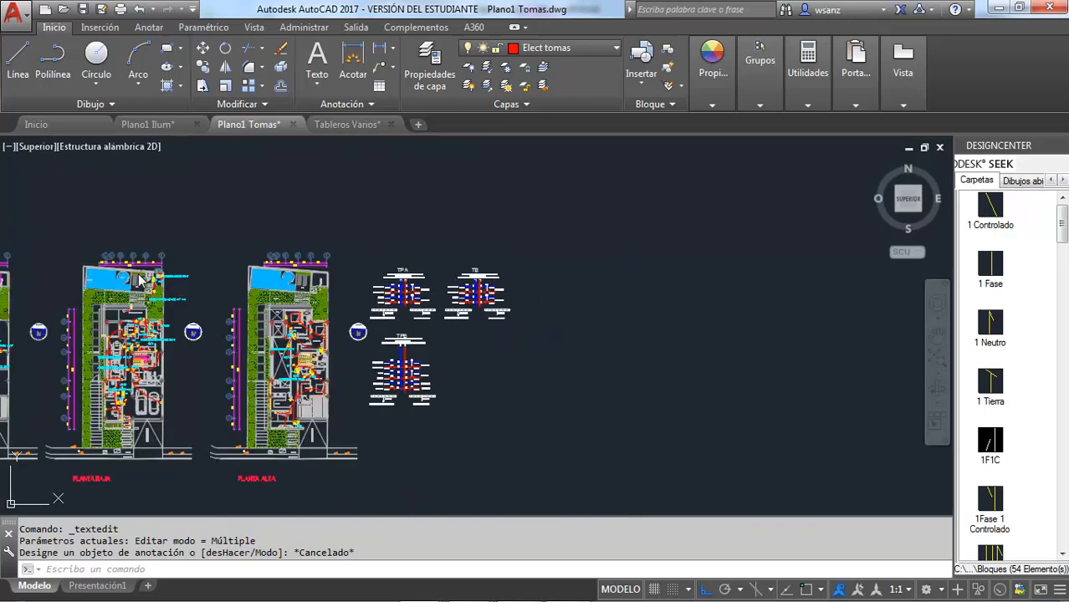
{"action": "scroll", "coordinate": [146, 284], "scroll_direction": "up", "scroll_amount": 5}
{"action": "scroll", "coordinate": [155, 289], "scroll_direction": "up", "scroll_amount": 6}
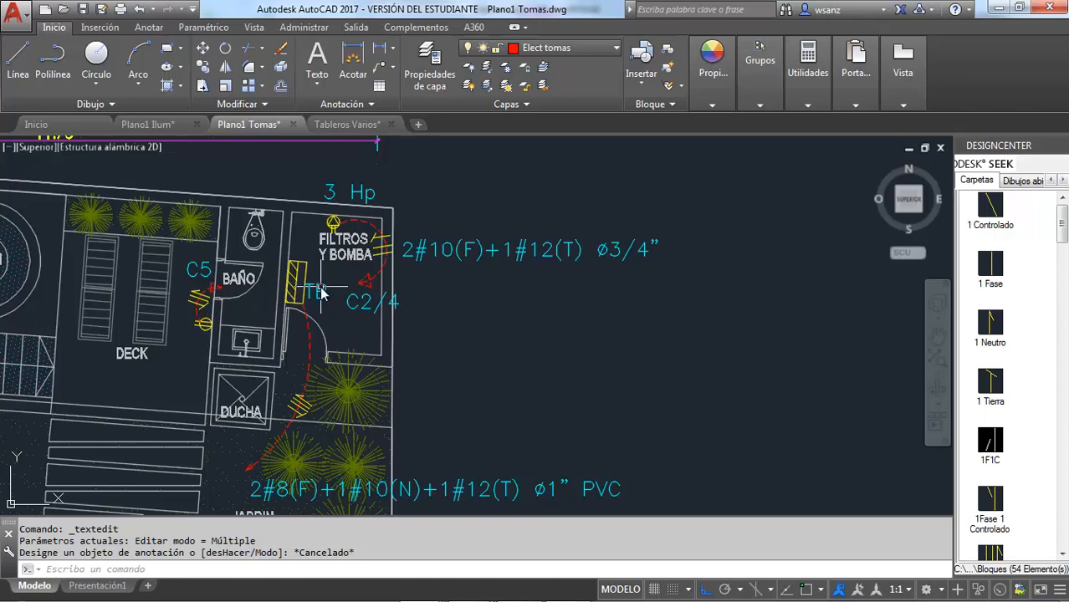
{"action": "scroll", "coordinate": [319, 272], "scroll_direction": "down", "scroll_amount": 4}
{"action": "scroll", "coordinate": [319, 272], "scroll_direction": "down", "scroll_amount": 5}
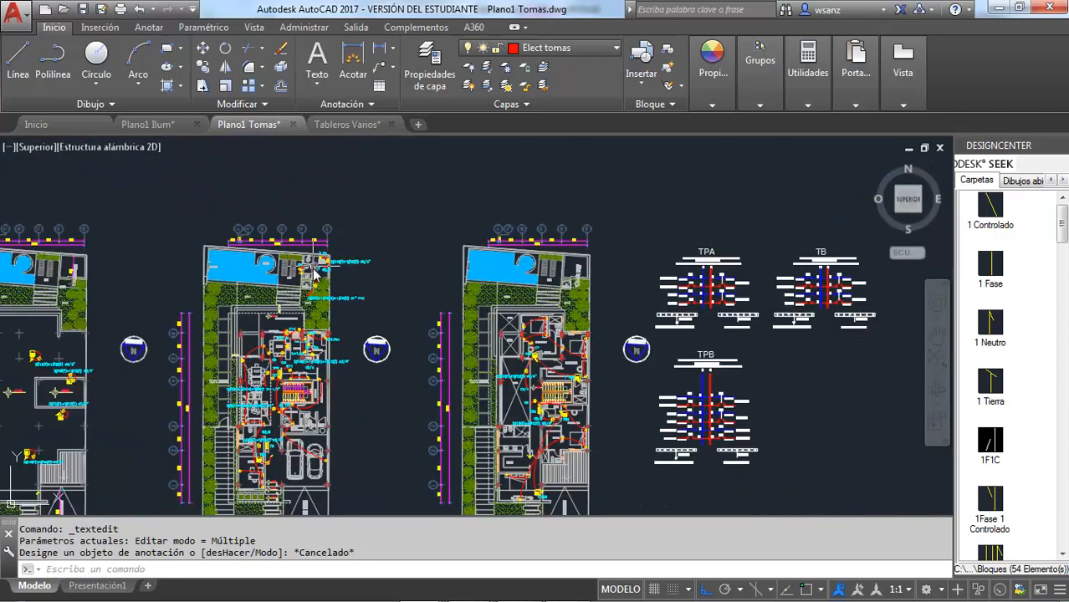
{"action": "scroll", "coordinate": [634, 273], "scroll_direction": "down", "scroll_amount": 2}
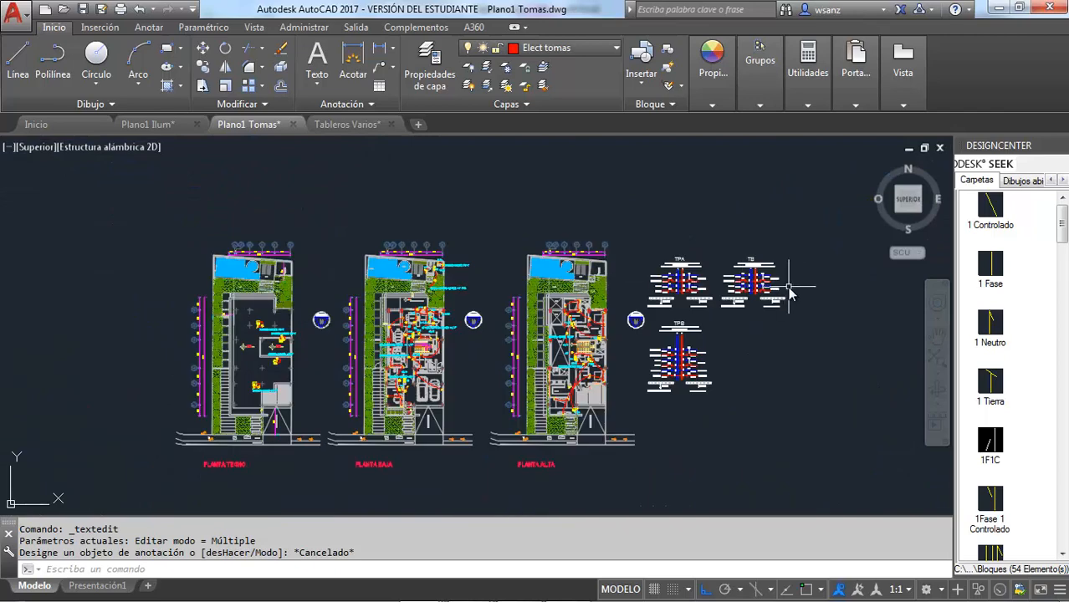
{"action": "scroll", "coordinate": [788, 288], "scroll_direction": "up", "scroll_amount": 2}
{"action": "scroll", "coordinate": [787, 288], "scroll_direction": "up", "scroll_amount": 2}
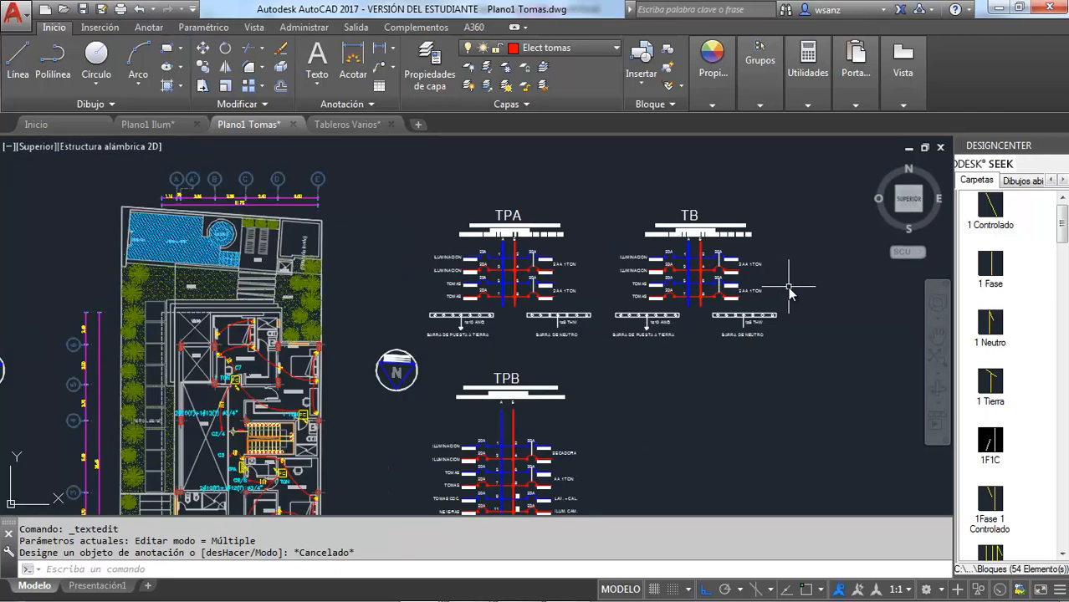
{"action": "scroll", "coordinate": [787, 288], "scroll_direction": "up", "scroll_amount": 2}
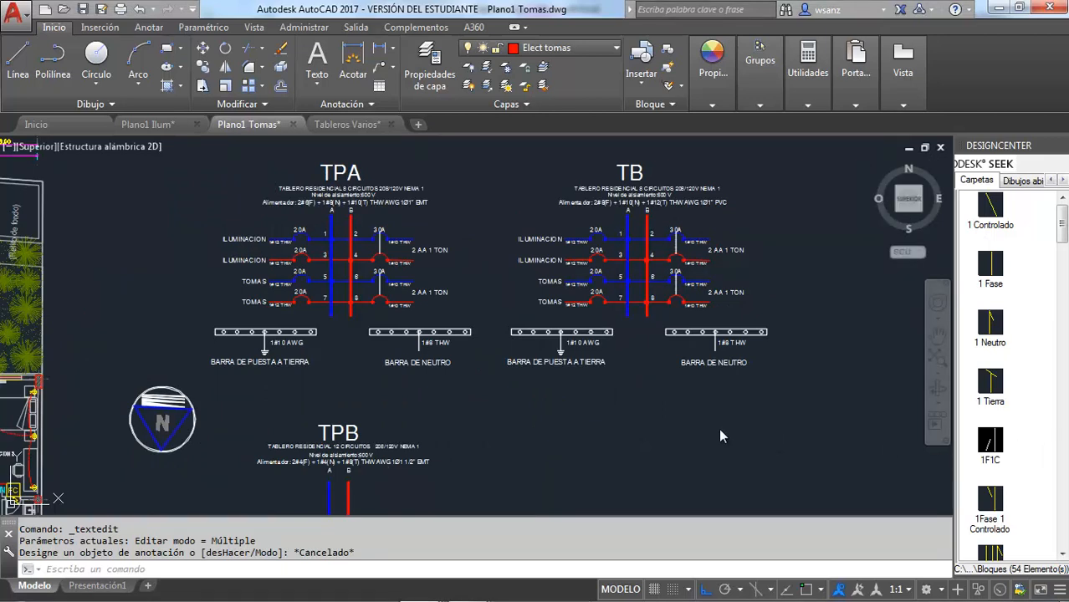
Switch to Tableros.xlsx in Excel and check the connected loads listed for TB's circuits
{"action": "mouse_move", "coordinate": [432, 599]}
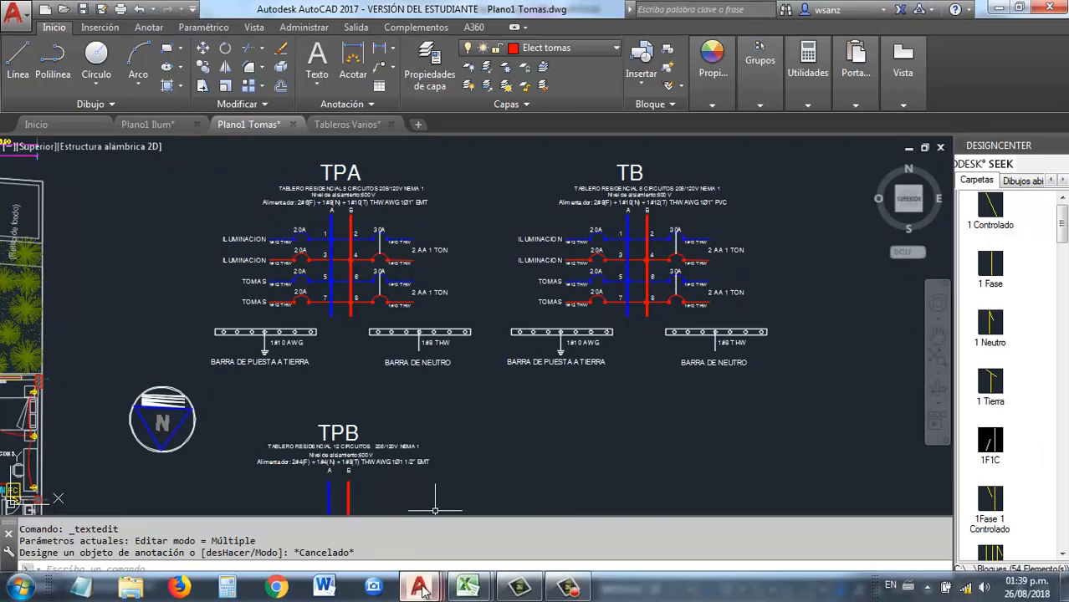
{"action": "mouse_move", "coordinate": [463, 592]}
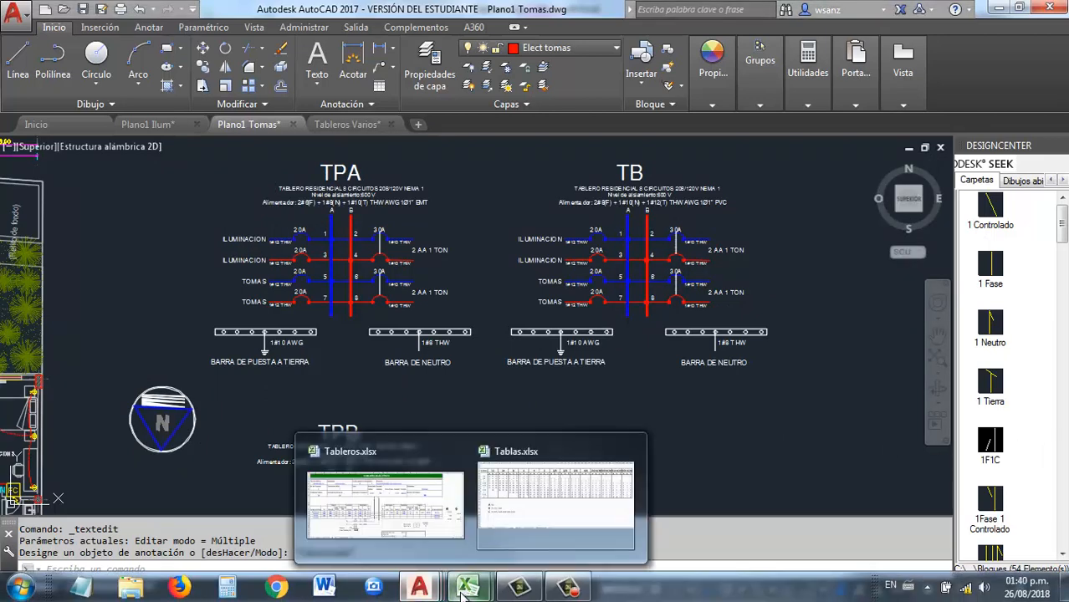
{"action": "left_click", "coordinate": [397, 458]}
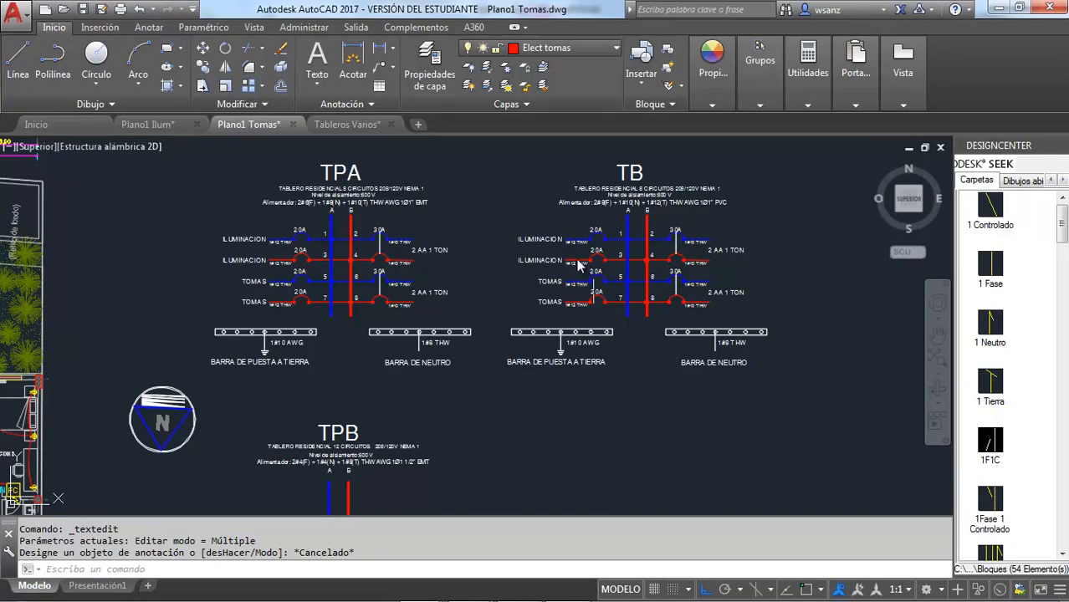
Switch back to AutoCAD and change the load label of circuit 3 in panel TB to ILUM. EXT
{"action": "scroll", "coordinate": [577, 260], "scroll_direction": "up", "scroll_amount": 2}
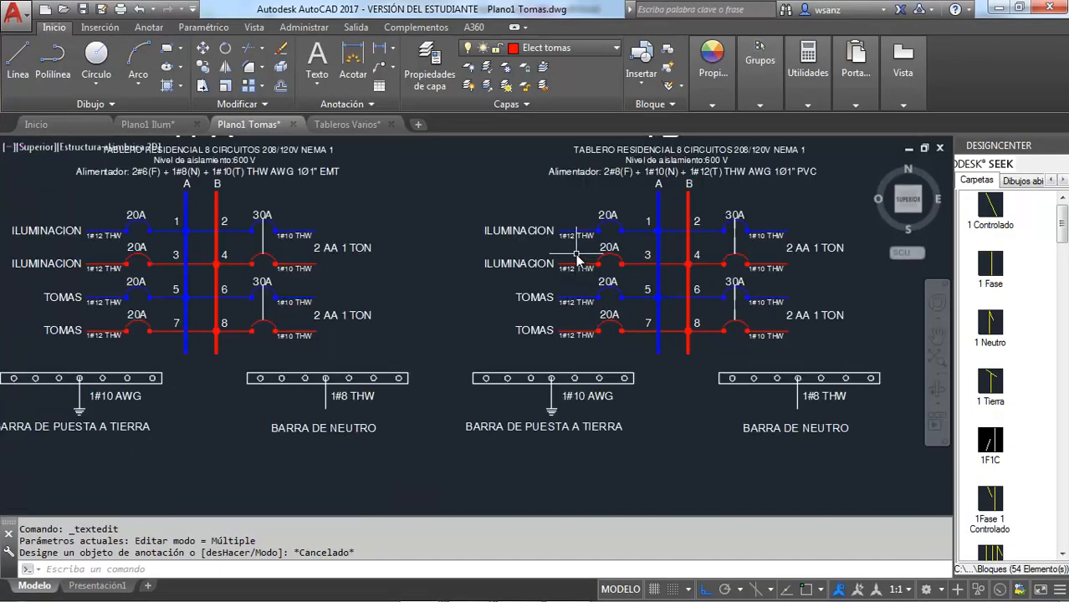
{"action": "scroll", "coordinate": [577, 259], "scroll_direction": "up", "scroll_amount": 2}
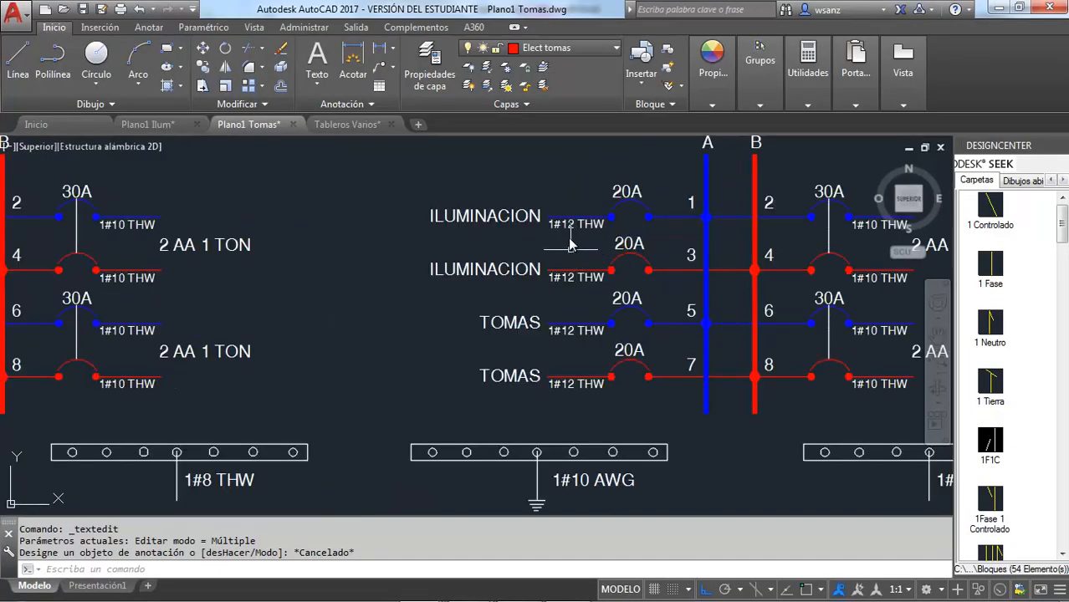
{"action": "left_click", "coordinate": [526, 268]}
{"action": "double_click", "coordinate": [526, 268]}
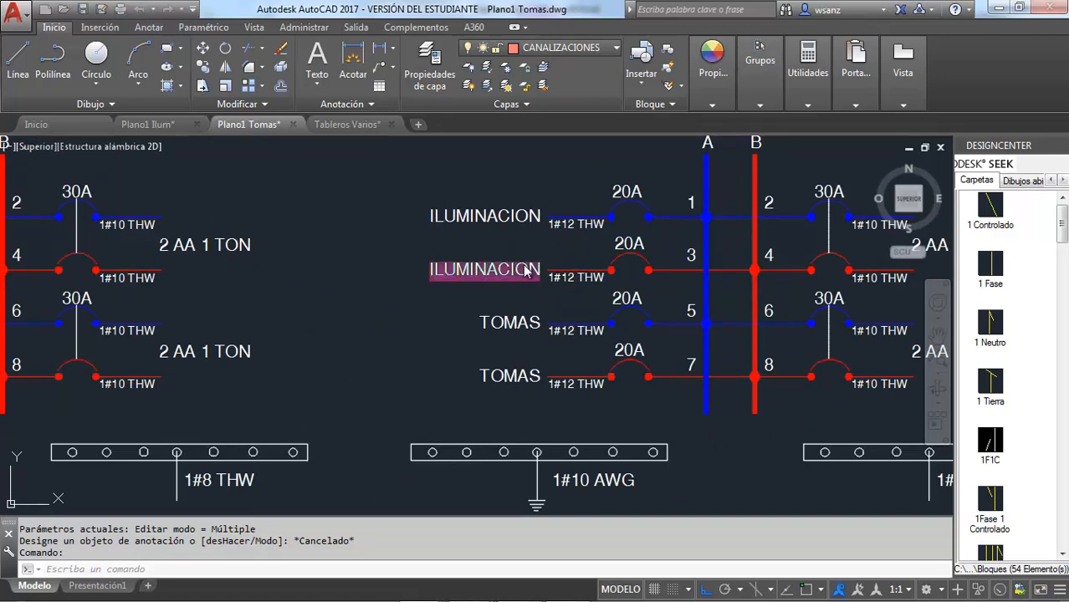
{"action": "type", "text": "ILUM. E"}
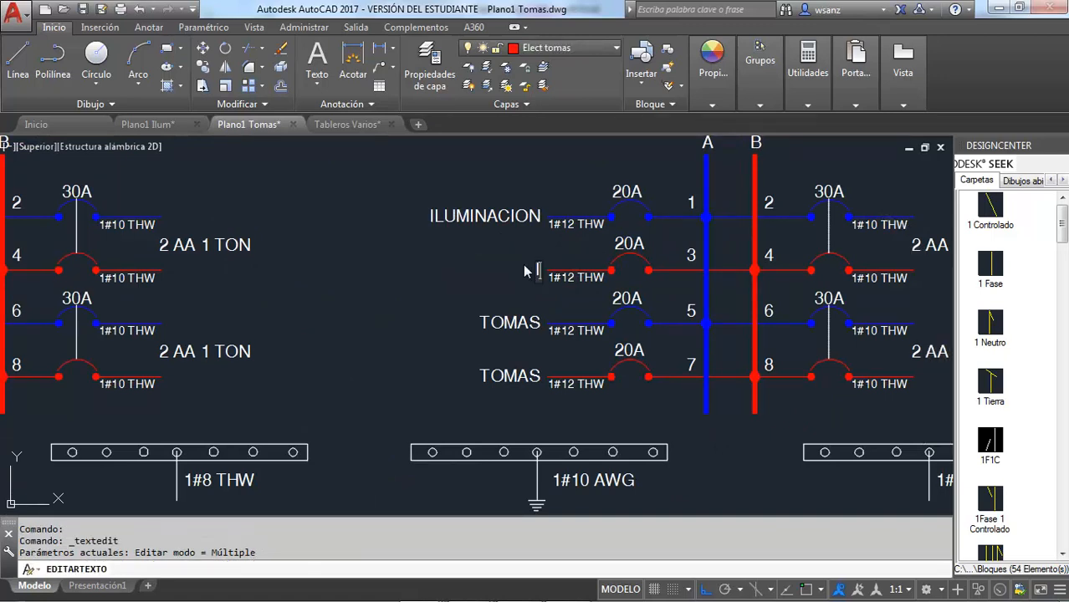
{"action": "type", "text": "XT"}
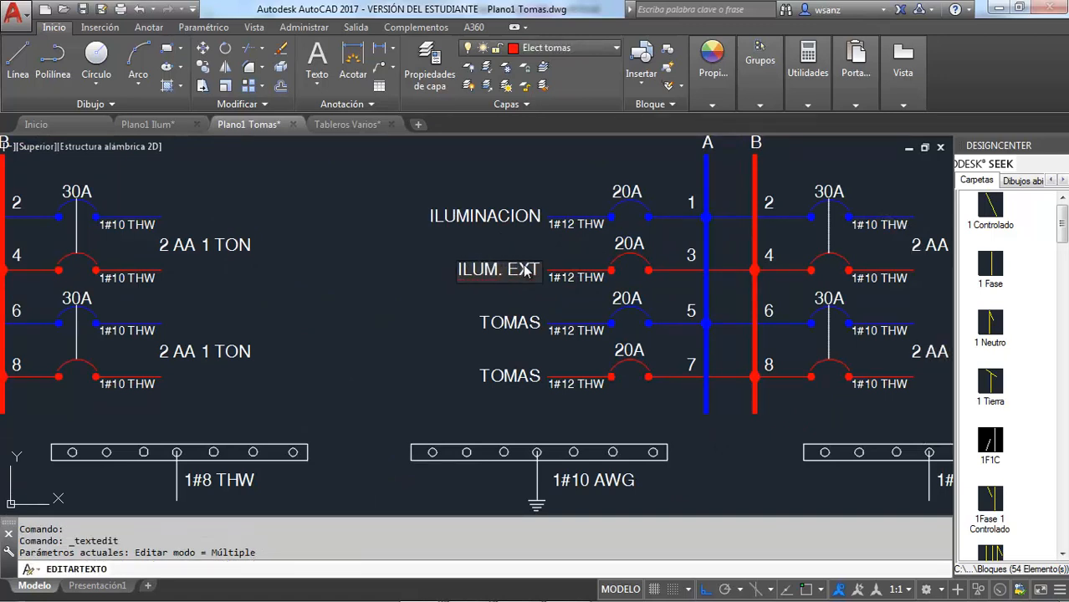
{"action": "type", "text": "."}
{"action": "left_click", "coordinate": [508, 299]}
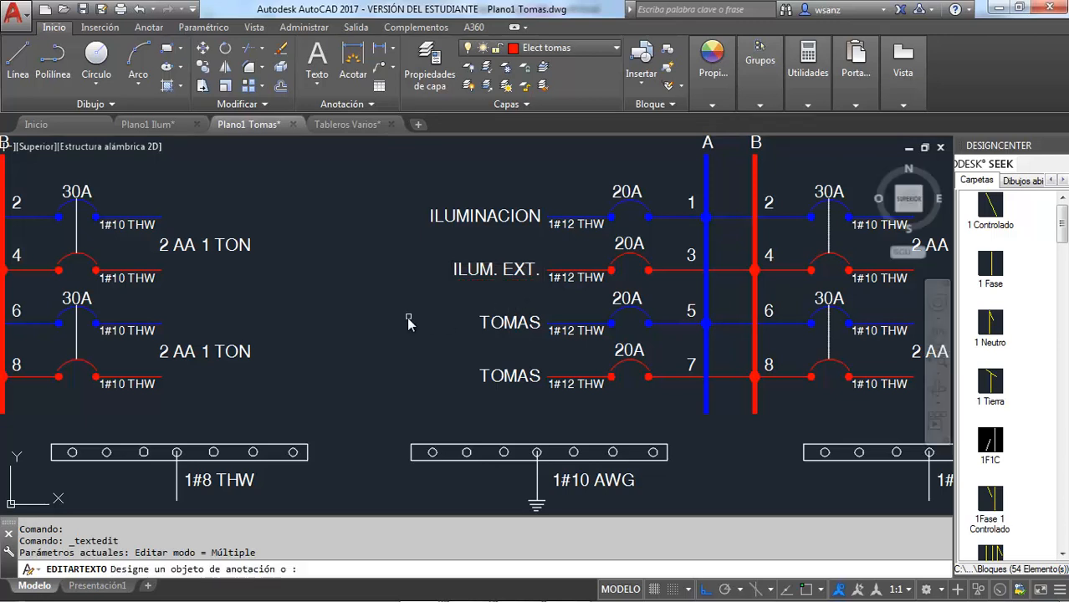
{"action": "key", "text": "Escape"}
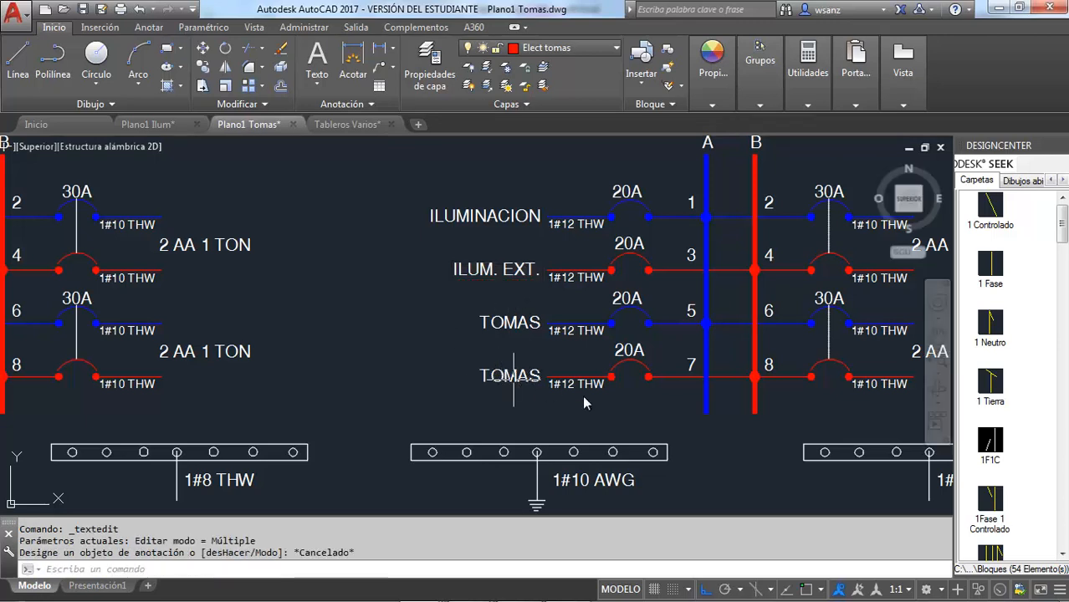
Check the TB schedule in Tableros.xlsx, then erase circuit 7's breaker arc, 20A rating and 1#12 THW label in the AutoCAD diagram
{"action": "key", "text": "alt+Tab"}
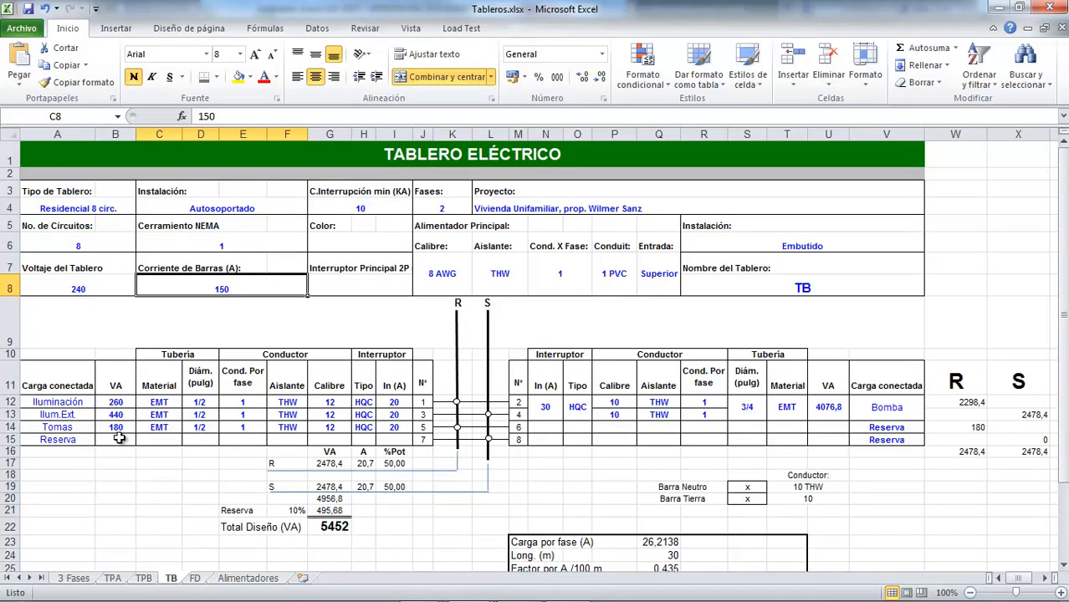
{"action": "key", "text": "alt+Tab"}
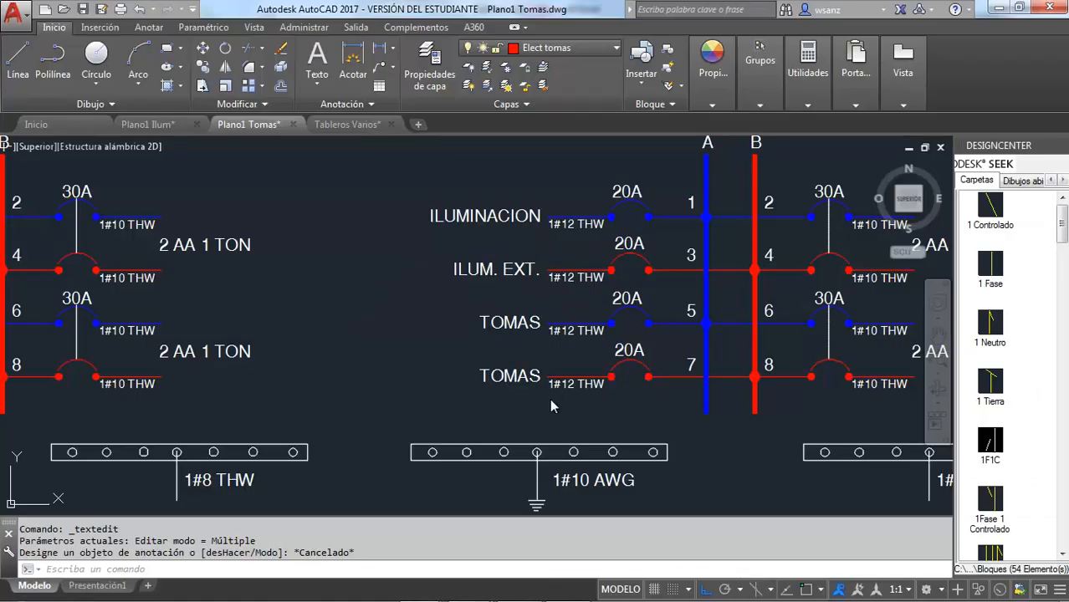
{"action": "key", "text": "Escape"}
{"action": "left_click", "coordinate": [629, 366]}
{"action": "left_click", "coordinate": [624, 353]}
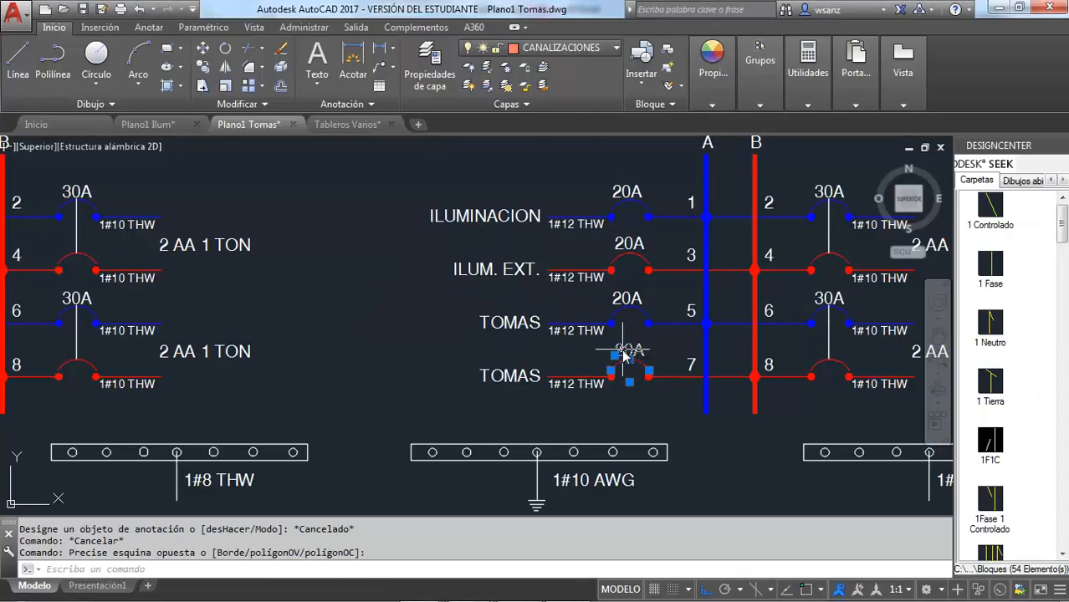
{"action": "key", "text": "Delete"}
{"action": "left_click", "coordinate": [599, 387]}
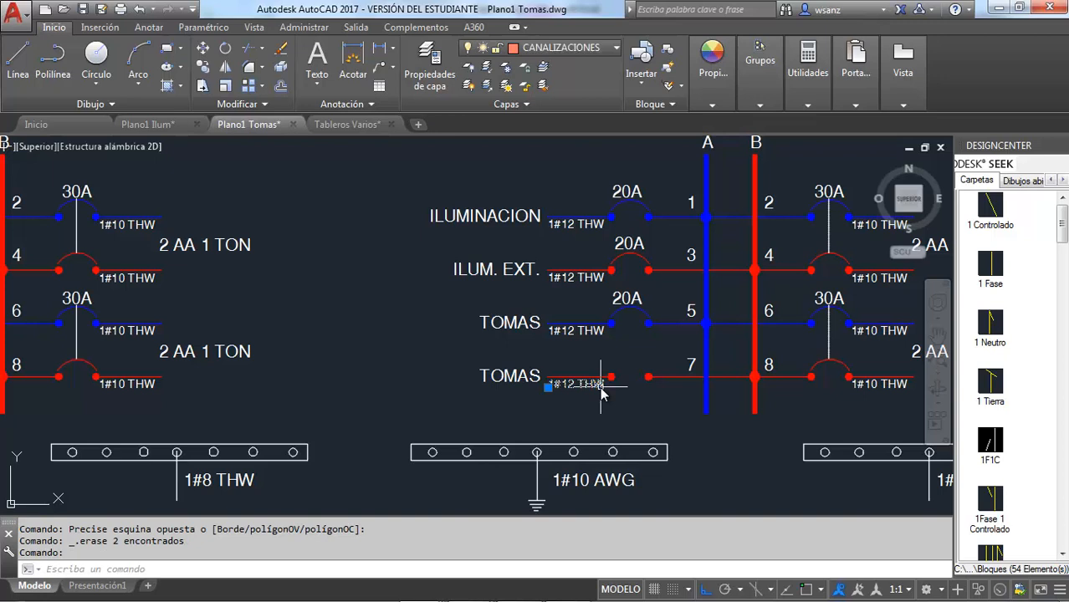
{"action": "key", "text": "Delete"}
Change the load label of circuit 7 in panel TB to RESERVA and finish the text editing
{"action": "left_click", "coordinate": [518, 380]}
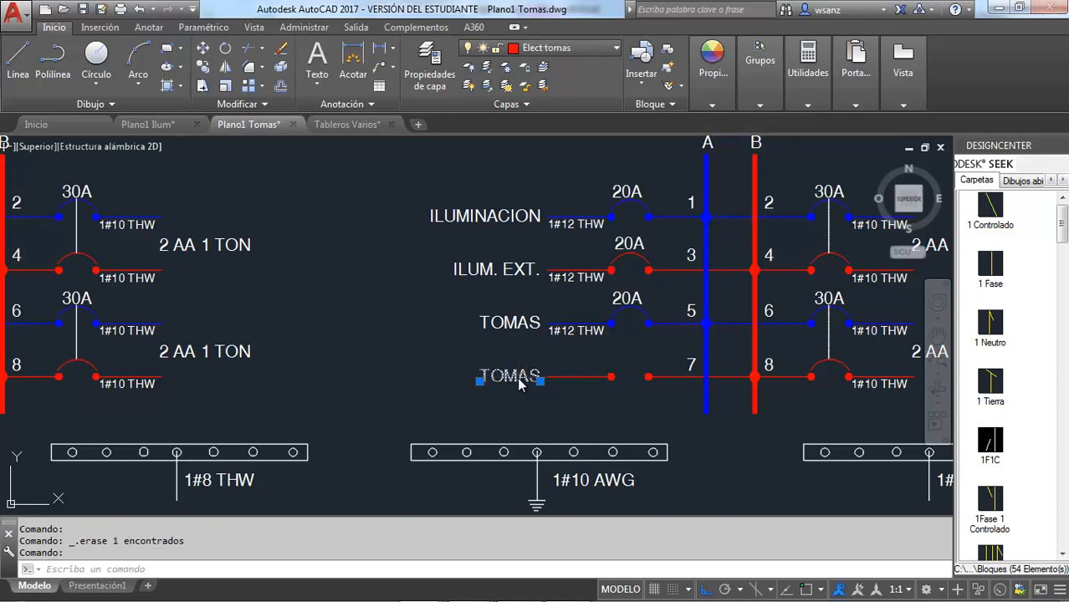
{"action": "double_click", "coordinate": [519, 381]}
{"action": "type", "text": "RESERVA"}
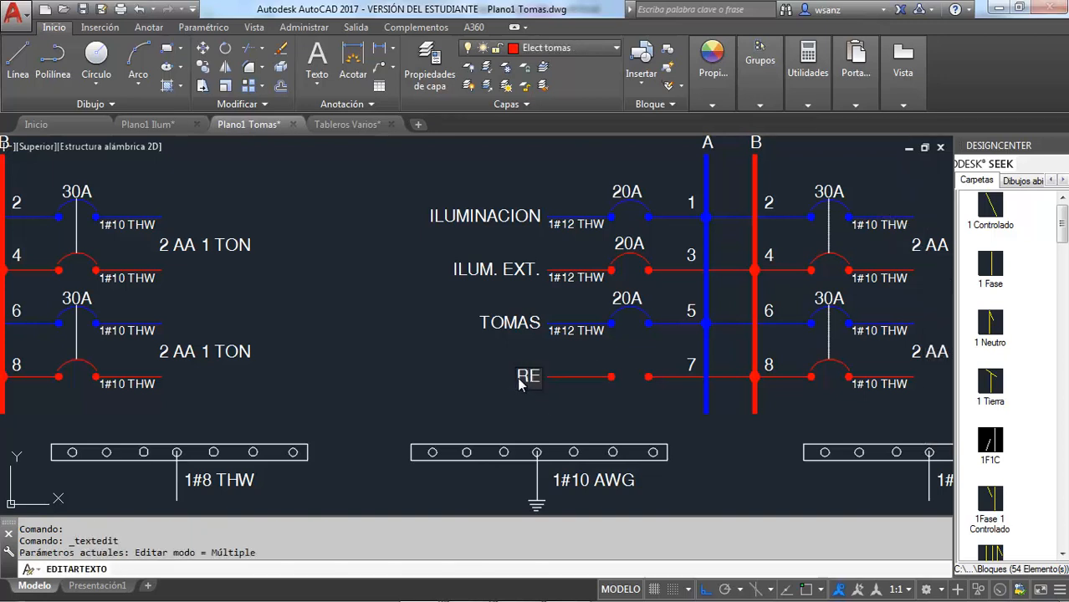
{"action": "left_click", "coordinate": [424, 369]}
{"action": "scroll", "coordinate": [431, 368], "scroll_direction": "down", "scroll_amount": 2}
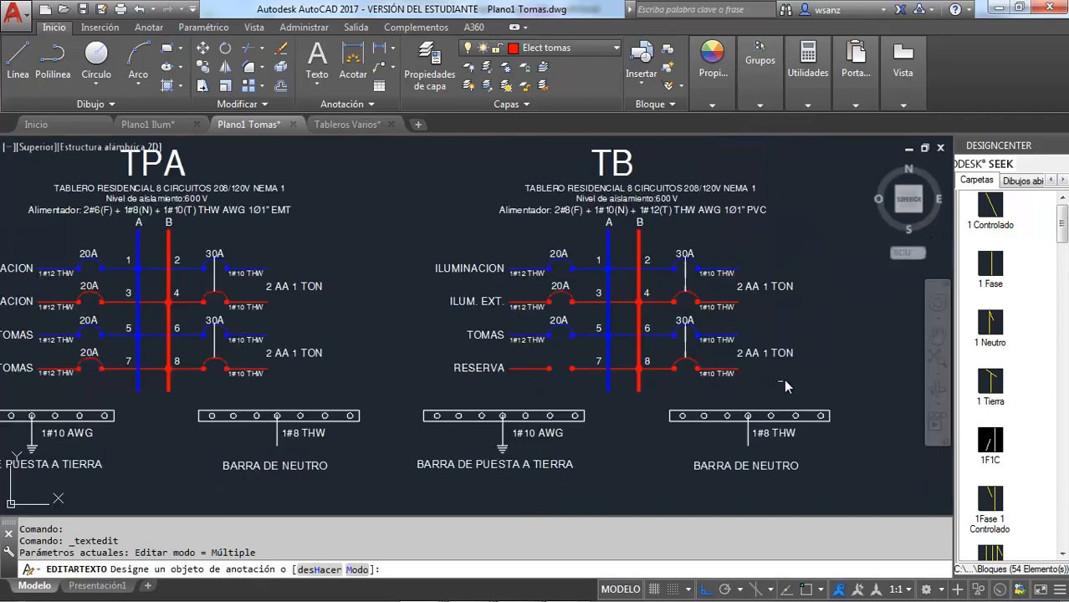
{"action": "key", "text": "Escape"}
Erase the two-pole 30A breaker, both 1#10 THW labels and the 2 AA 1 TON text from TB's circuits 6 and 8
{"action": "scroll", "coordinate": [786, 372], "scroll_direction": "up", "scroll_amount": 2}
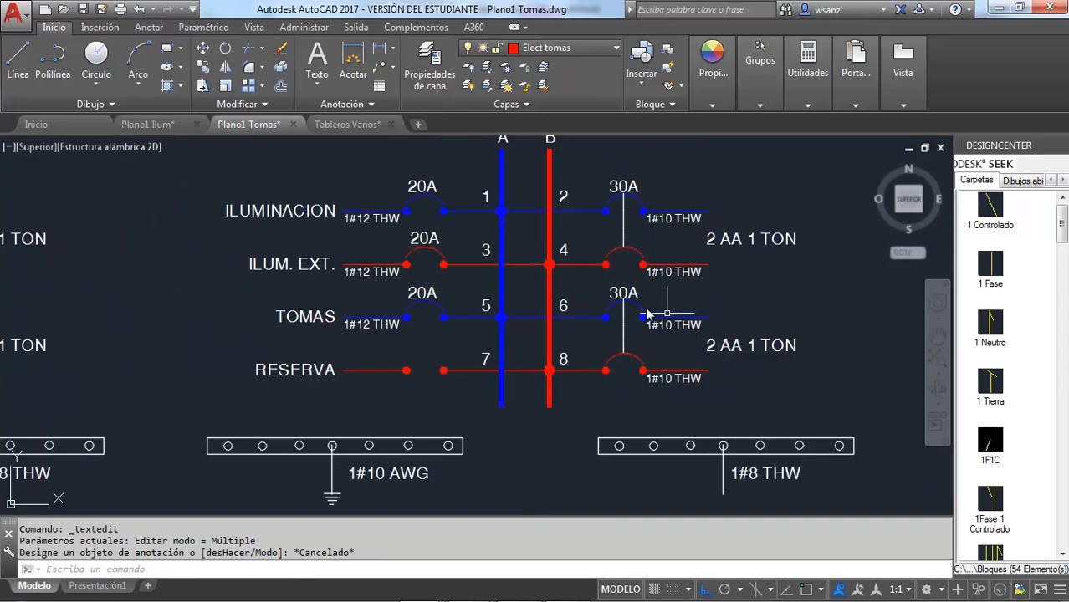
{"action": "left_click", "coordinate": [628, 363]}
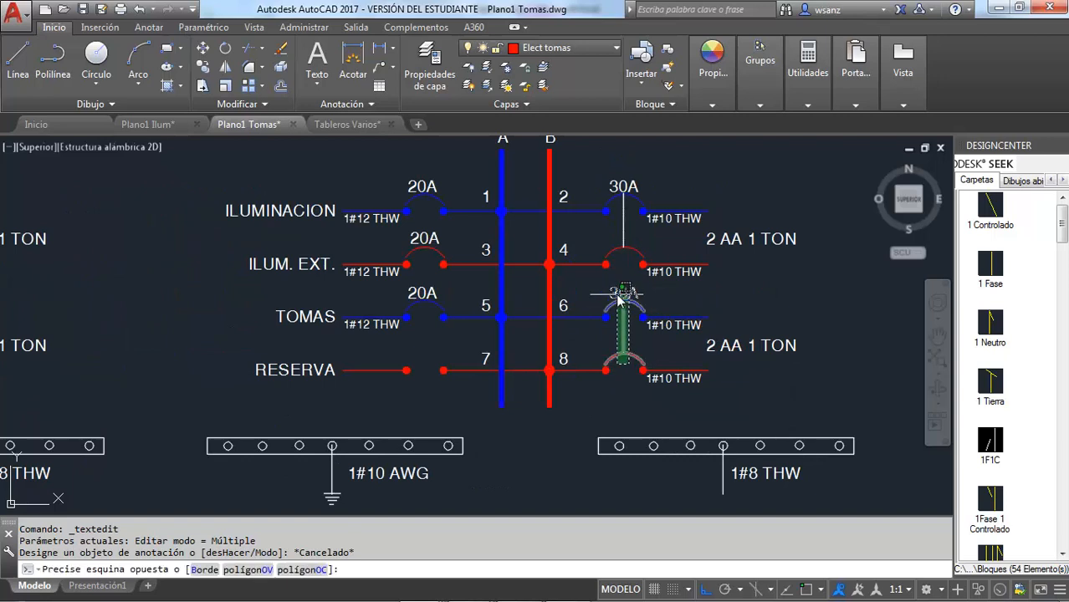
{"action": "left_click", "coordinate": [620, 294]}
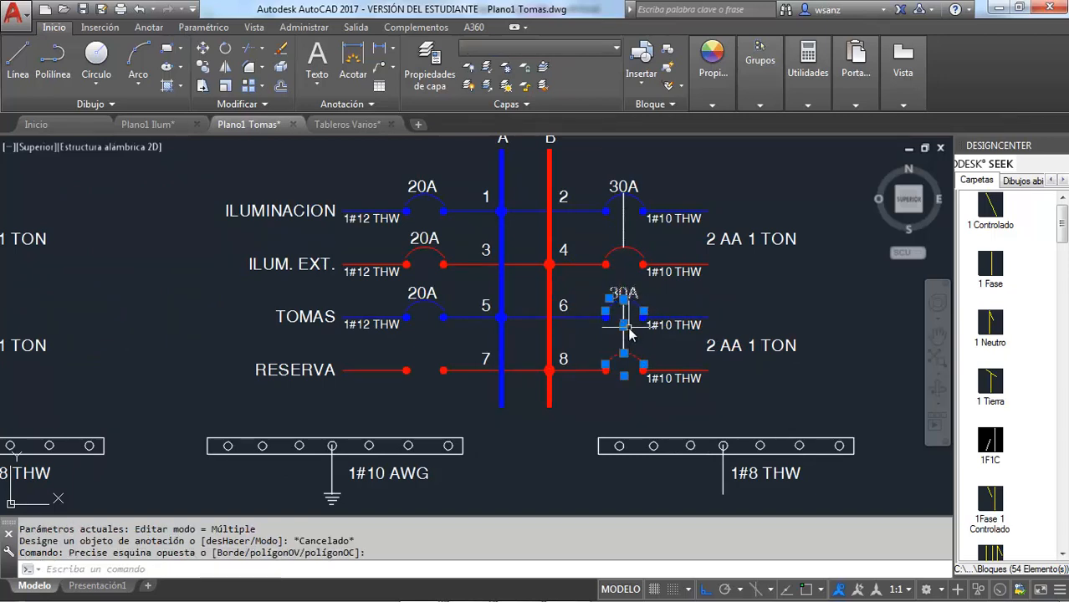
{"action": "key", "text": "Delete"}
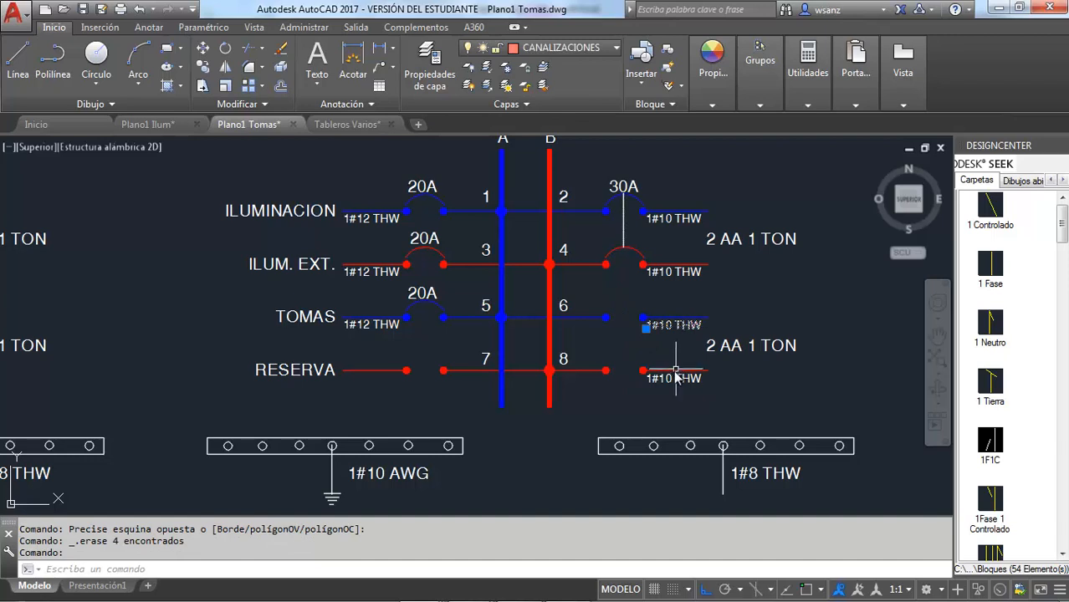
{"action": "left_click", "coordinate": [674, 377]}
{"action": "key", "text": "Delete"}
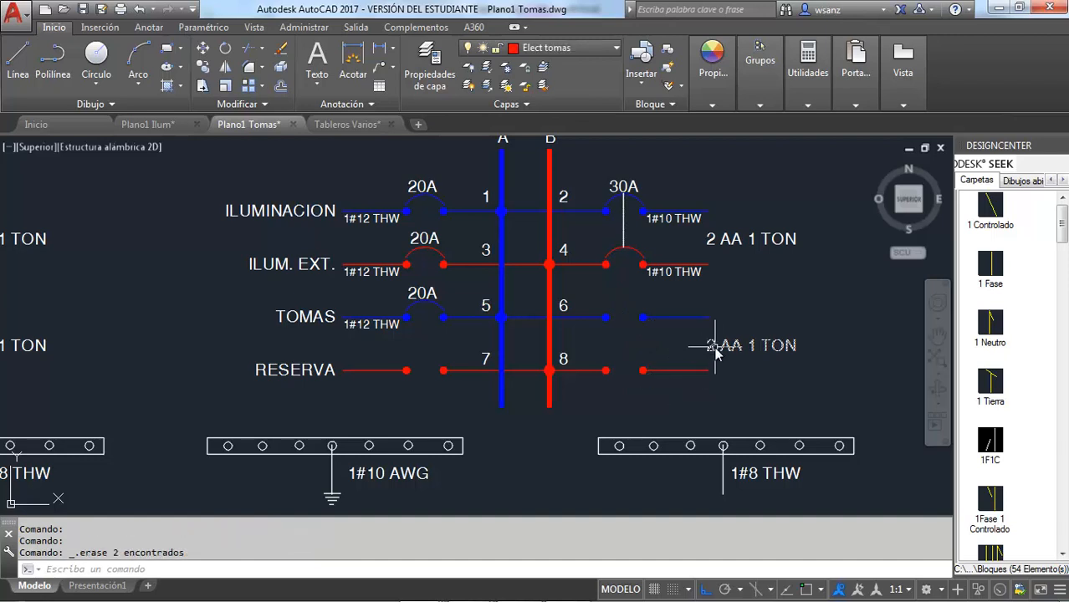
{"action": "left_click", "coordinate": [715, 349]}
{"action": "key", "text": "Delete"}
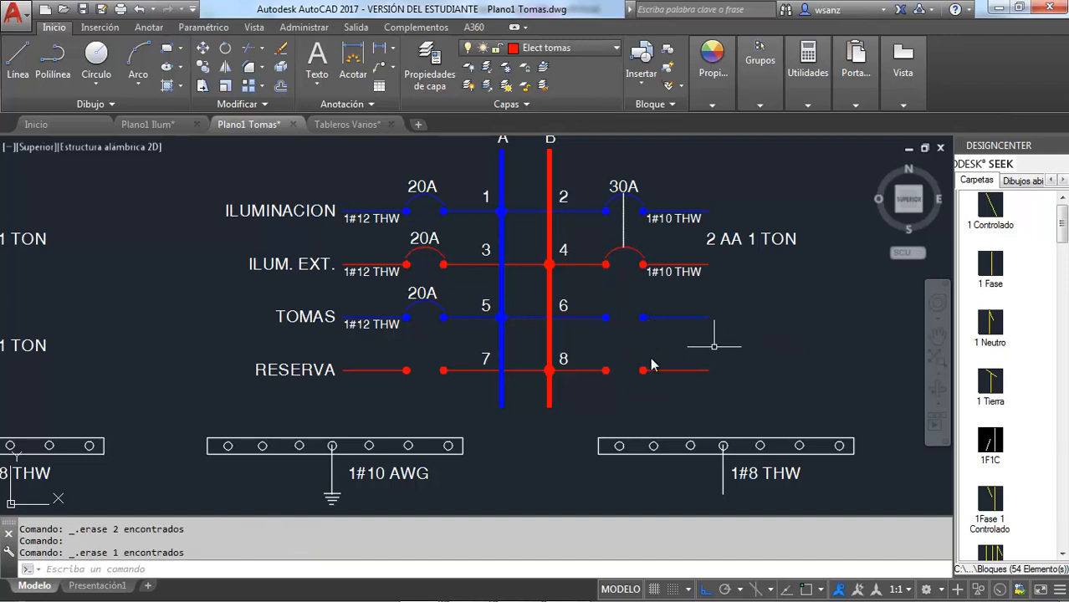
Copy the RESERVA label from circuit 7 to the ends of circuits 6 and 8 in panel TB
{"action": "left_click", "coordinate": [293, 374]}
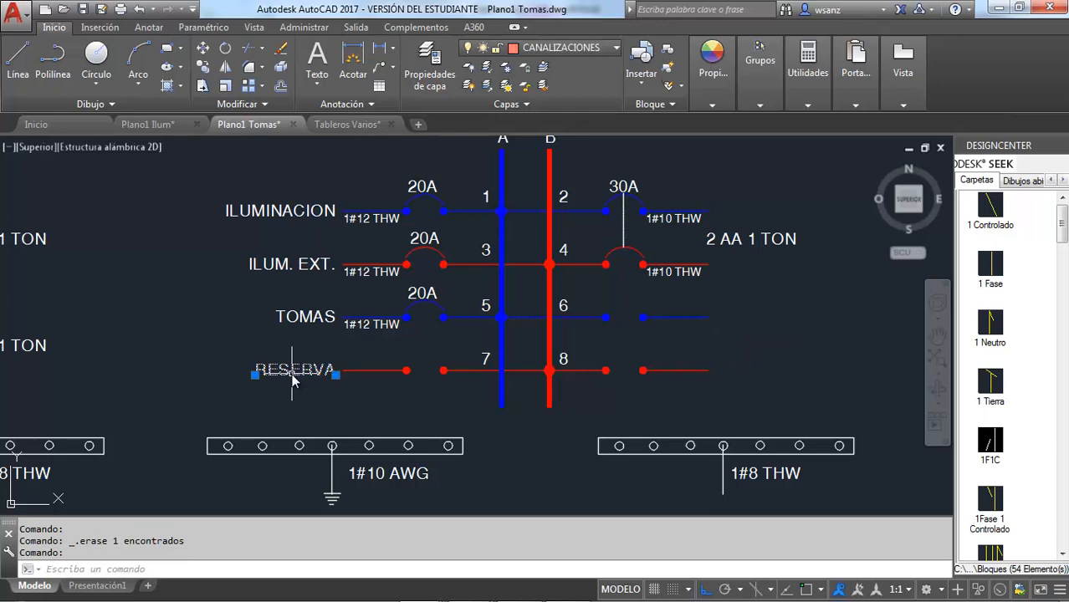
{"action": "key", "text": "ctrl+c"}
{"action": "key", "text": "ctrl+v"}
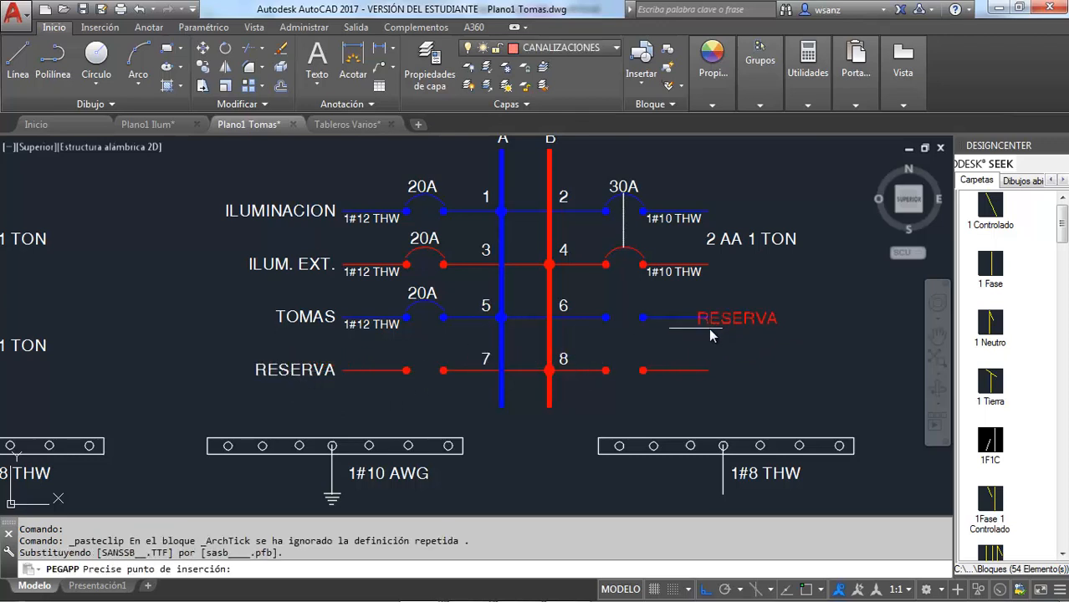
{"action": "left_click", "coordinate": [734, 325]}
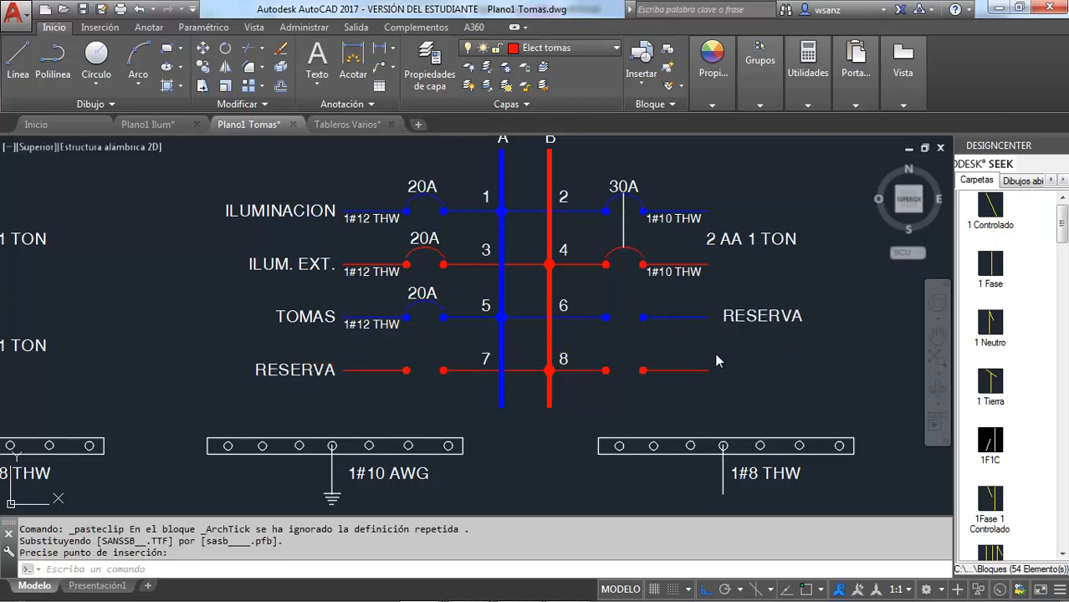
{"action": "key", "text": "ctrl+v"}
{"action": "left_click", "coordinate": [719, 379]}
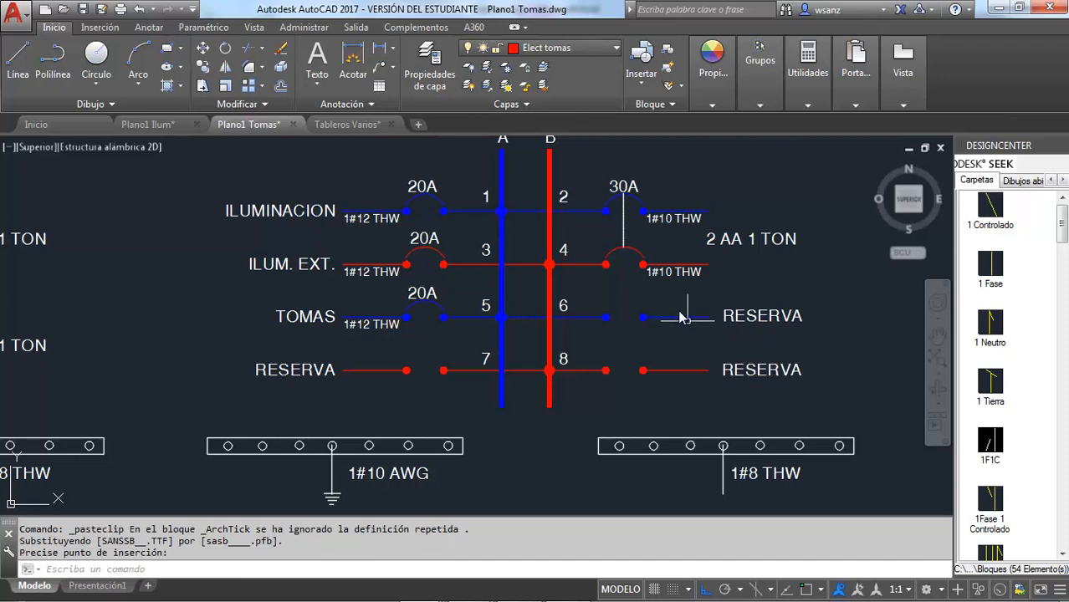
Change the load label of TB's circuits 2 and 4 to BOMBA 3 Hp and shift it clear of the circuit lines
{"action": "left_click", "coordinate": [729, 243]}
{"action": "double_click", "coordinate": [729, 244]}
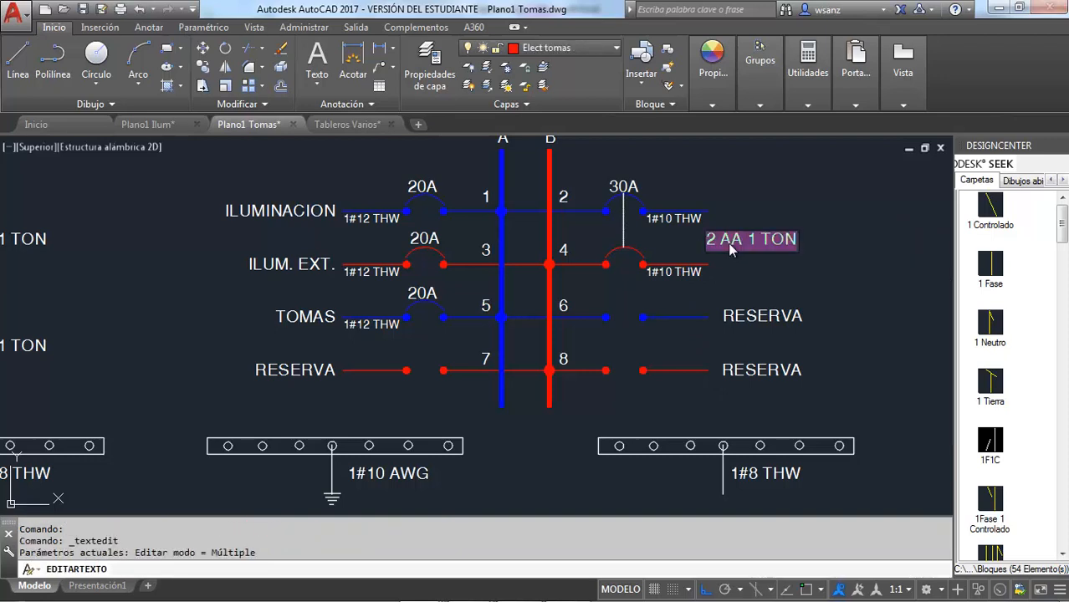
{"action": "type", "text": "BOMBA 3"}
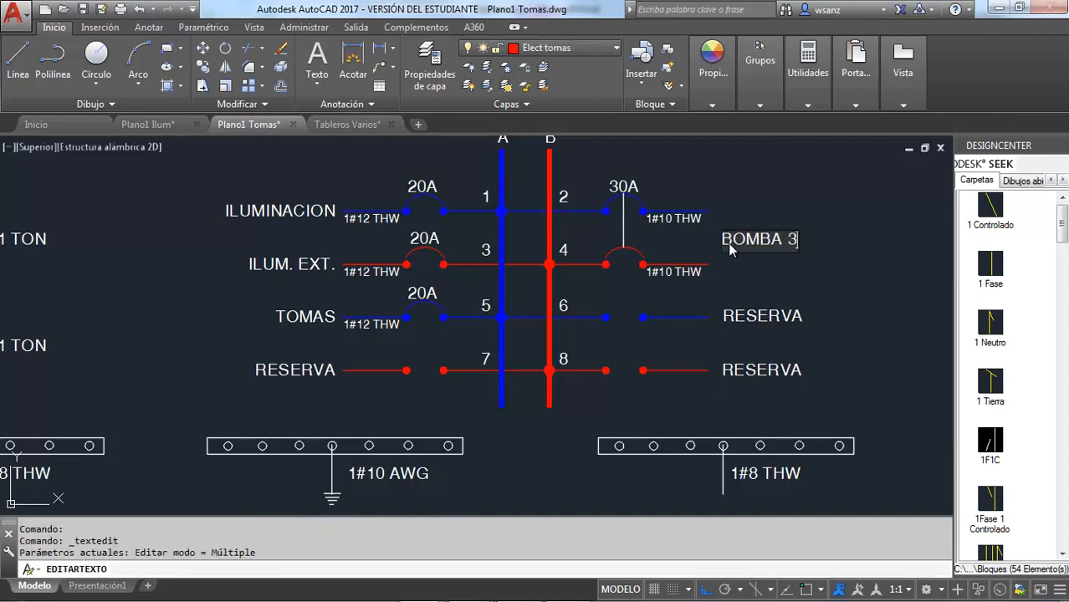
{"action": "type", "text": "H"}
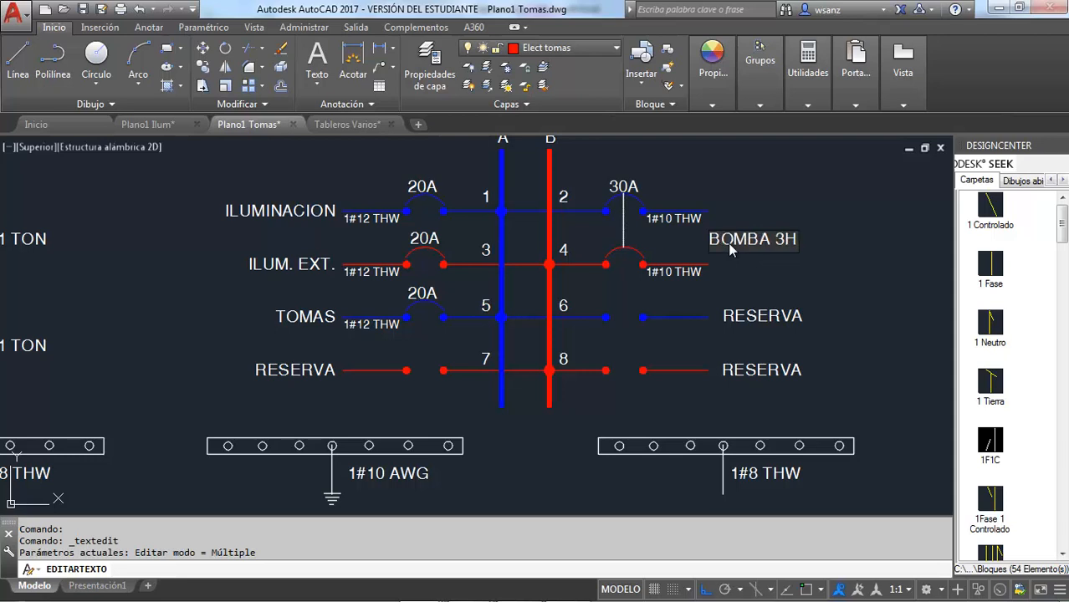
{"action": "type", "text": "p"}
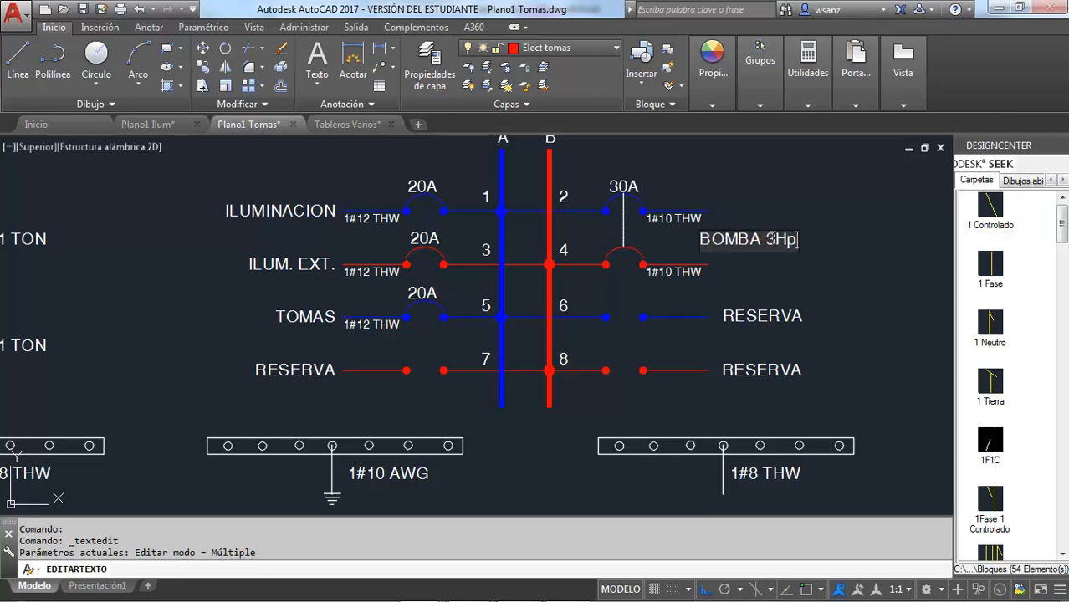
{"action": "left_click", "coordinate": [779, 240]}
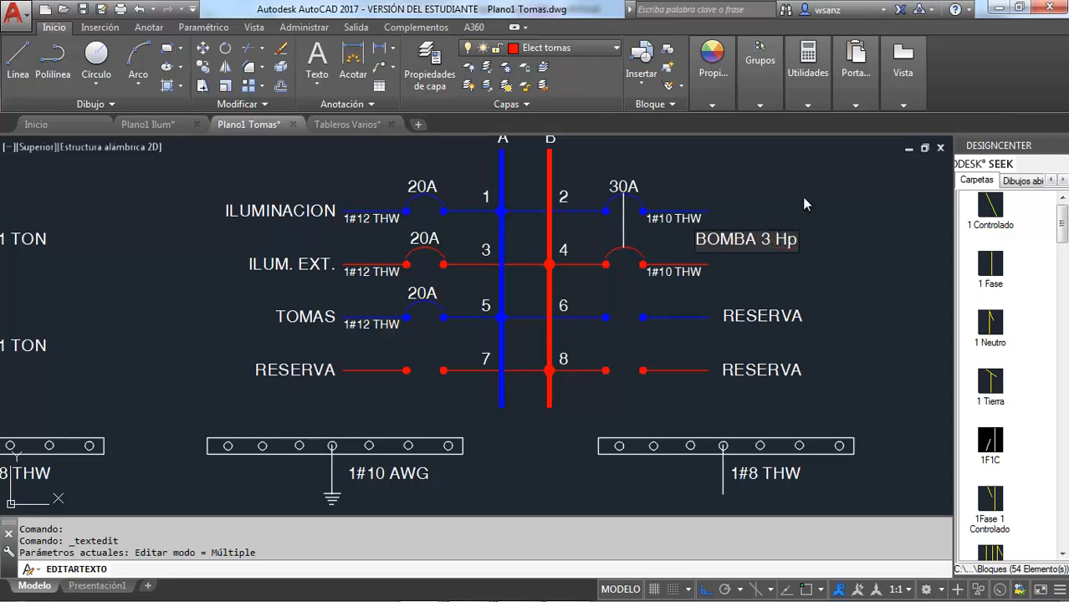
{"action": "left_click", "coordinate": [801, 197]}
{"action": "key", "text": "Escape"}
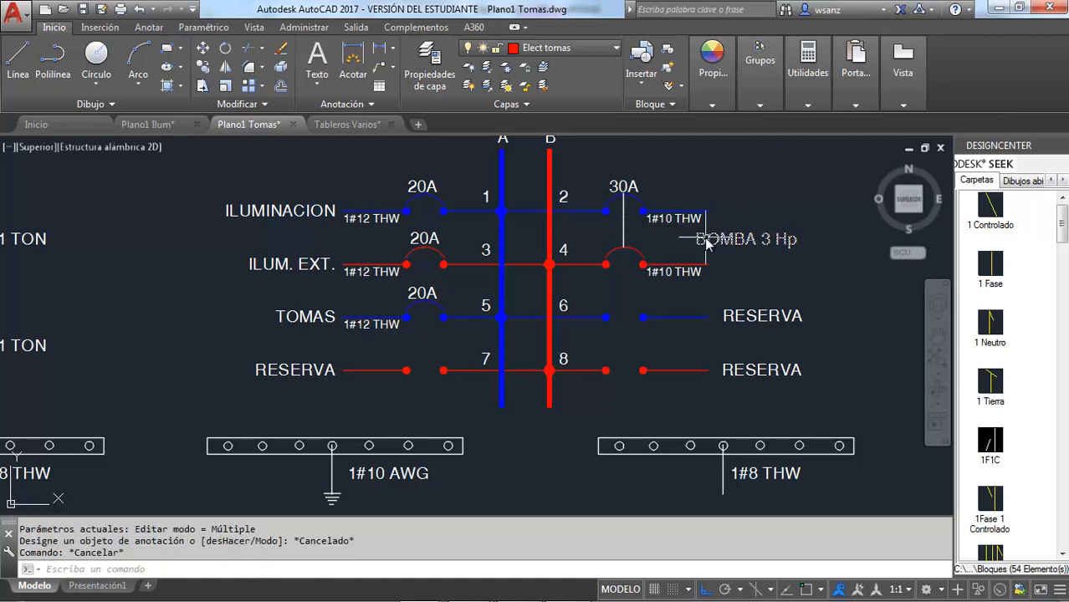
{"action": "left_click", "coordinate": [705, 238]}
{"action": "left_click_drag", "start_coordinate": [706, 238], "coordinate": [724, 243]}
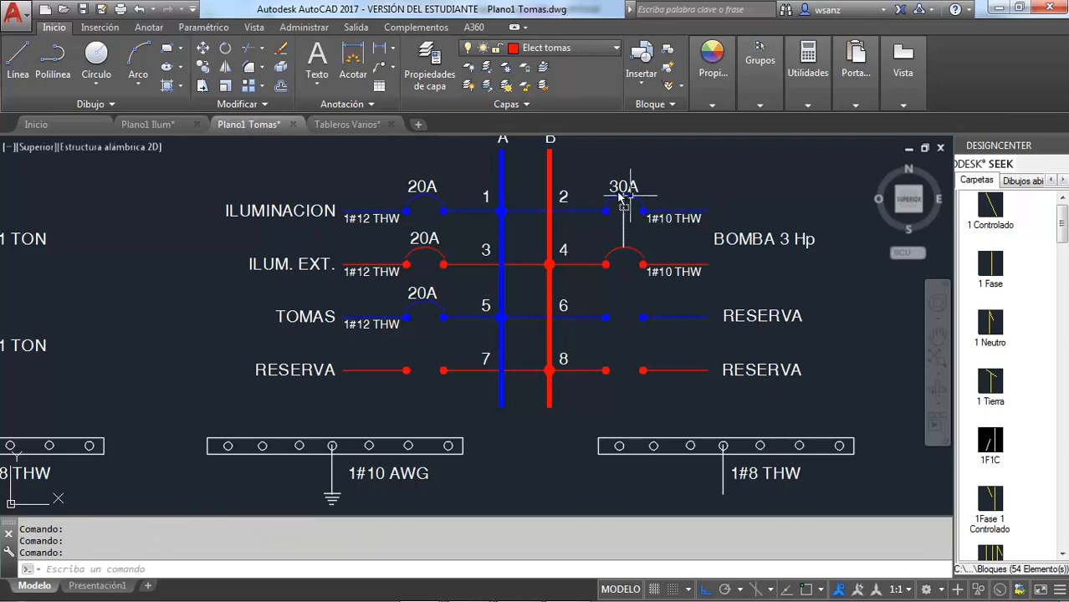
Change the conductor label under panel TB's neutral bar to 1#10 THW
{"action": "scroll", "coordinate": [603, 282], "scroll_direction": "down", "scroll_amount": 3}
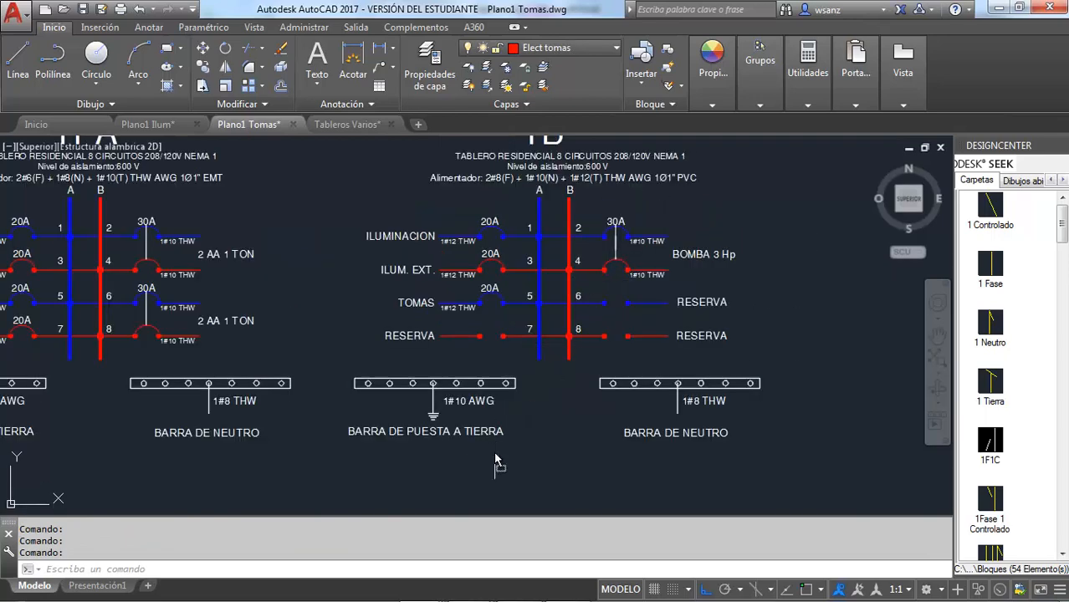
{"action": "scroll", "coordinate": [495, 456], "scroll_direction": "up", "scroll_amount": 3}
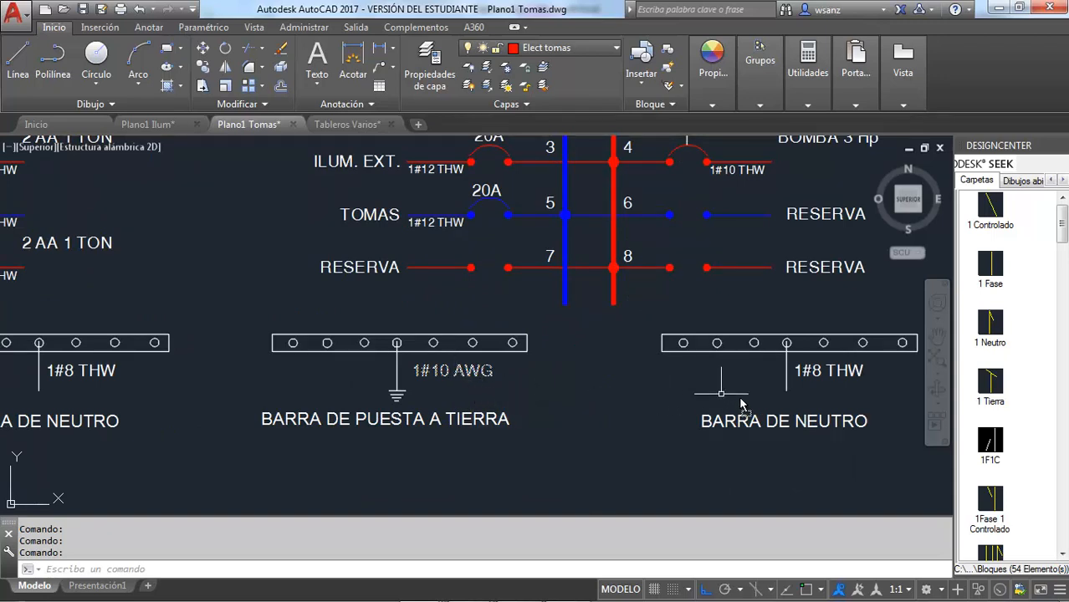
{"action": "double_click", "coordinate": [819, 376]}
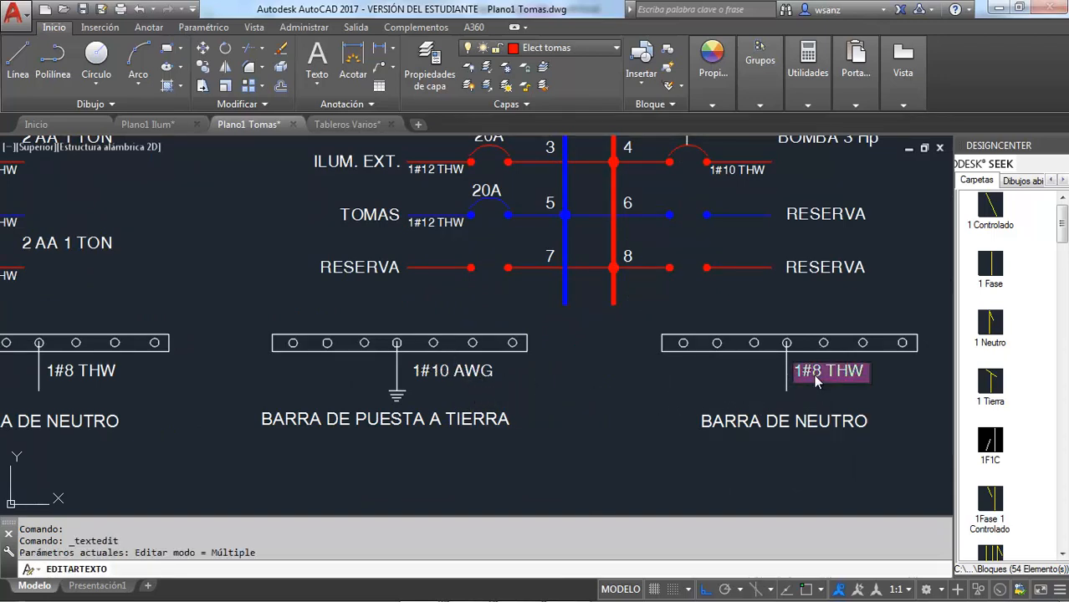
{"action": "left_click", "coordinate": [813, 375]}
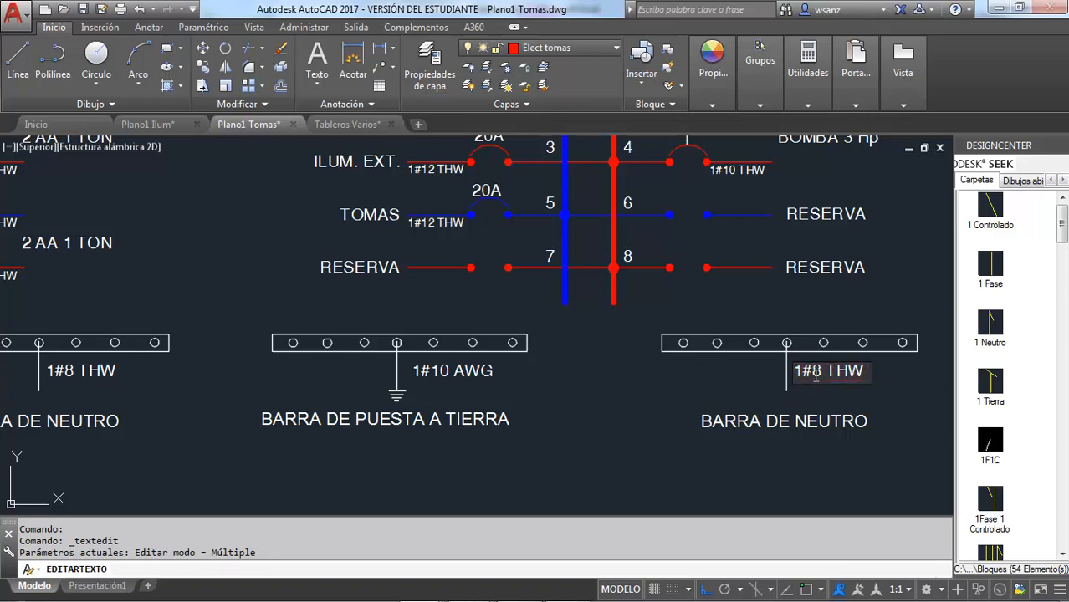
{"action": "type", "text": "10"}
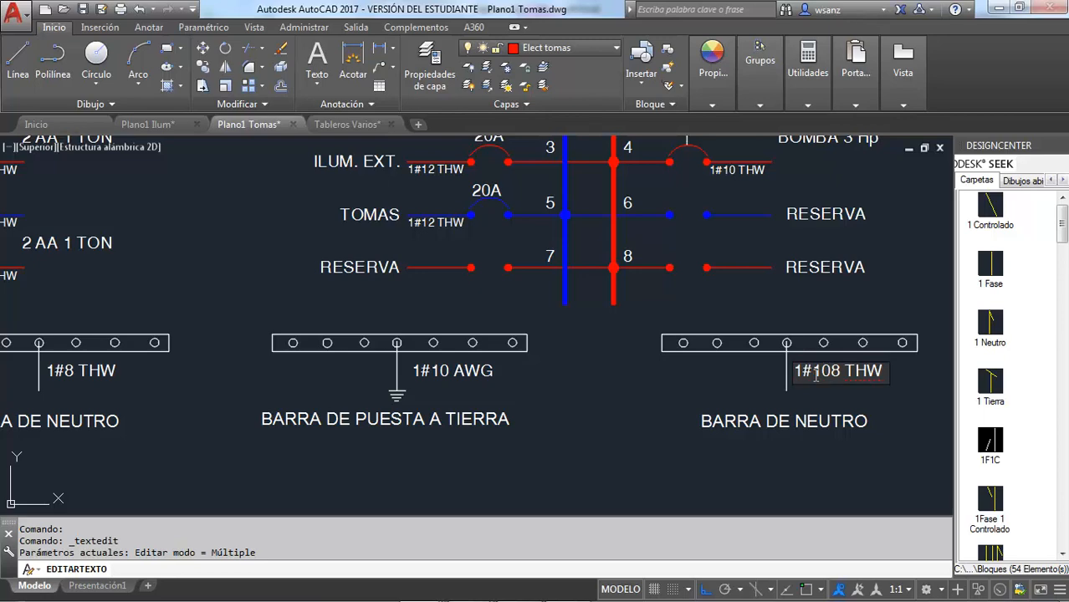
{"action": "key", "text": "Delete"}
{"action": "left_click", "coordinate": [675, 405]}
Change the ground conductor in panel TB's Alimentador line to 1#10(T)
{"action": "scroll", "coordinate": [675, 405], "scroll_direction": "down", "scroll_amount": 4}
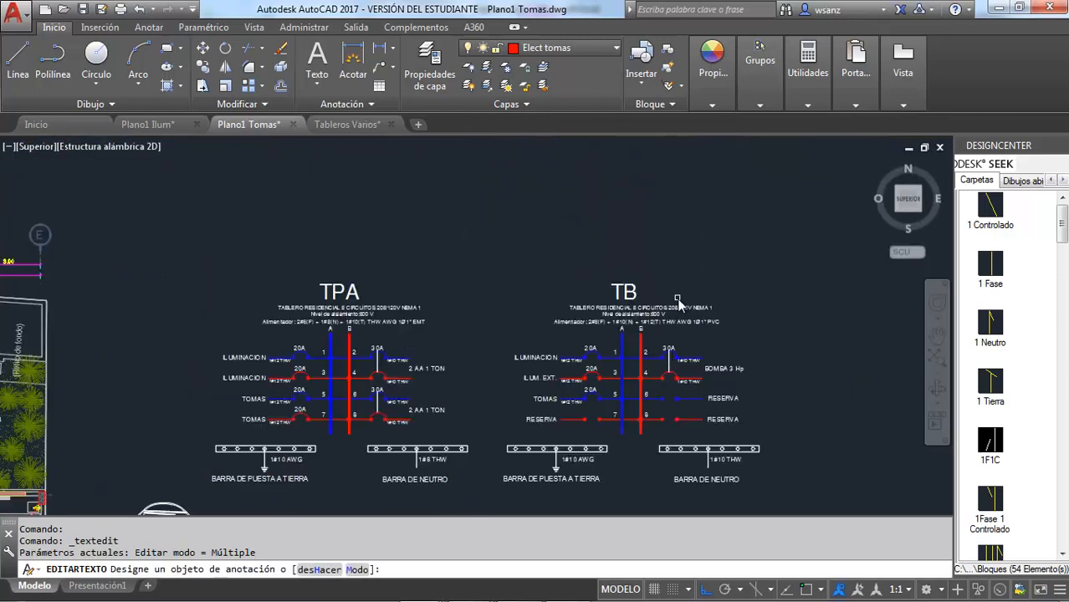
{"action": "scroll", "coordinate": [678, 304], "scroll_direction": "up", "scroll_amount": 4}
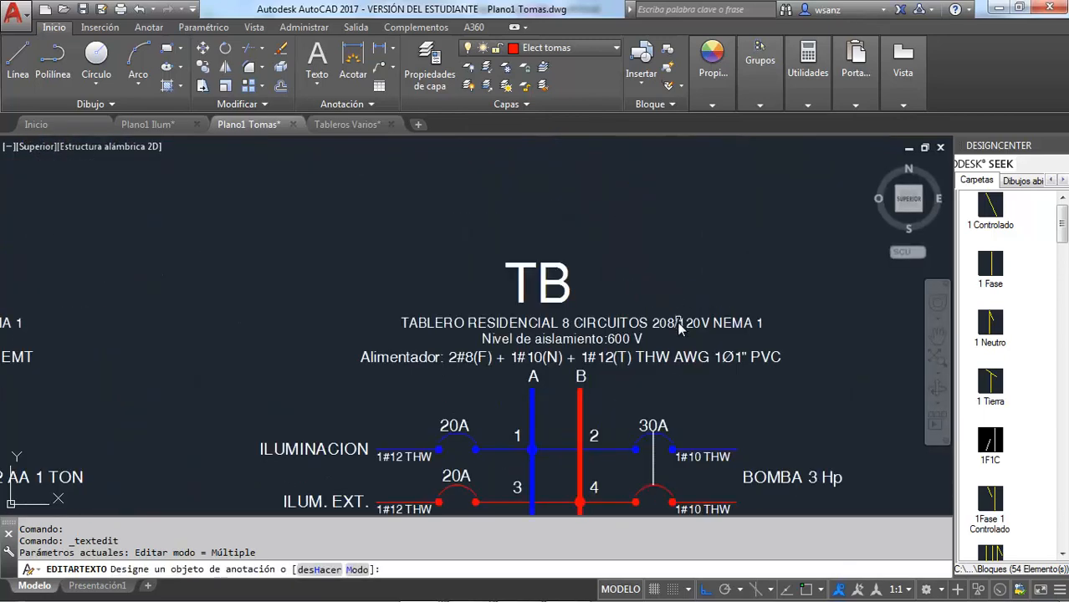
{"action": "left_click", "coordinate": [608, 361]}
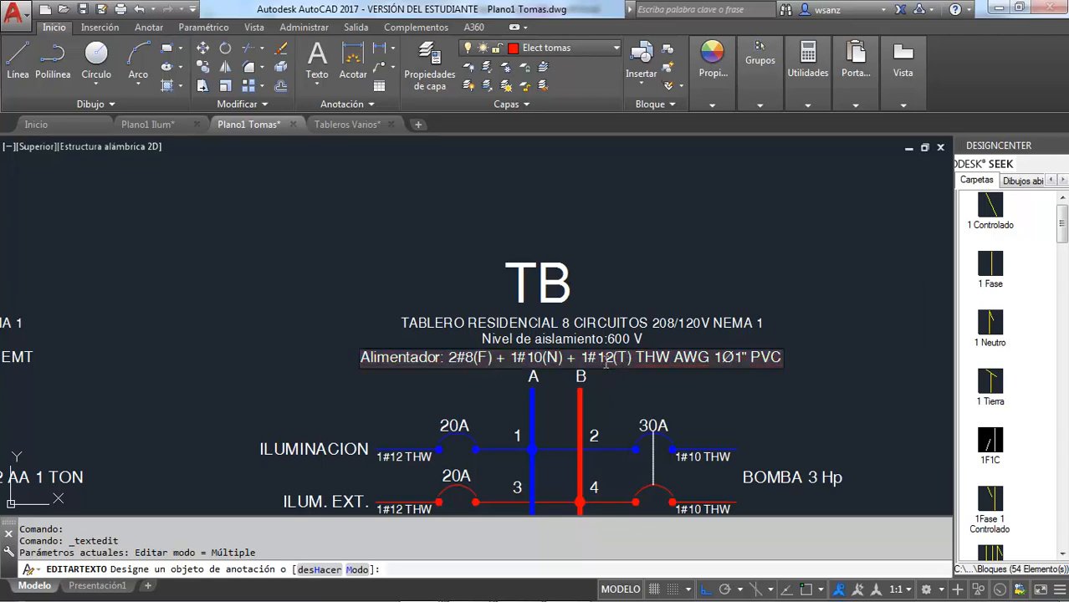
{"action": "left_click", "coordinate": [610, 360]}
{"action": "key", "text": "BackSpace"}
{"action": "type", "text": "0"}
{"action": "left_click", "coordinate": [641, 375]}
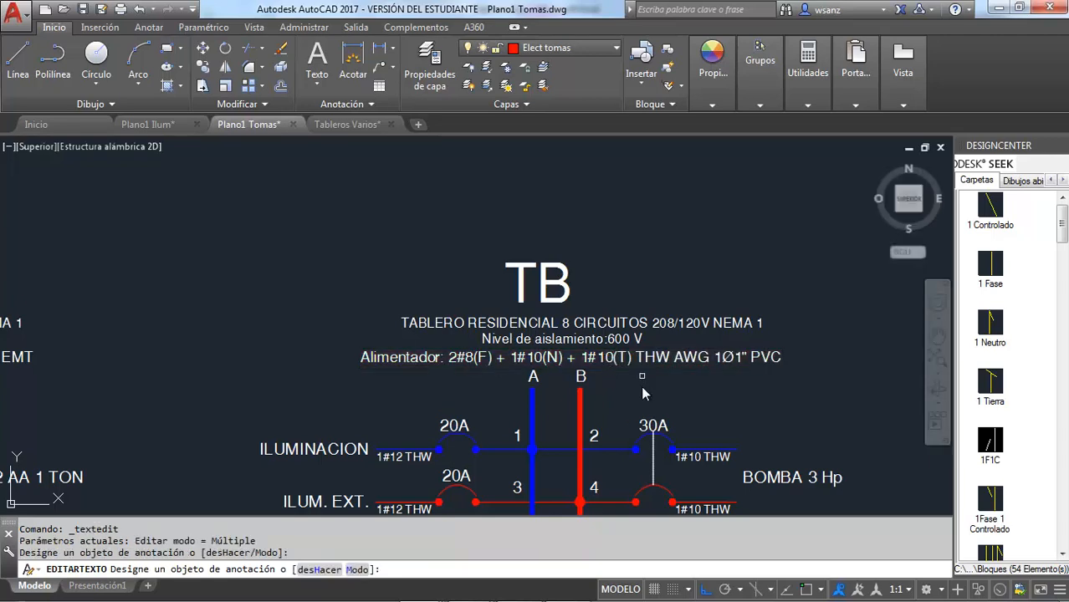
Change the ground conductor in TB's feeder label beside the garden on the floor plan to 1#10(T)
{"action": "scroll", "coordinate": [641, 386], "scroll_direction": "down", "scroll_amount": 3}
{"action": "scroll", "coordinate": [652, 371], "scroll_direction": "down", "scroll_amount": 2}
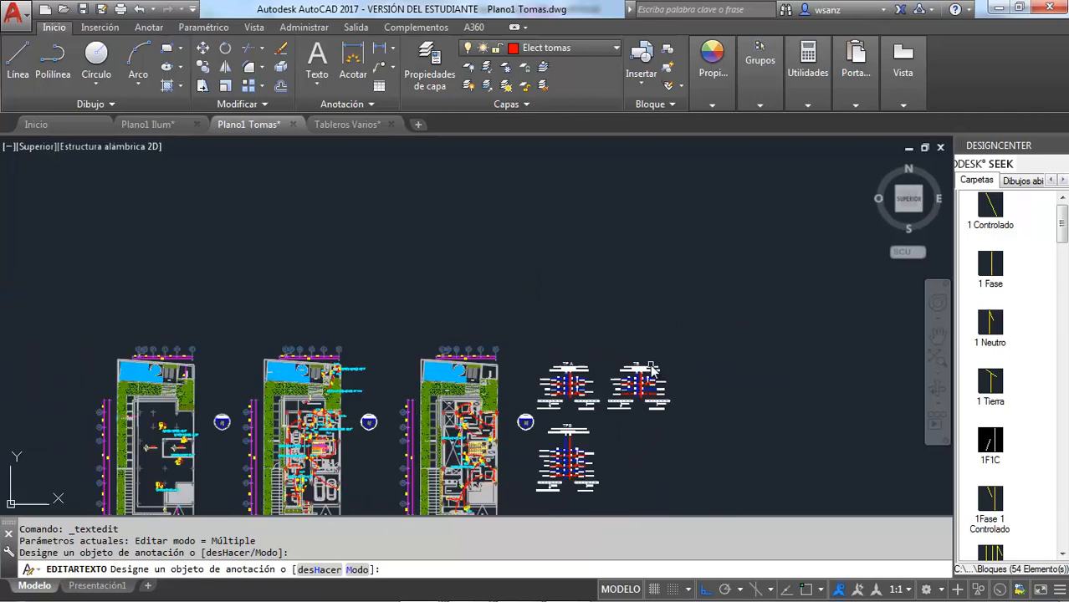
{"action": "scroll", "coordinate": [328, 411], "scroll_direction": "up", "scroll_amount": 5}
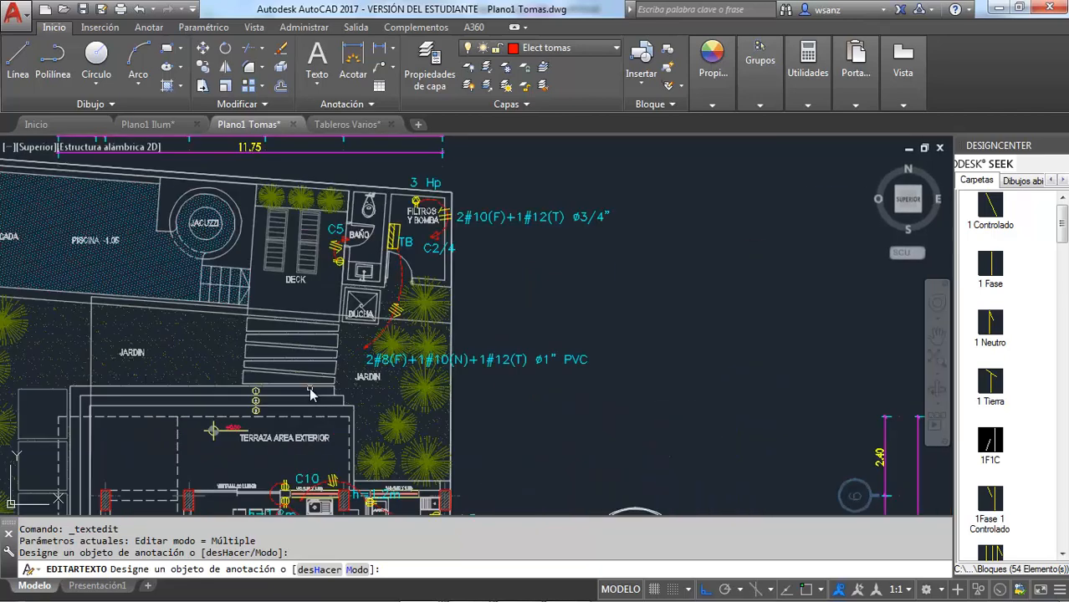
{"action": "scroll", "coordinate": [461, 361], "scroll_direction": "up", "scroll_amount": 2}
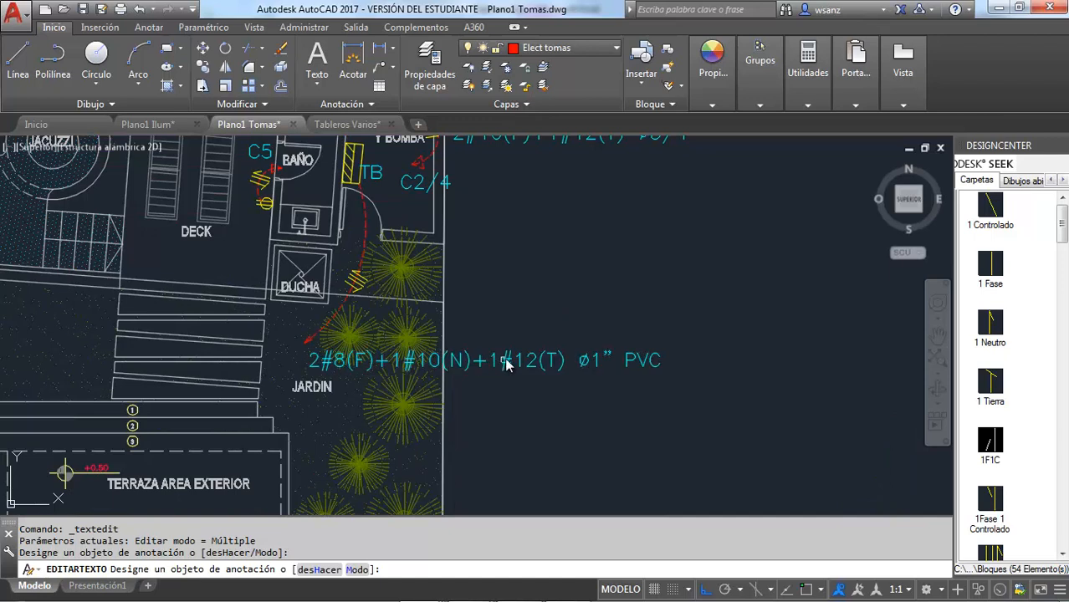
{"action": "left_click", "coordinate": [507, 362]}
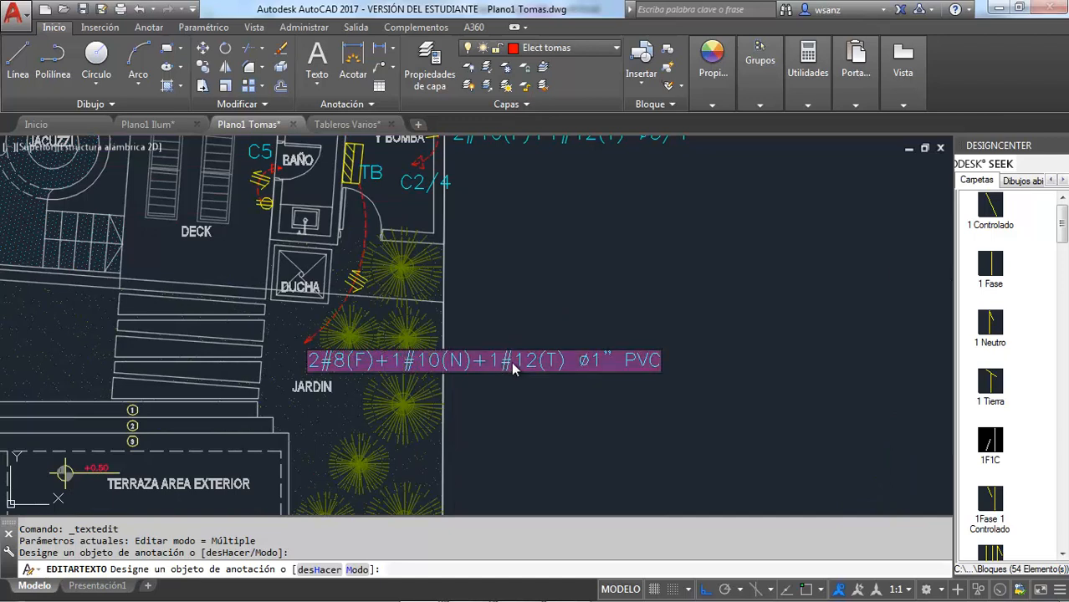
{"action": "left_click", "coordinate": [527, 368]}
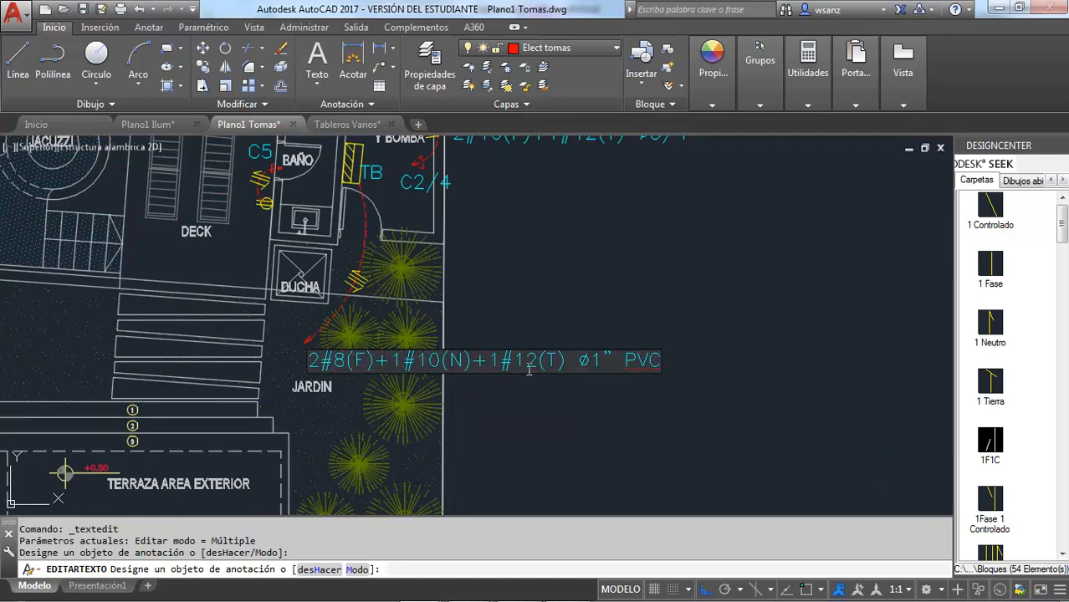
{"action": "left_click", "coordinate": [550, 308]}
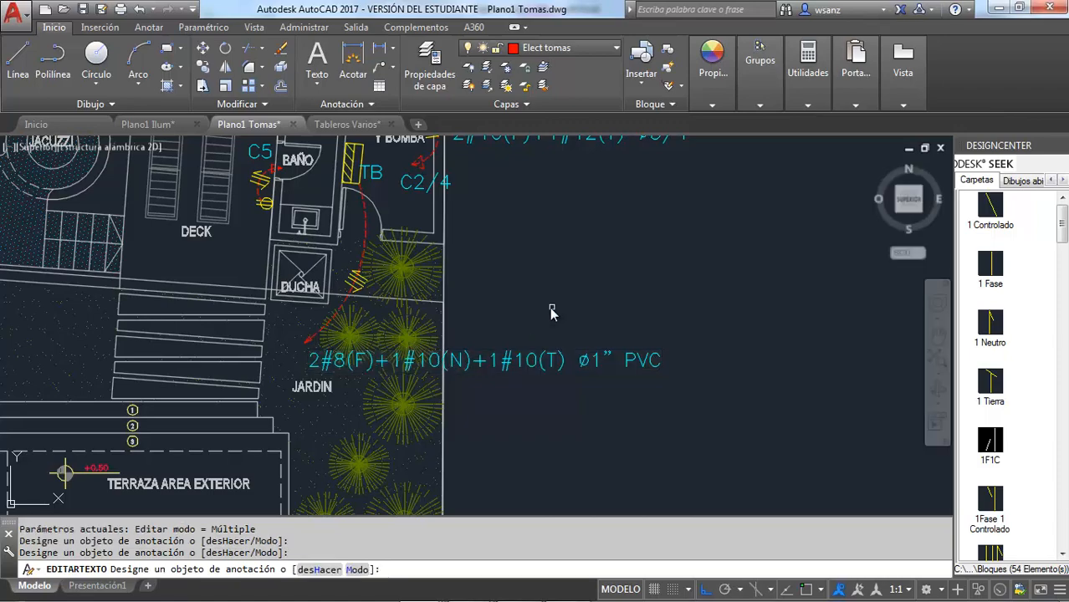
Review panel TB's circuits, bars and feeder text alongside the TPA and TPB diagrams
{"action": "scroll", "coordinate": [549, 306], "scroll_direction": "down", "scroll_amount": 3}
{"action": "scroll", "coordinate": [533, 291], "scroll_direction": "down", "scroll_amount": 3}
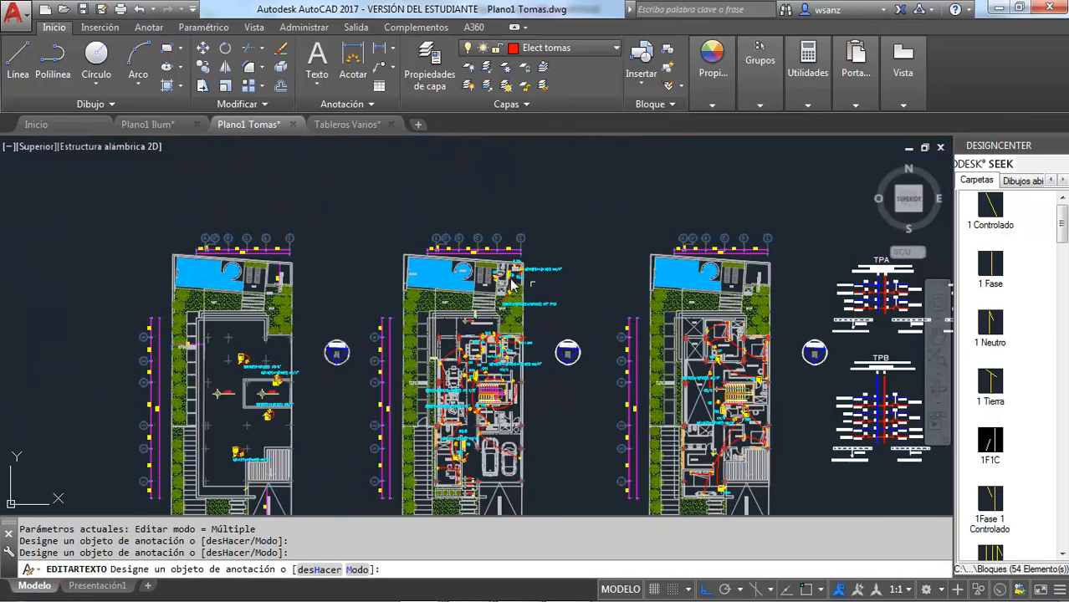
{"action": "scroll", "coordinate": [514, 284], "scroll_direction": "down", "scroll_amount": 2}
{"action": "scroll", "coordinate": [721, 293], "scroll_direction": "up", "scroll_amount": 4}
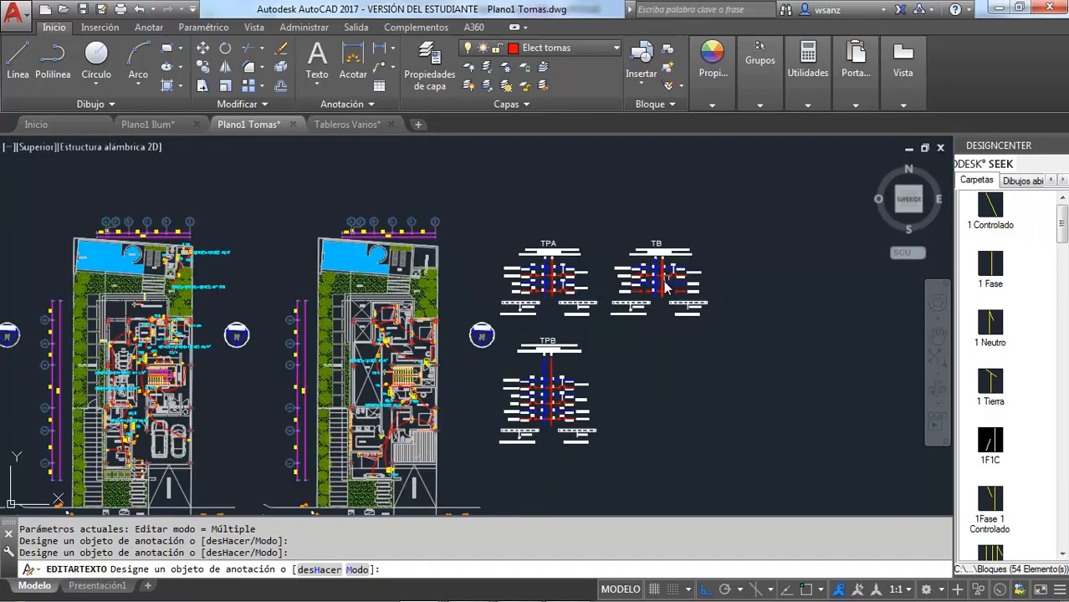
{"action": "scroll", "coordinate": [667, 285], "scroll_direction": "up", "scroll_amount": 4}
{"action": "scroll", "coordinate": [656, 291], "scroll_direction": "up", "scroll_amount": 2}
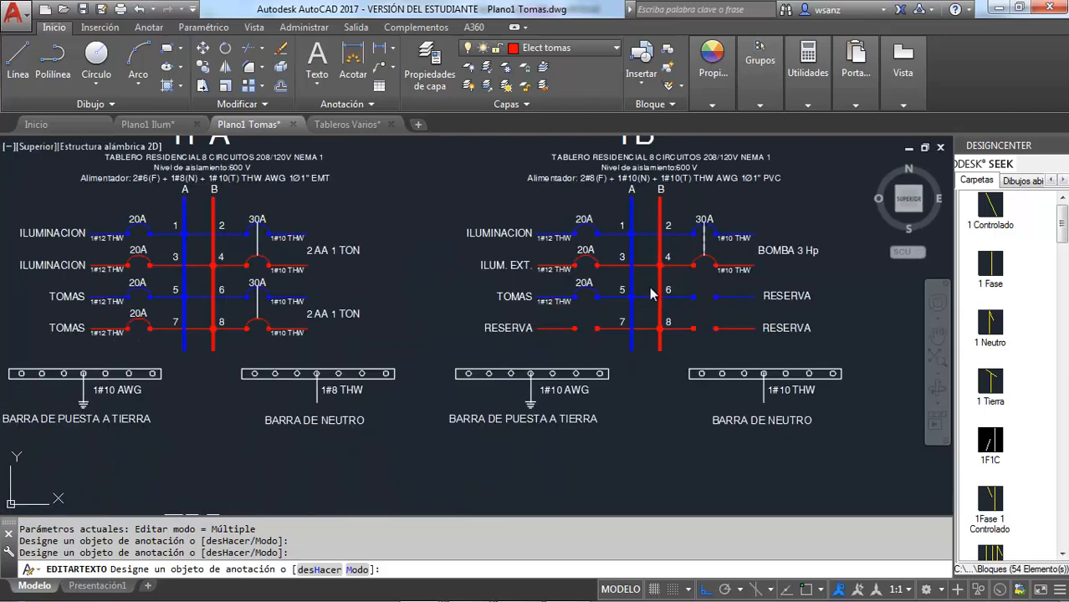
{"action": "scroll", "coordinate": [653, 301], "scroll_direction": "down", "scroll_amount": 3}
{"action": "scroll", "coordinate": [682, 243], "scroll_direction": "up", "scroll_amount": 4}
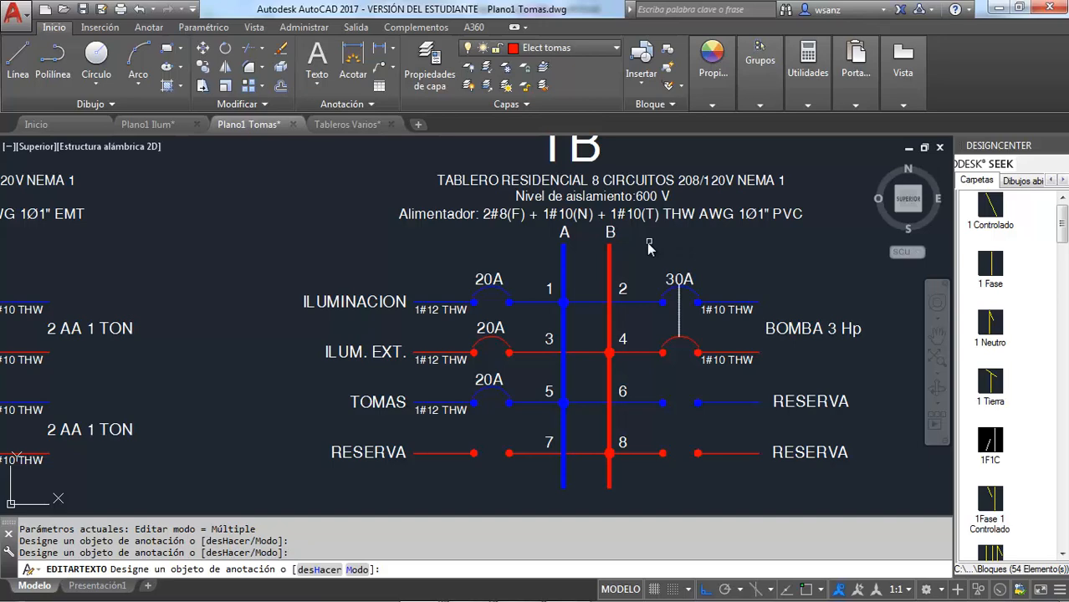
{"action": "scroll", "coordinate": [649, 247], "scroll_direction": "down", "scroll_amount": 4}
{"action": "scroll", "coordinate": [634, 251], "scroll_direction": "down", "scroll_amount": 2}
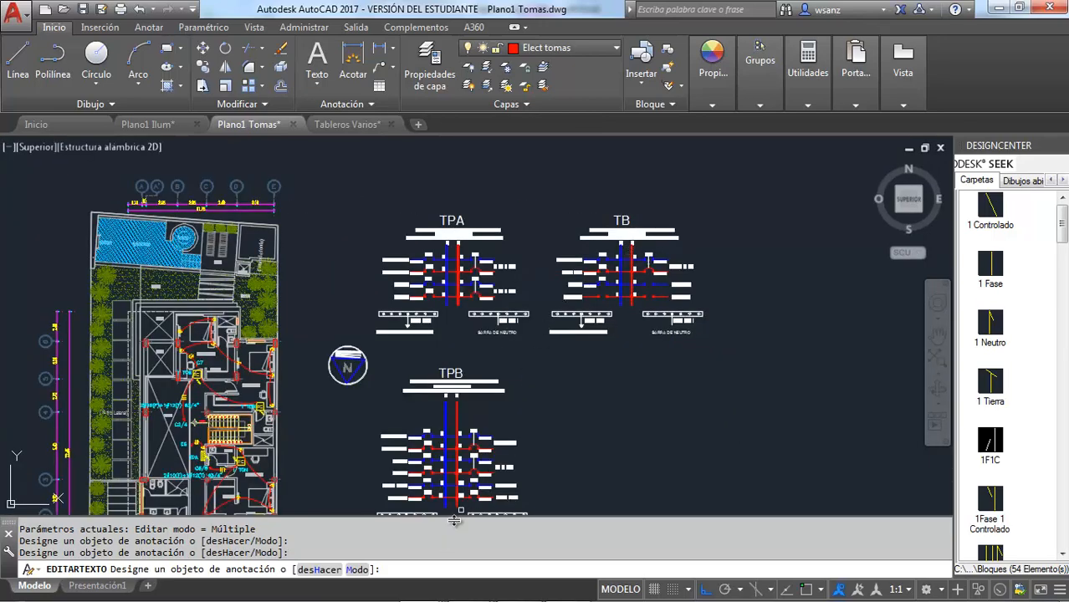
Examine the general panel TG and its surroundings near the study on the PLANTA BAJA plan
{"action": "scroll", "coordinate": [592, 321], "scroll_direction": "down", "scroll_amount": 2}
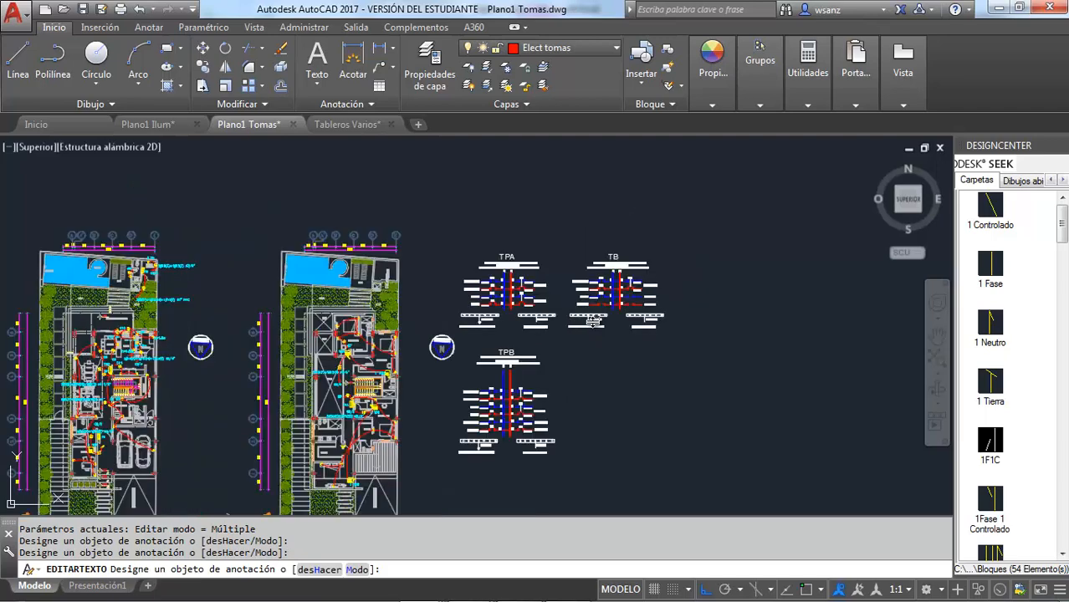
{"action": "scroll", "coordinate": [592, 321], "scroll_direction": "down", "scroll_amount": 2}
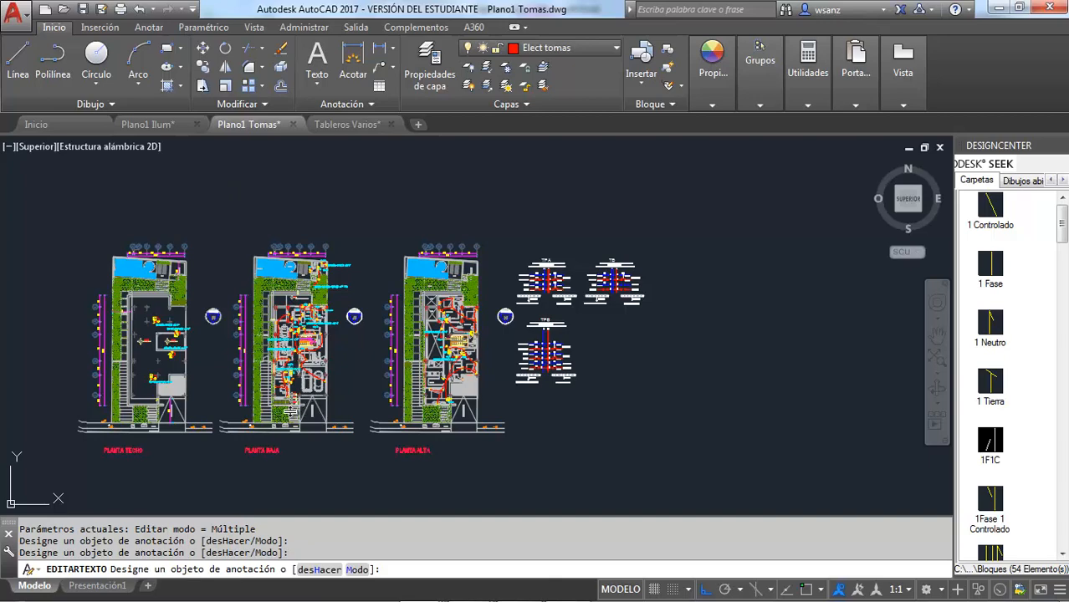
{"action": "scroll", "coordinate": [281, 394], "scroll_direction": "up", "scroll_amount": 4}
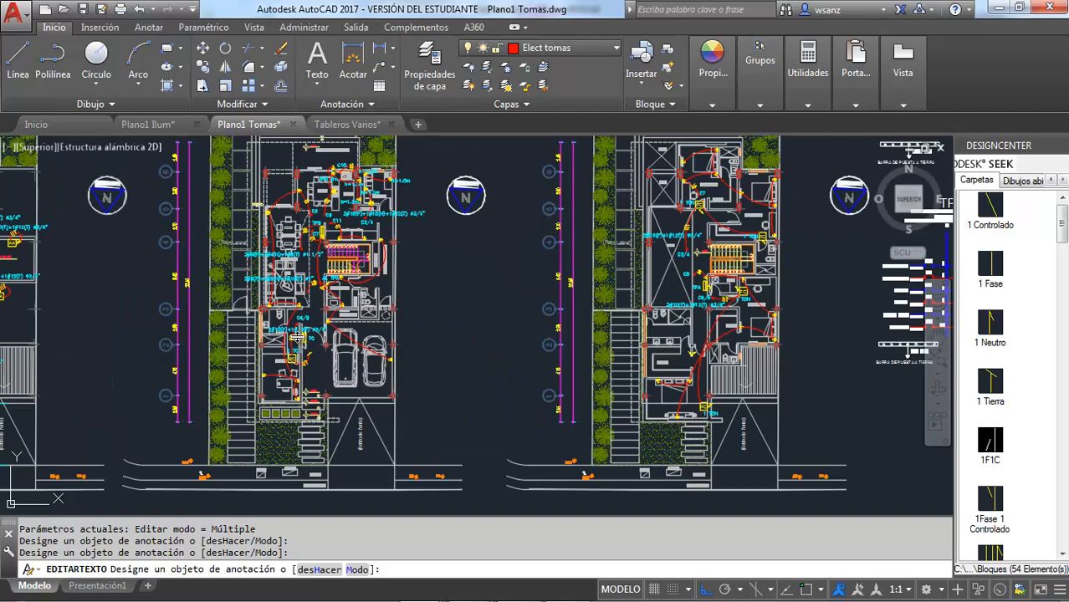
{"action": "scroll", "coordinate": [296, 337], "scroll_direction": "up", "scroll_amount": 2}
{"action": "scroll", "coordinate": [295, 337], "scroll_direction": "up", "scroll_amount": 2}
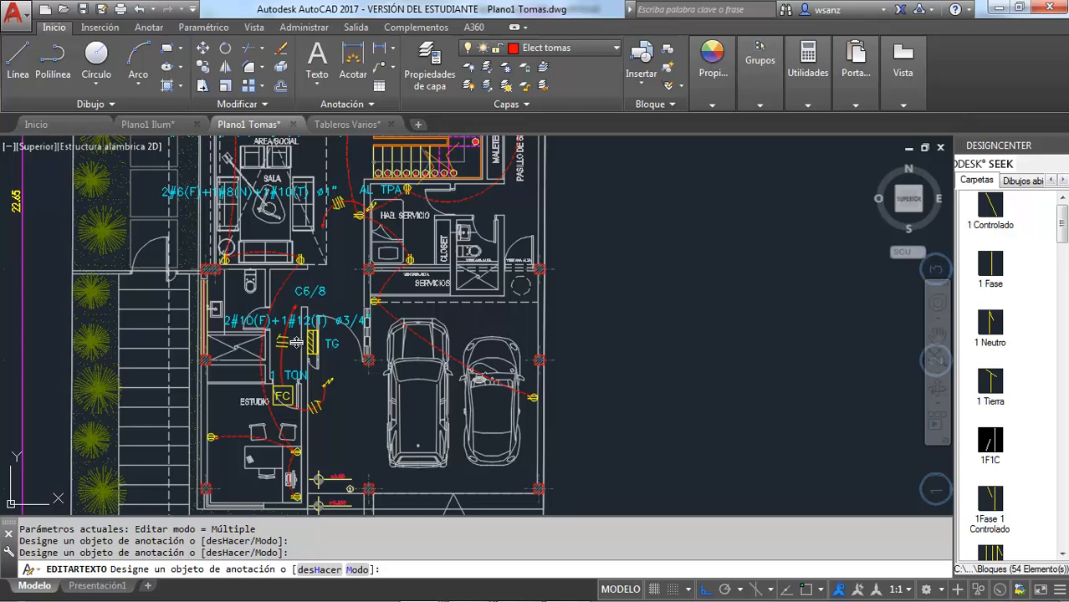
{"action": "scroll", "coordinate": [295, 335], "scroll_direction": "down", "scroll_amount": 2}
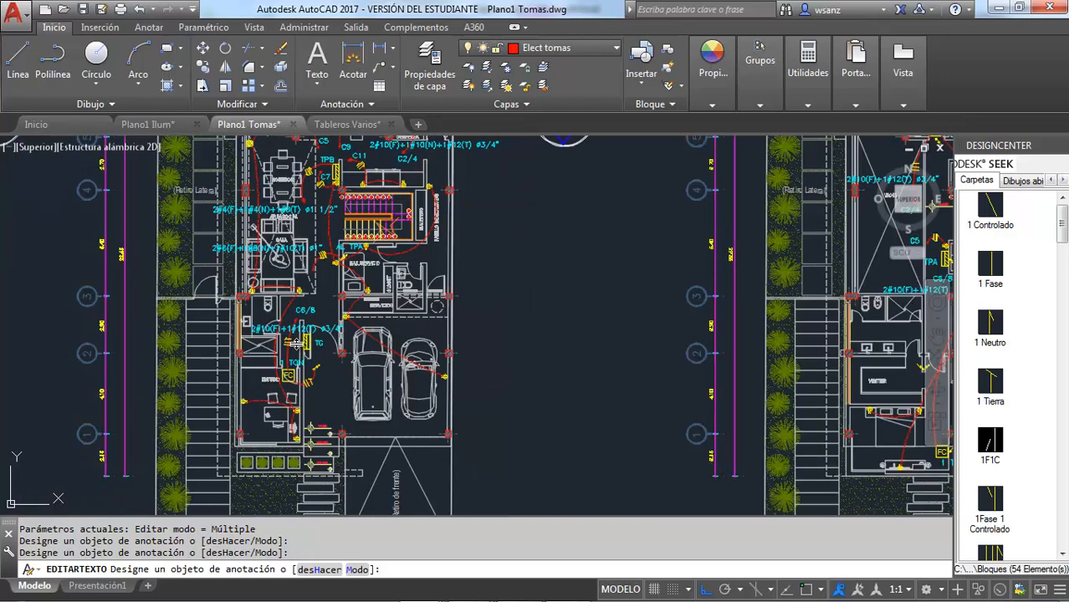
{"action": "scroll", "coordinate": [297, 342], "scroll_direction": "up", "scroll_amount": 4}
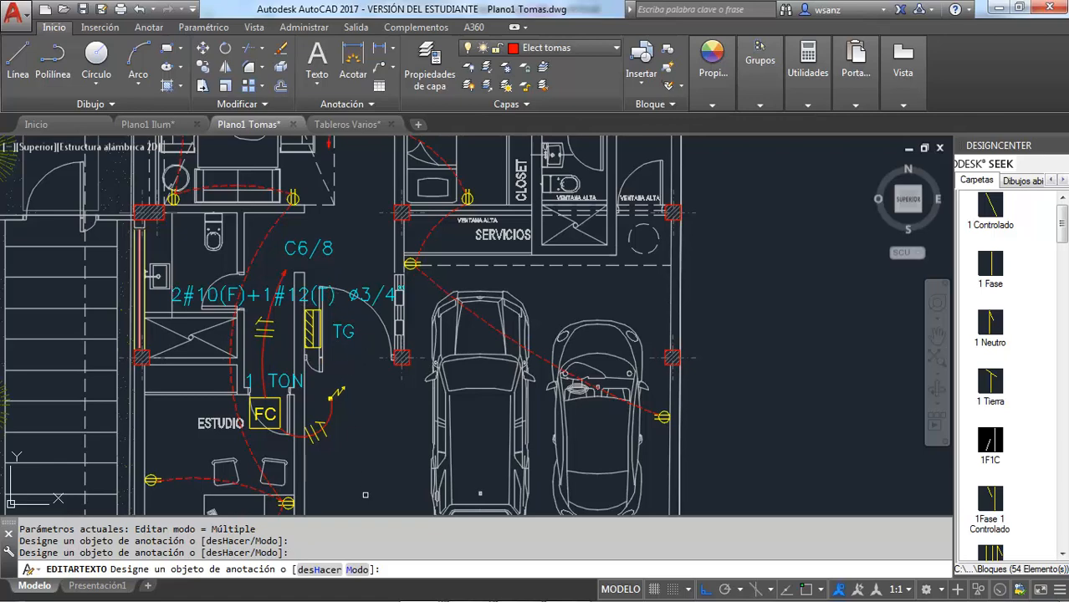
Switch to Tableros.xlsx in Excel and examine the three-phase panel schedule on the 3 Fases sheet from its header
{"action": "mouse_move", "coordinate": [458, 570]}
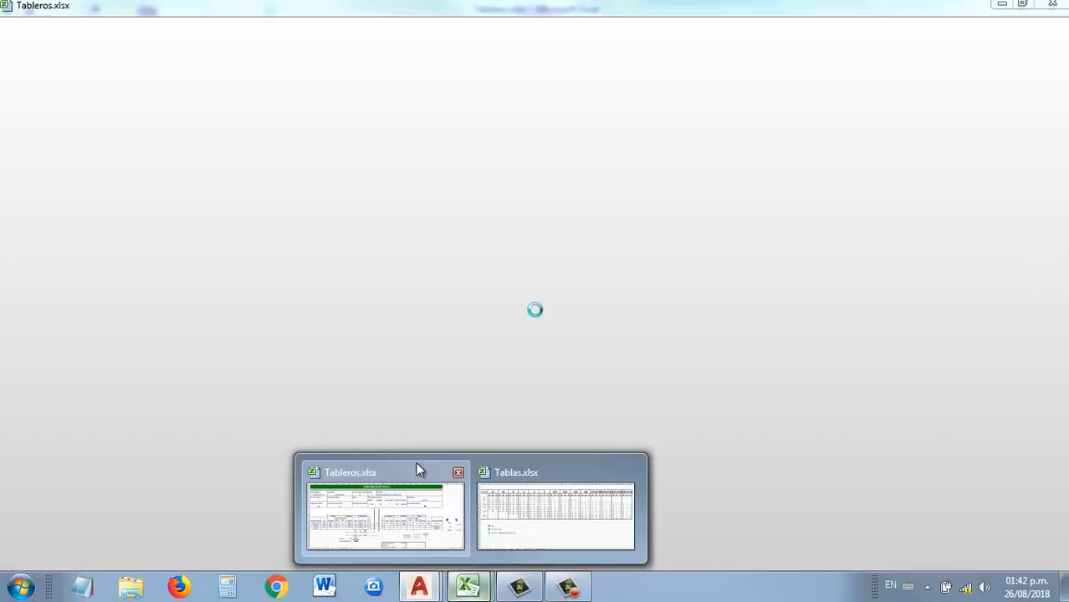
{"action": "left_click", "coordinate": [418, 468]}
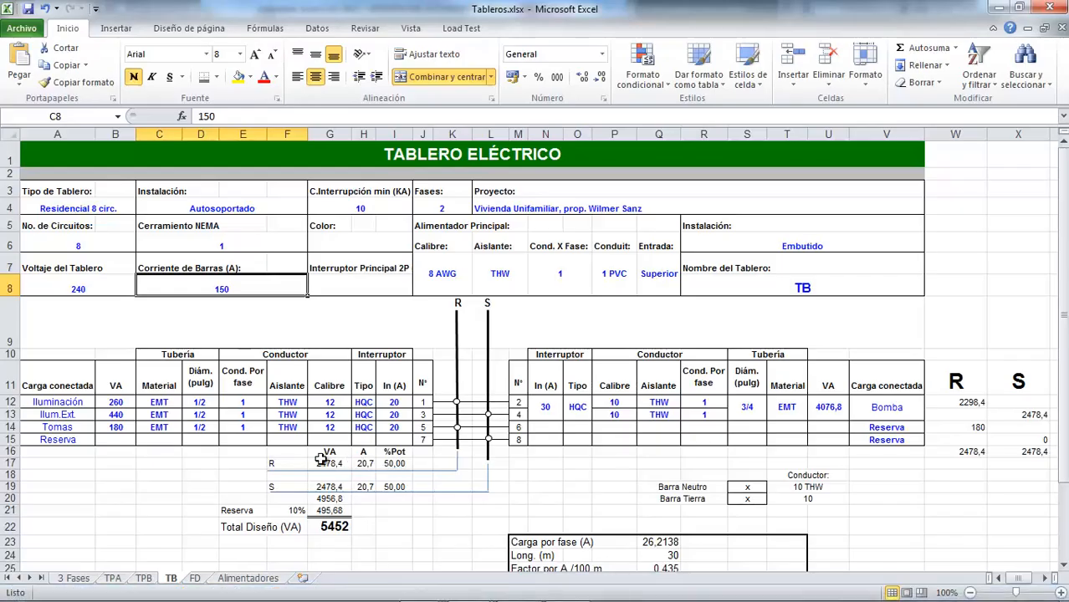
{"action": "left_click", "coordinate": [79, 578]}
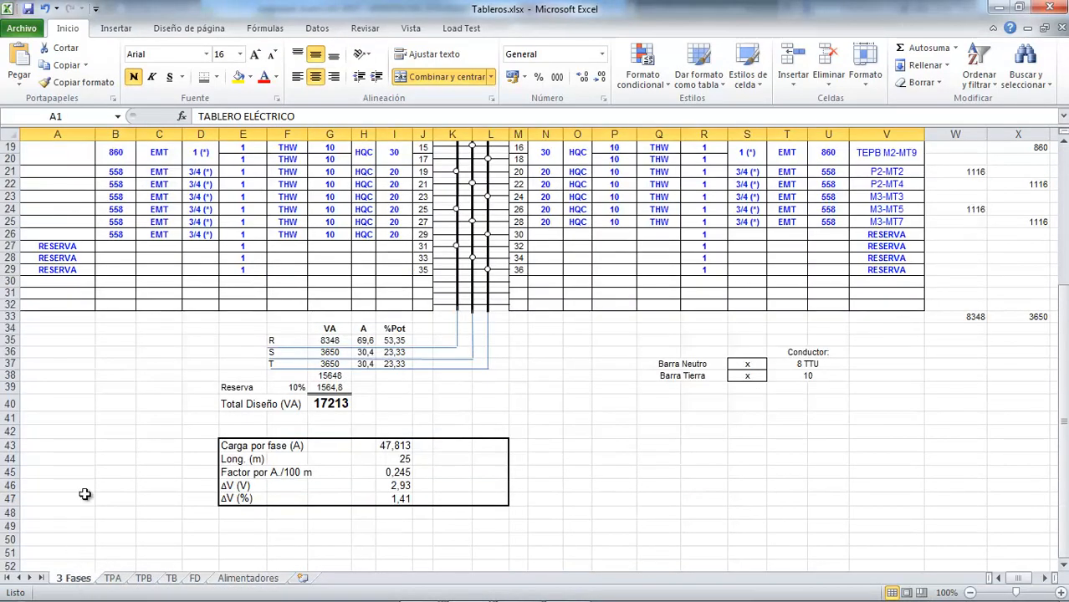
{"action": "scroll", "coordinate": [84, 495], "scroll_direction": "up", "scroll_amount": 6}
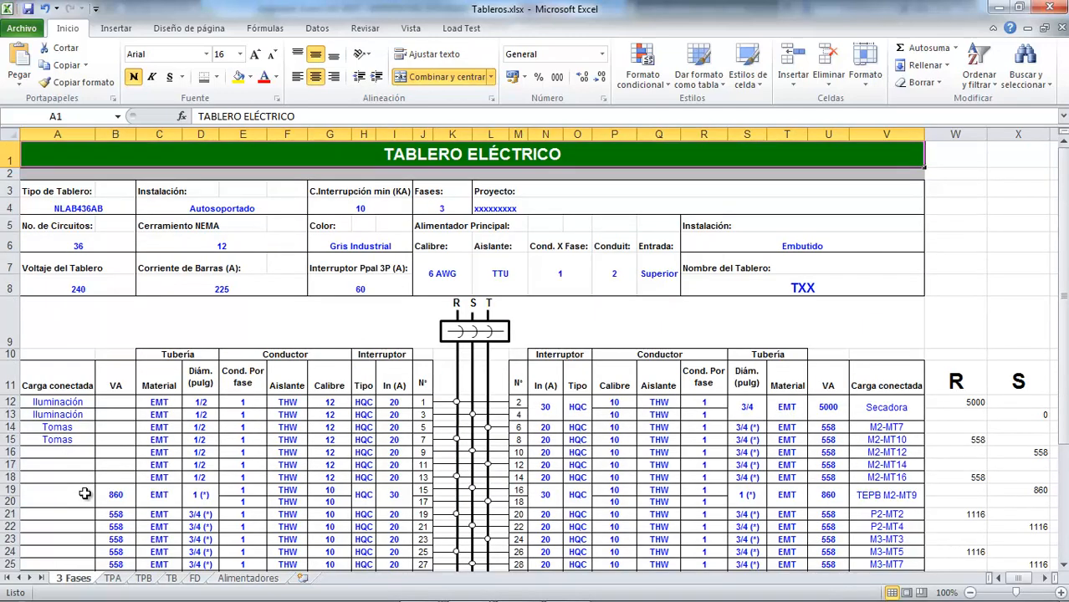
{"action": "left_click", "coordinate": [68, 186]}
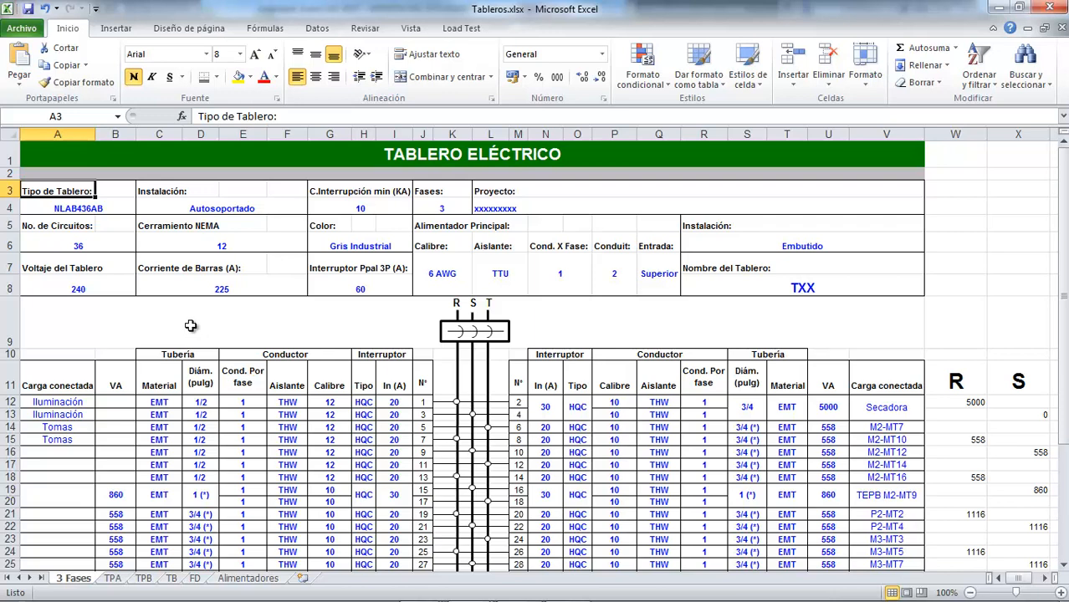
Save Tableros.xlsx, switch back to AutoCAD, end the text editing and save Plano1 Tomas.dwg
{"action": "left_click", "coordinate": [36, 9]}
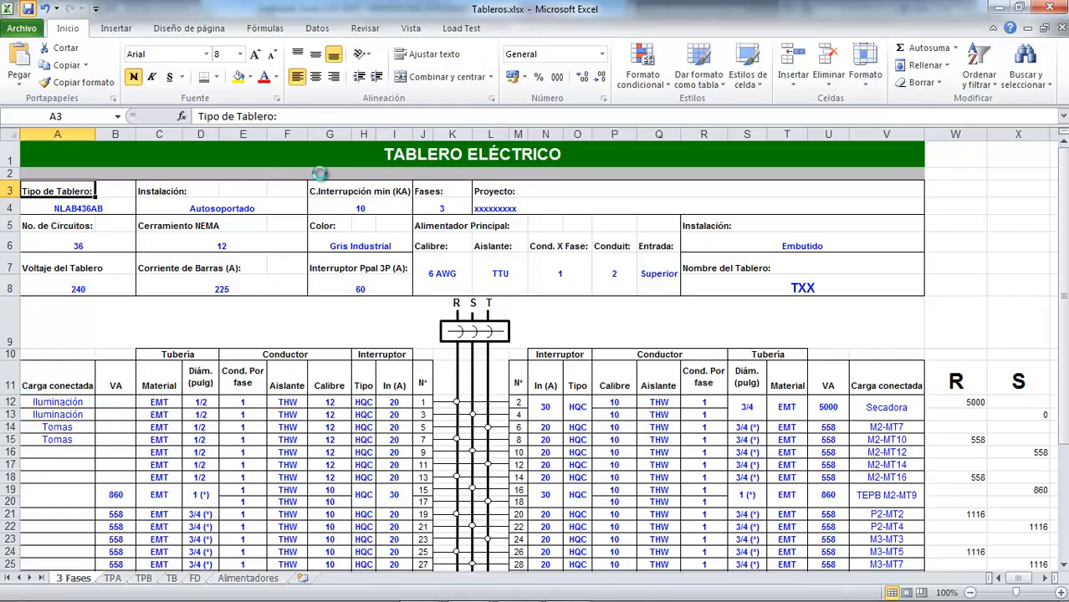
{"action": "key", "text": "alt+Tab"}
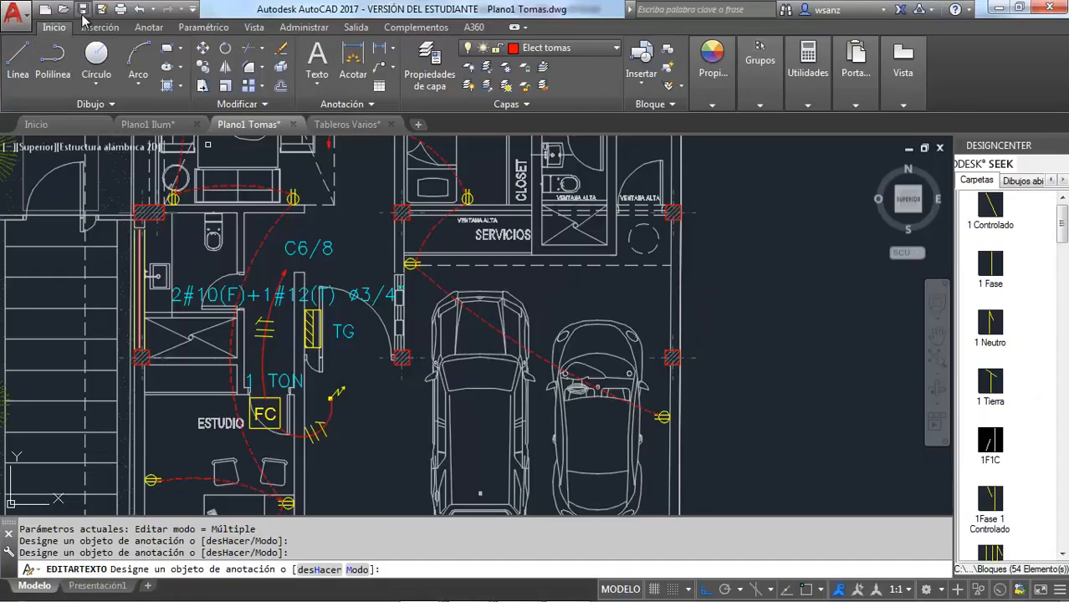
{"action": "key", "text": "Escape"}
{"action": "key", "text": "ctrl+s"}
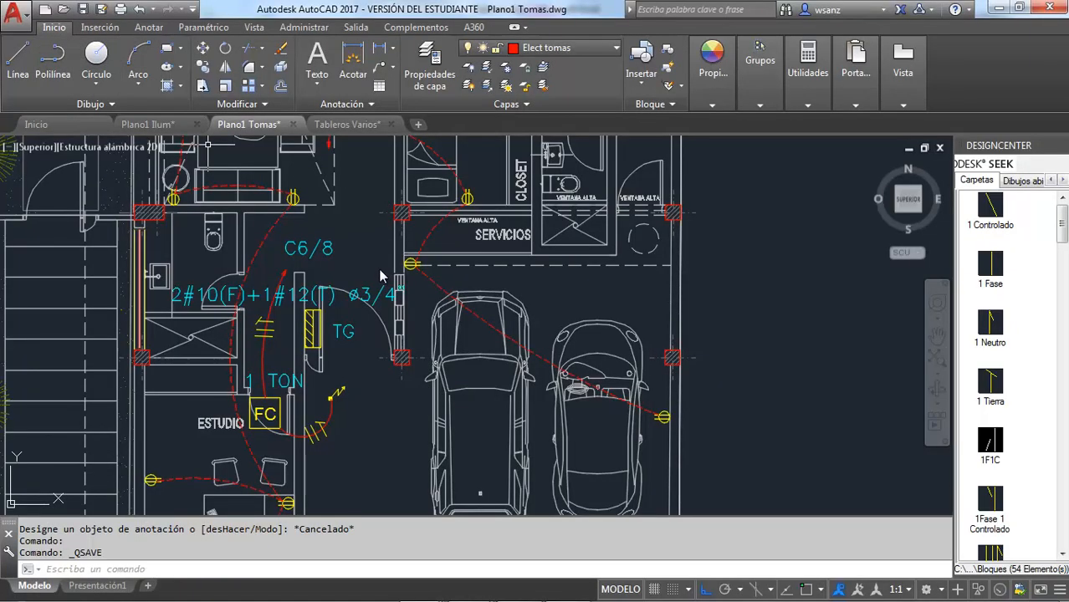
{"action": "scroll", "coordinate": [379, 274], "scroll_direction": "down", "scroll_amount": 4}
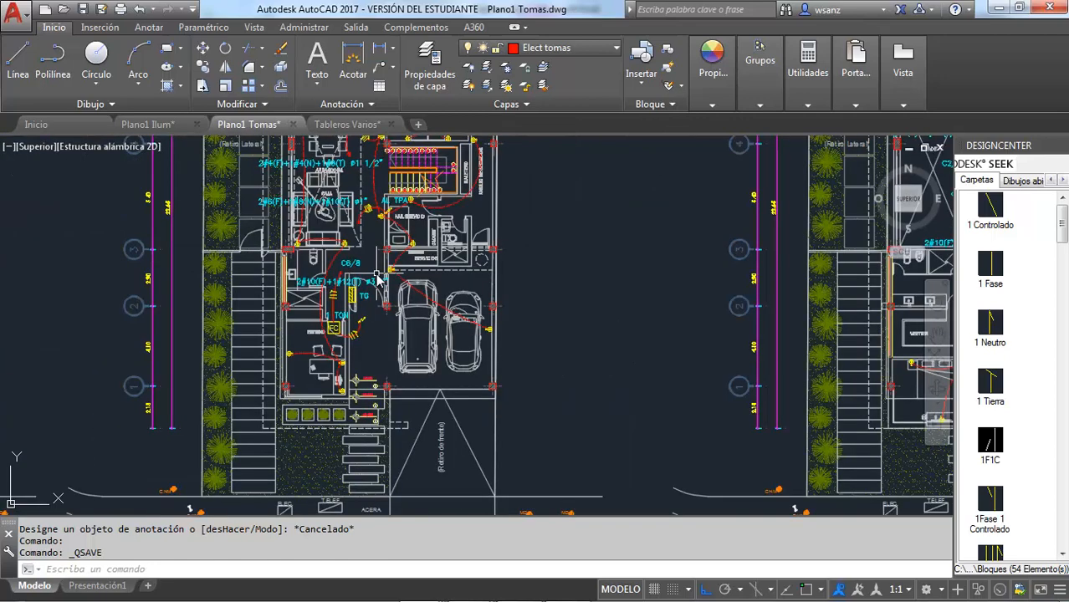